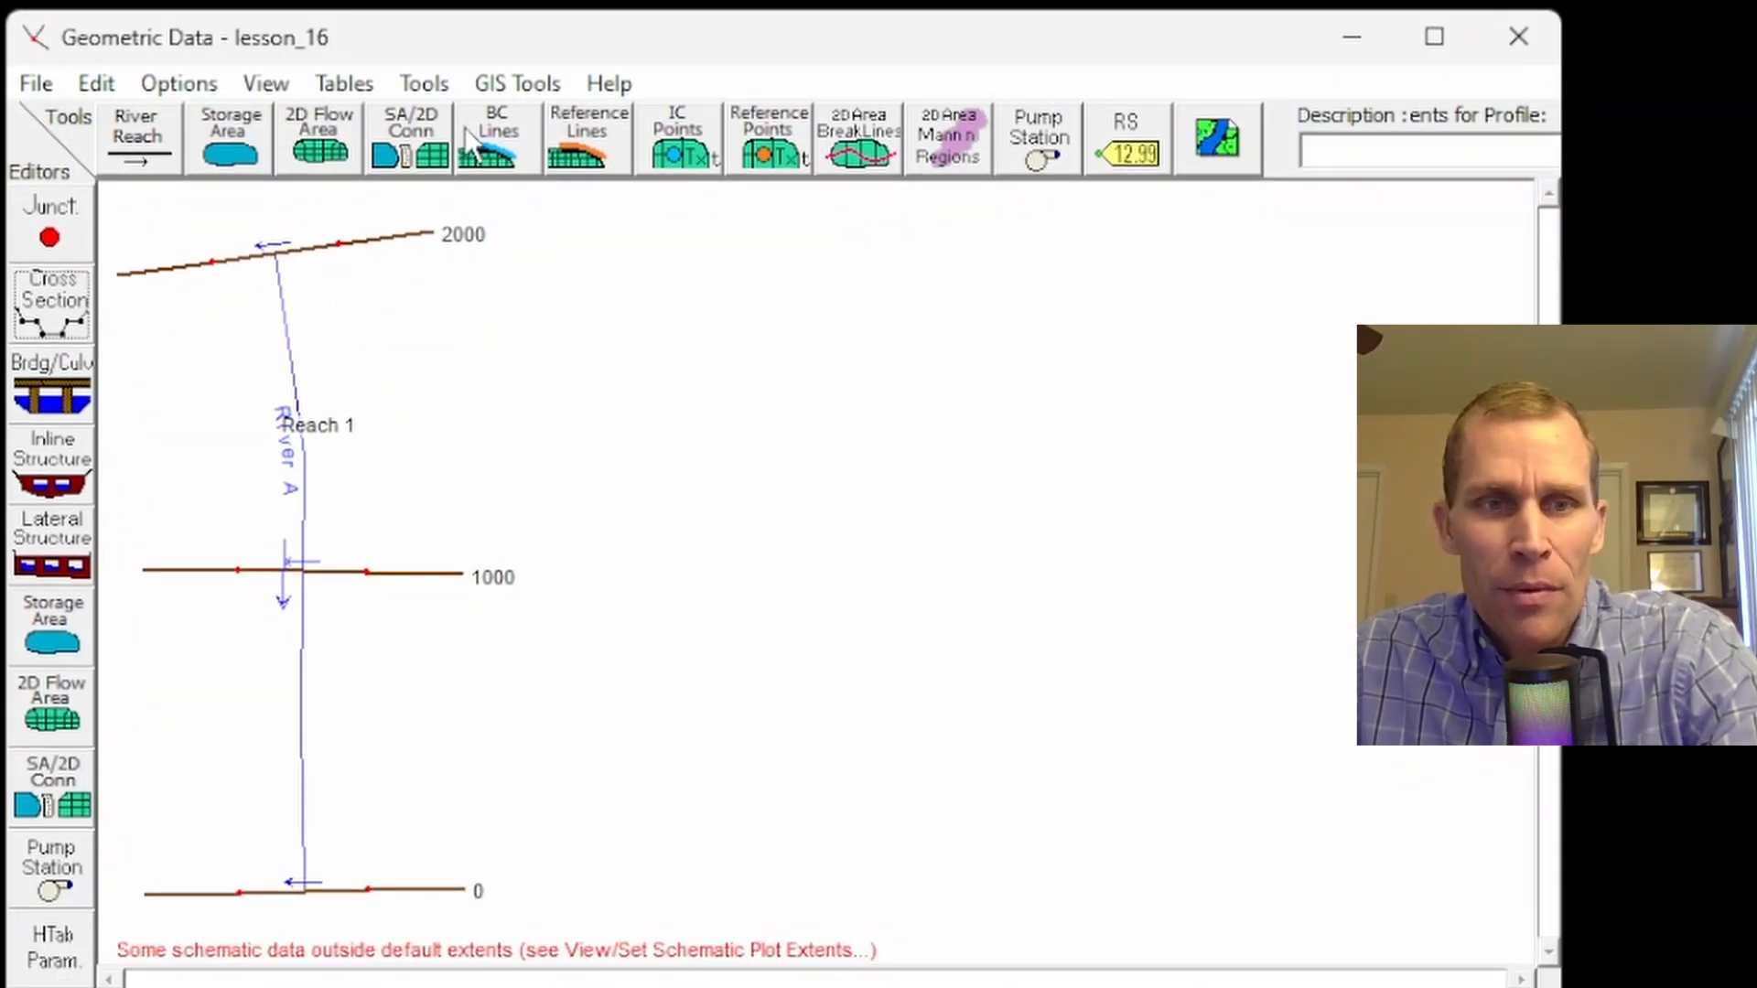
# - View the cross section data for River A, Reach 1 at river station 2000, and close it
pyautogui.click(422, 88)
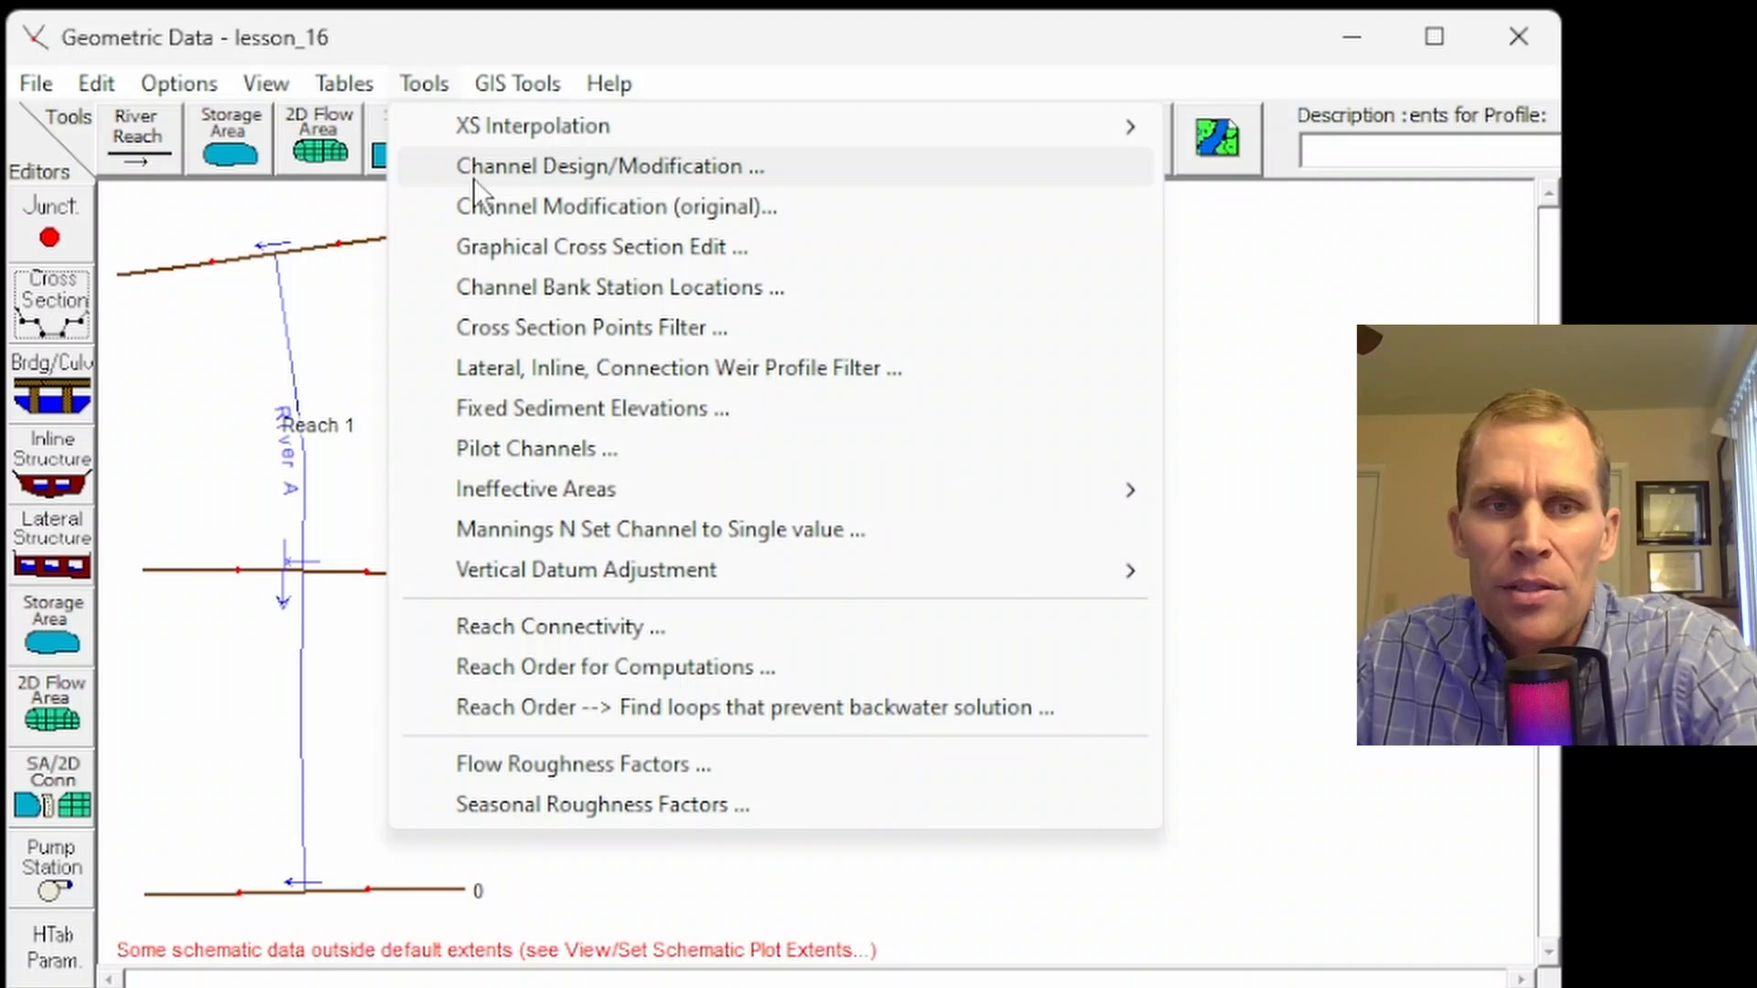
pyautogui.click(719, 168)
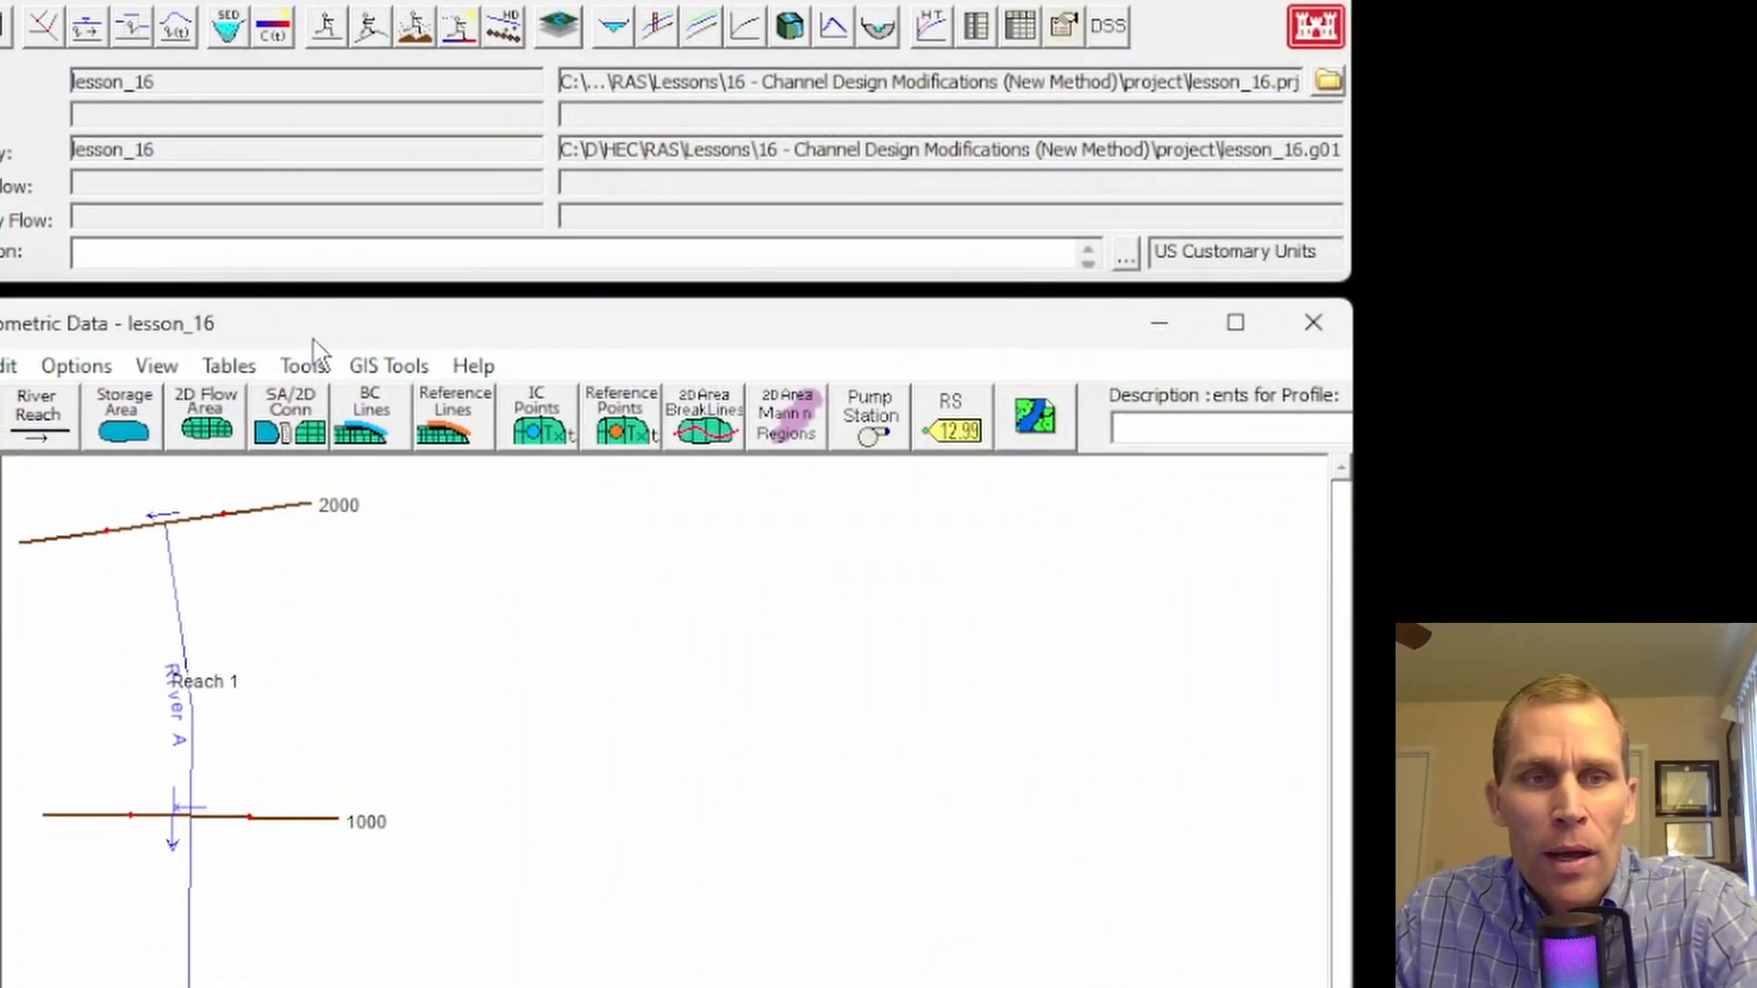
pyautogui.click(272, 402)
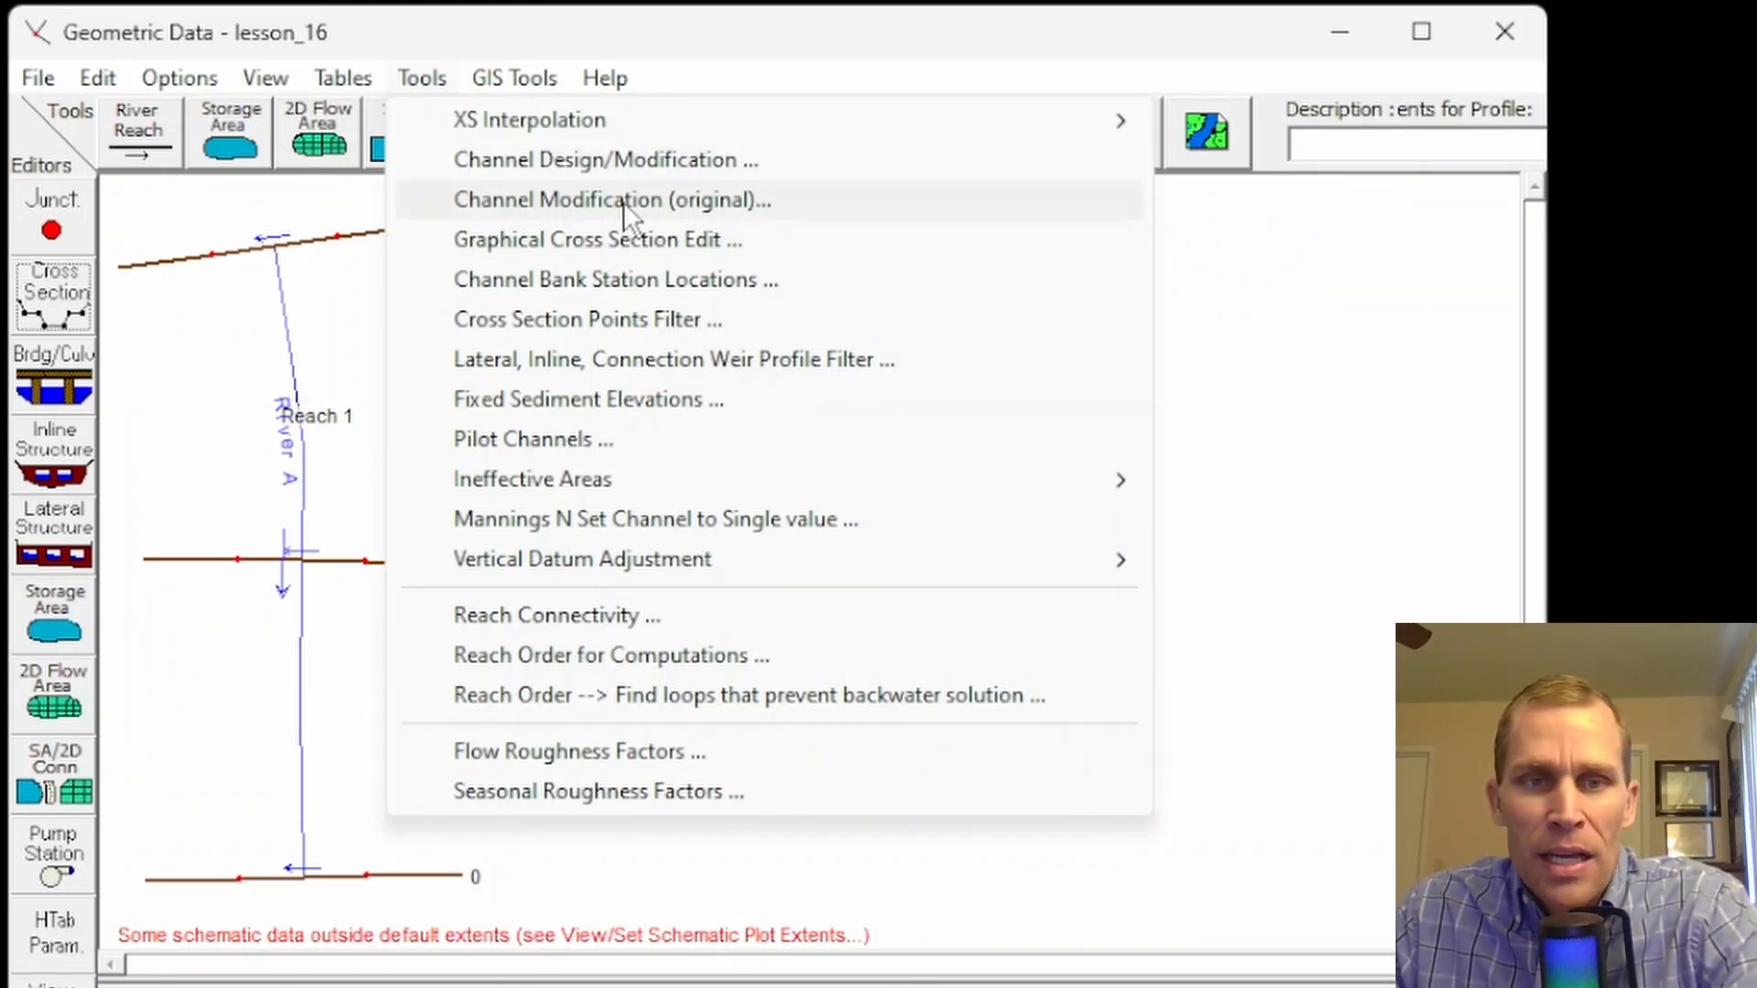
pyautogui.click(580, 35)
pyautogui.click(53, 303)
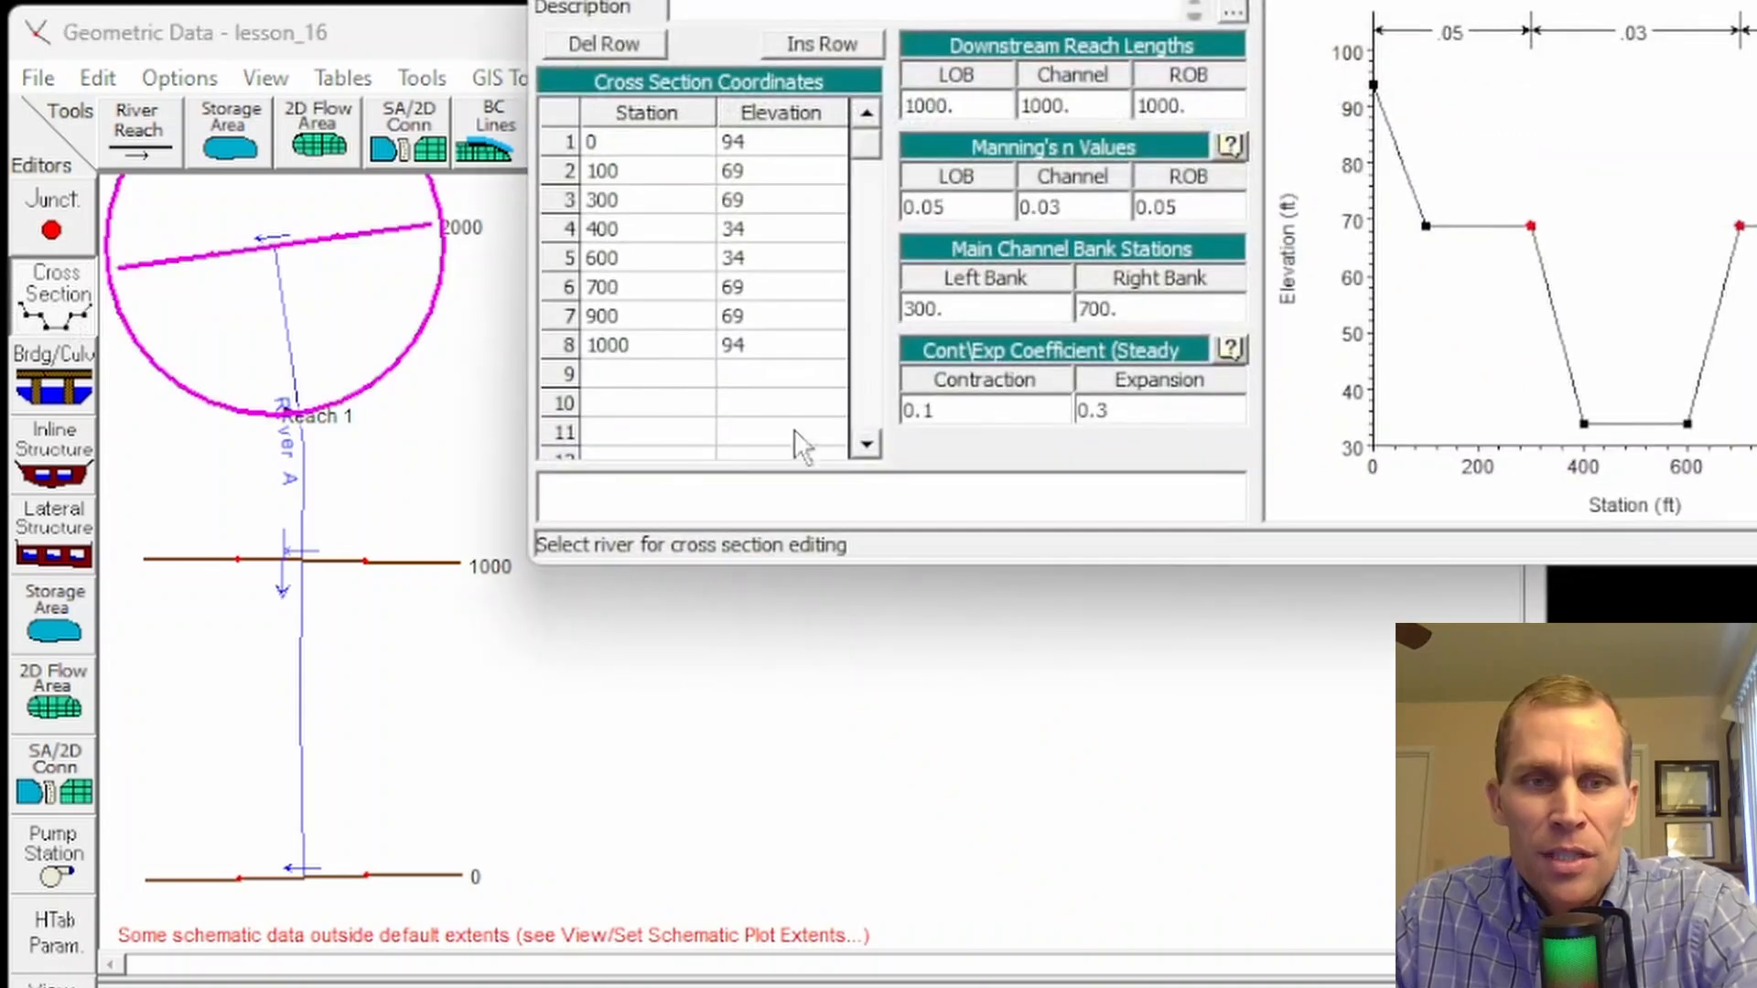
pyautogui.click(563, 0)
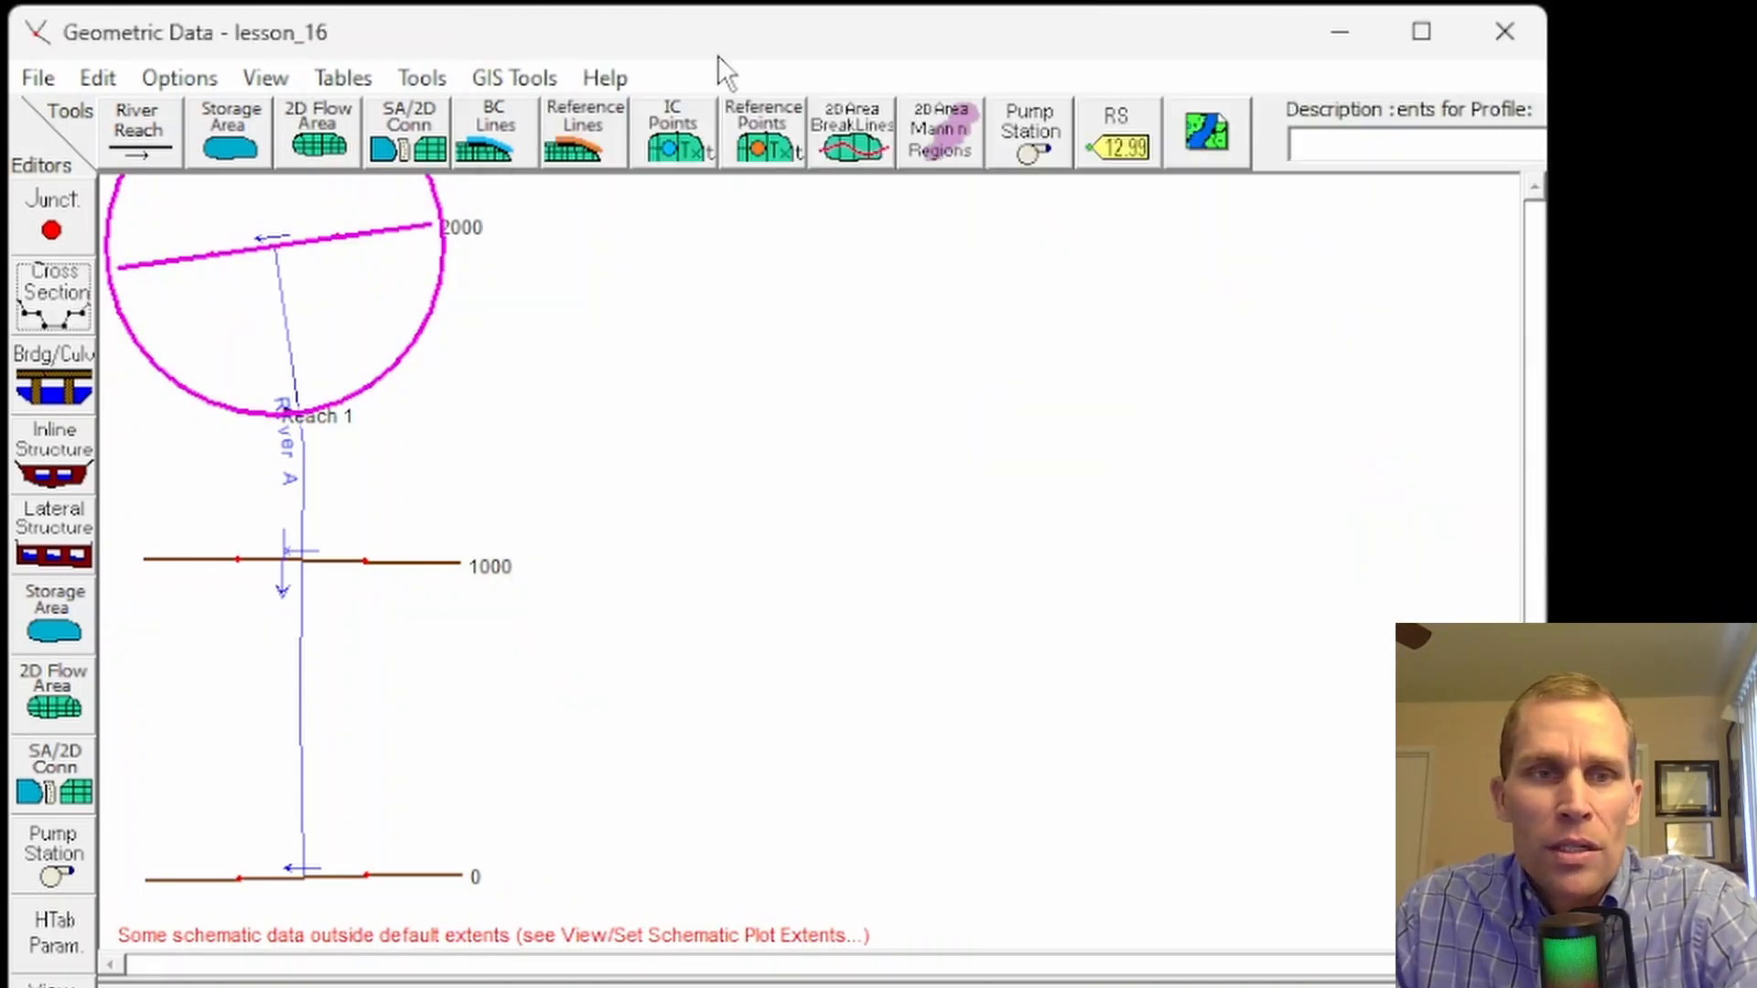
# - Open the Channel Design/Modification editor for the lesson_16 geometry
pyautogui.click(426, 81)
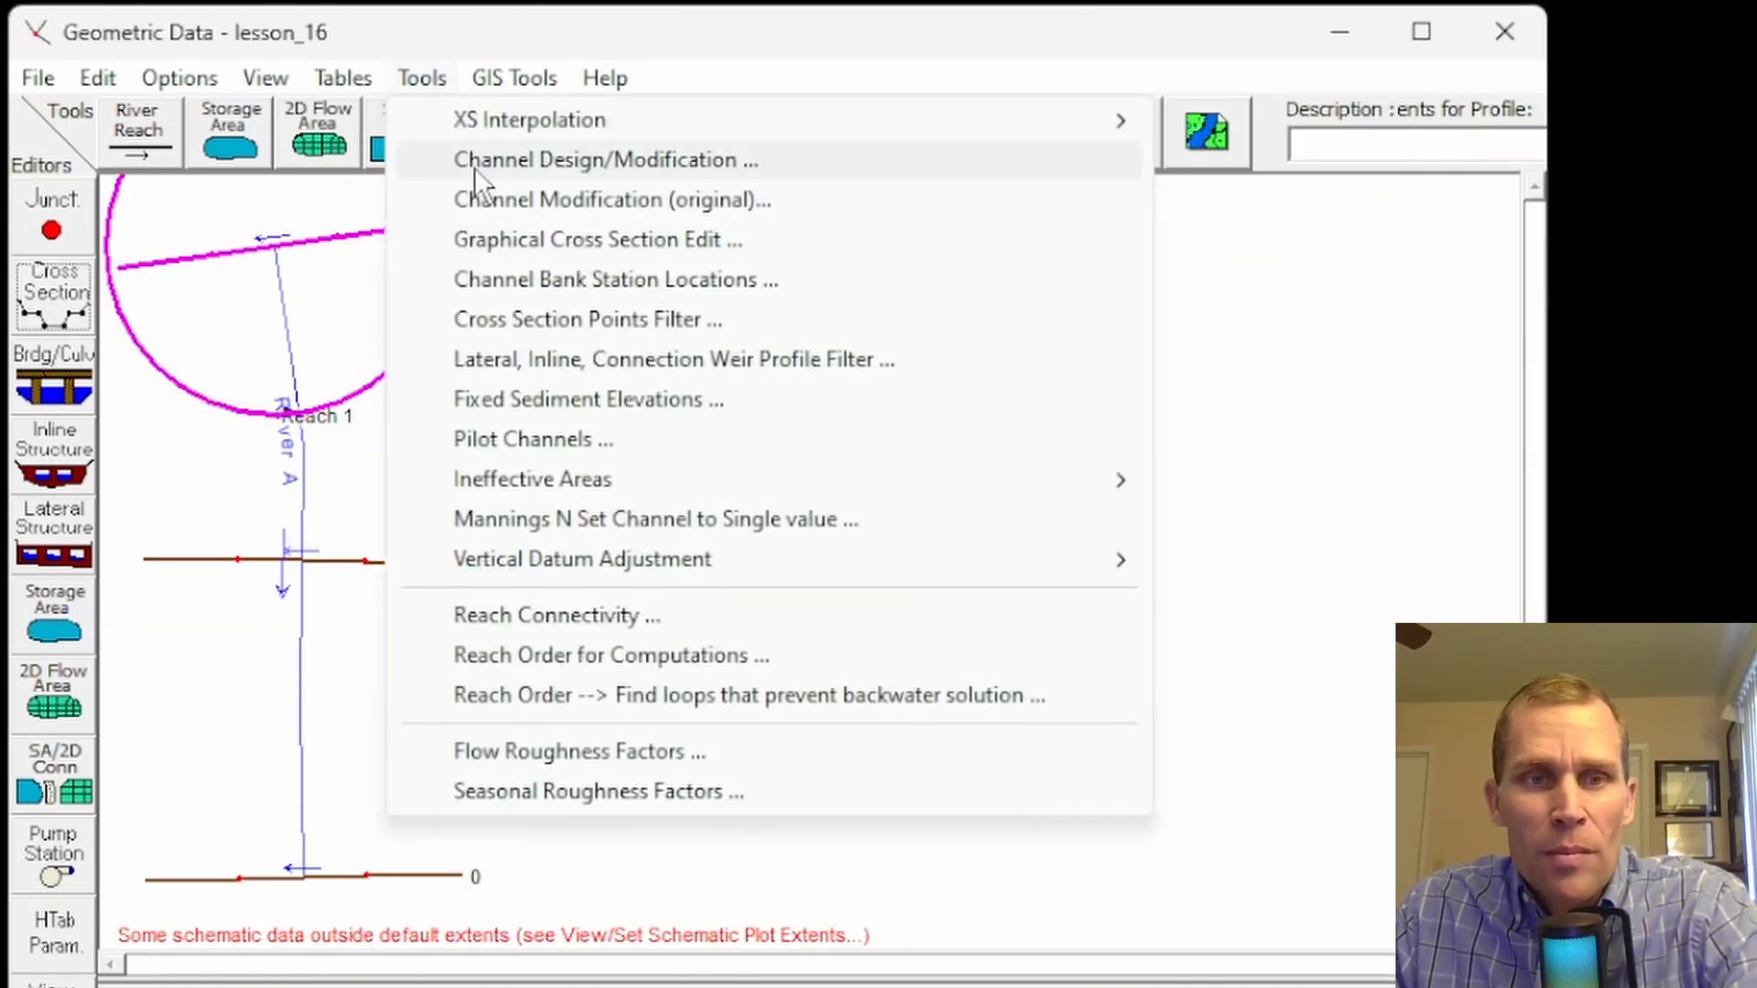
pyautogui.click(558, 161)
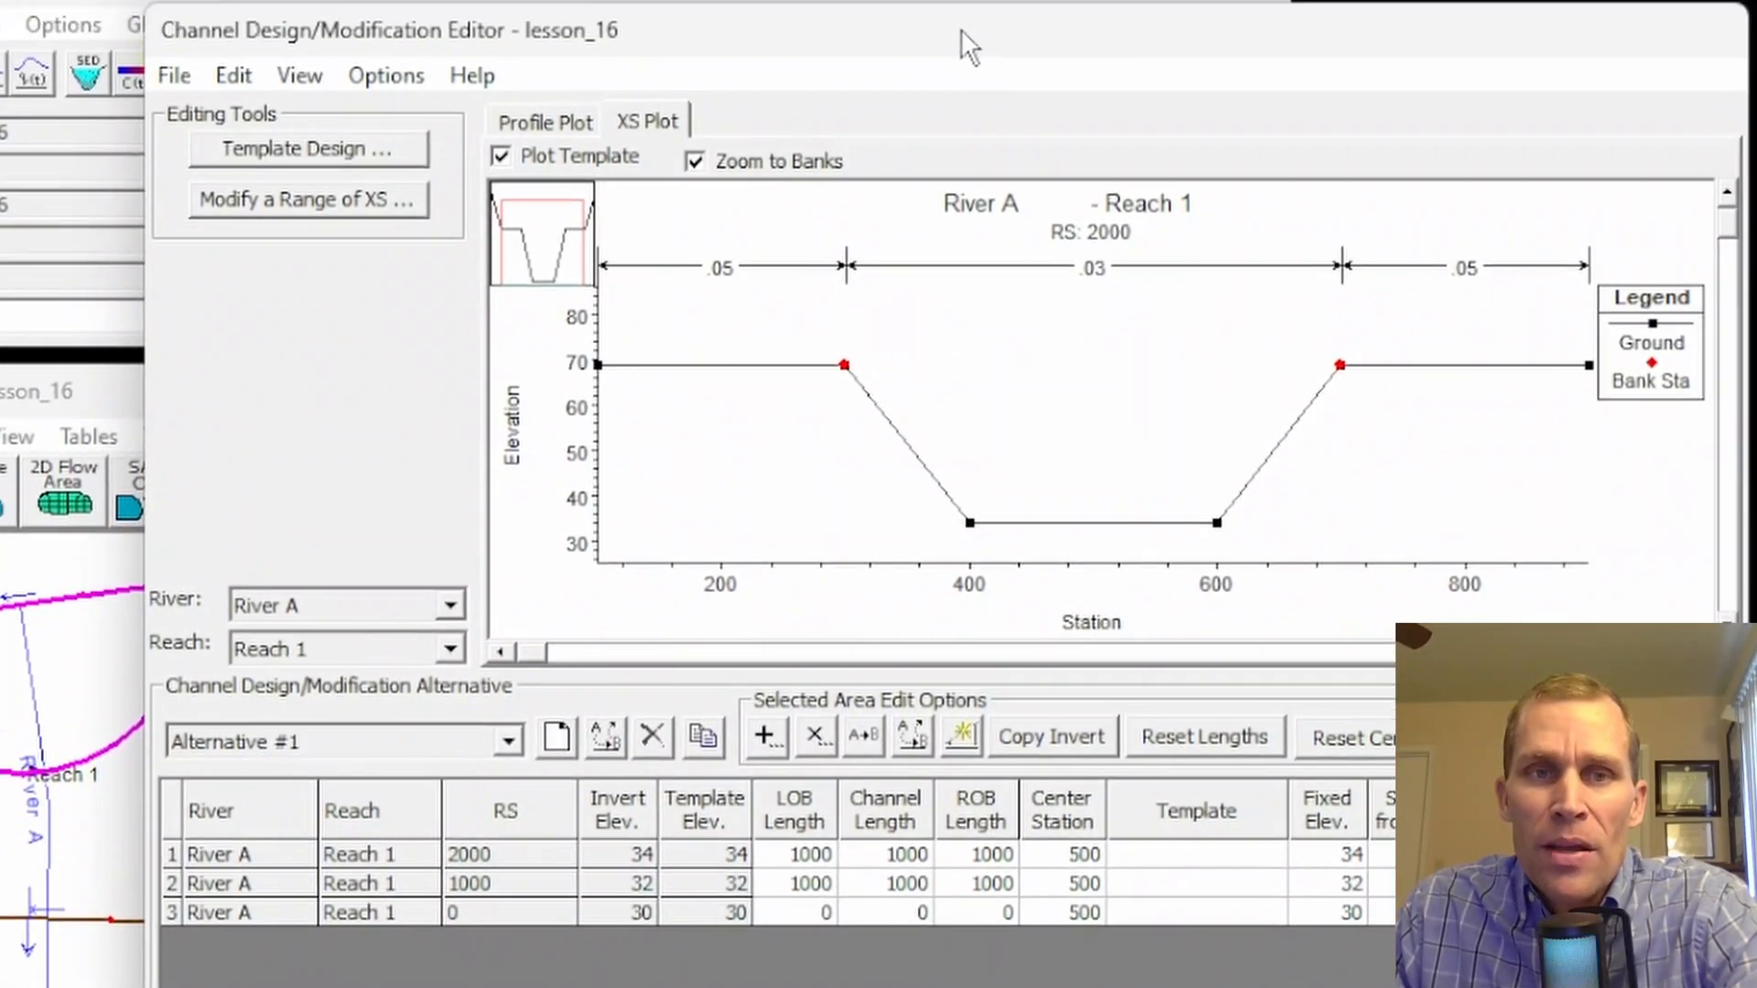
pyautogui.moveTo(941, 51); pyautogui.dragTo(955, 44)
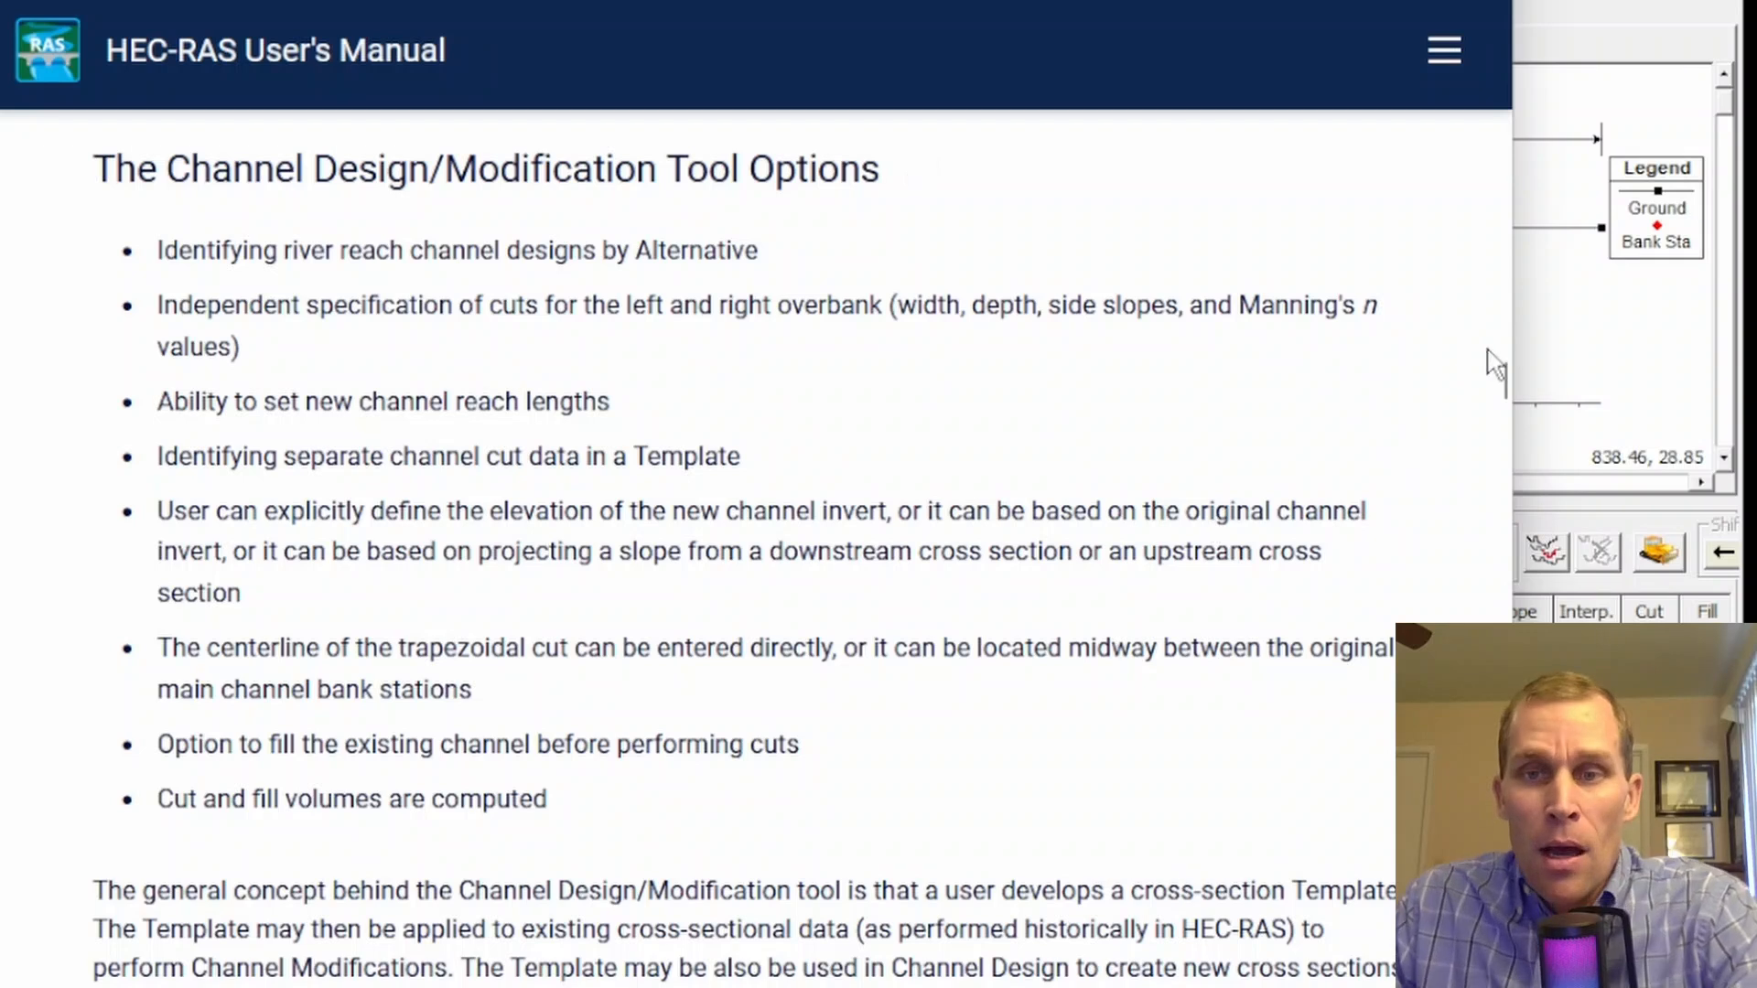
# - Read the HEC-RAS User's Manual chapter on performing channel design/modifications, including the tool options and example results
pyautogui.moveTo(1499, 372); pyautogui.dragTo(1470, 2)
pyautogui.moveTo(178, 325); pyautogui.dragTo(1044, 288)
pyautogui.click(1146, 295)
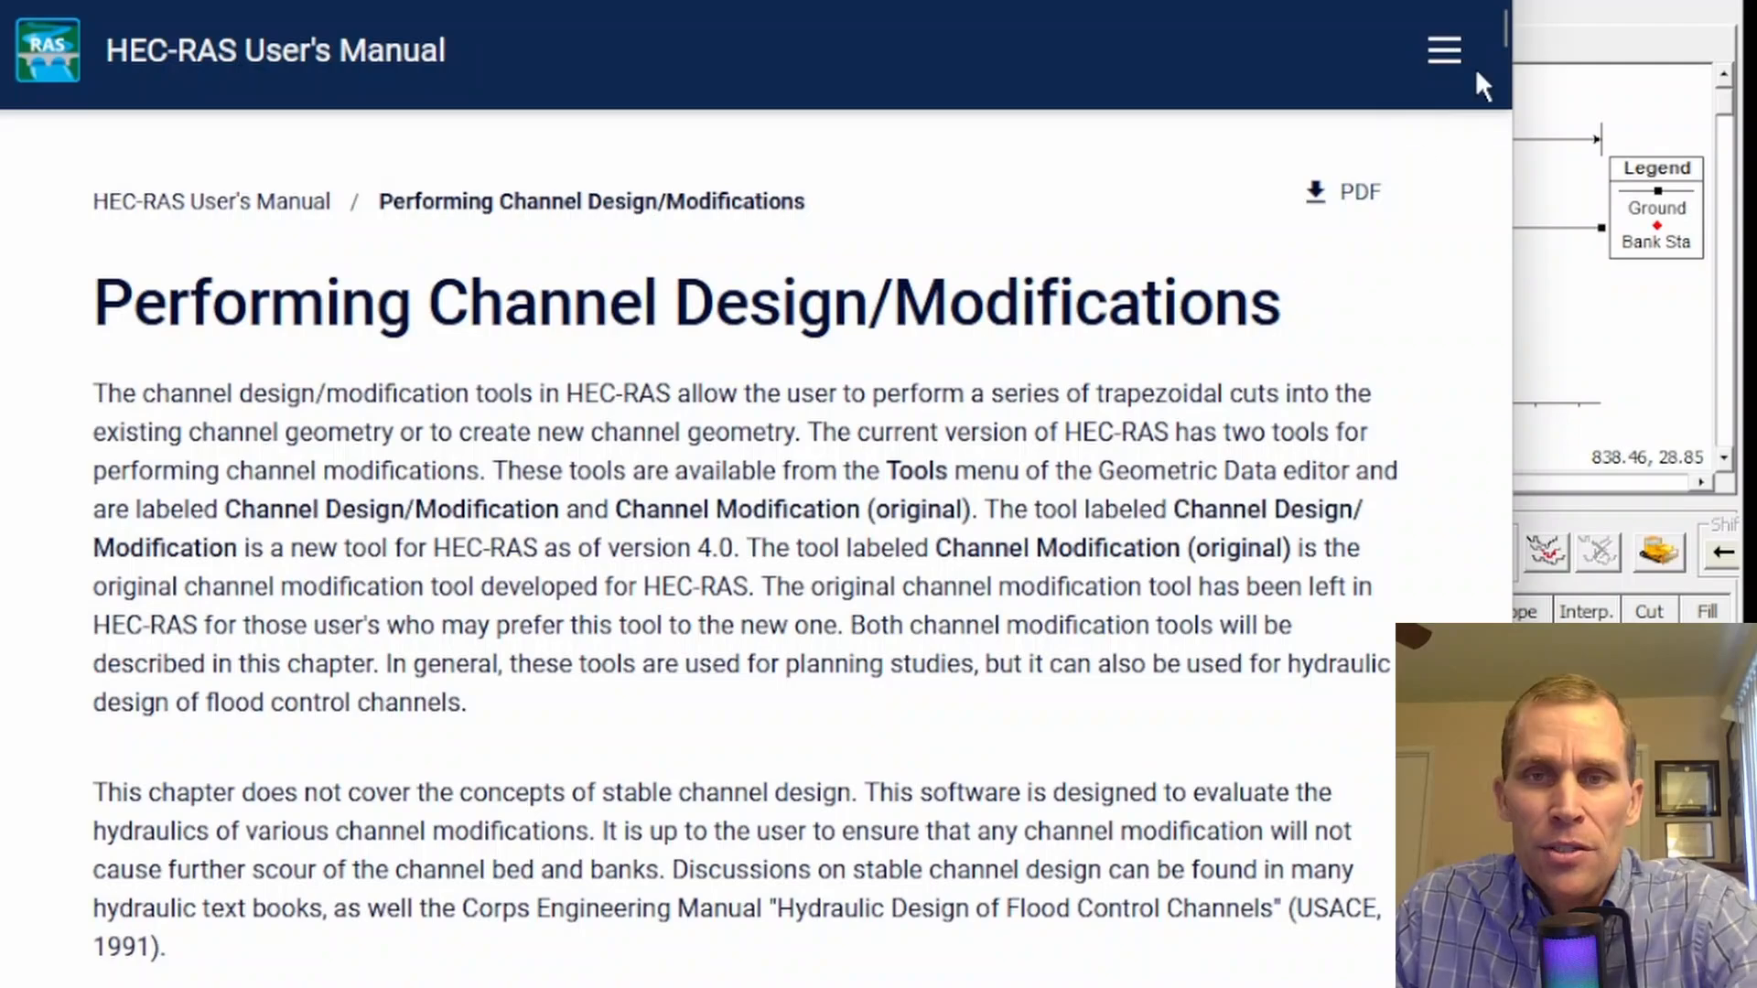
pyautogui.moveTo(1504, 32); pyautogui.dragTo(1509, 396)
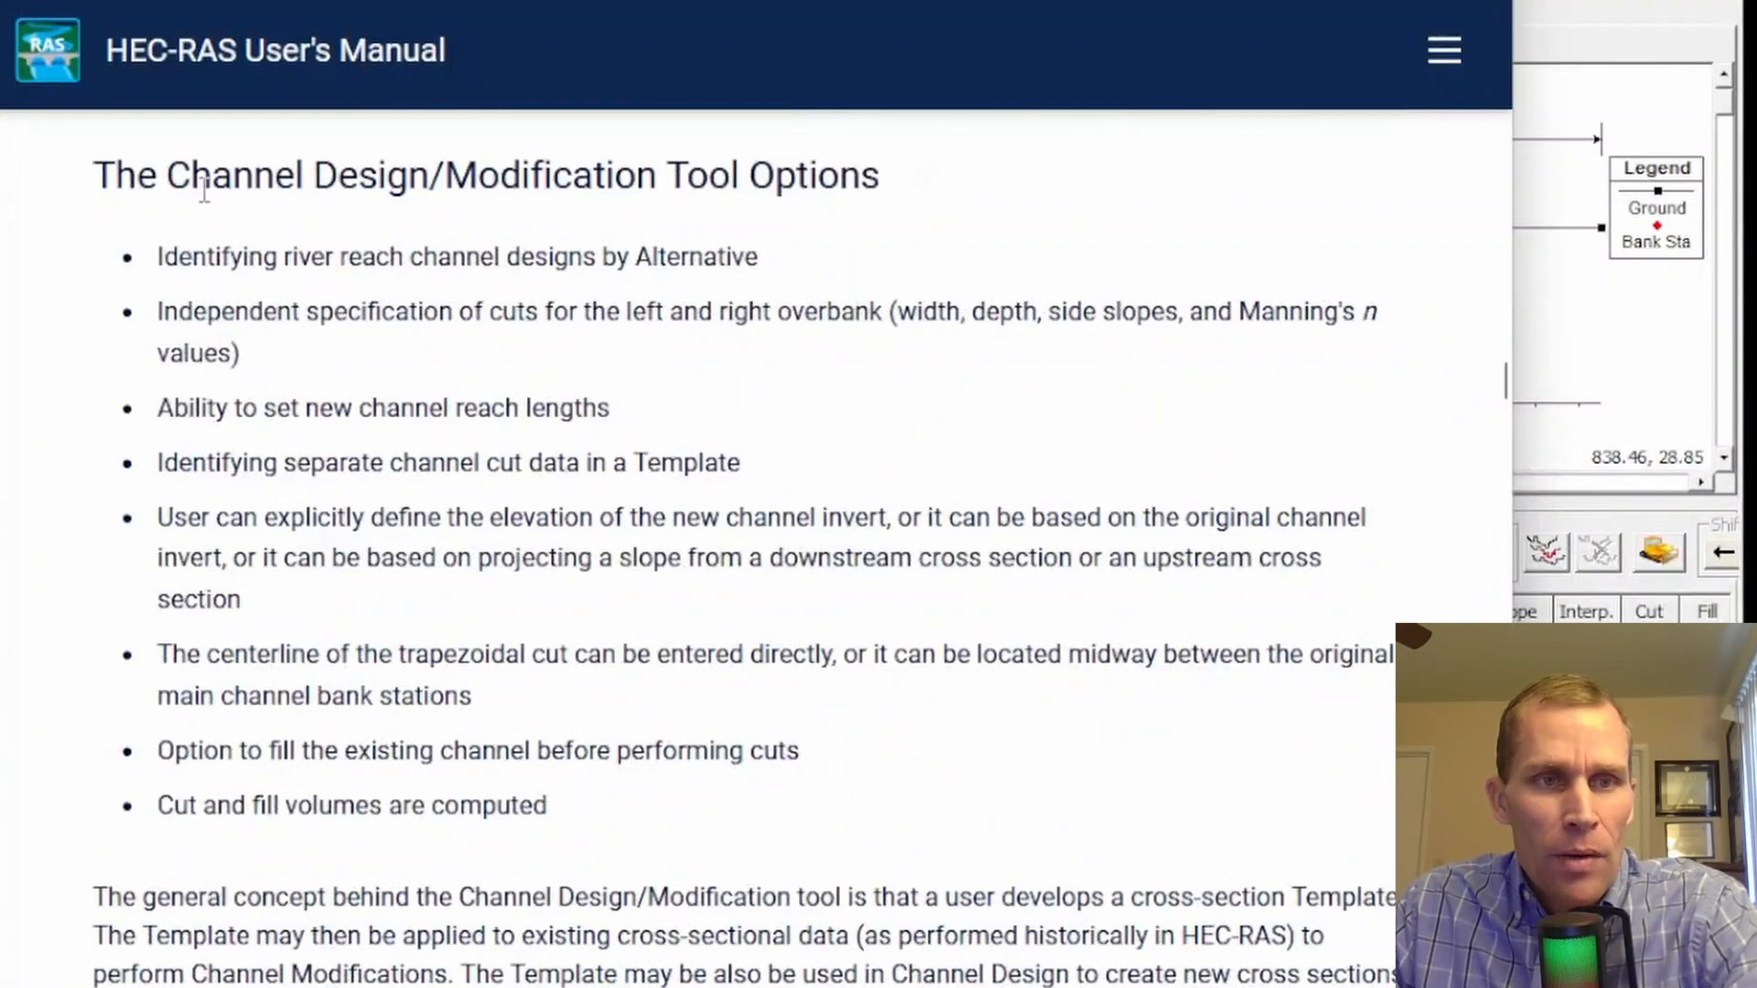
pyautogui.moveTo(138, 178); pyautogui.dragTo(837, 188)
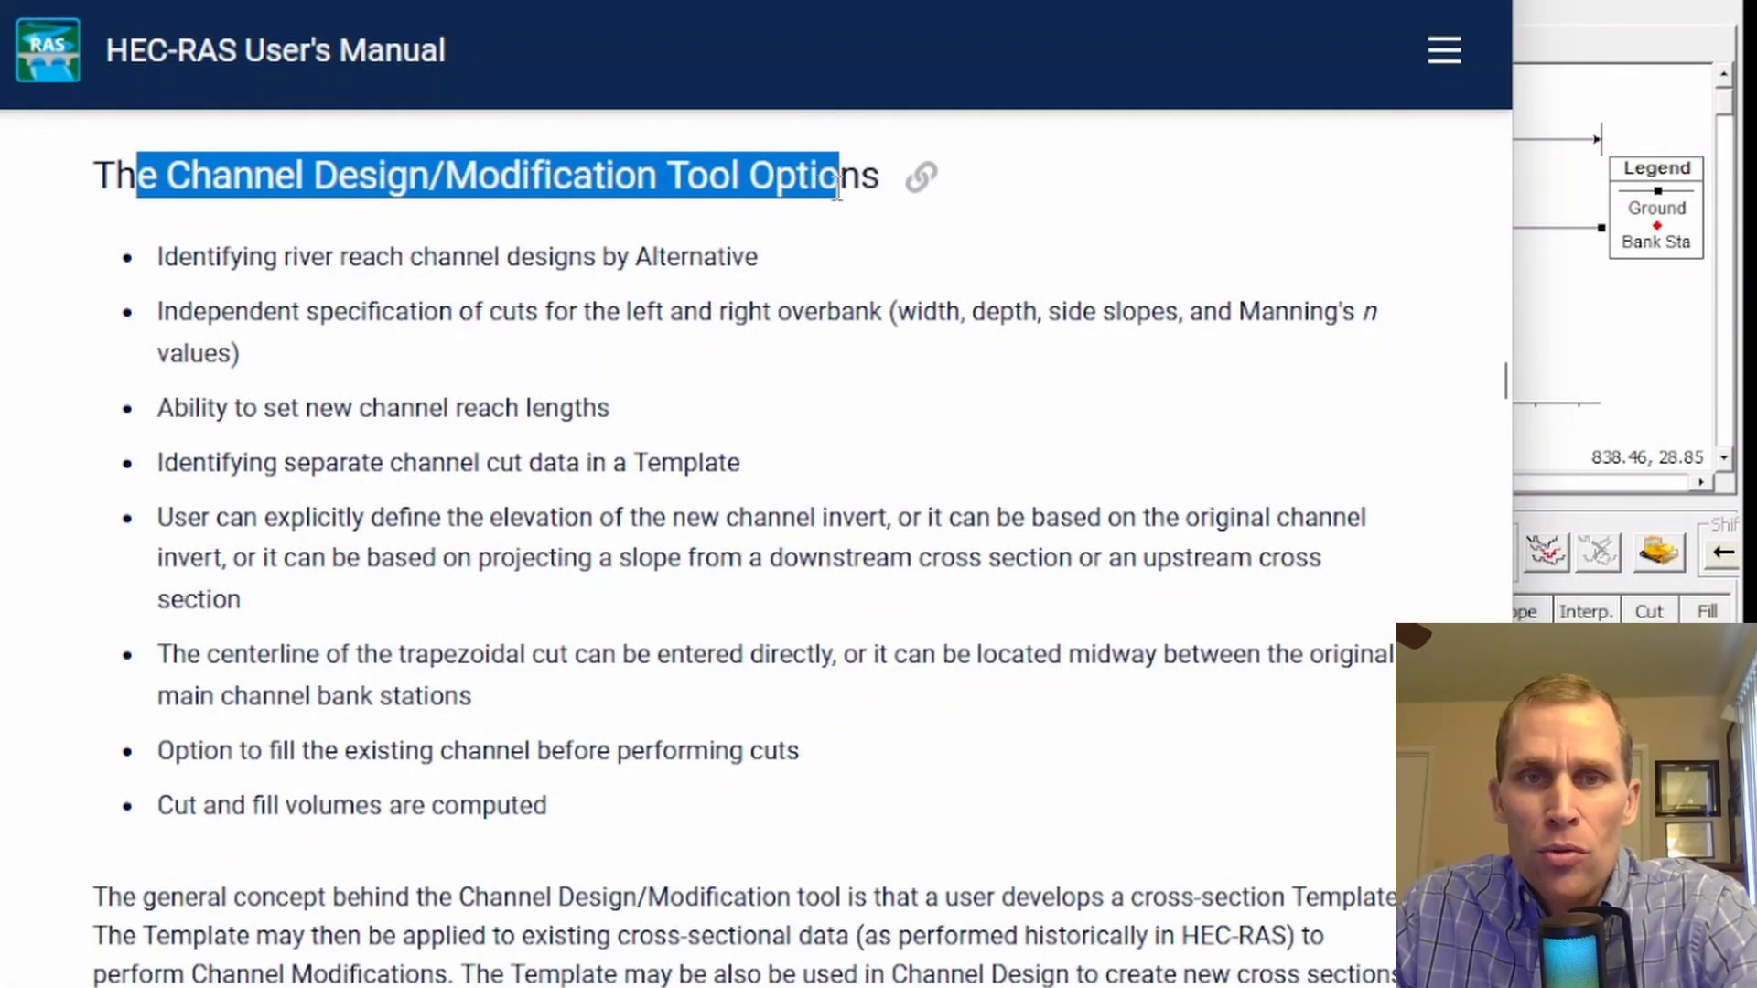
pyautogui.click(73, 272)
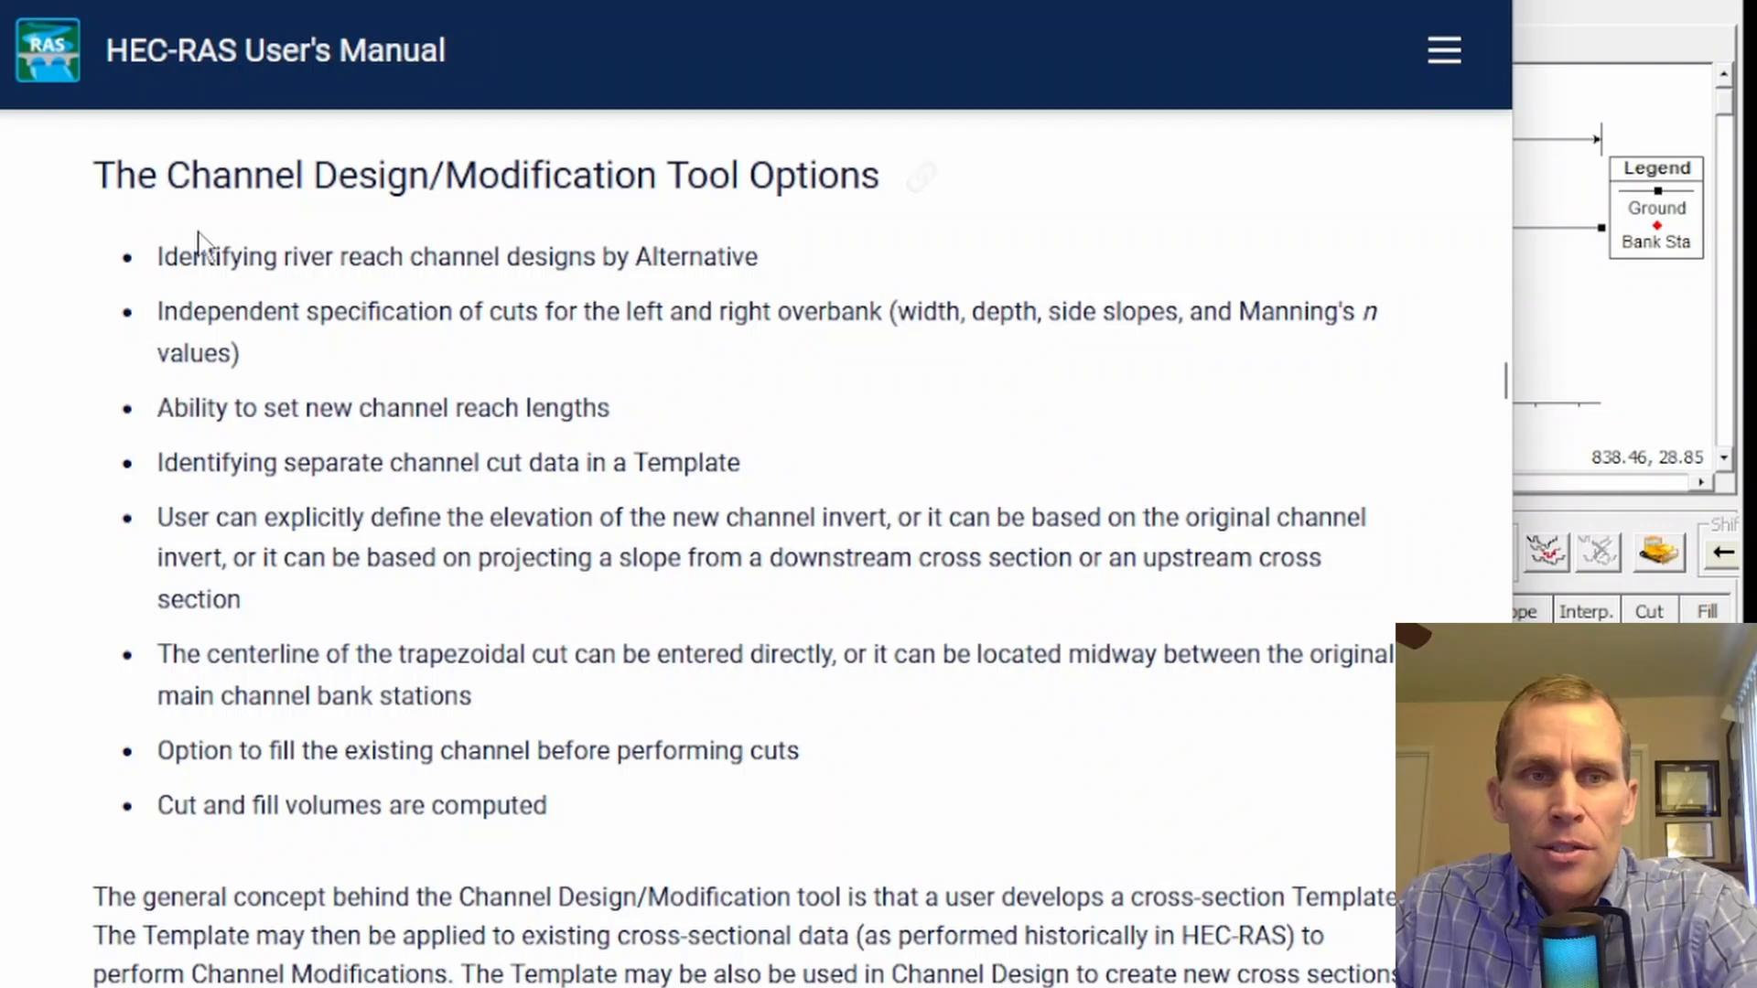
pyautogui.moveTo(1502, 387); pyautogui.dragTo(1501, 737)
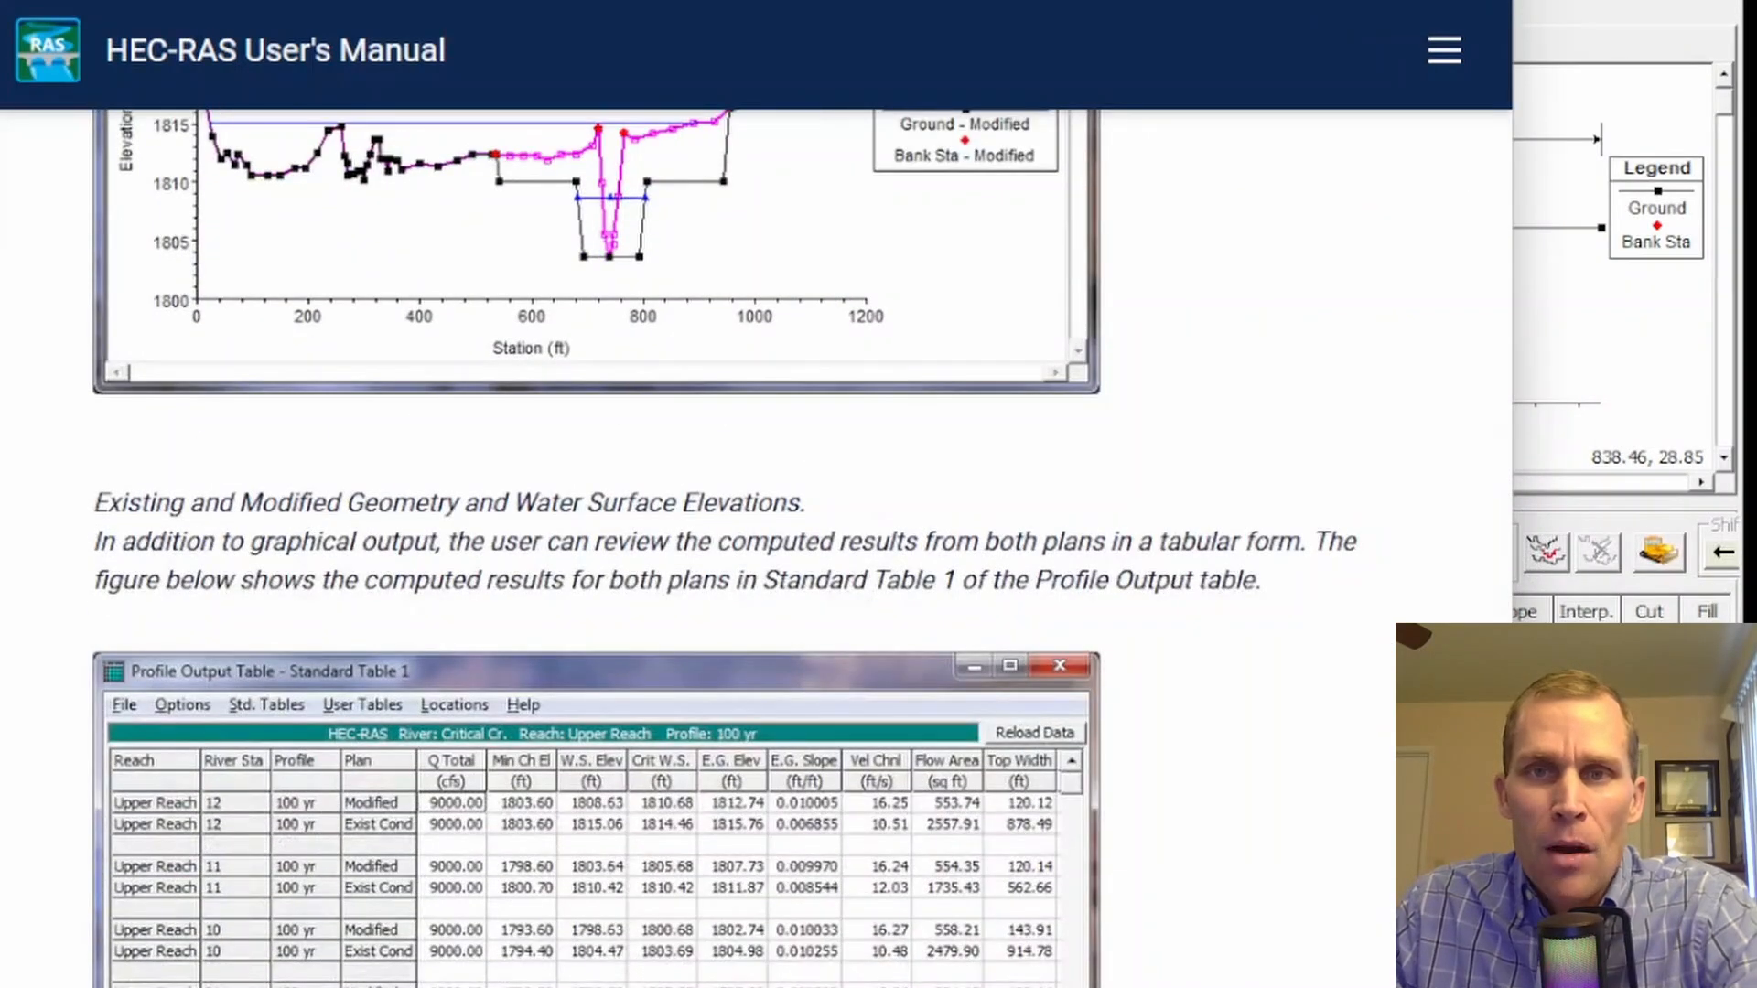
pyautogui.click(1354, 2)
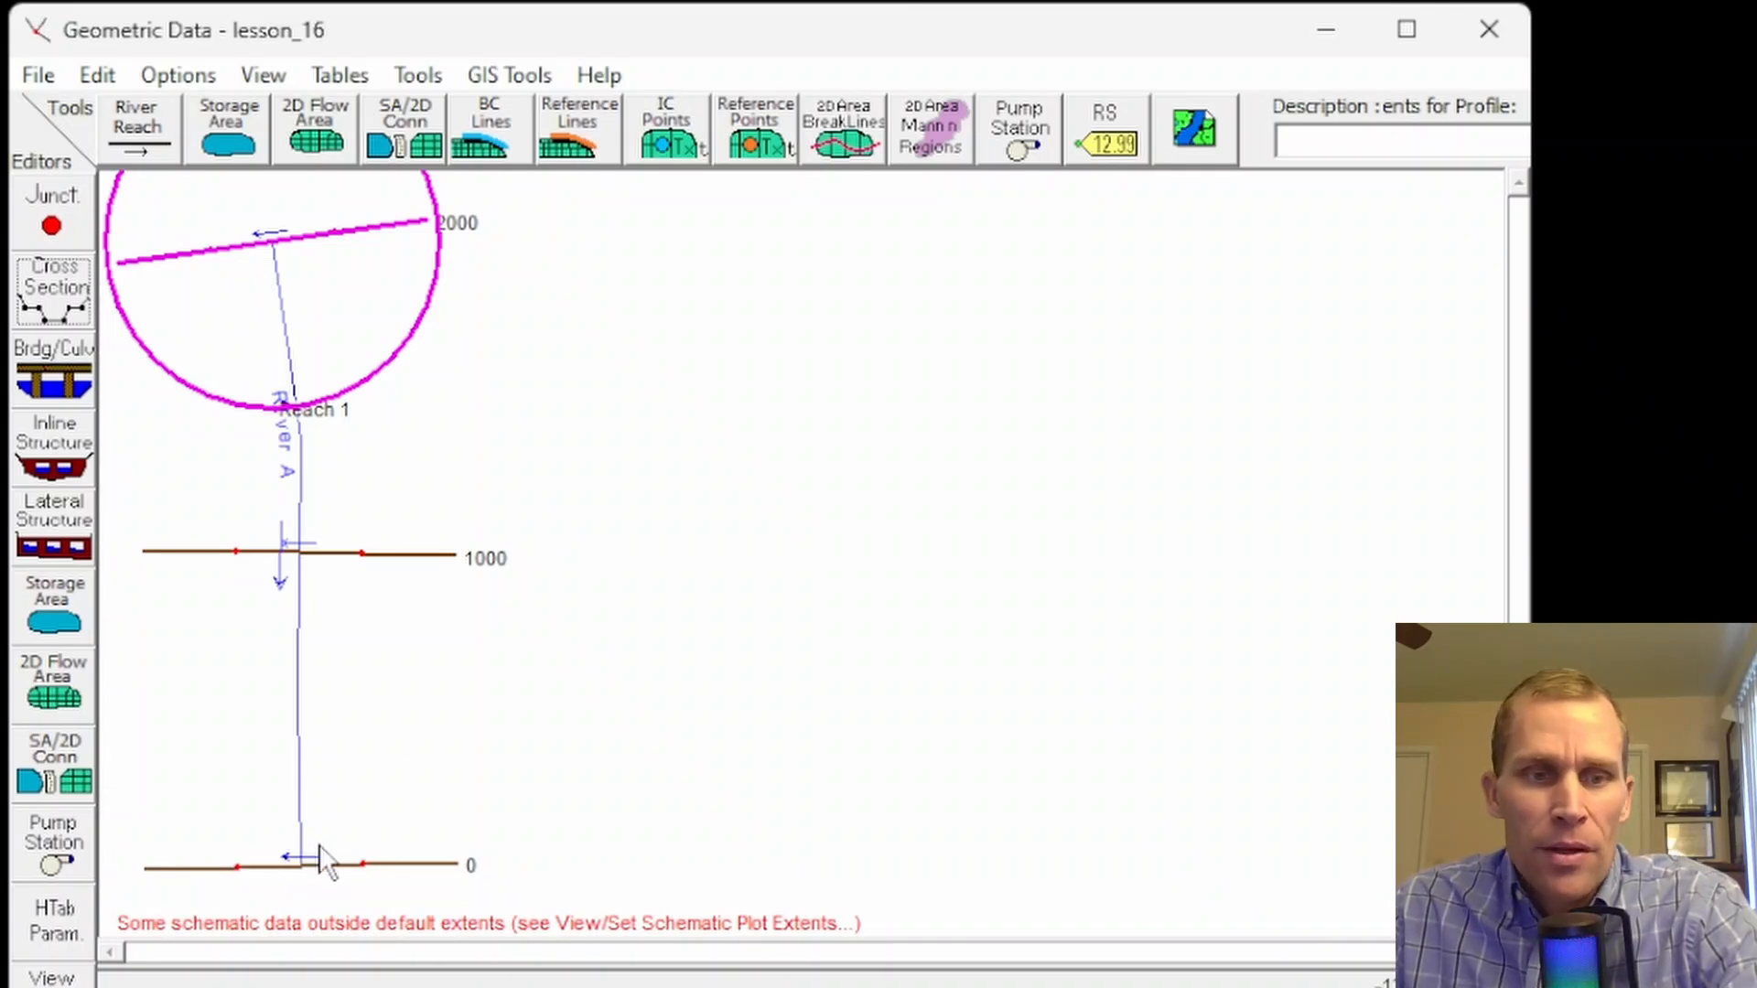
# - Review the cross section data for river stations 0, 1000 and 2000 on Reach 1, and close the cross section editor
pyautogui.click(55, 288)
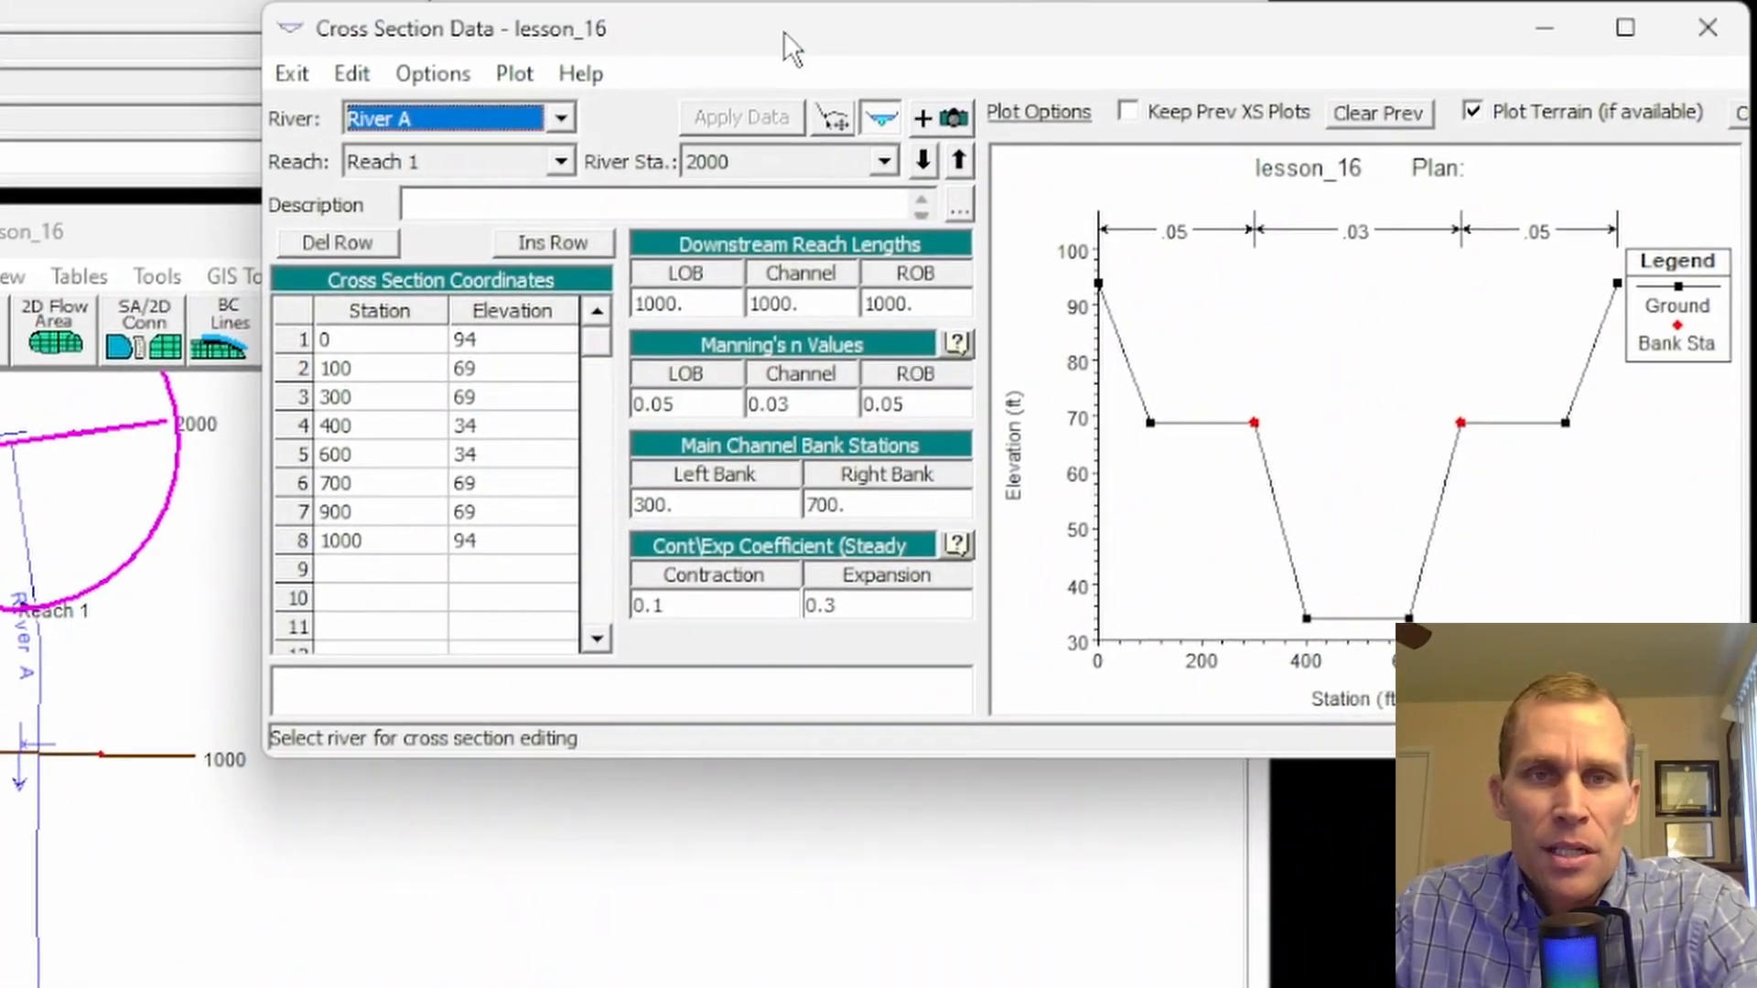
pyautogui.moveTo(783, 31); pyautogui.dragTo(749, 159)
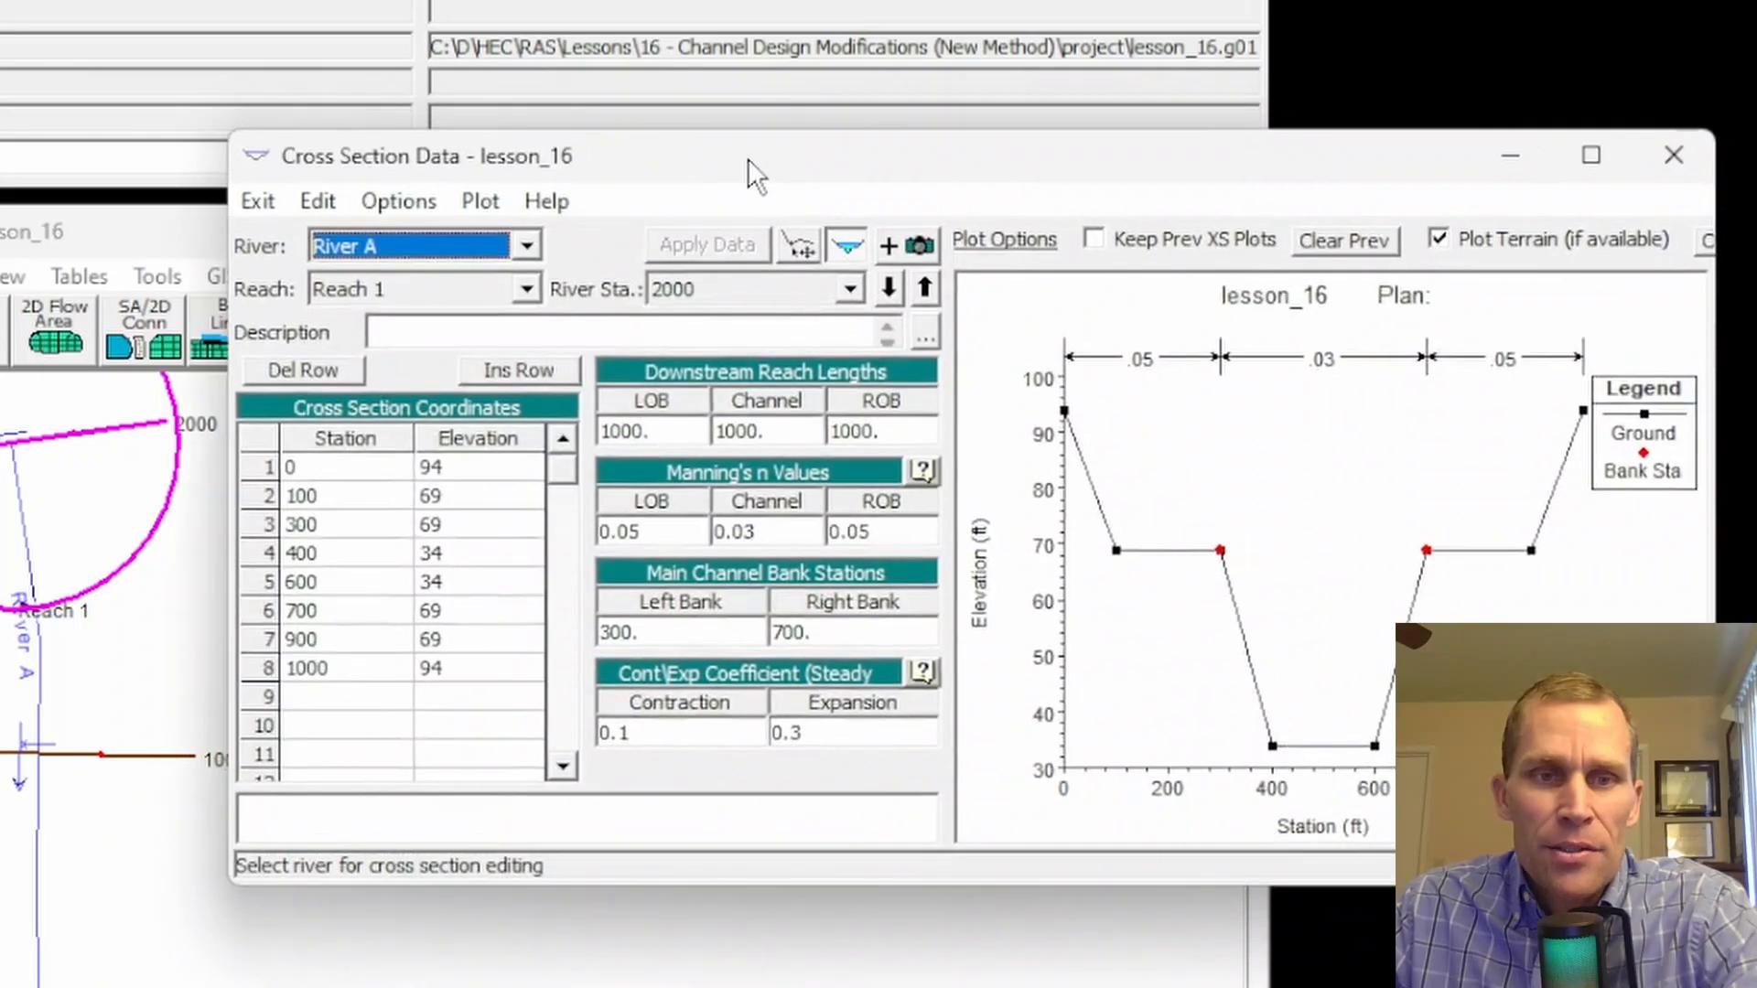
pyautogui.click(925, 289)
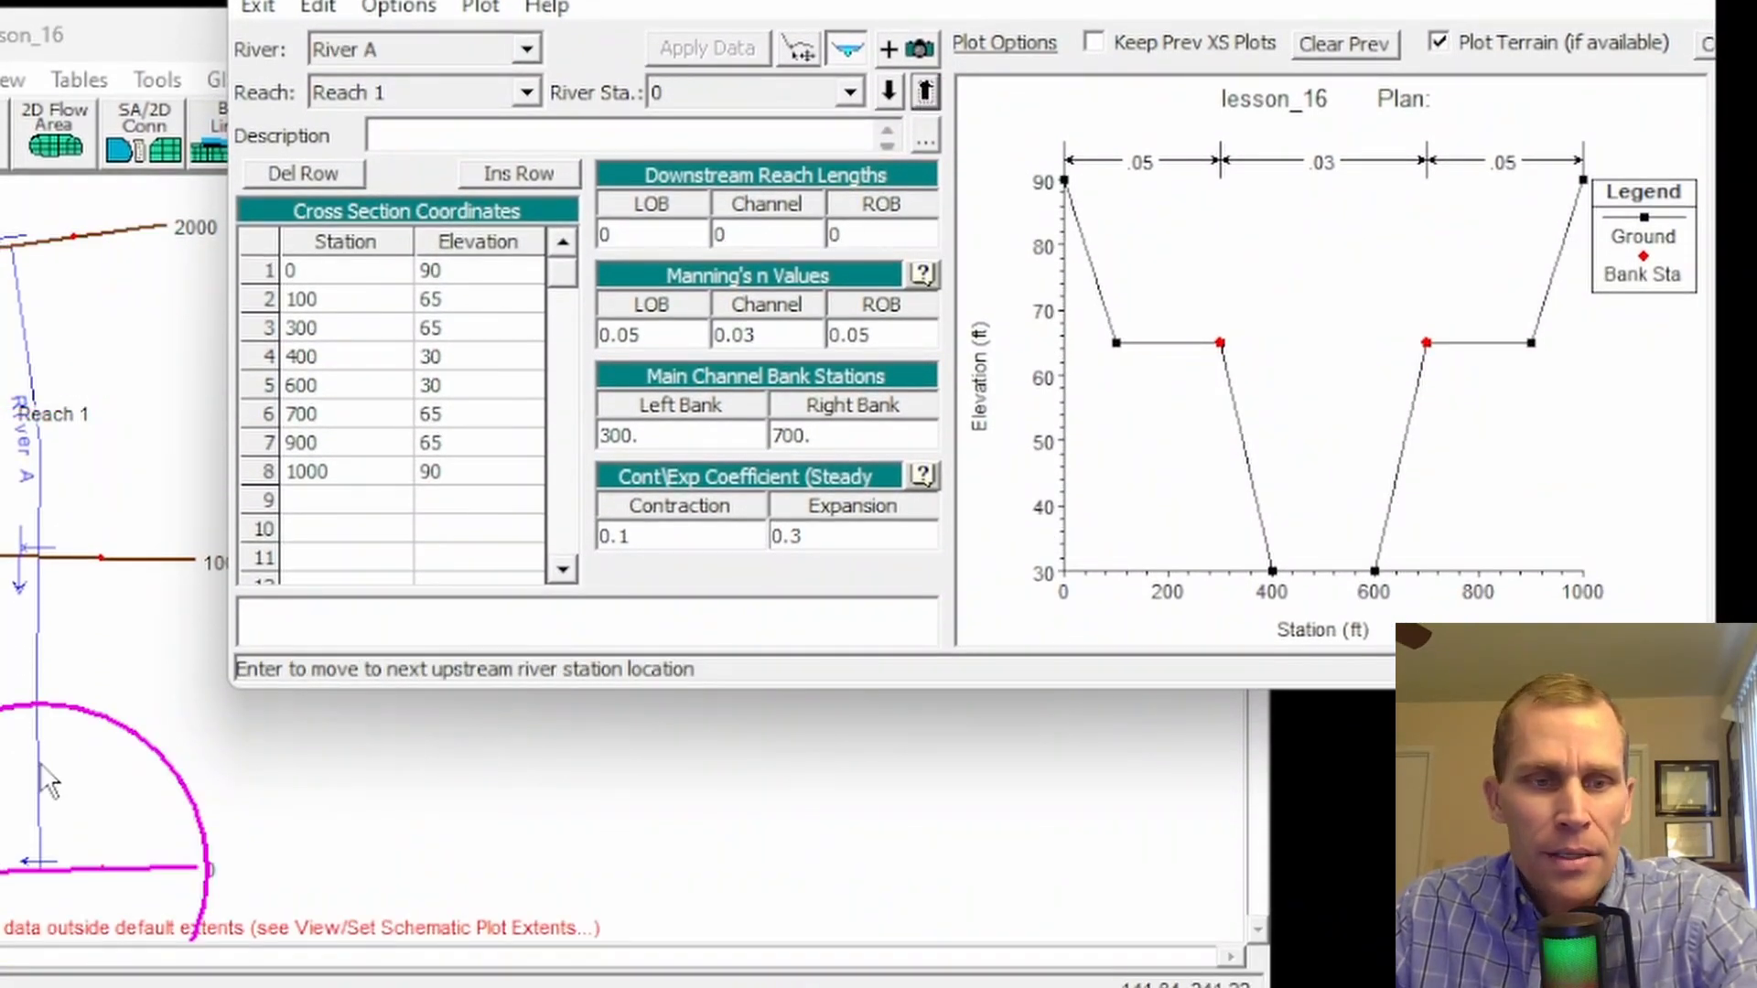
pyautogui.click(925, 92)
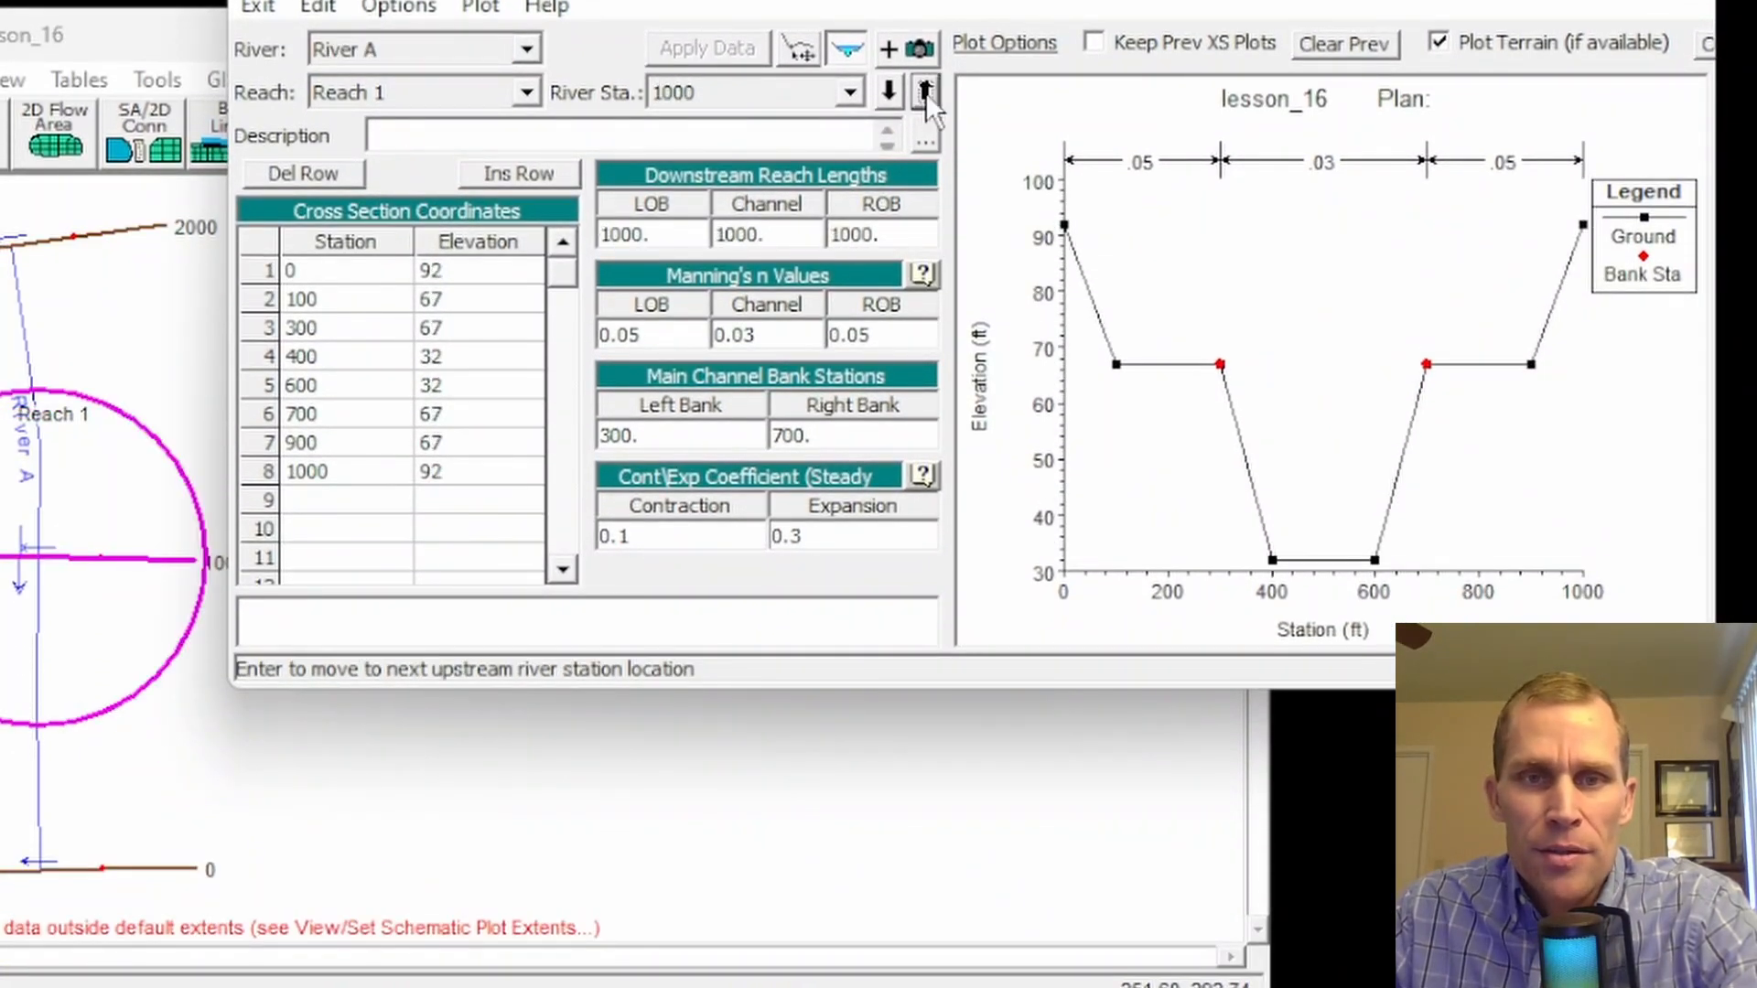
pyautogui.click(925, 91)
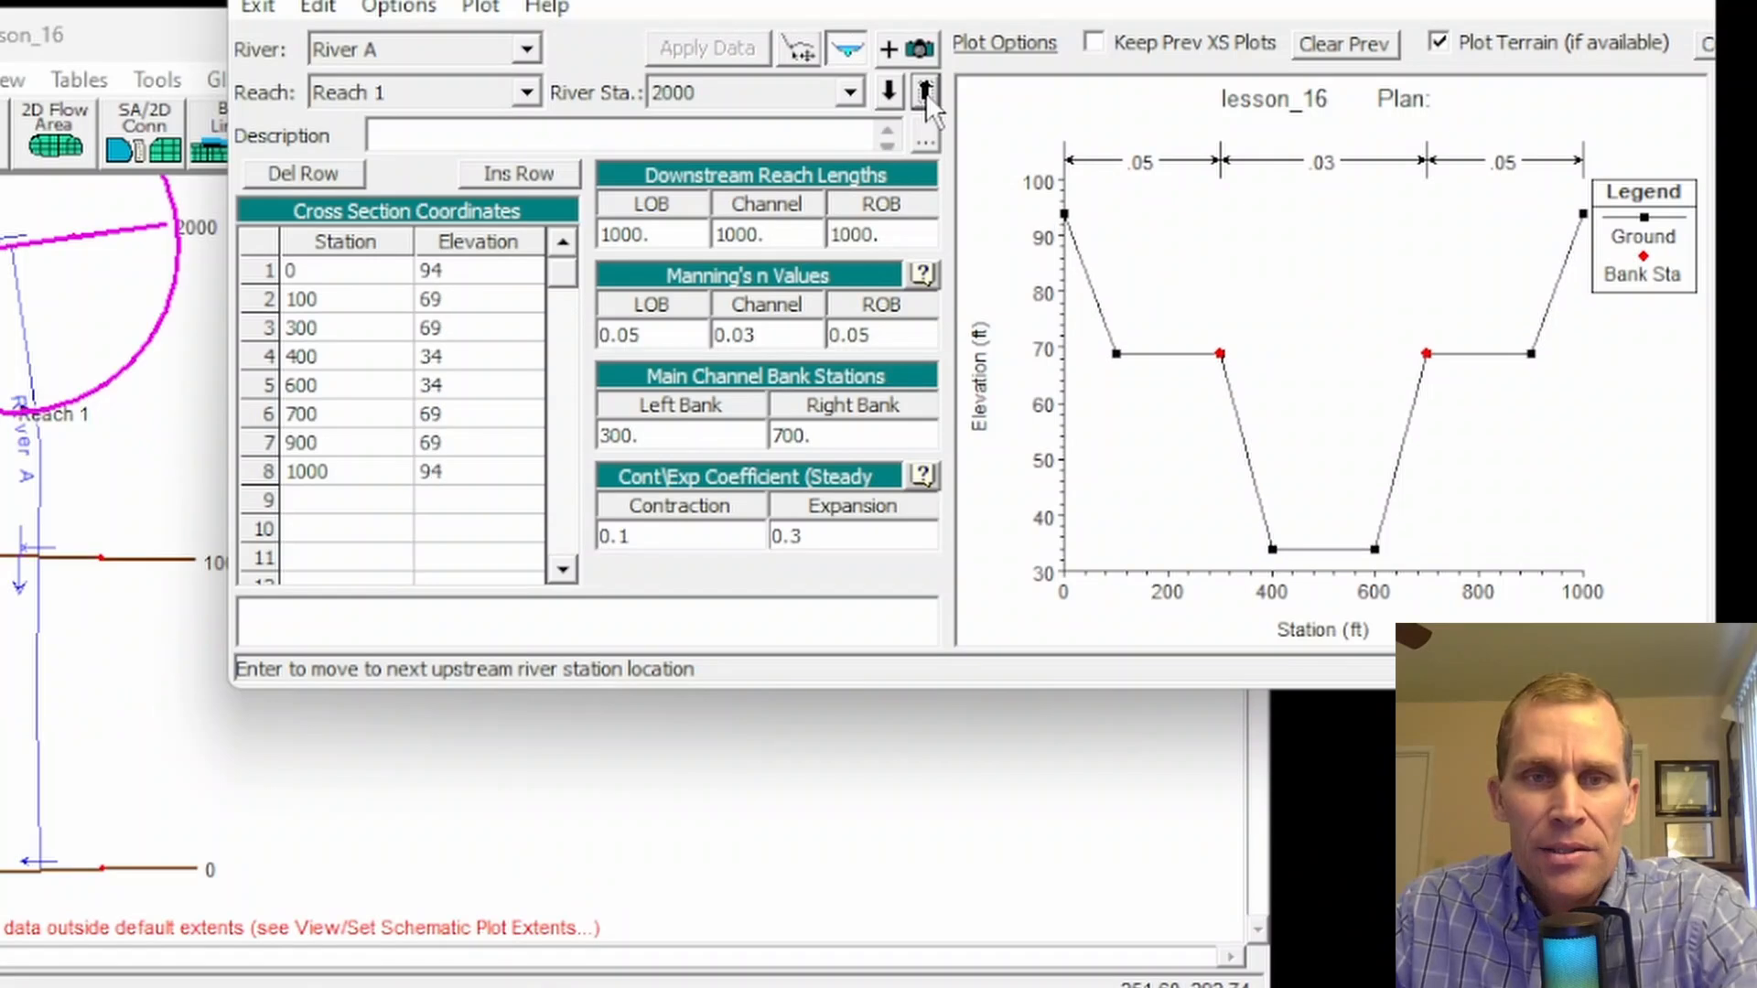
pyautogui.click(1674, 0)
# - Bring up the Channel Design/Modification editor and go through the cross section plots for river stations 2000, 1000 and 0
pyautogui.click(164, 81)
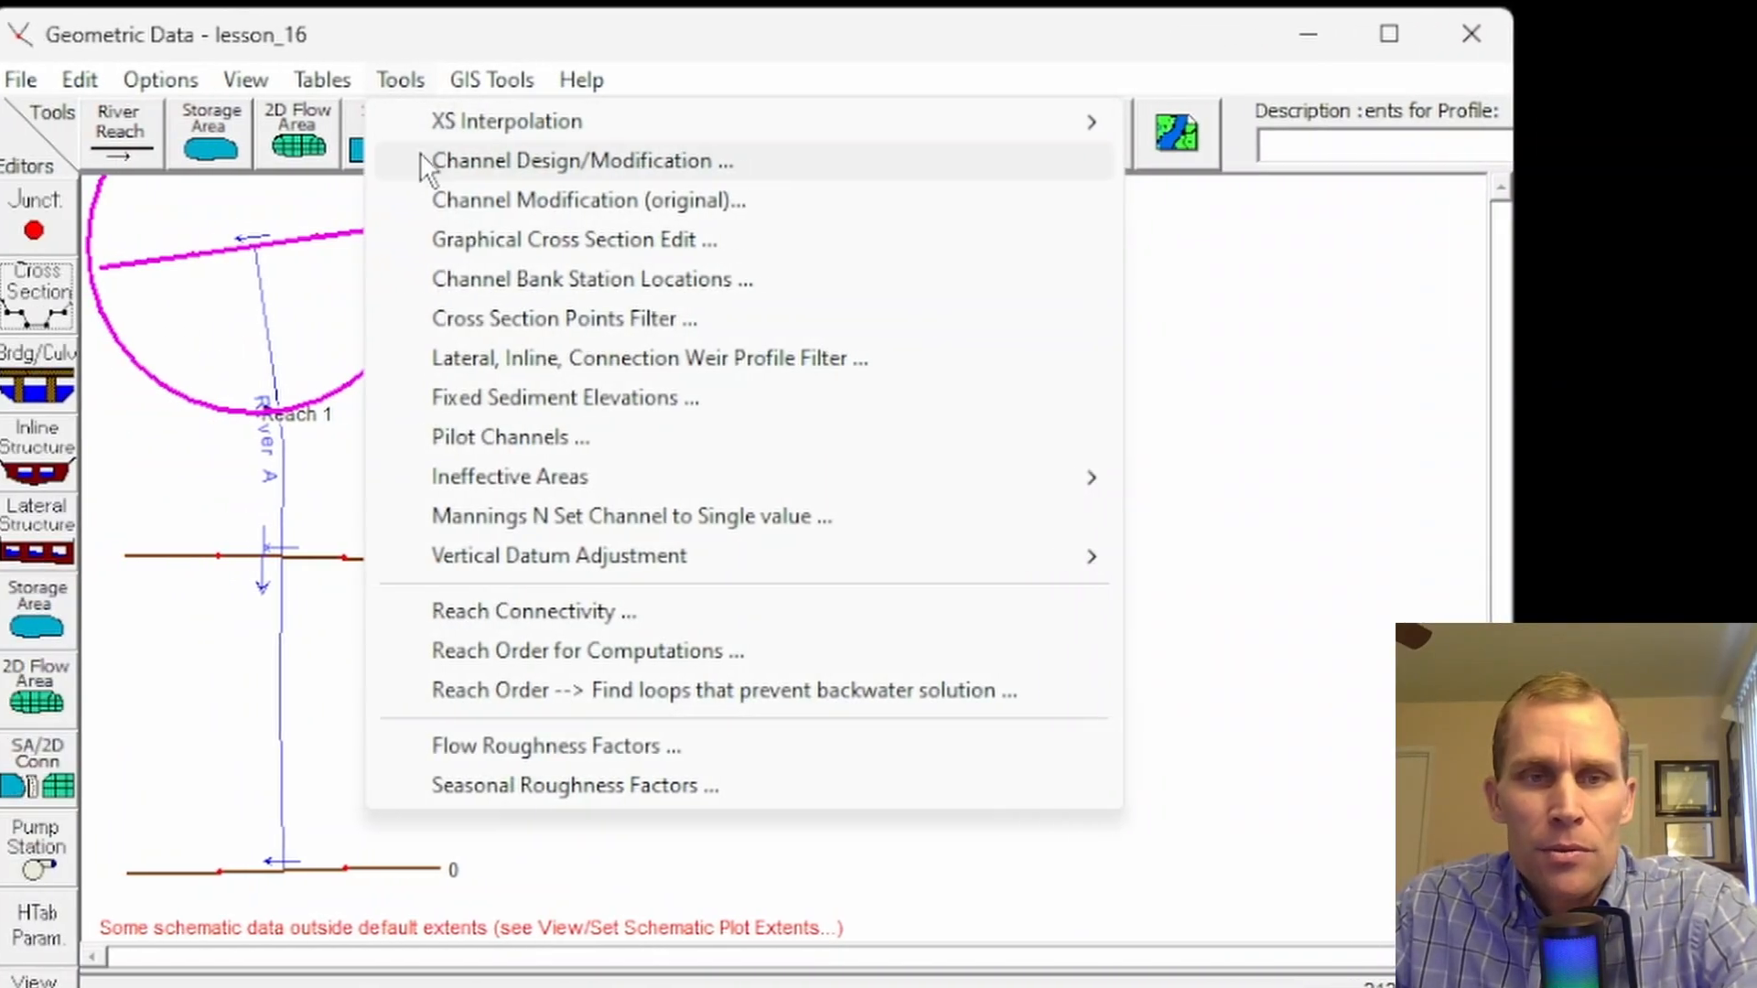
pyautogui.click(357, 161)
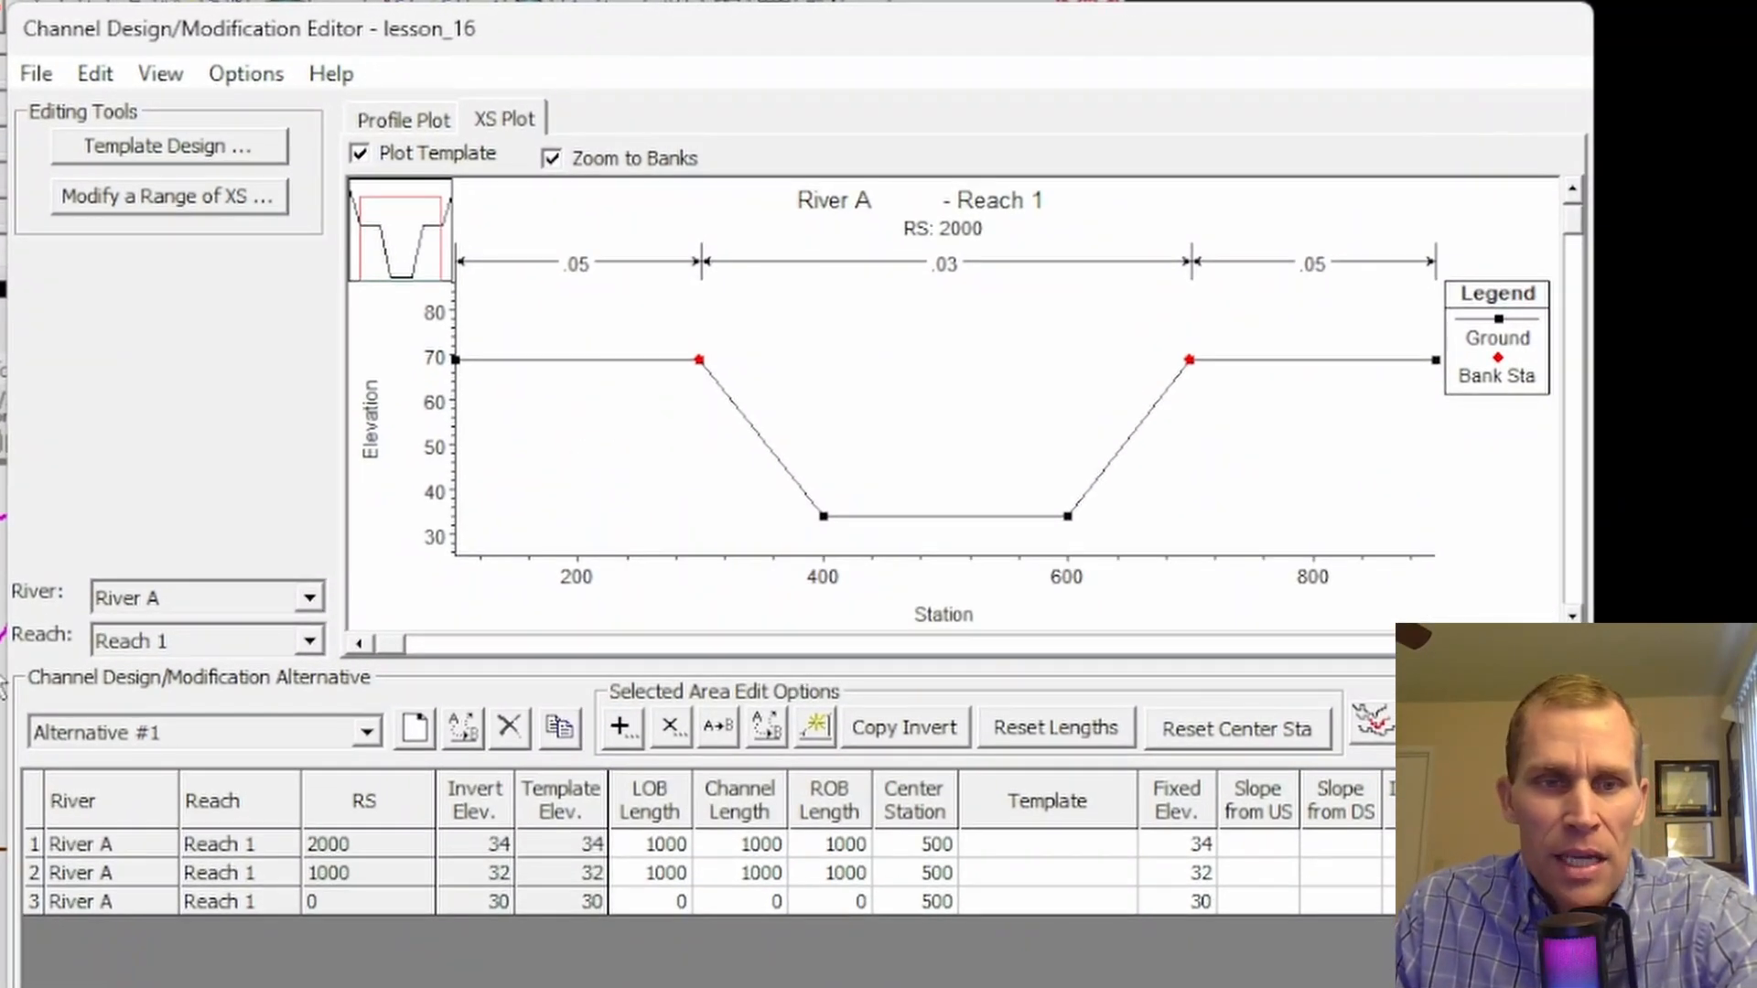
pyautogui.click(71, 846)
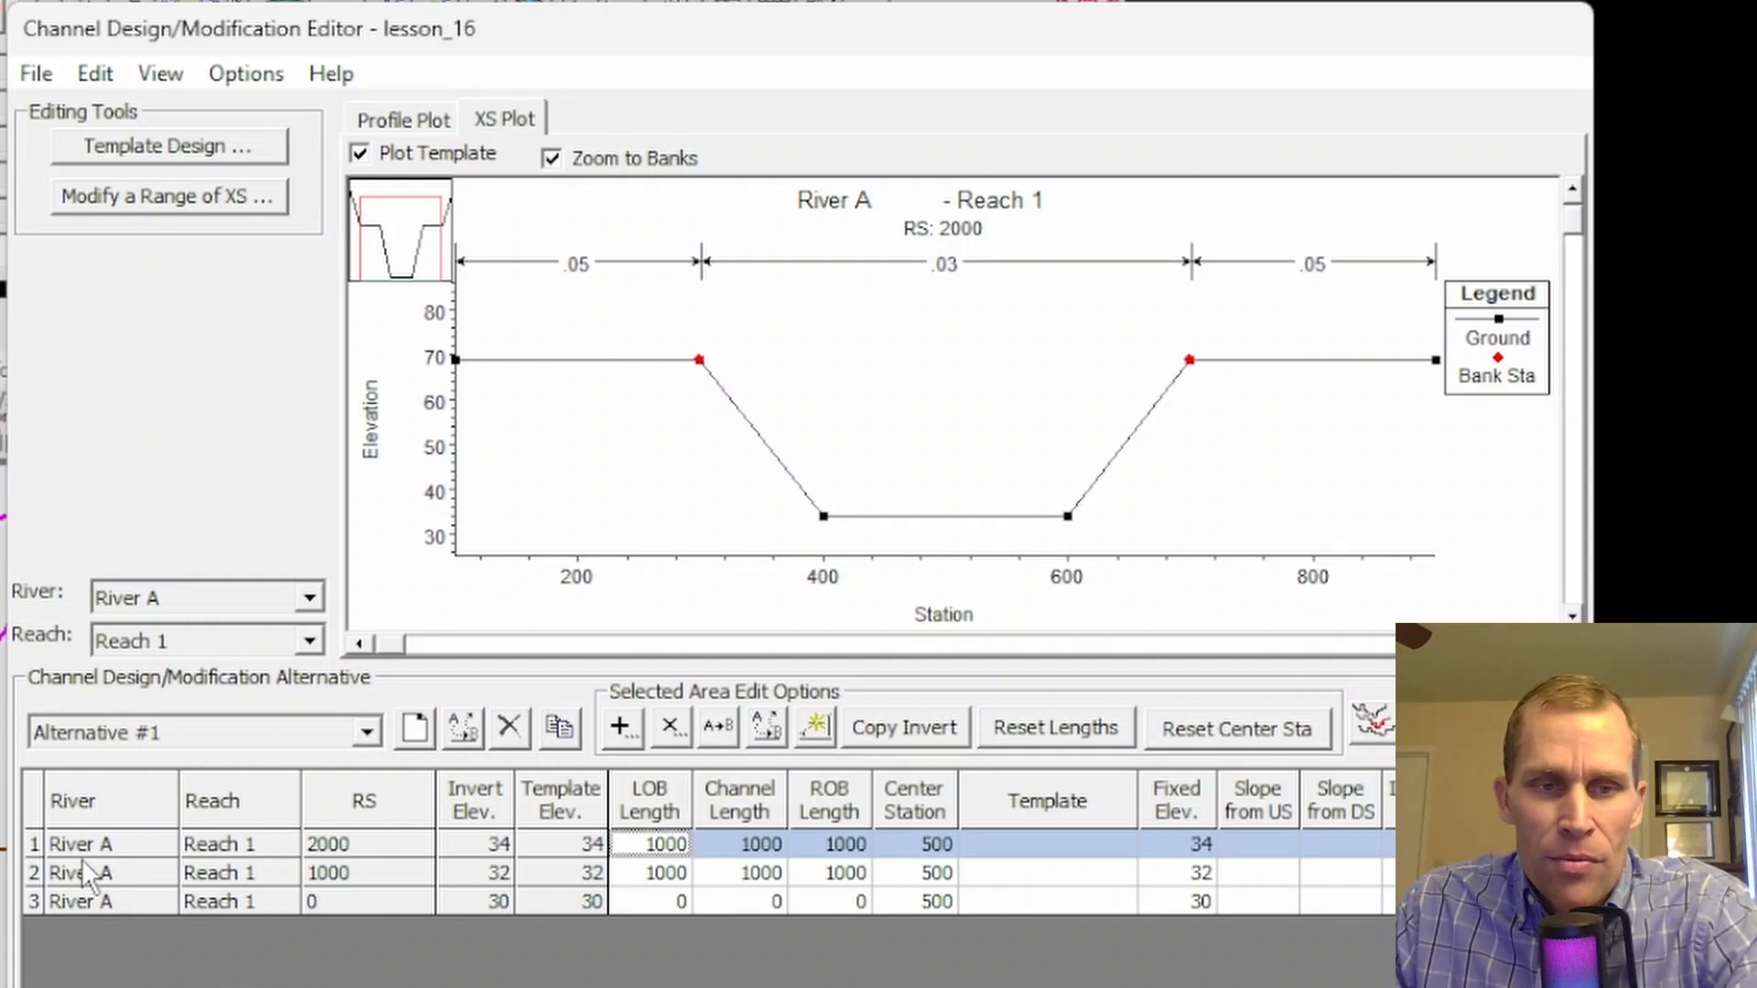
pyautogui.click(91, 874)
pyautogui.click(97, 901)
pyautogui.click(105, 846)
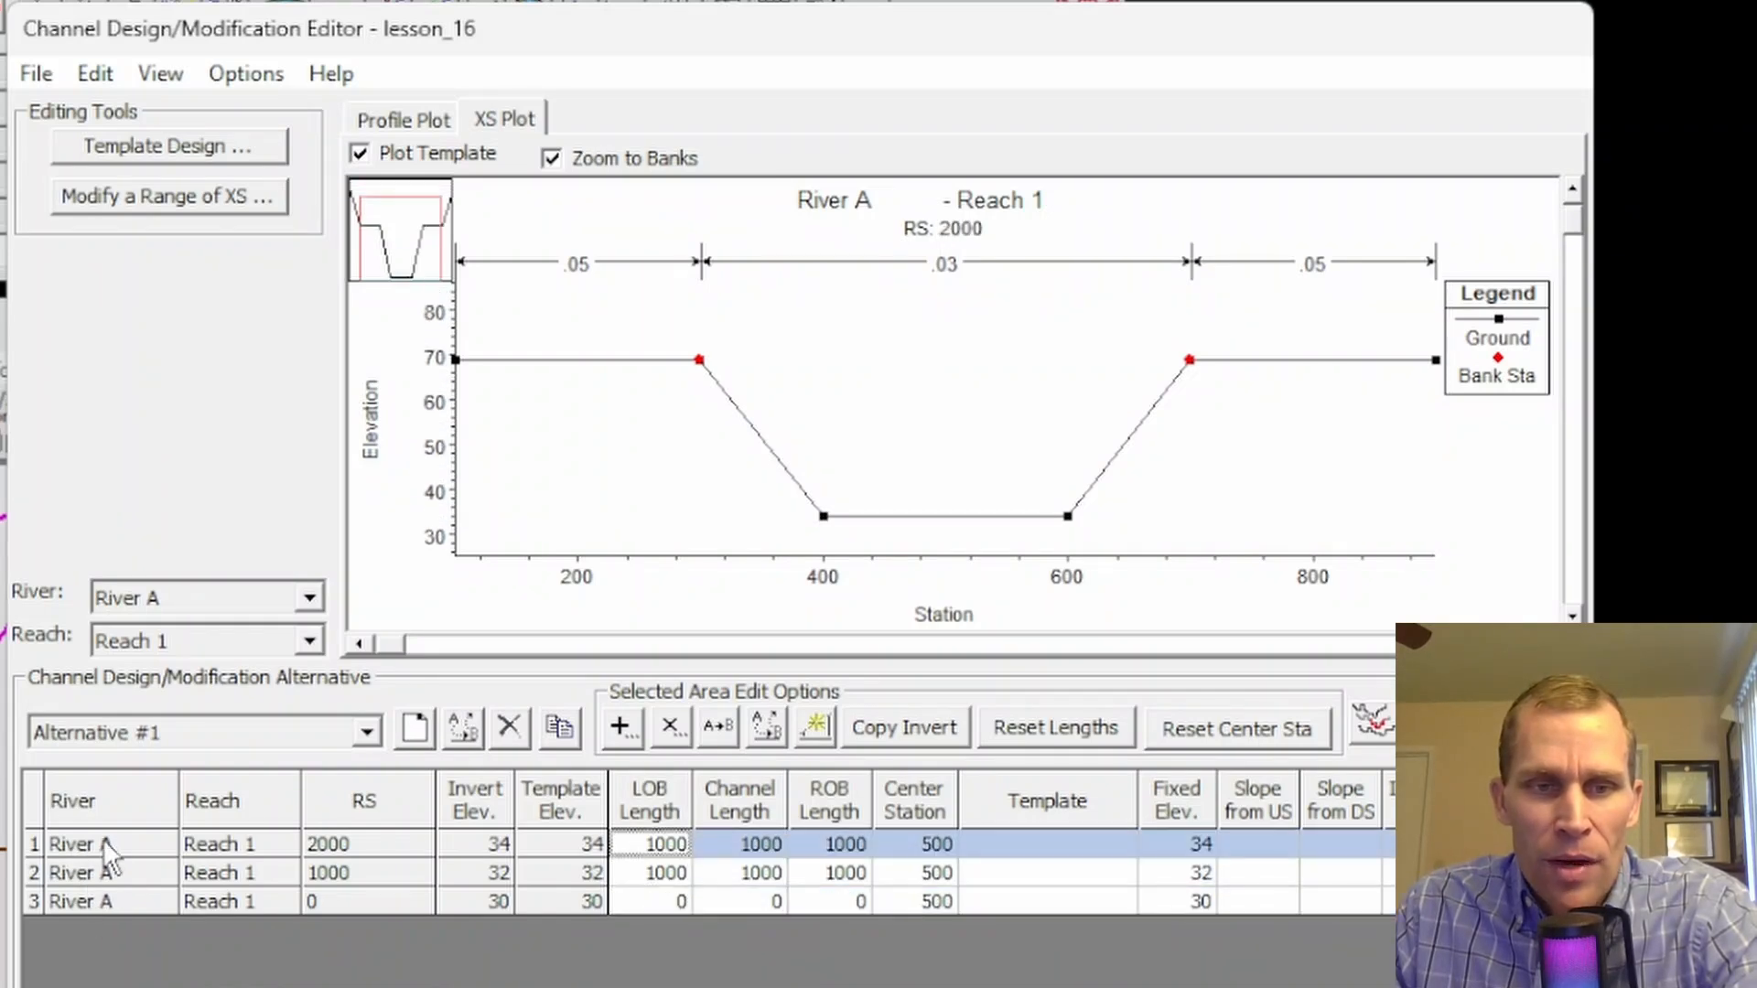
pyautogui.click(113, 871)
pyautogui.click(122, 902)
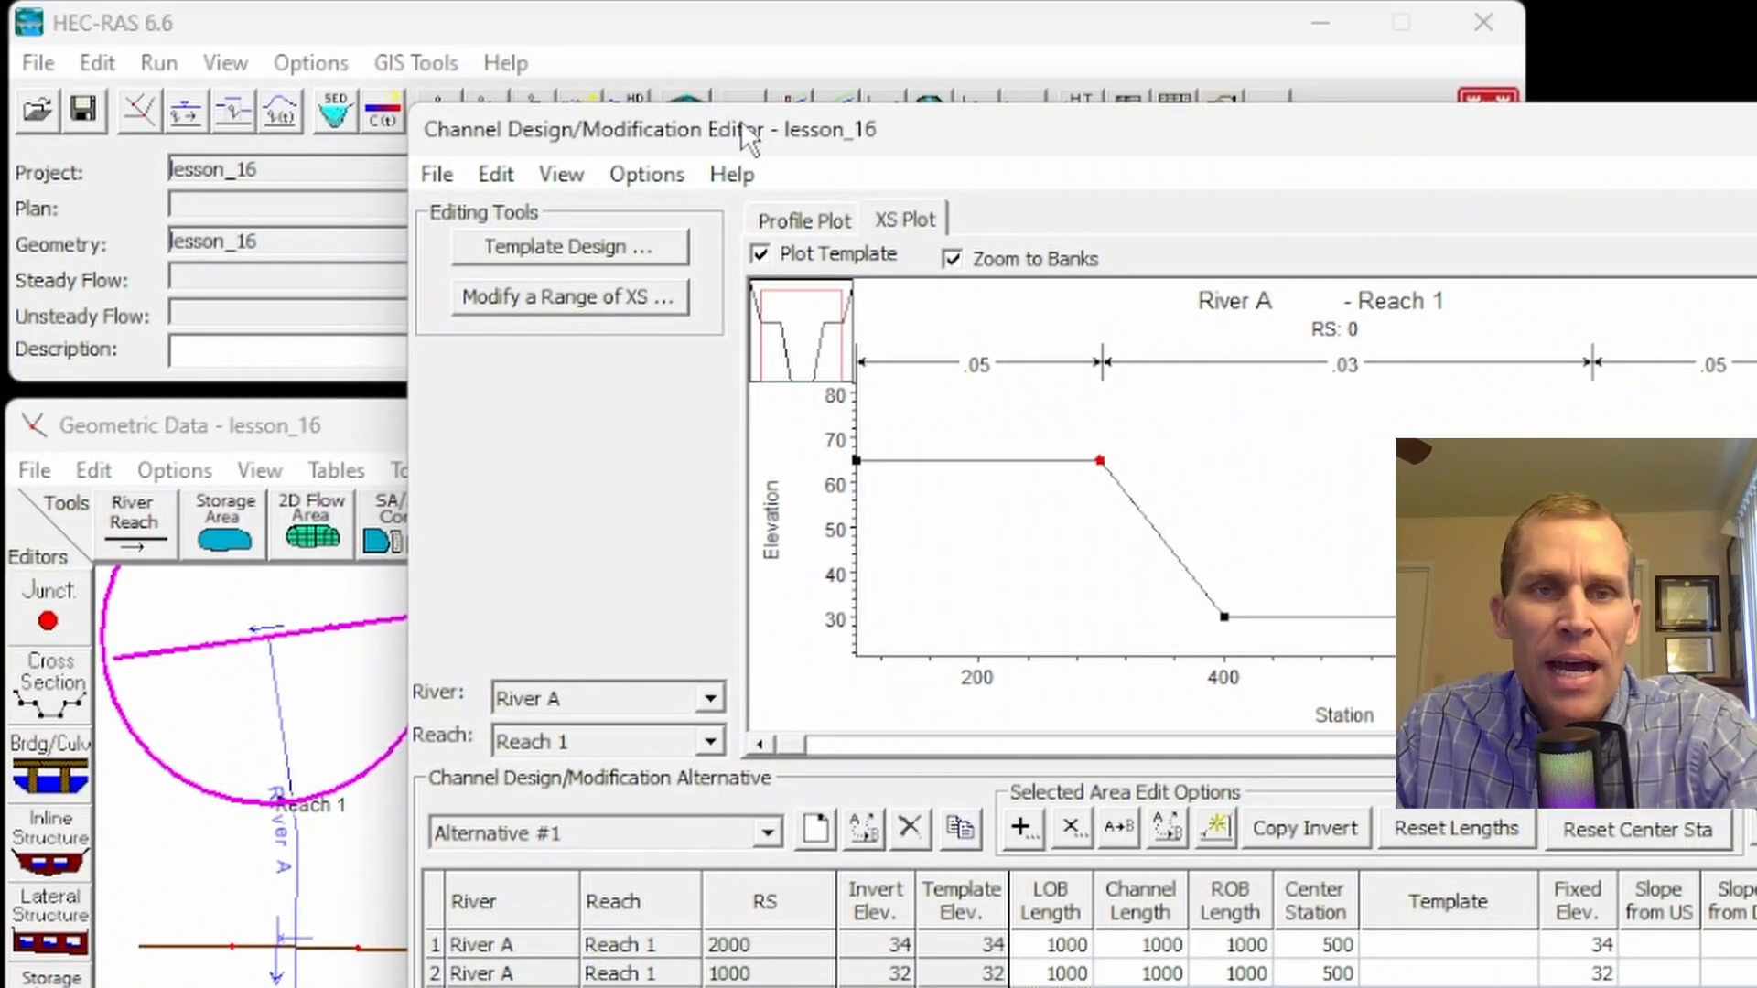
# - Reposition the Channel Design/Modification editor and select Alternative #1 as the channel modification alternative
pyautogui.moveTo(743, 130); pyautogui.dragTo(582, 390)
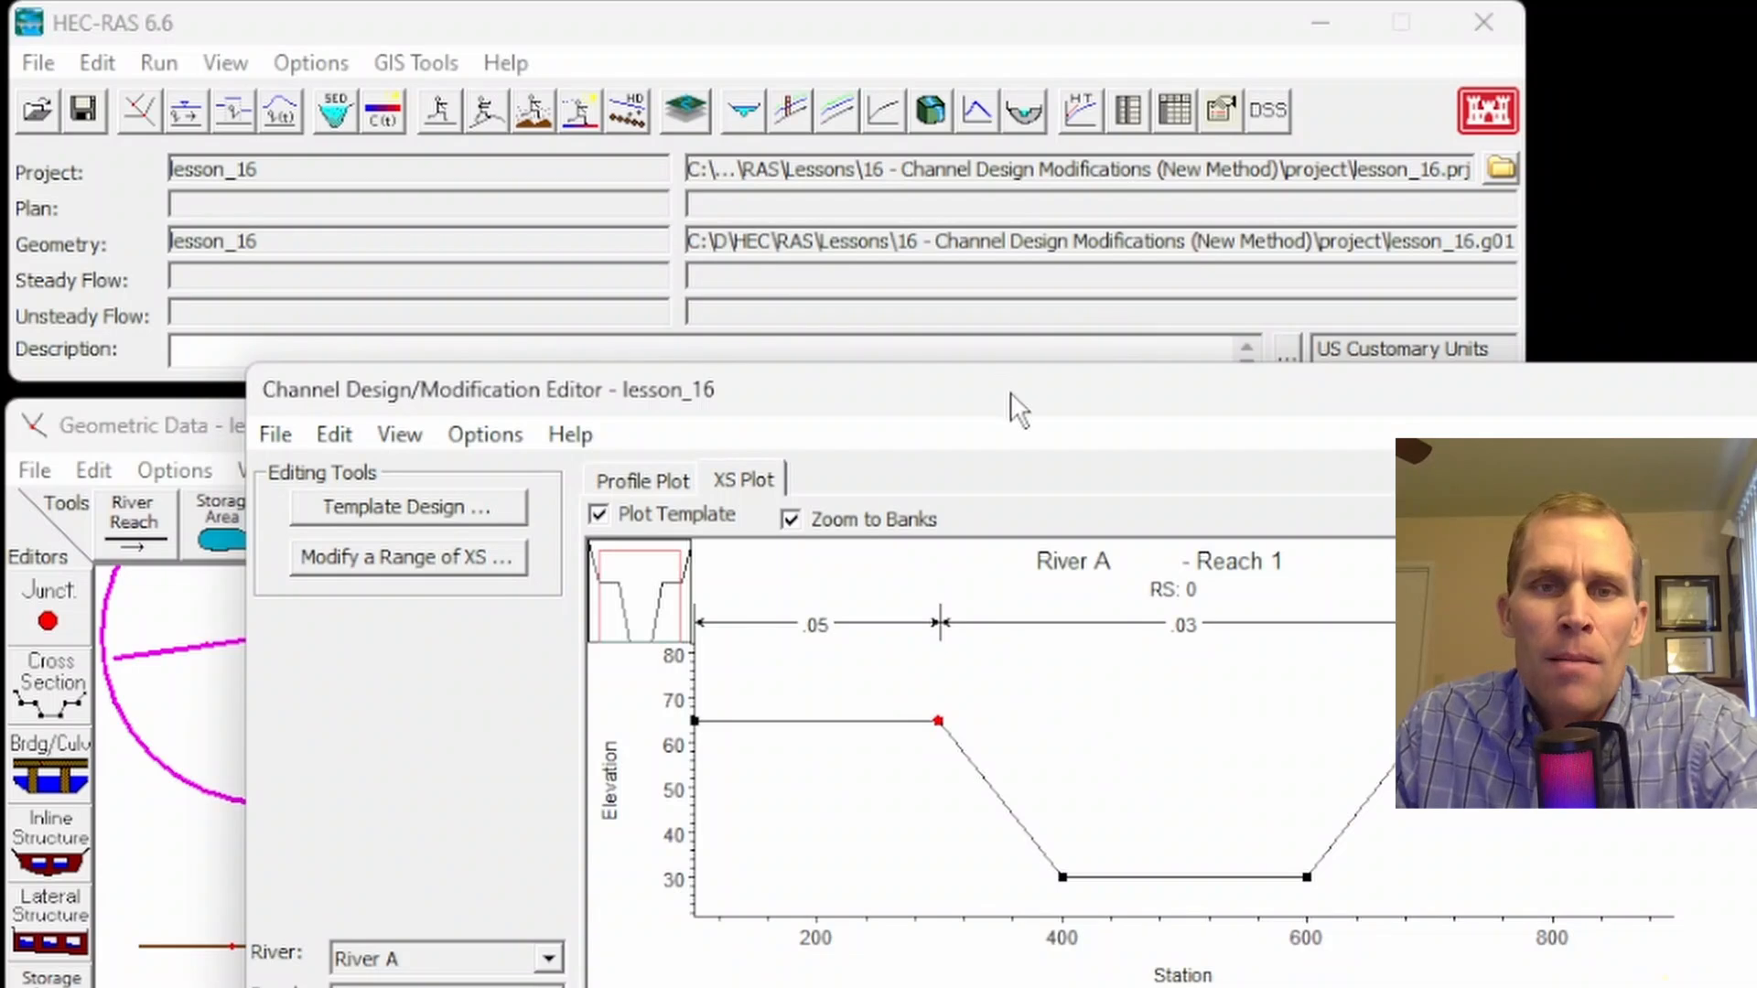
pyautogui.moveTo(1012, 395); pyautogui.dragTo(1158, 108)
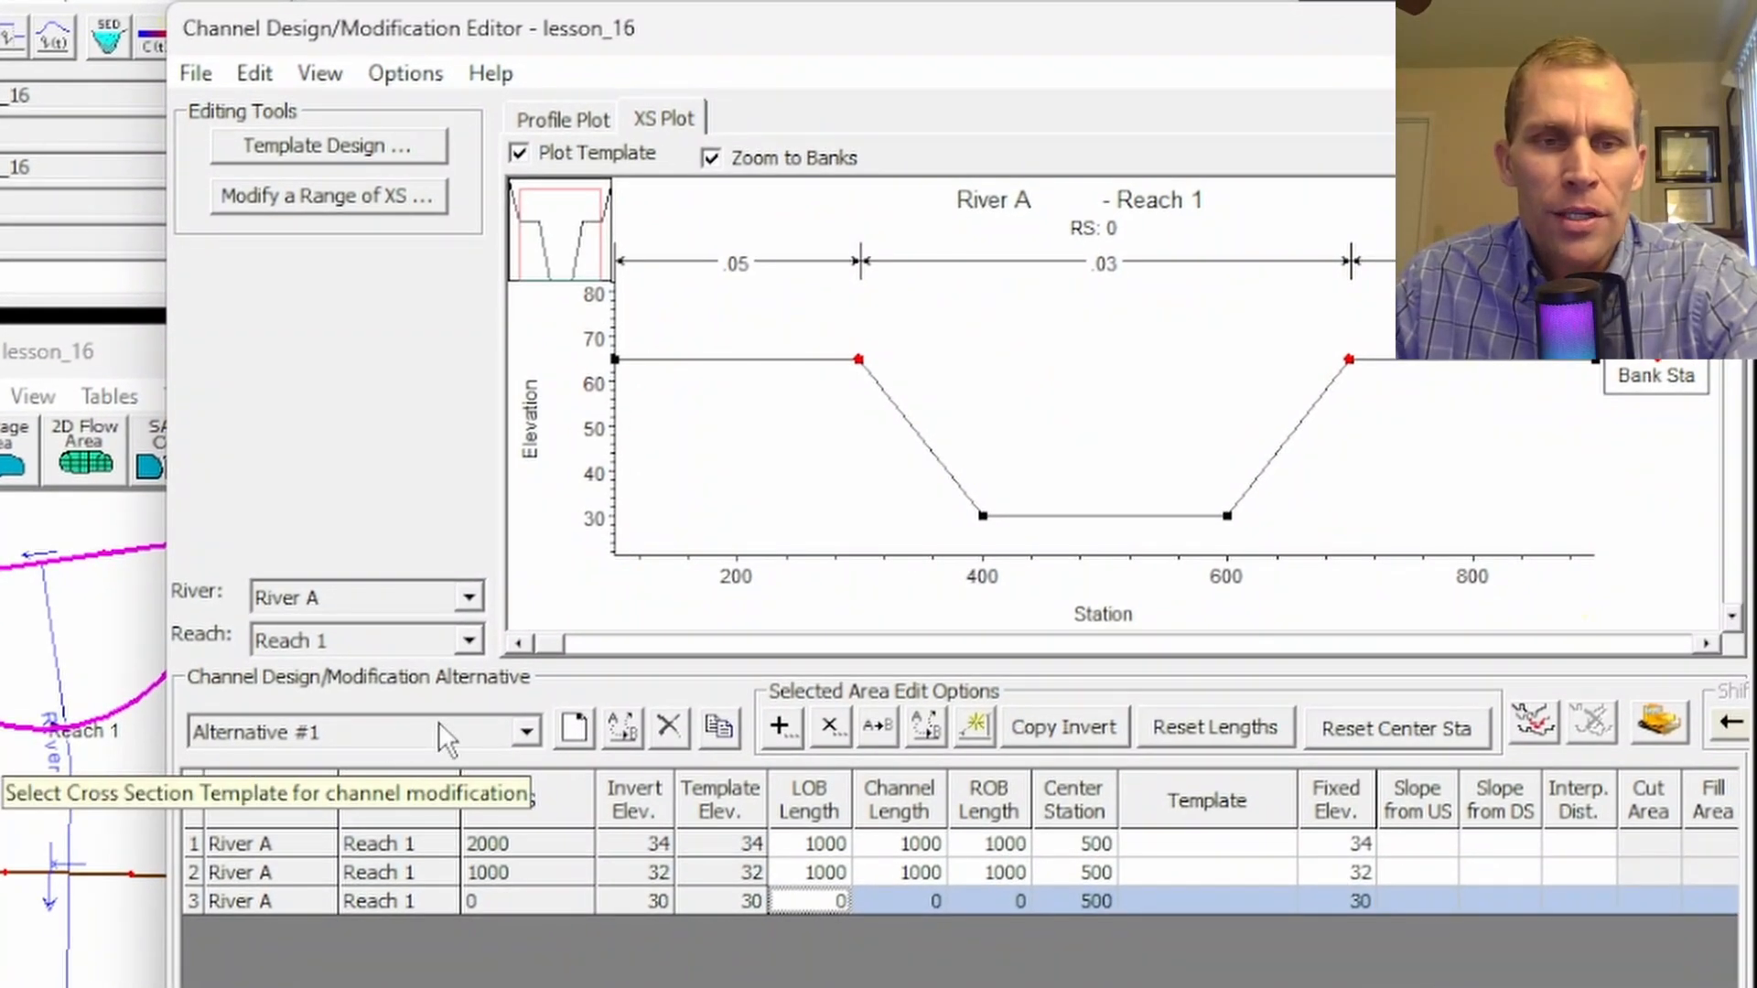
pyautogui.click(361, 732)
pyautogui.click(360, 732)
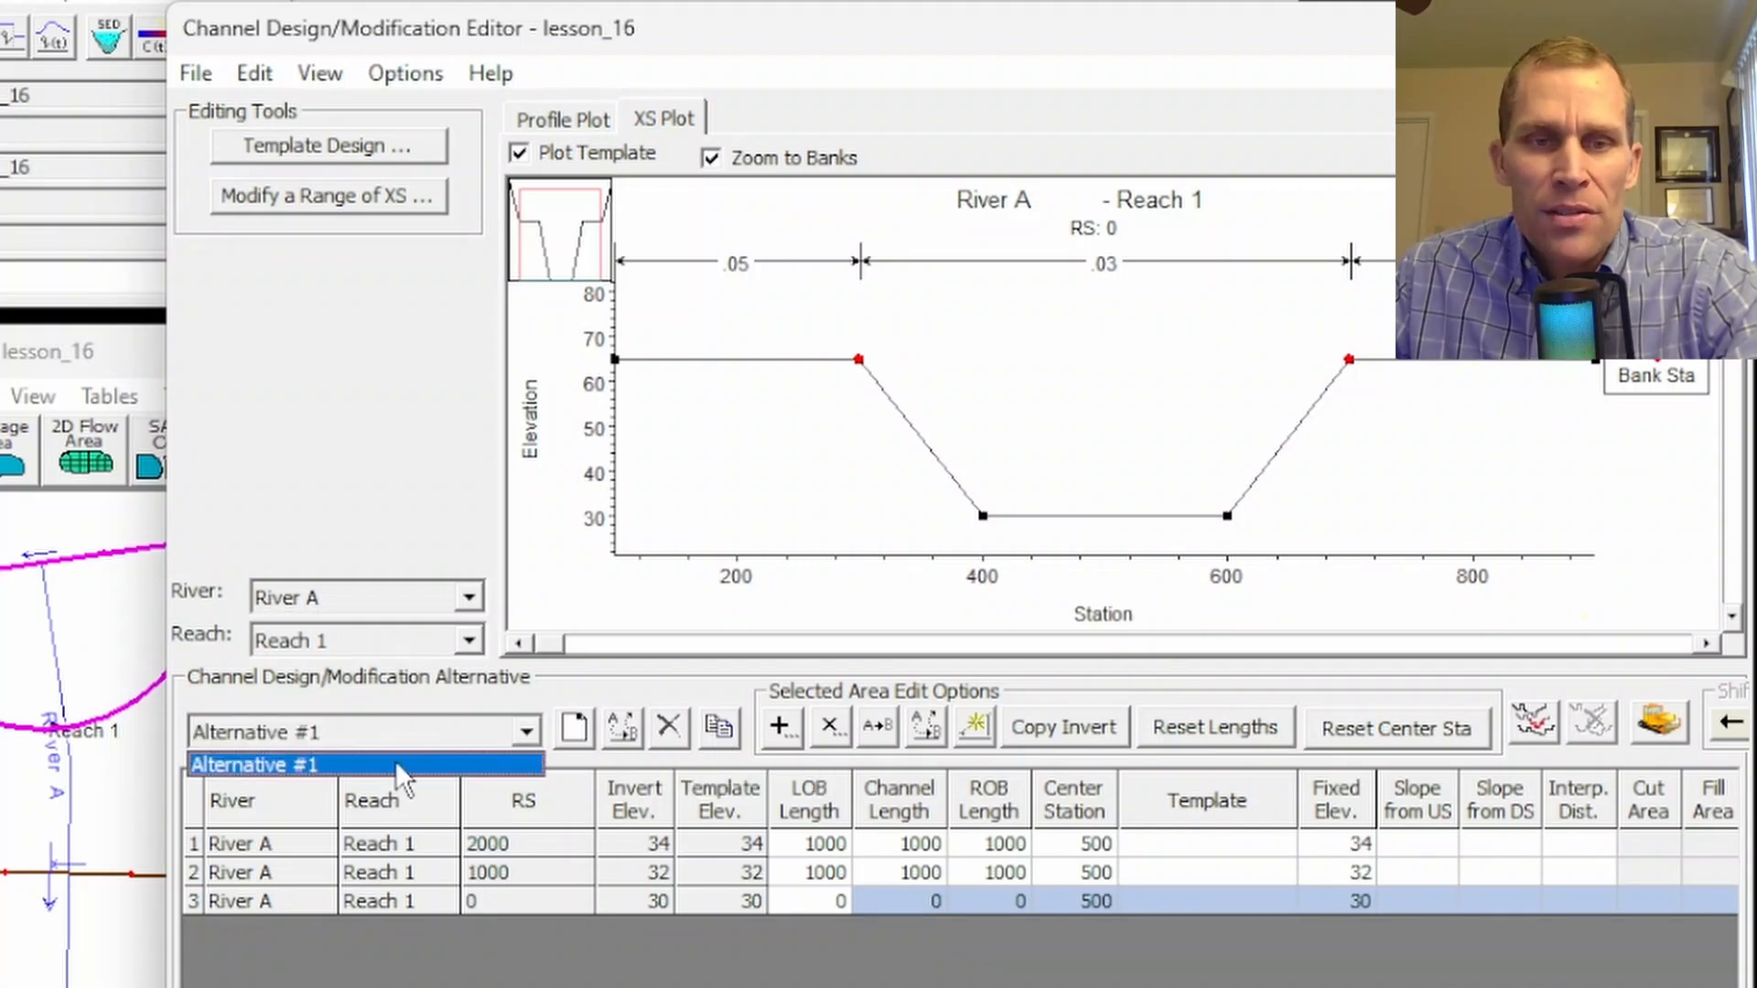
pyautogui.click(395, 763)
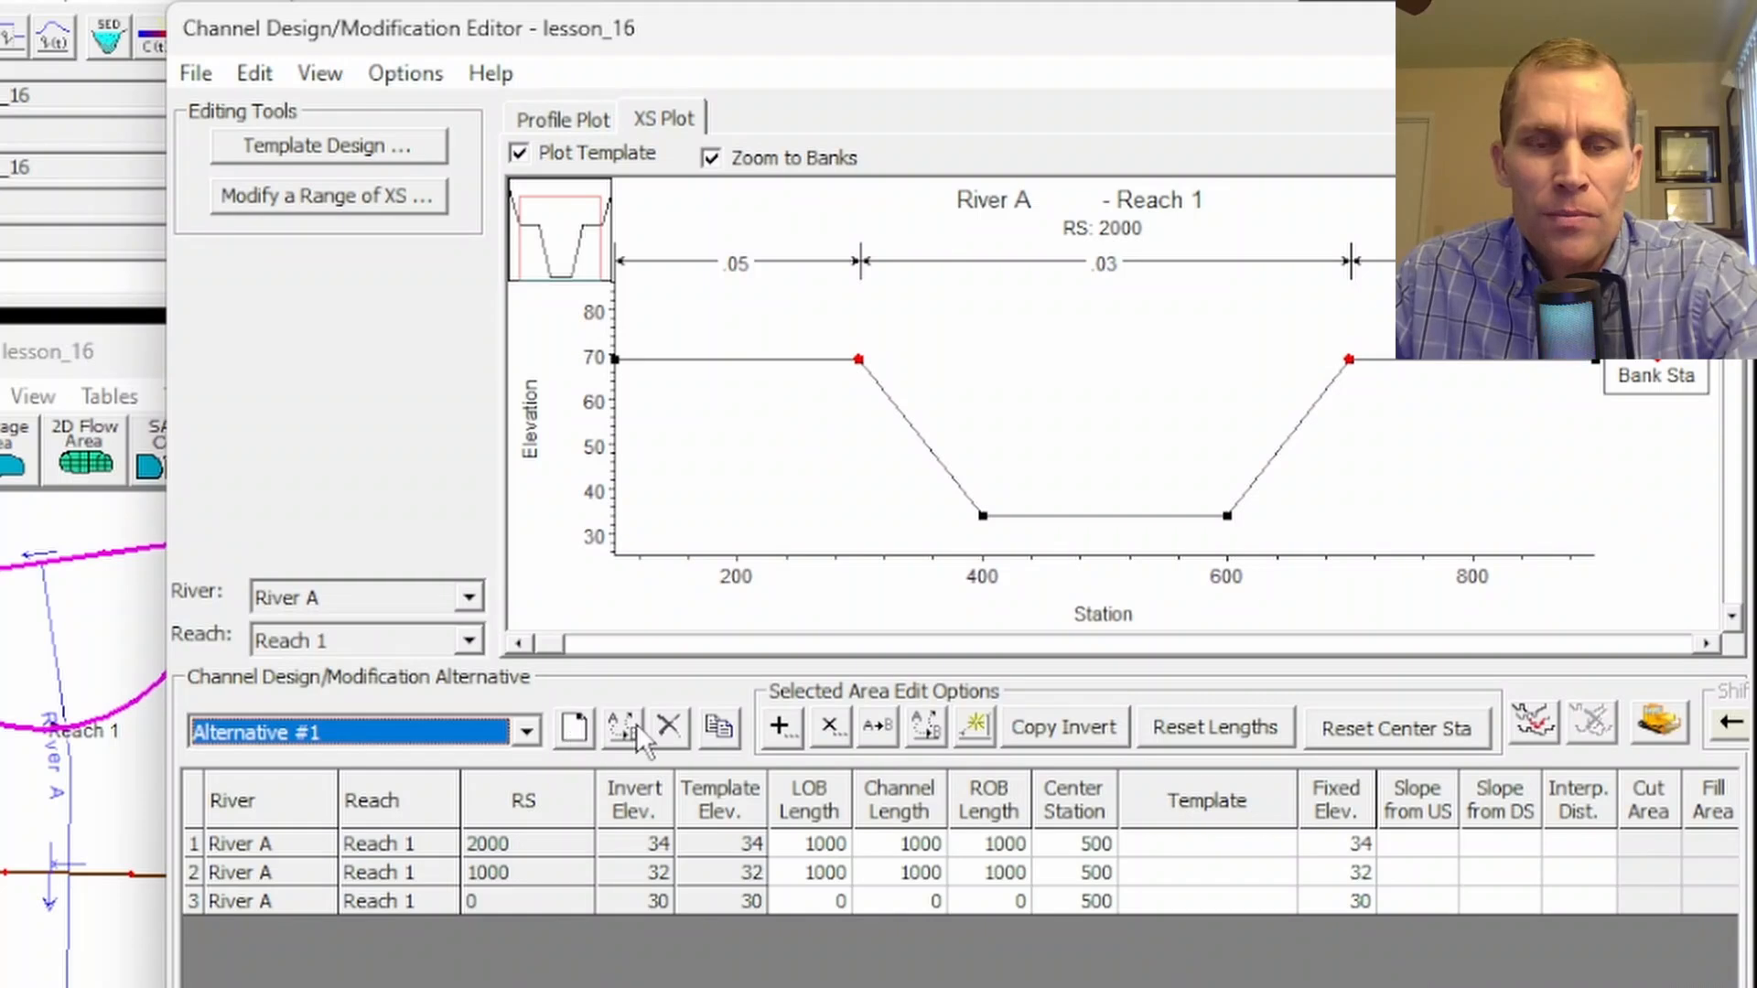
# - Look over the prompt for naming a new alternative, the list of alternatives, and the commands to create, rename, delete or copy them
pyautogui.click(569, 730)
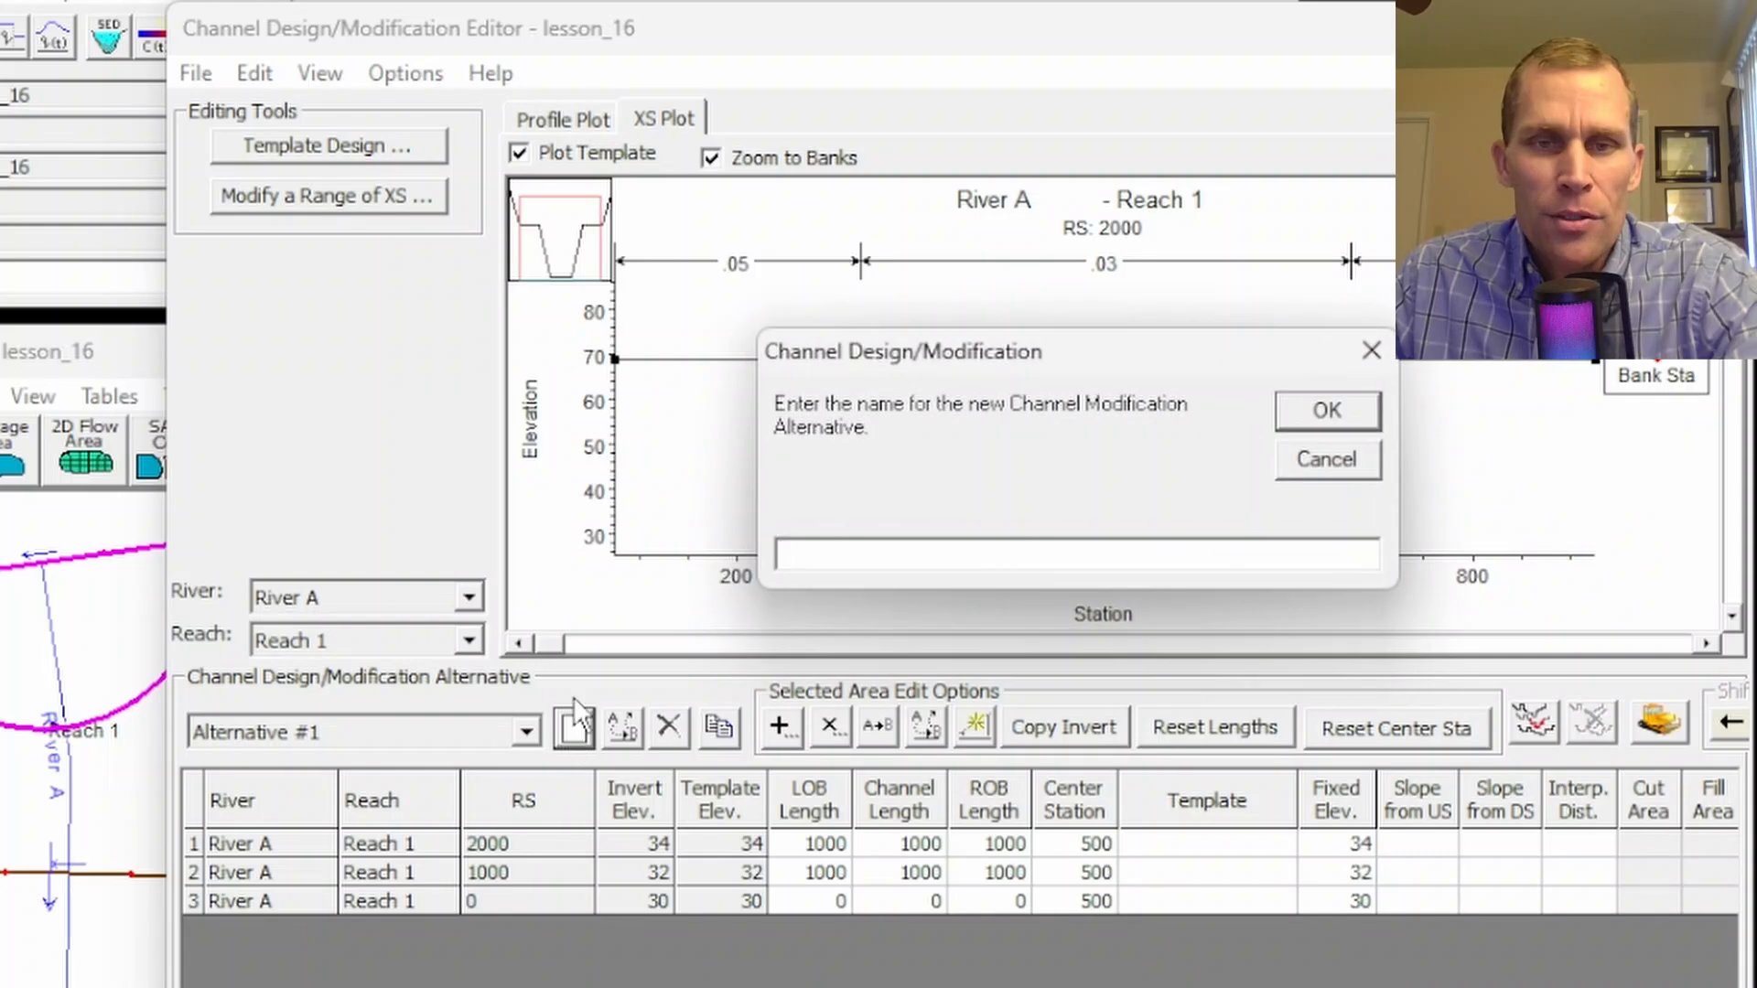
pyautogui.click(1371, 357)
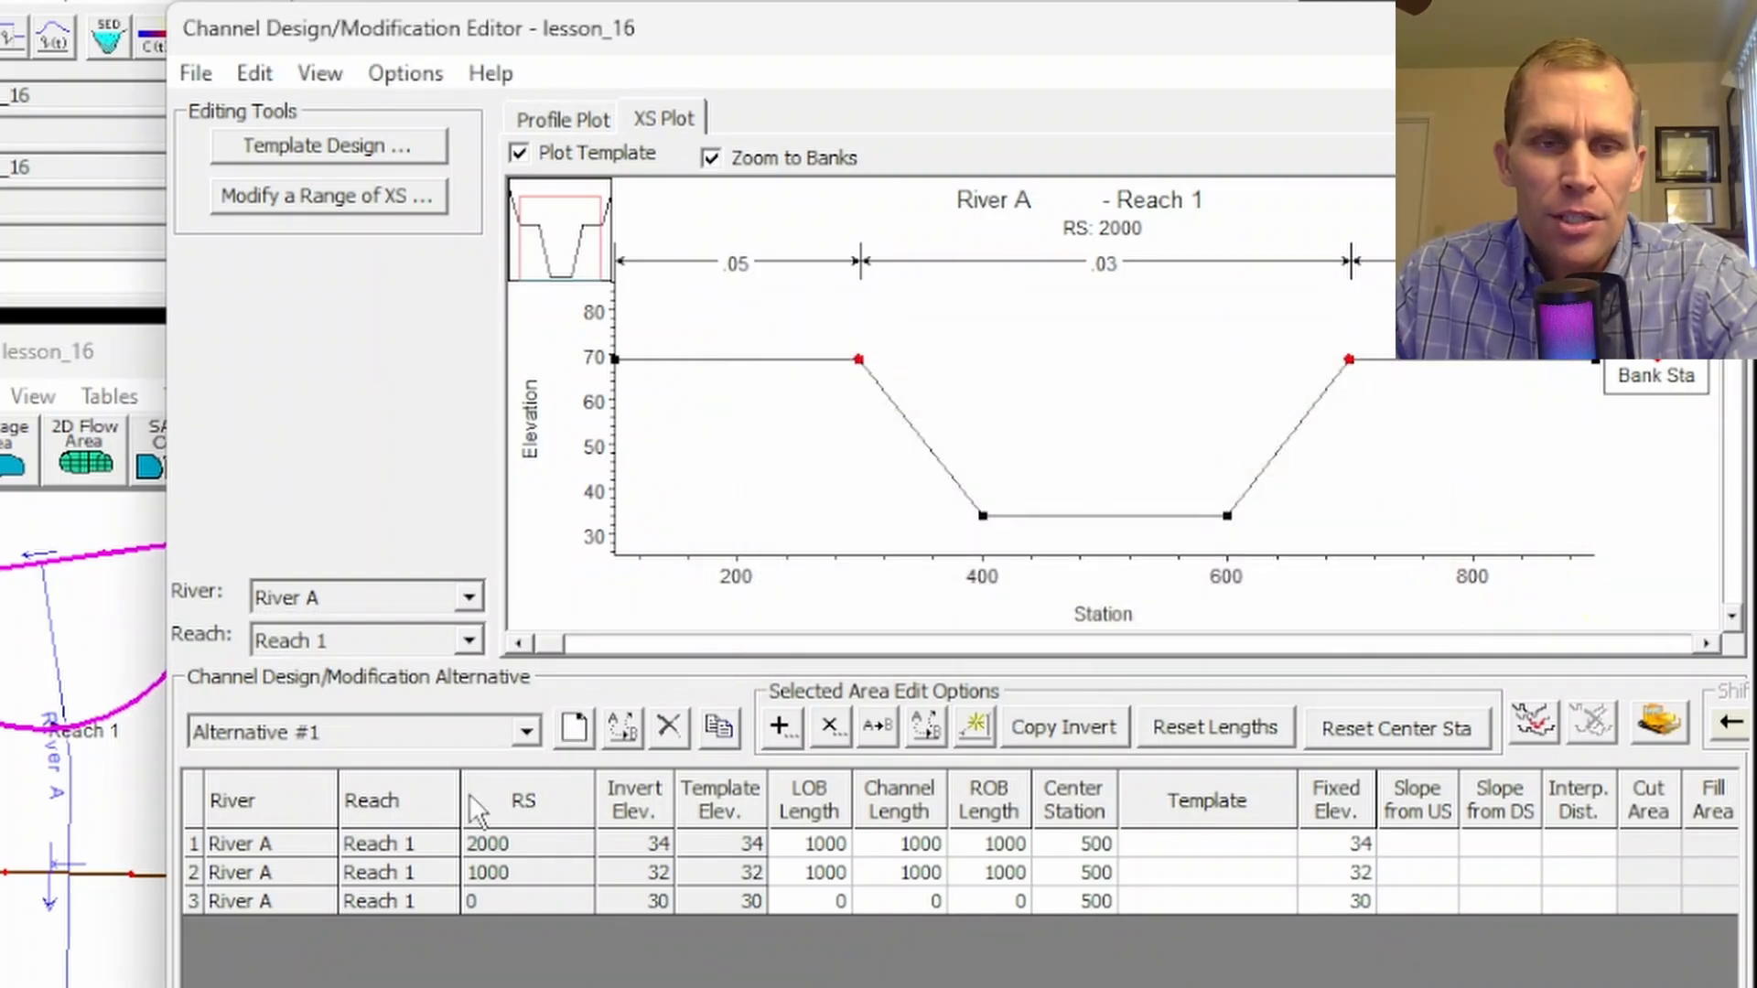
pyautogui.click(442, 732)
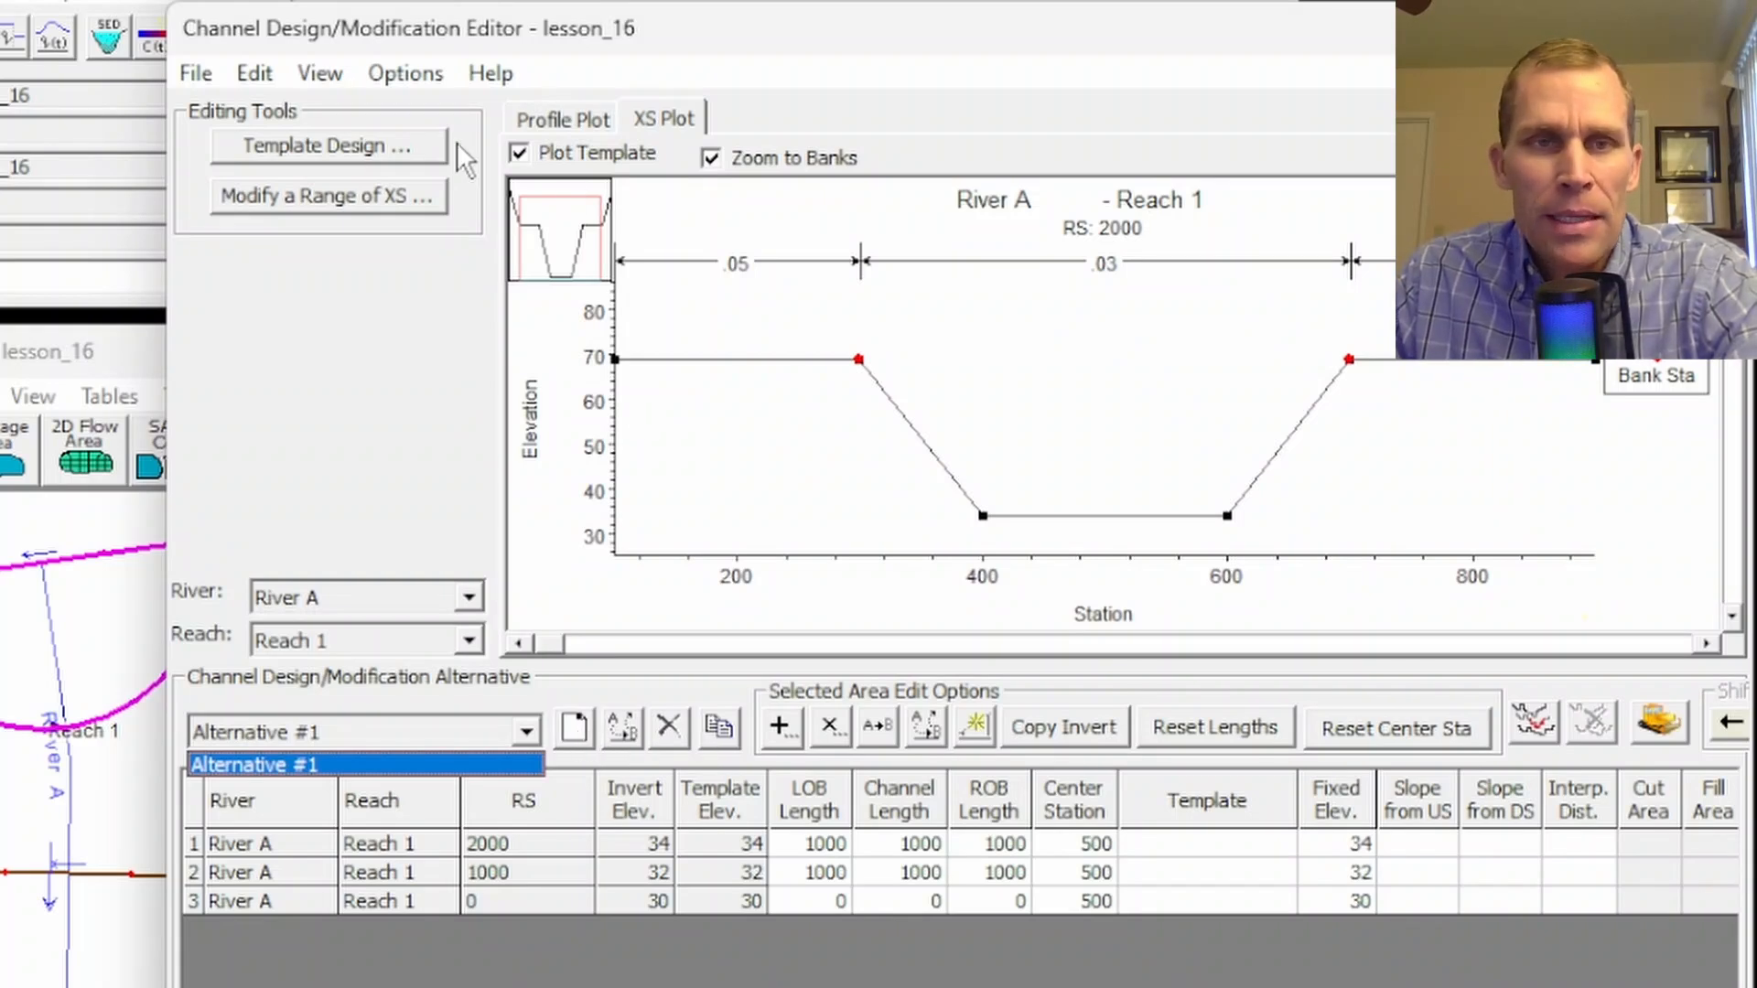
pyautogui.click(412, 75)
pyautogui.click(412, 75)
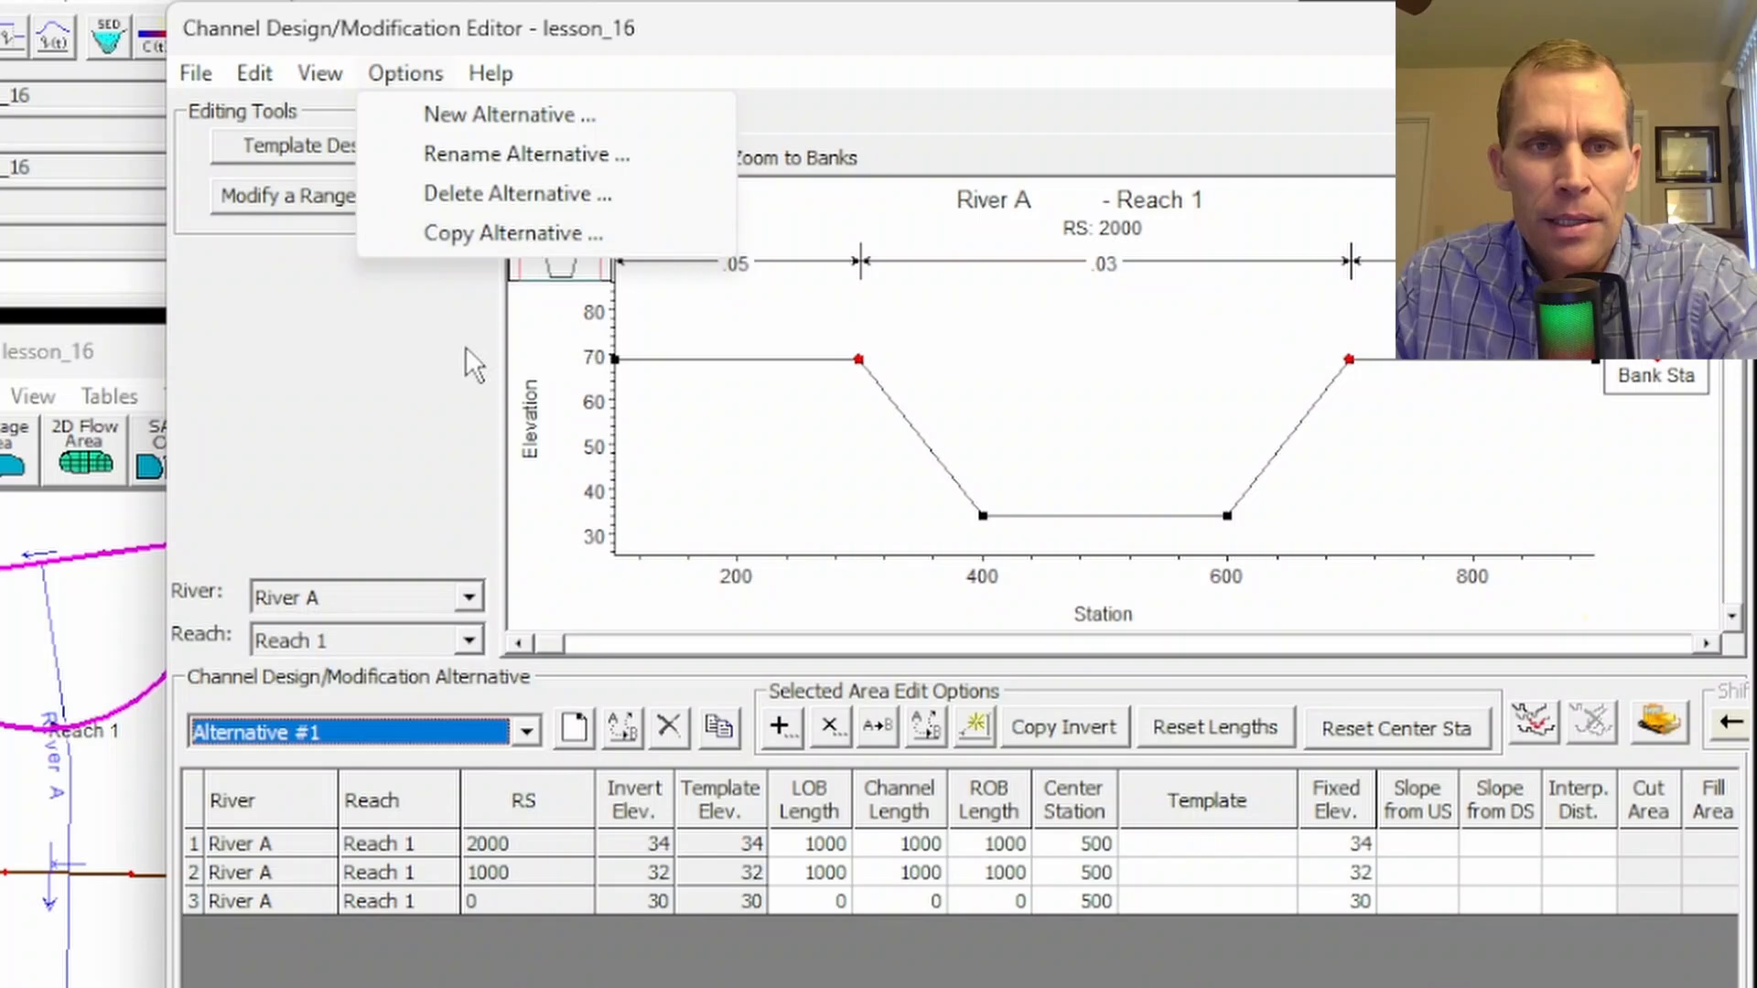
pyautogui.click(431, 421)
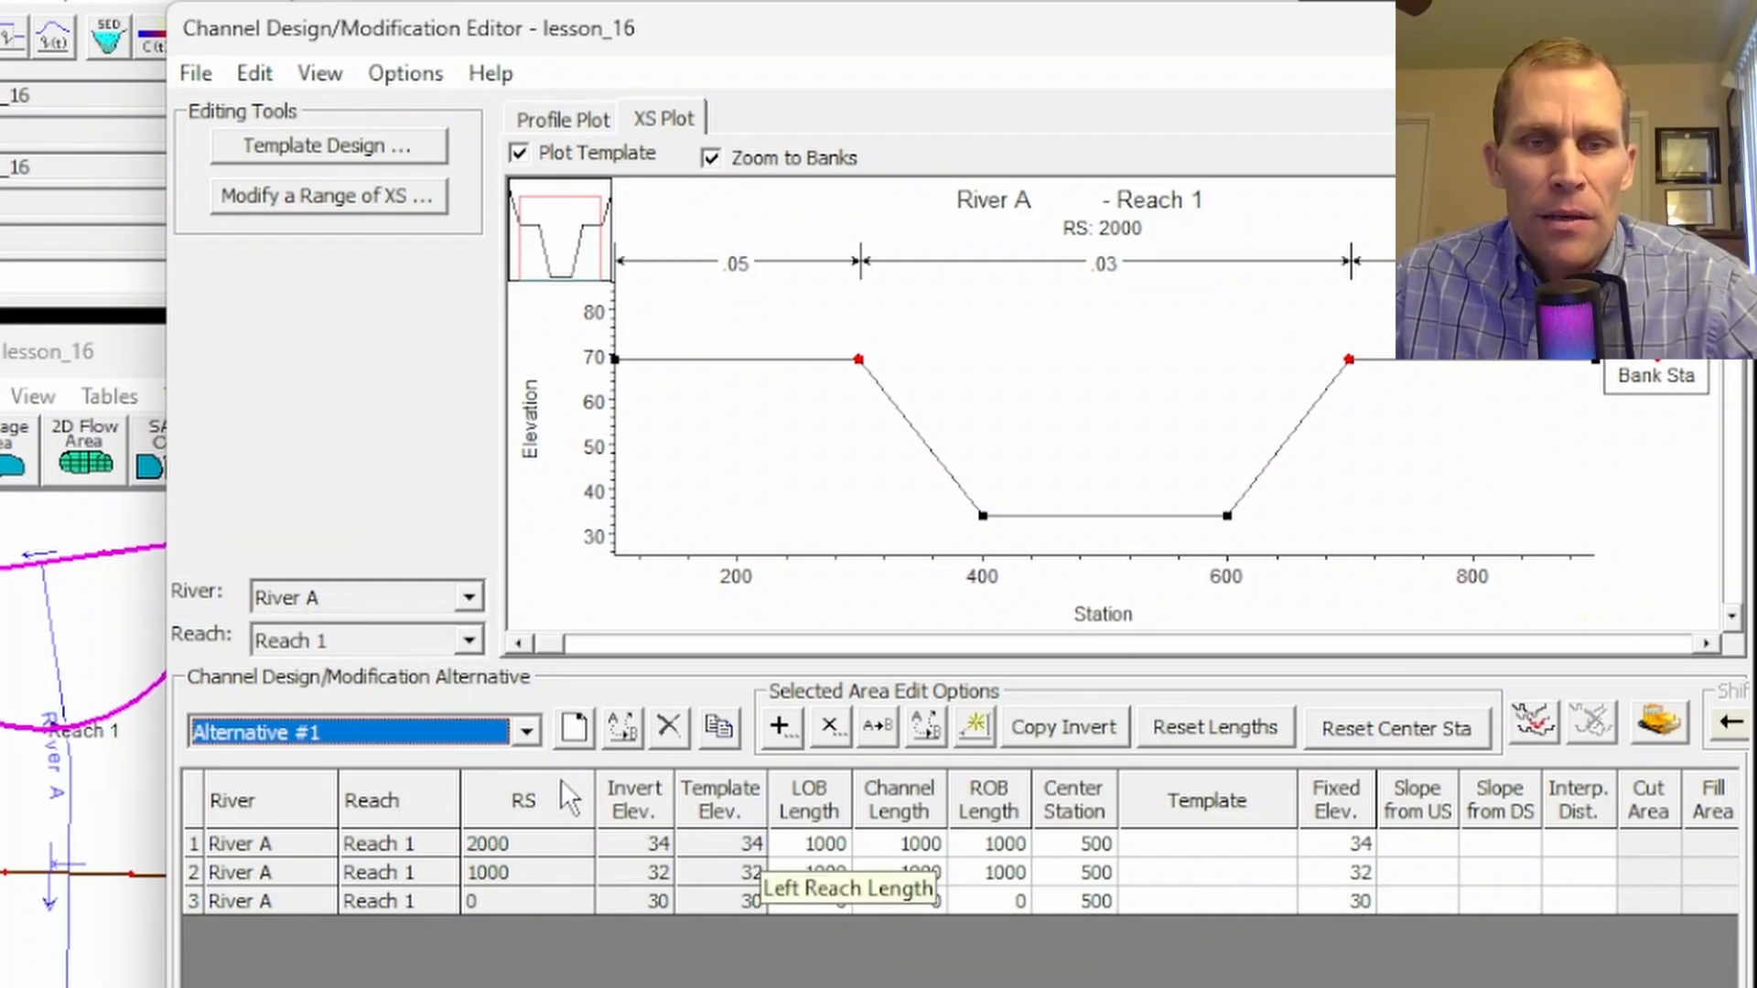
pyautogui.click(526, 735)
pyautogui.click(510, 746)
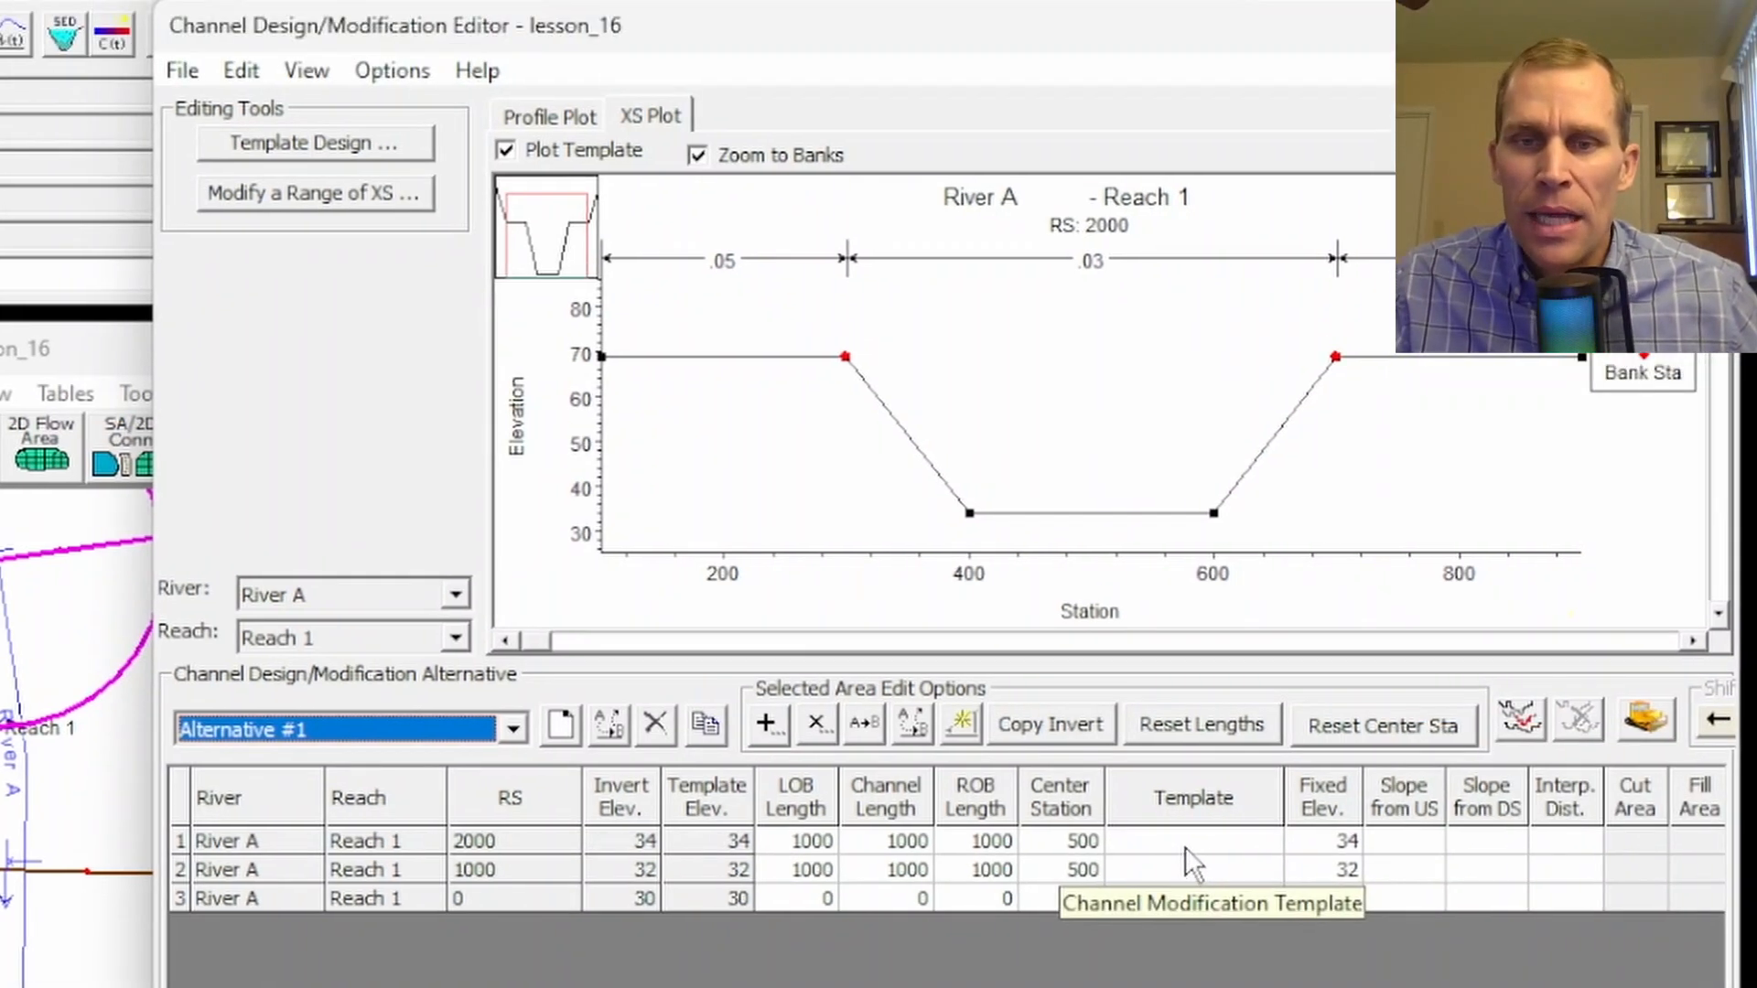
# - Select the Template field in the row for river station 2000
pyautogui.click(1188, 756)
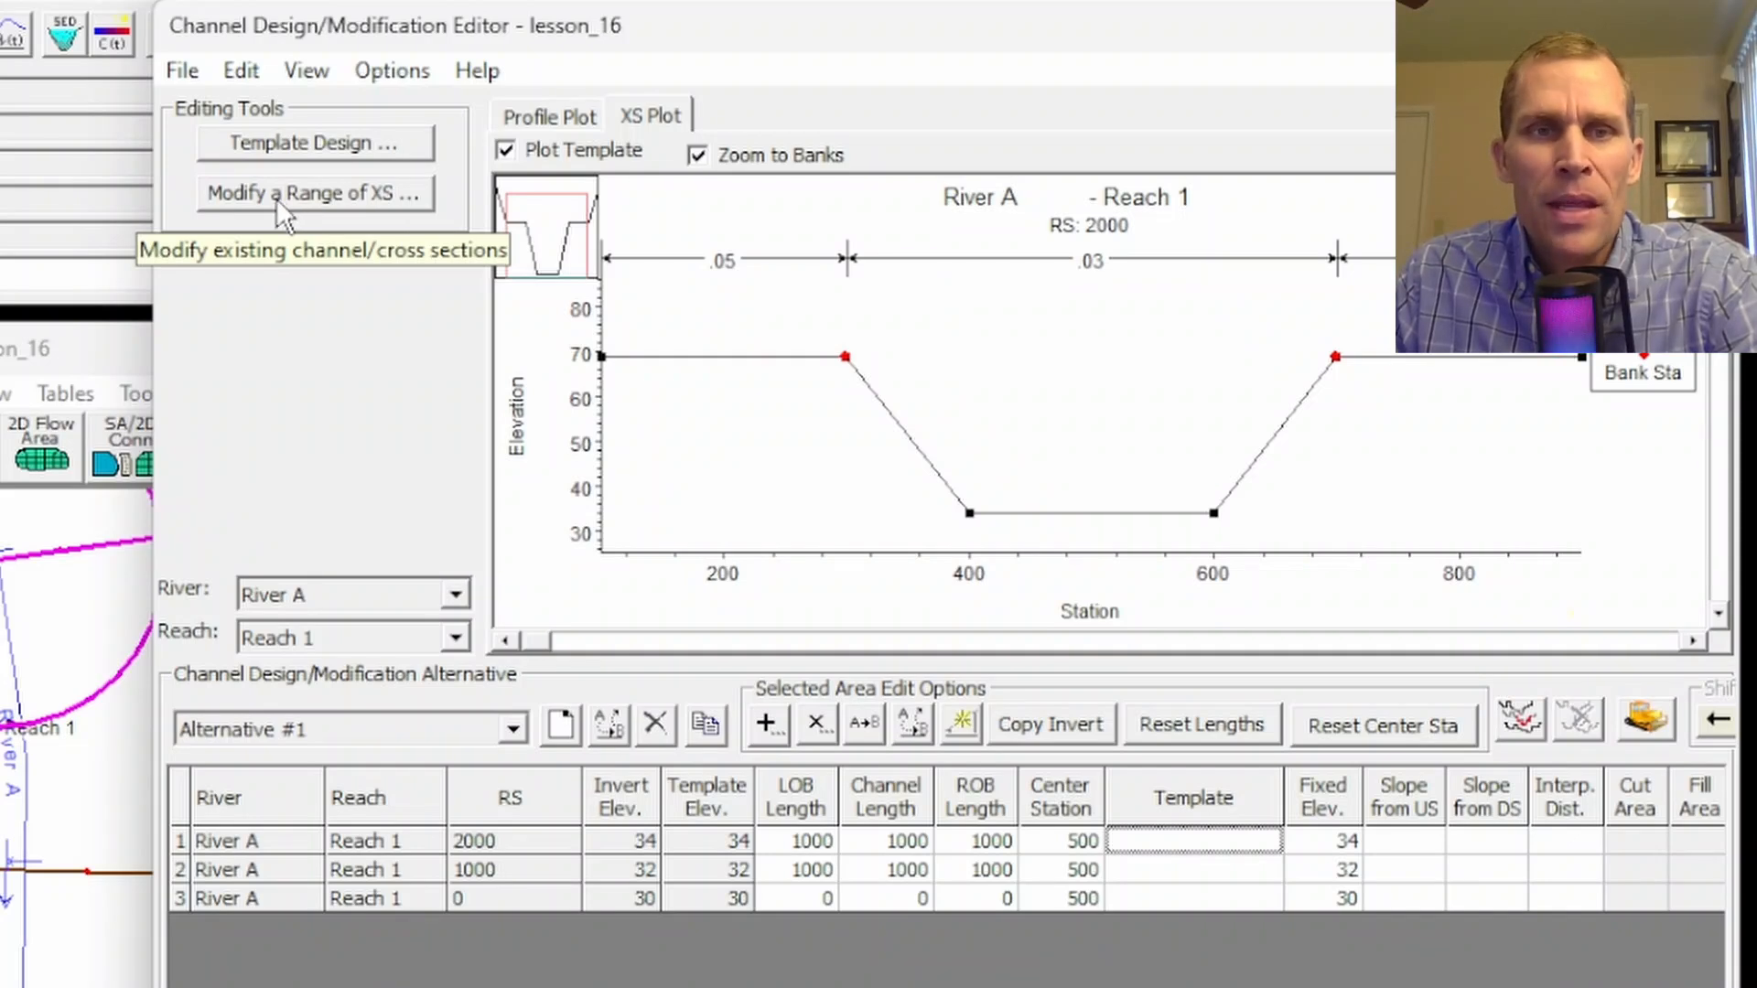
# - Bring up the Cross Section Template Design editor, reposition it, and check its list of templates
pyautogui.click(296, 147)
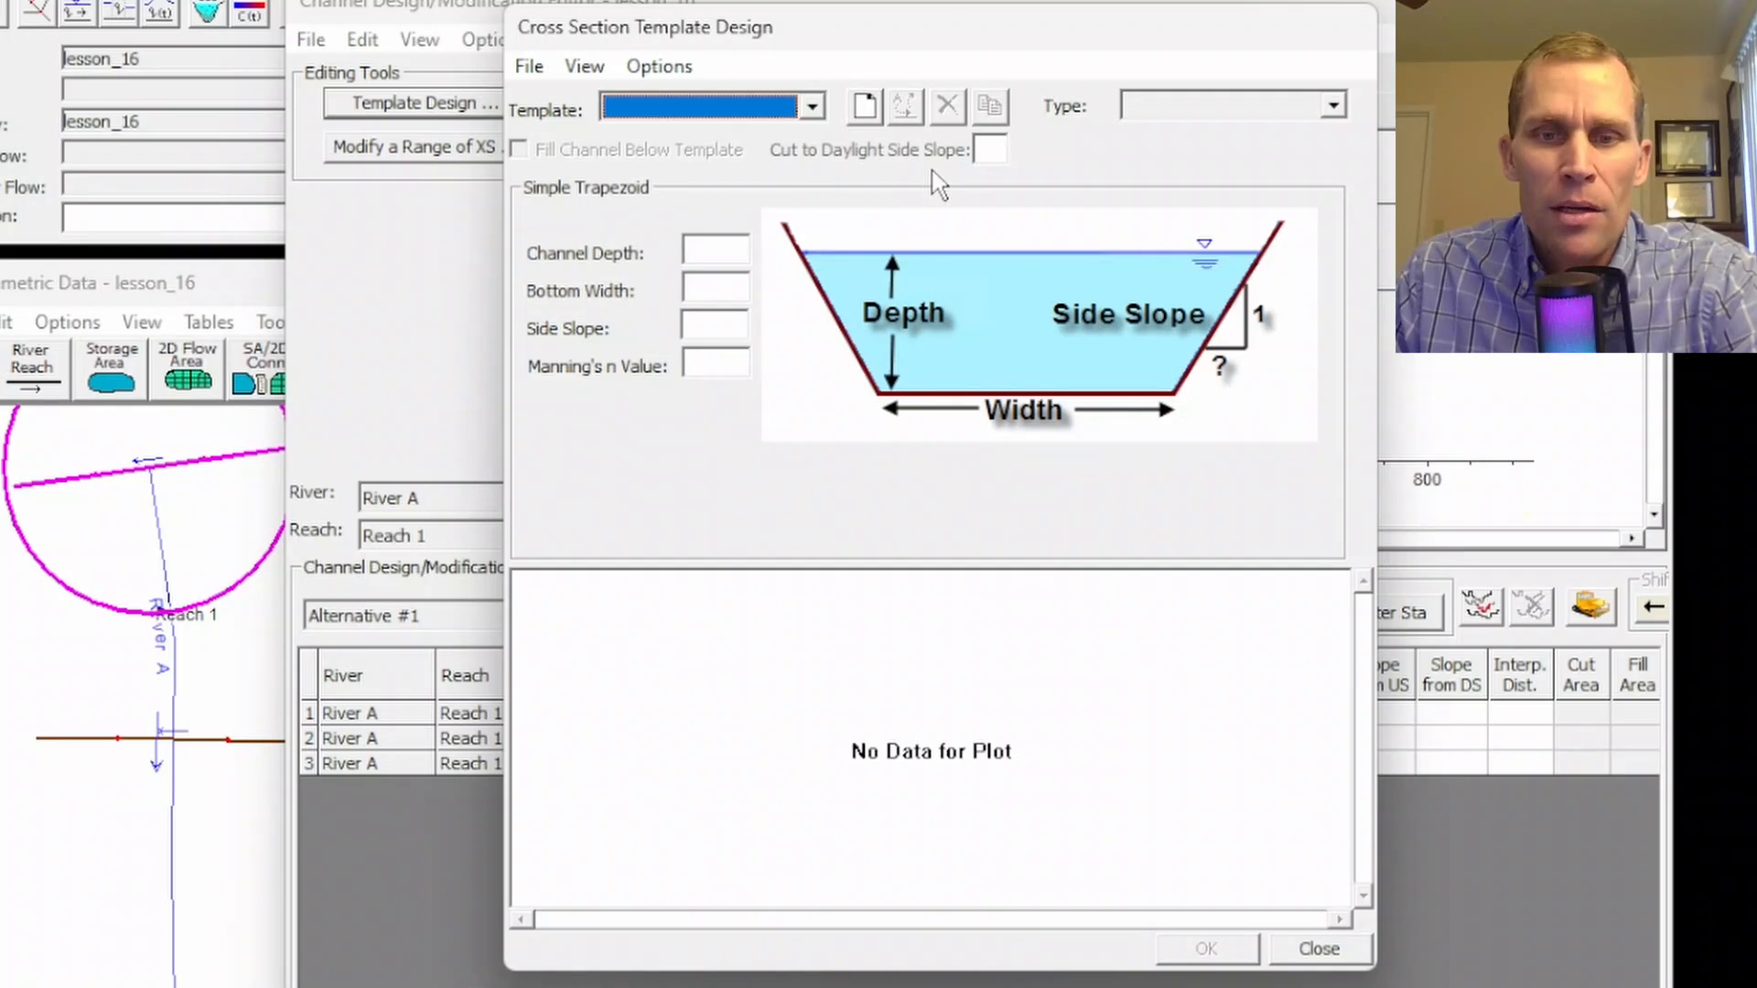
pyautogui.click(1318, 948)
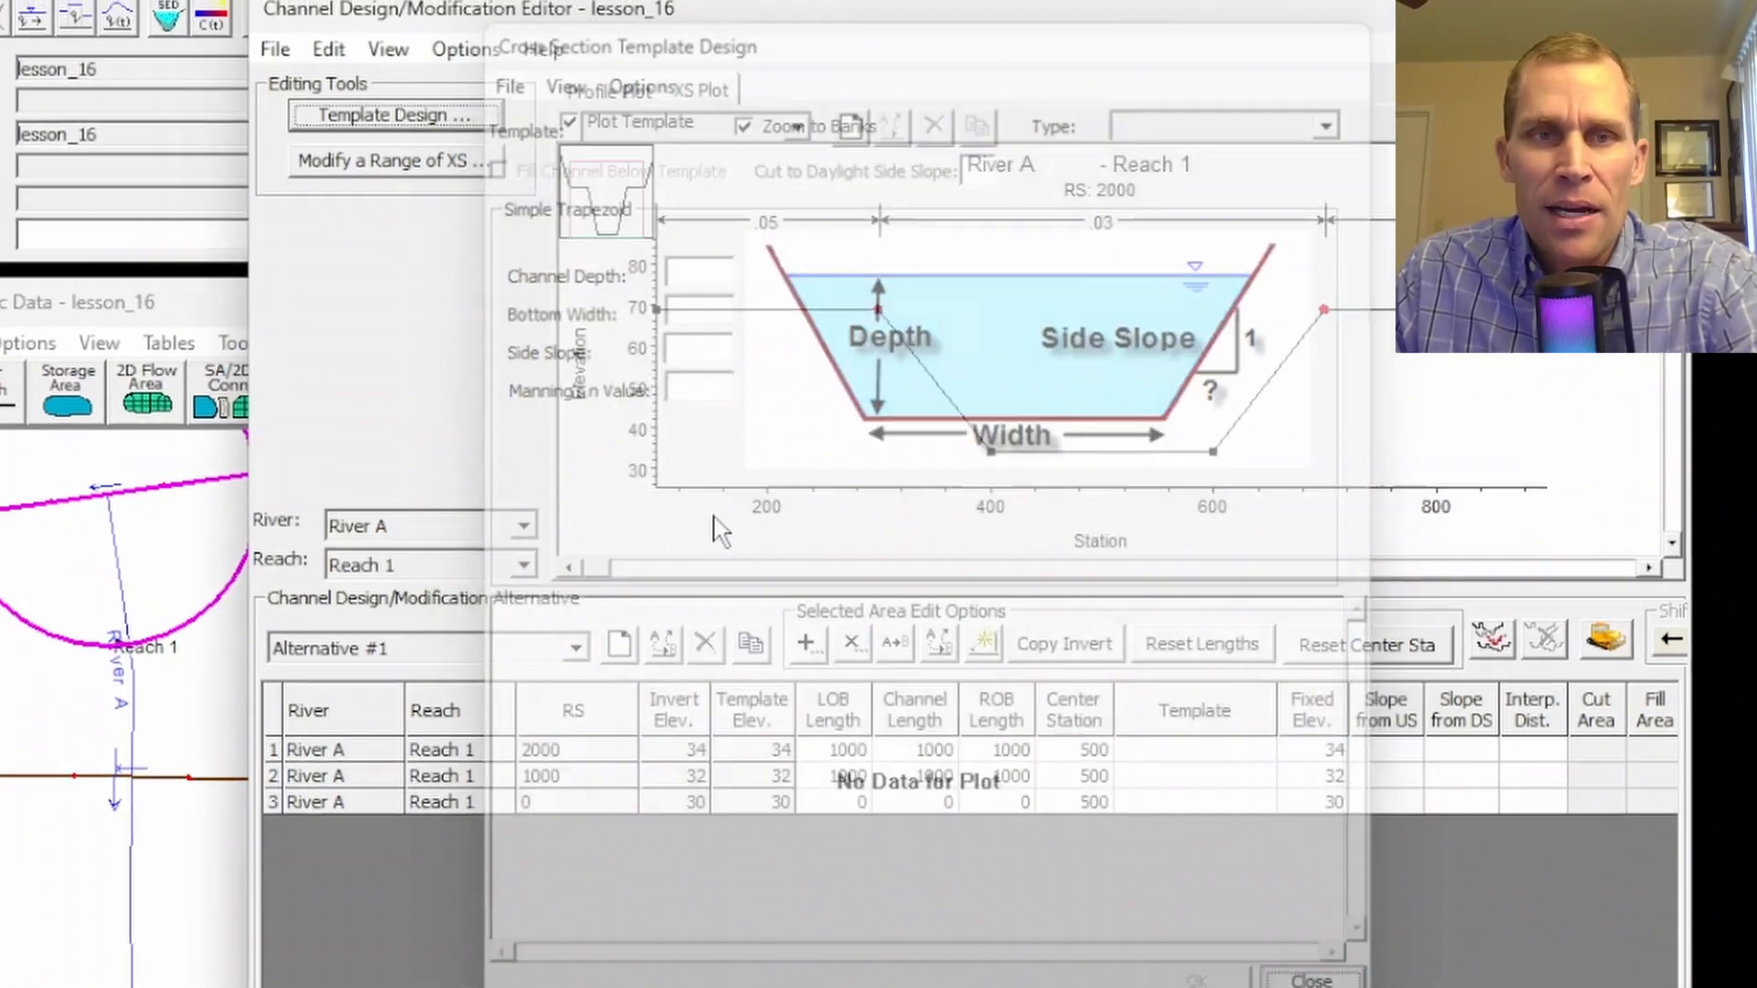
pyautogui.click(329, 48)
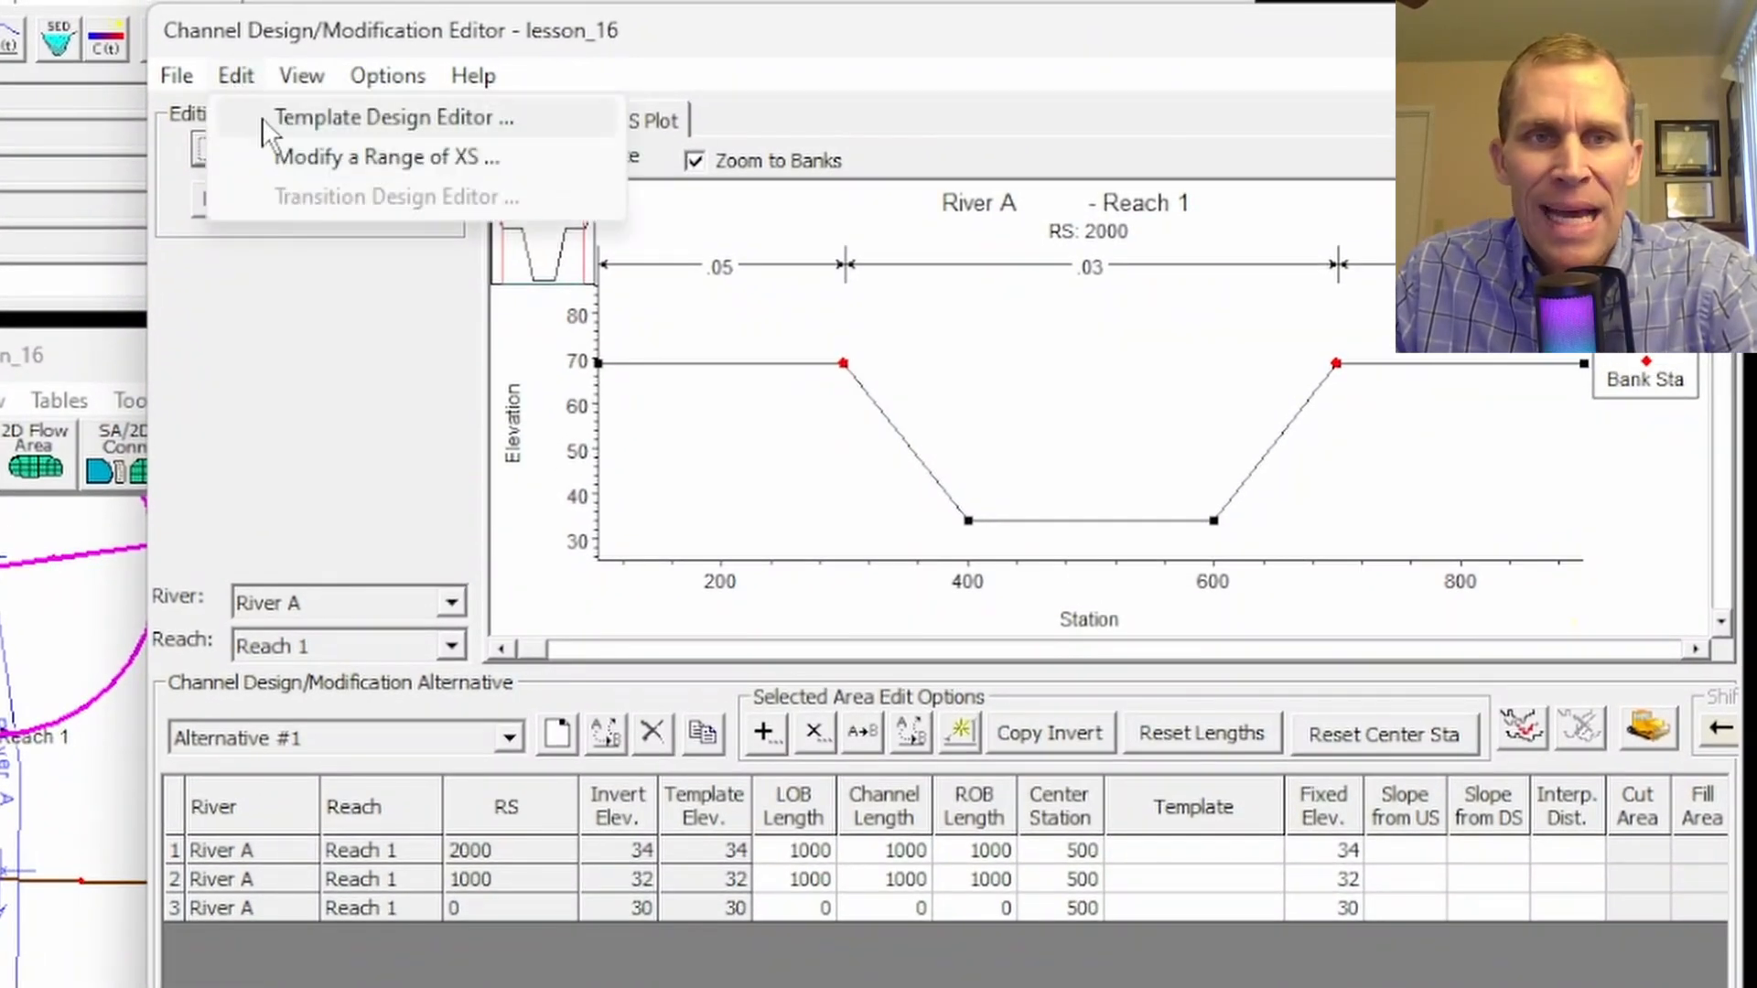
pyautogui.click(295, 121)
pyautogui.moveTo(692, 47); pyautogui.dragTo(667, 41)
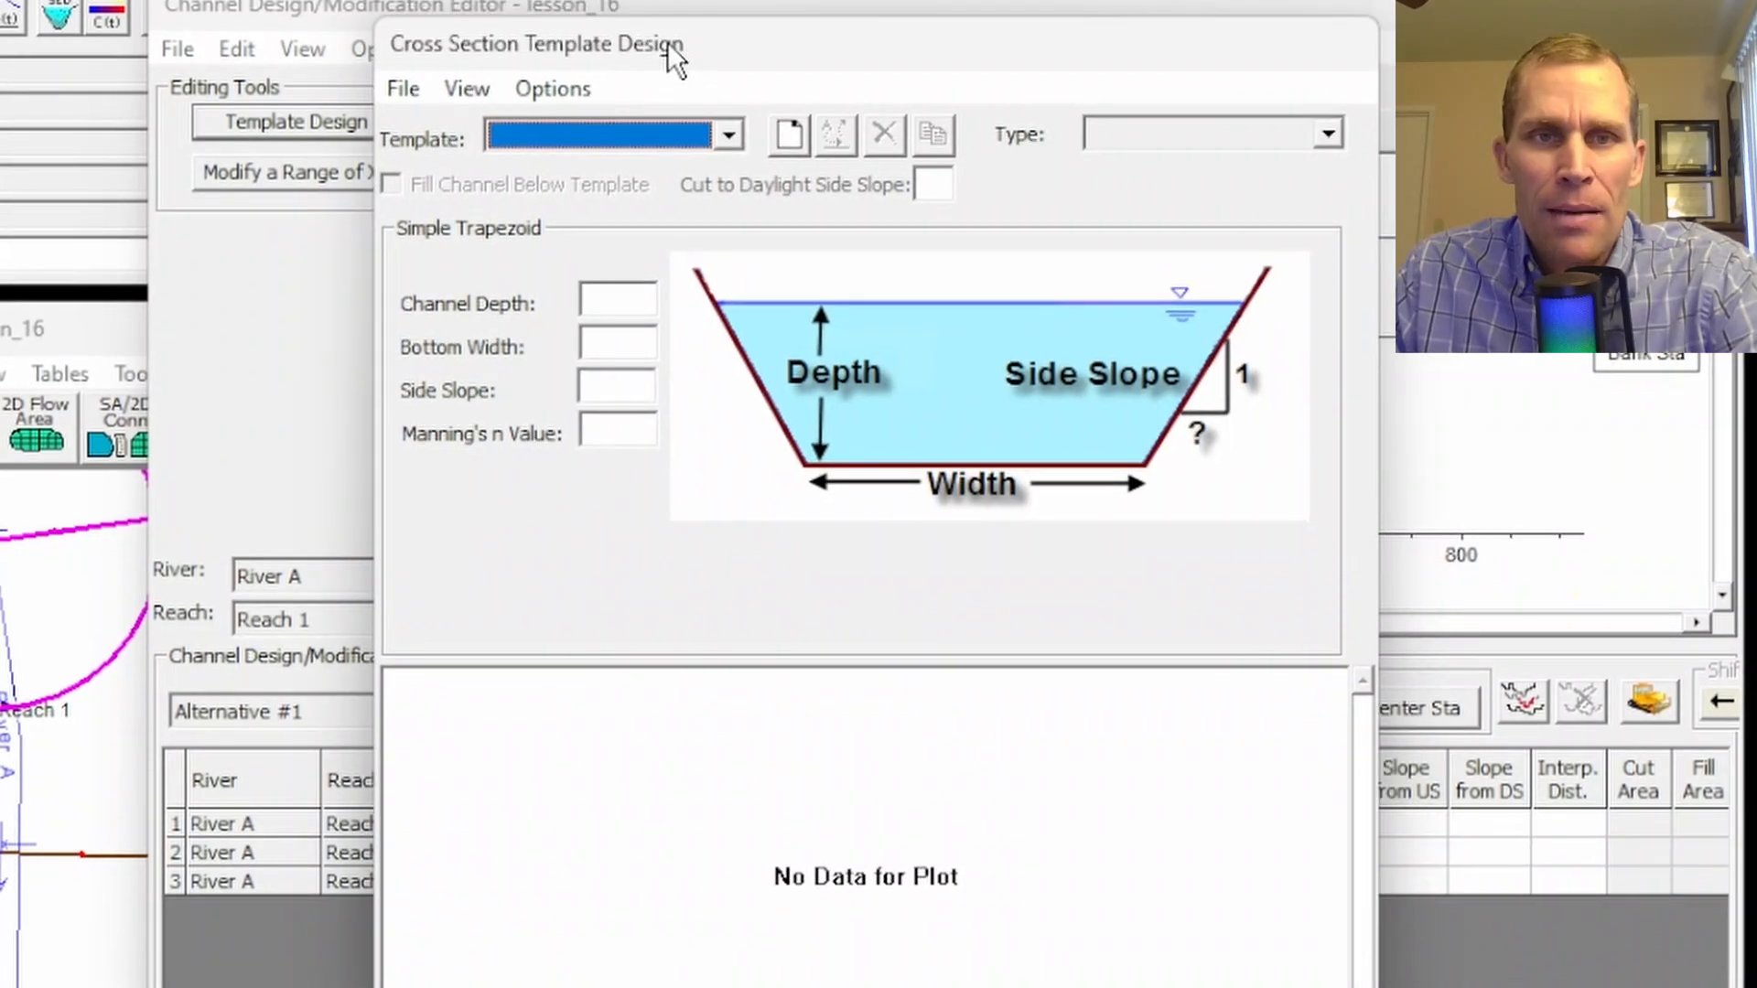
pyautogui.click(626, 138)
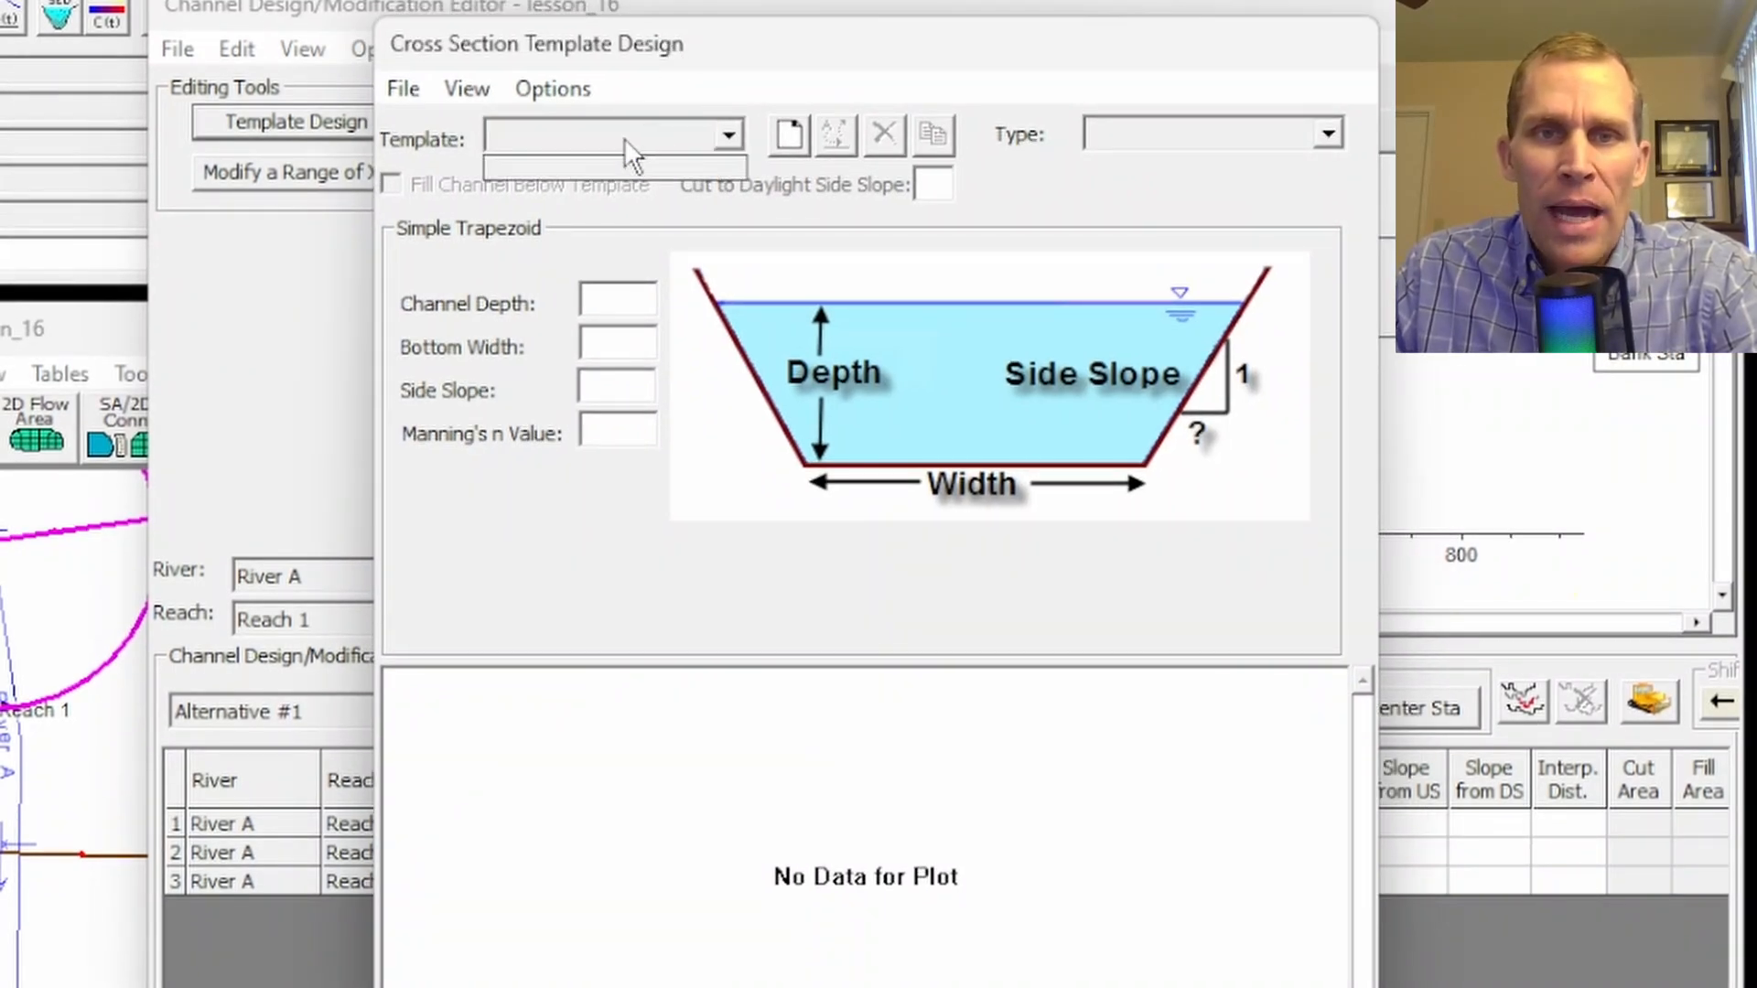
pyautogui.click(624, 138)
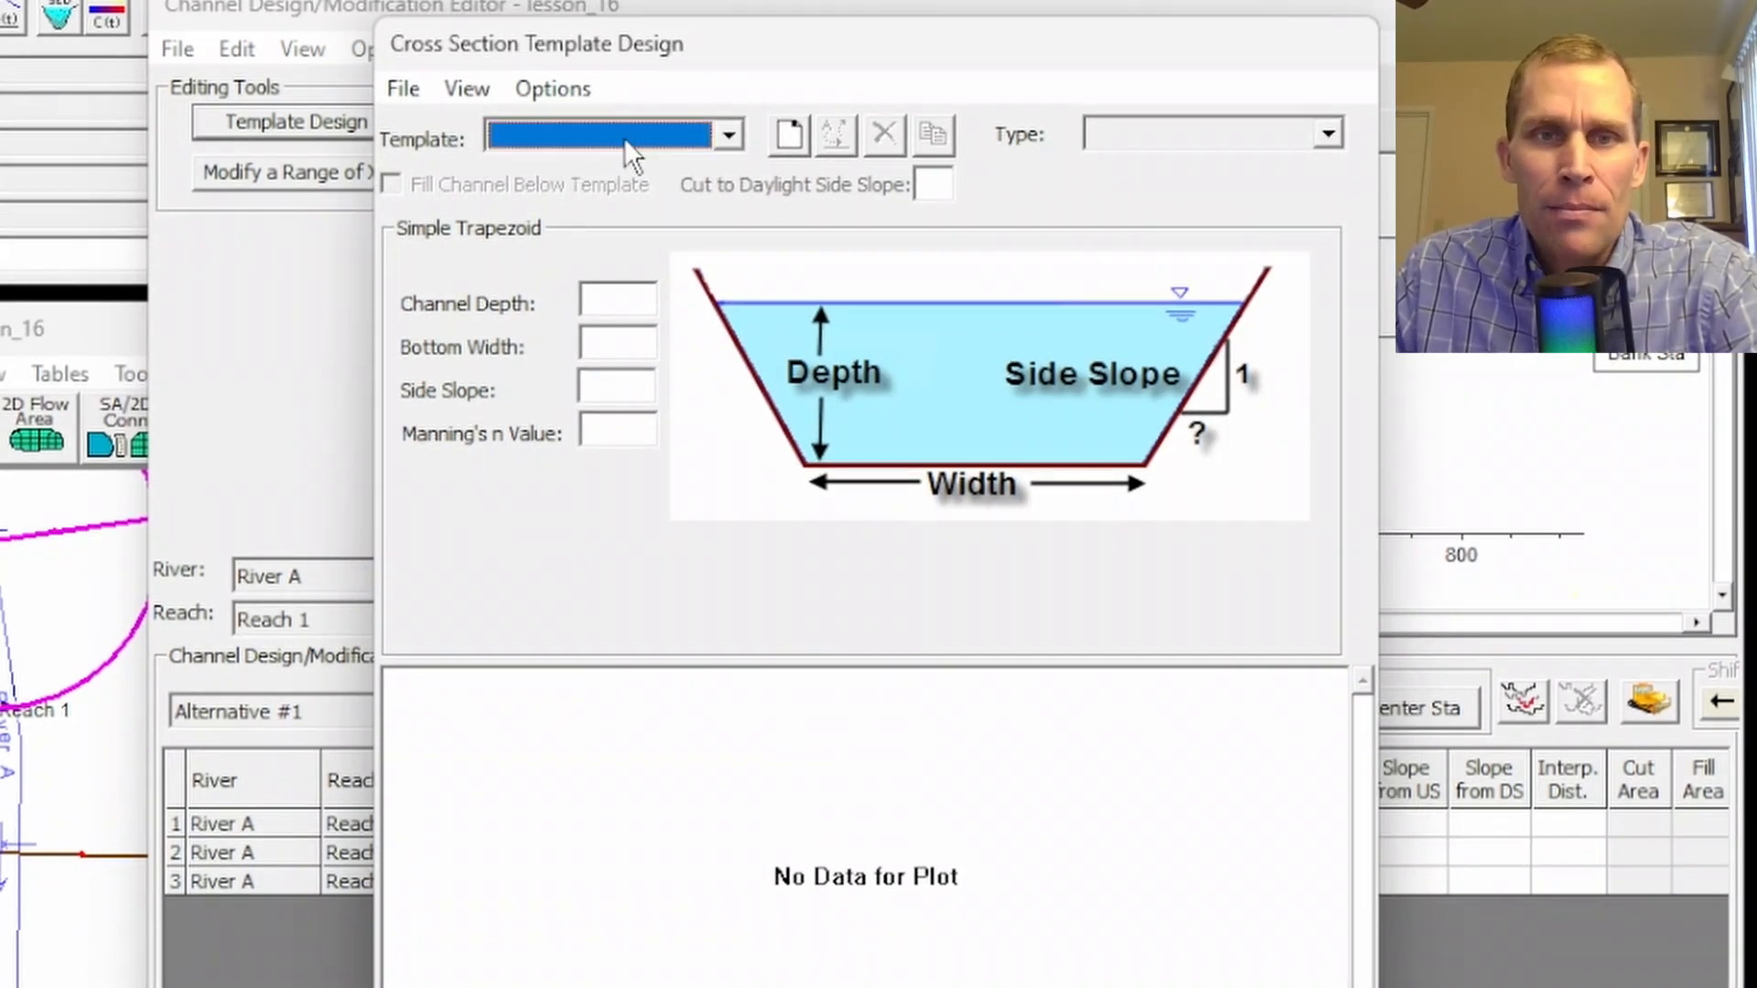
# - Create a new channel modification template named template1
pyautogui.click(788, 138)
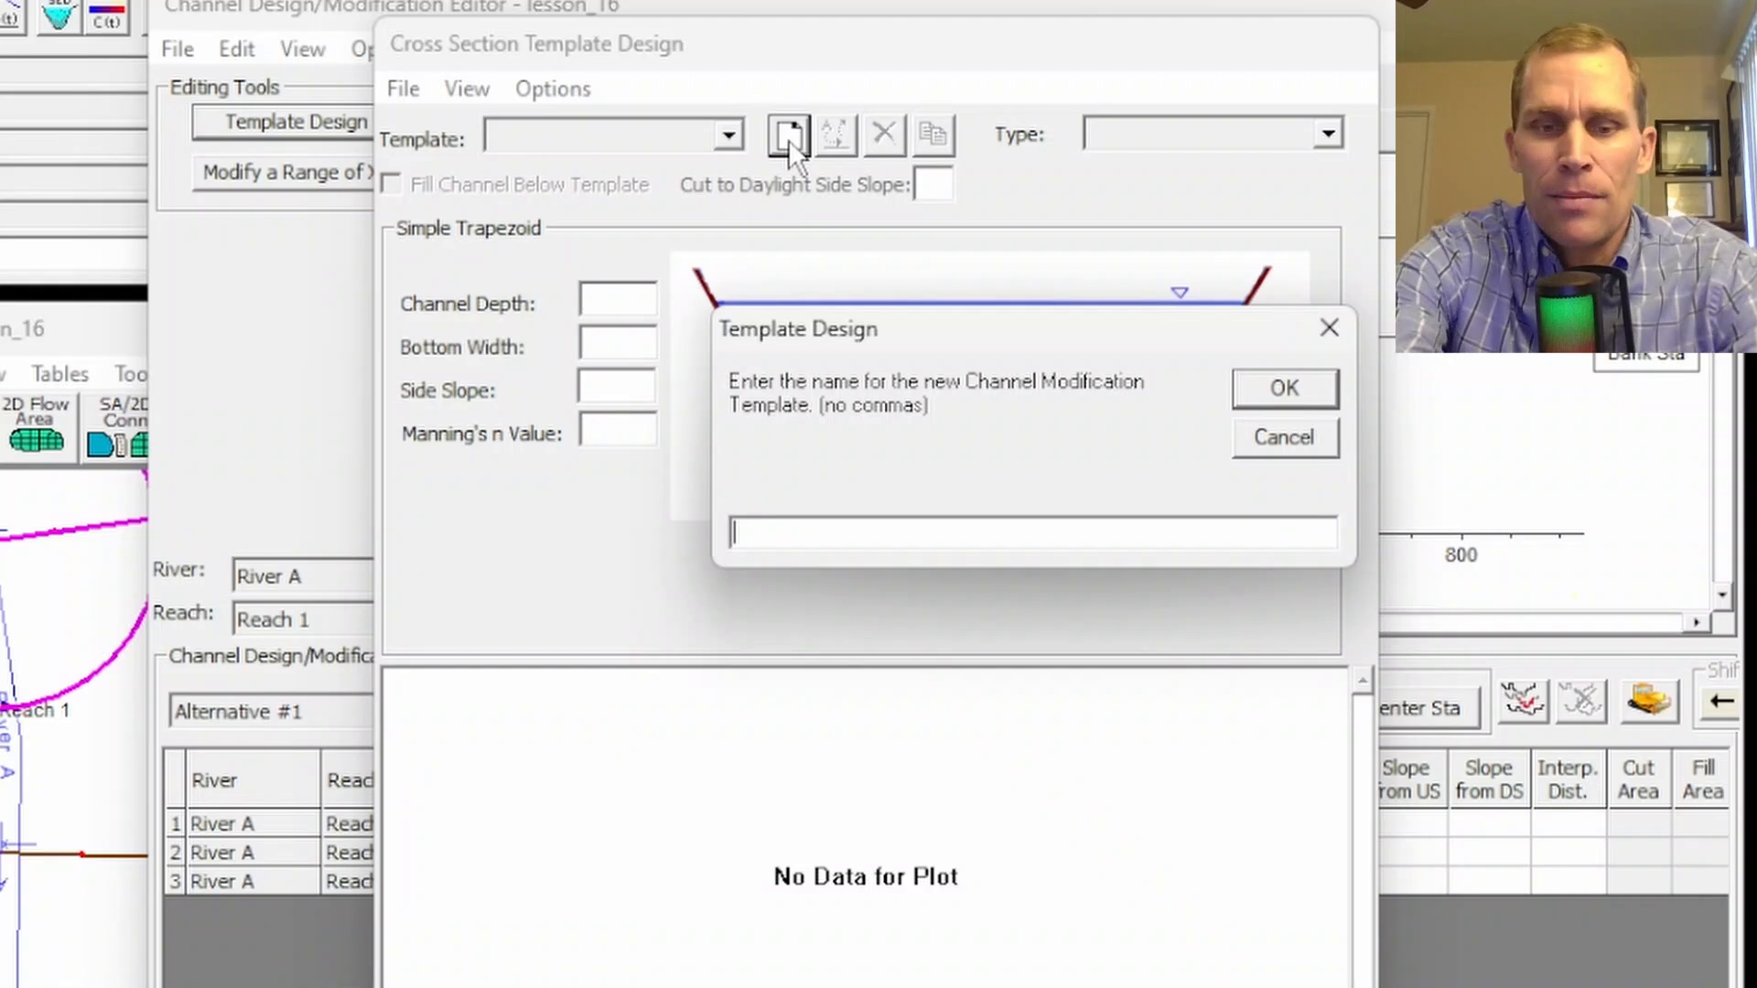
pyautogui.write('template1')
pyautogui.press('Return')
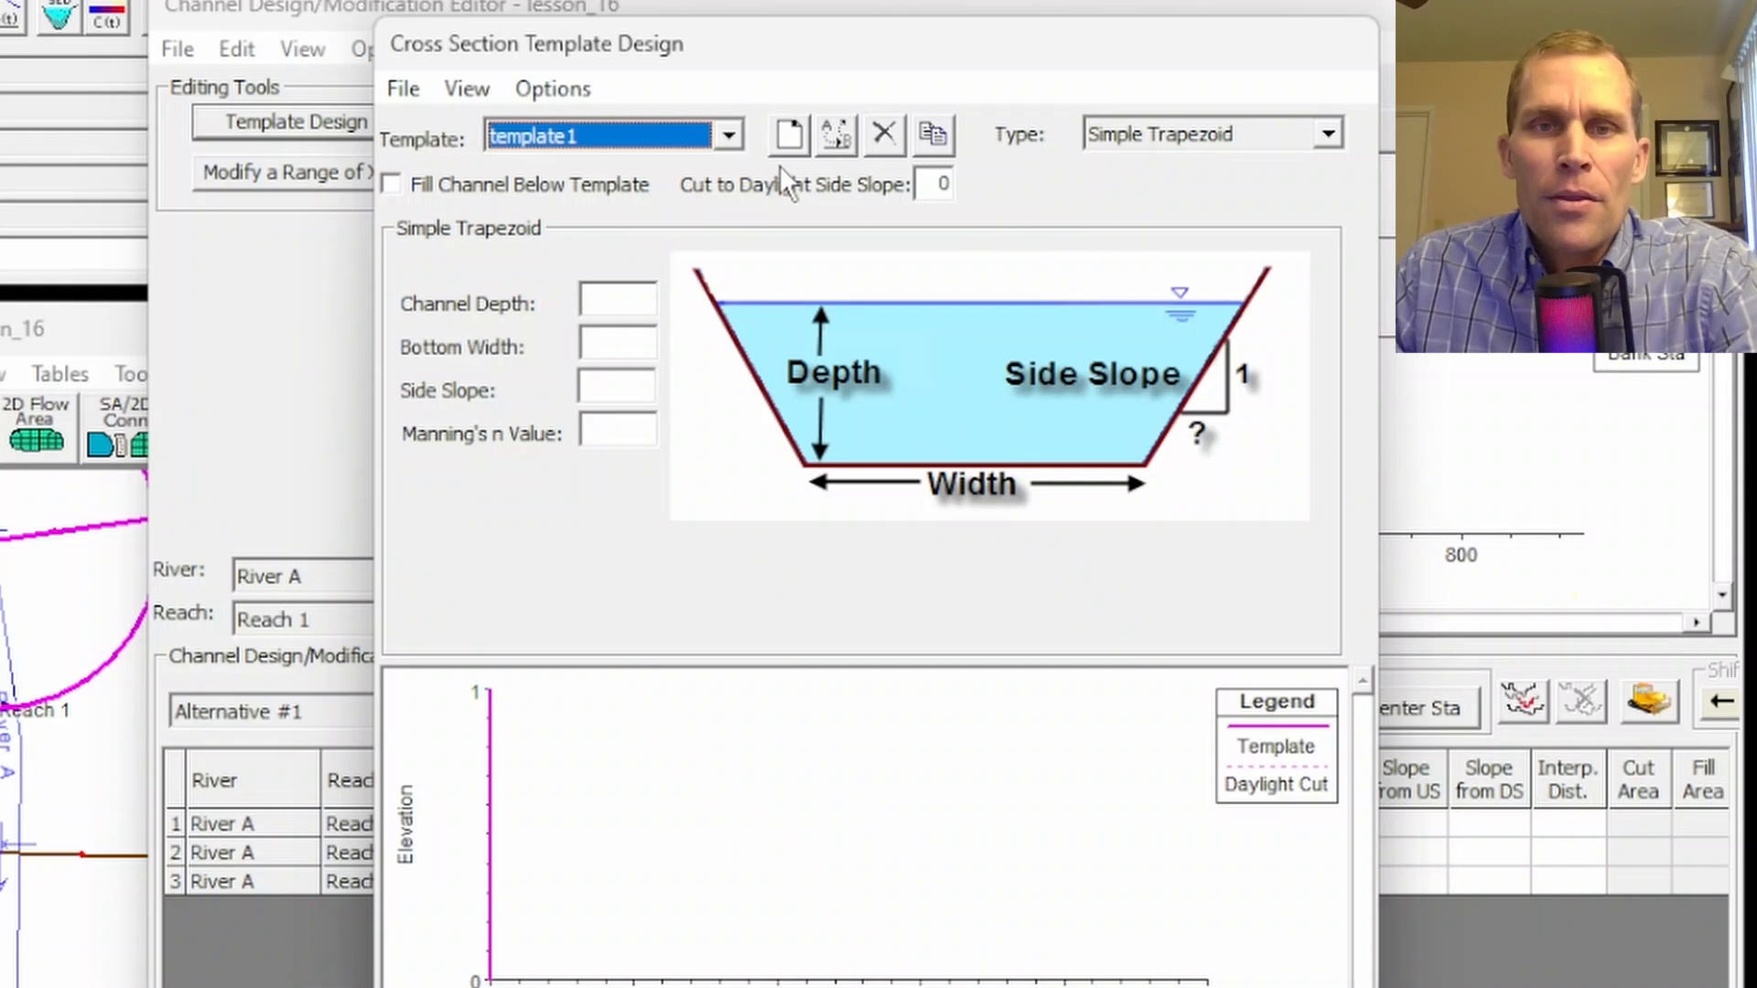
# - Review the available template types and set template1 to User Entered Table
pyautogui.click(1143, 137)
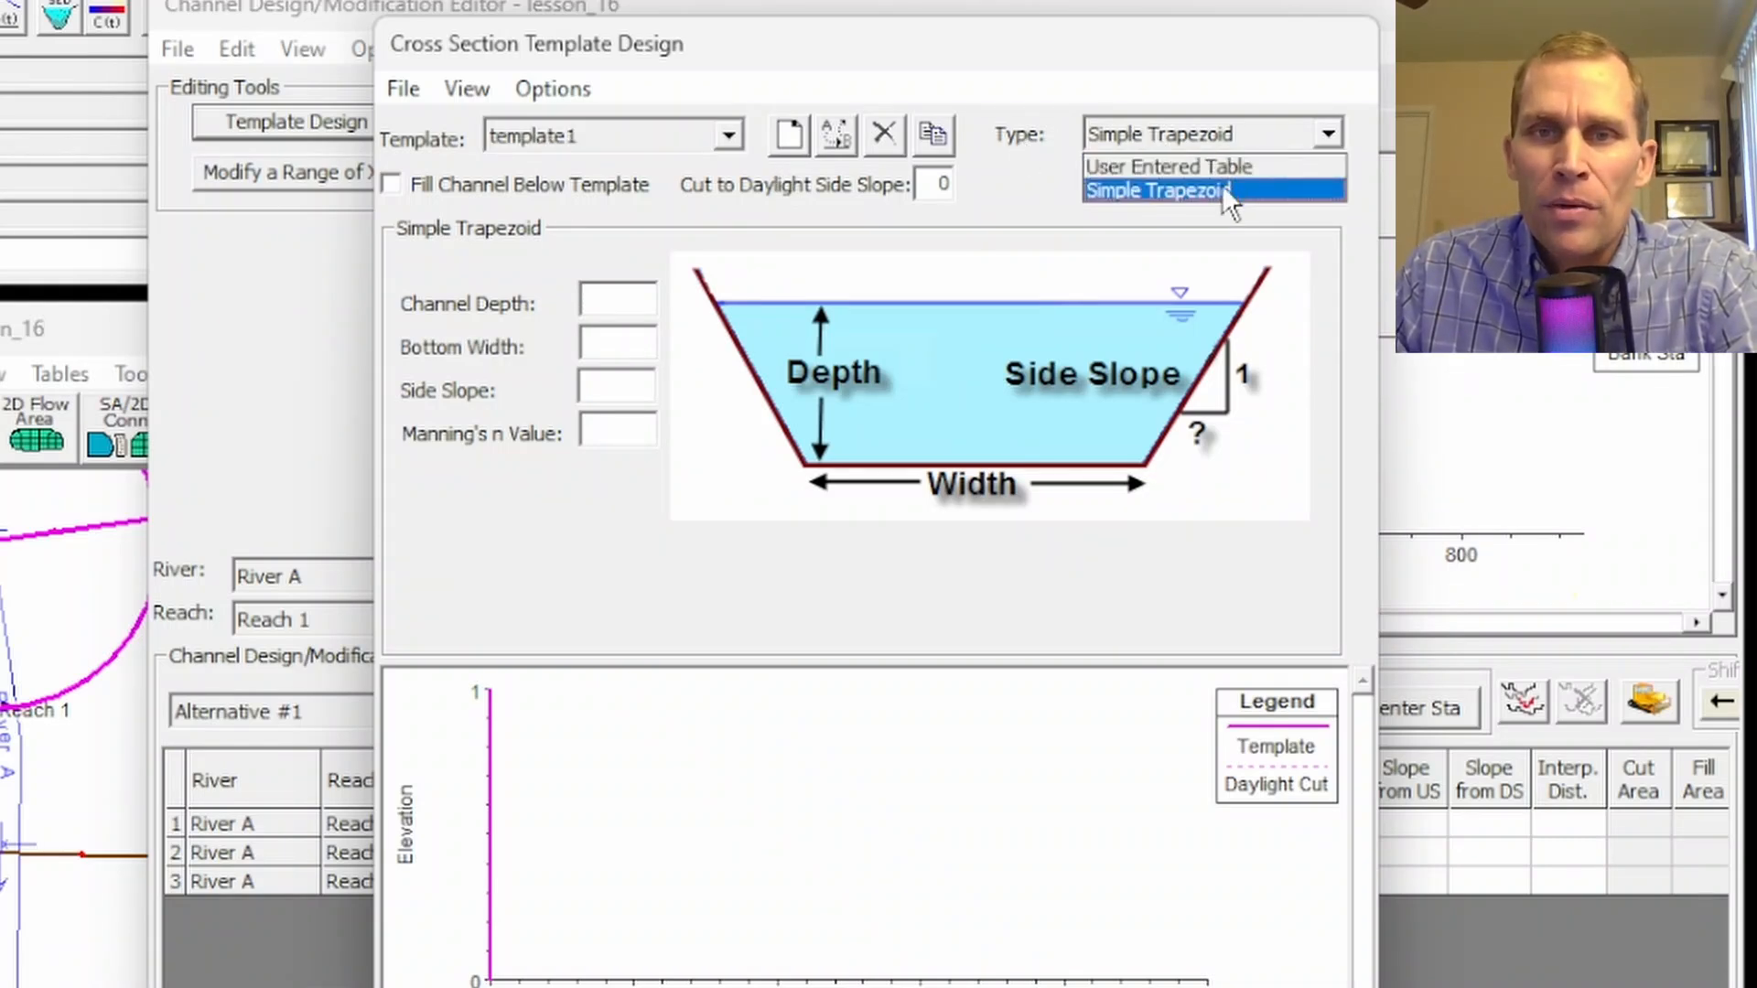
pyautogui.click(1221, 184)
pyautogui.click(1158, 134)
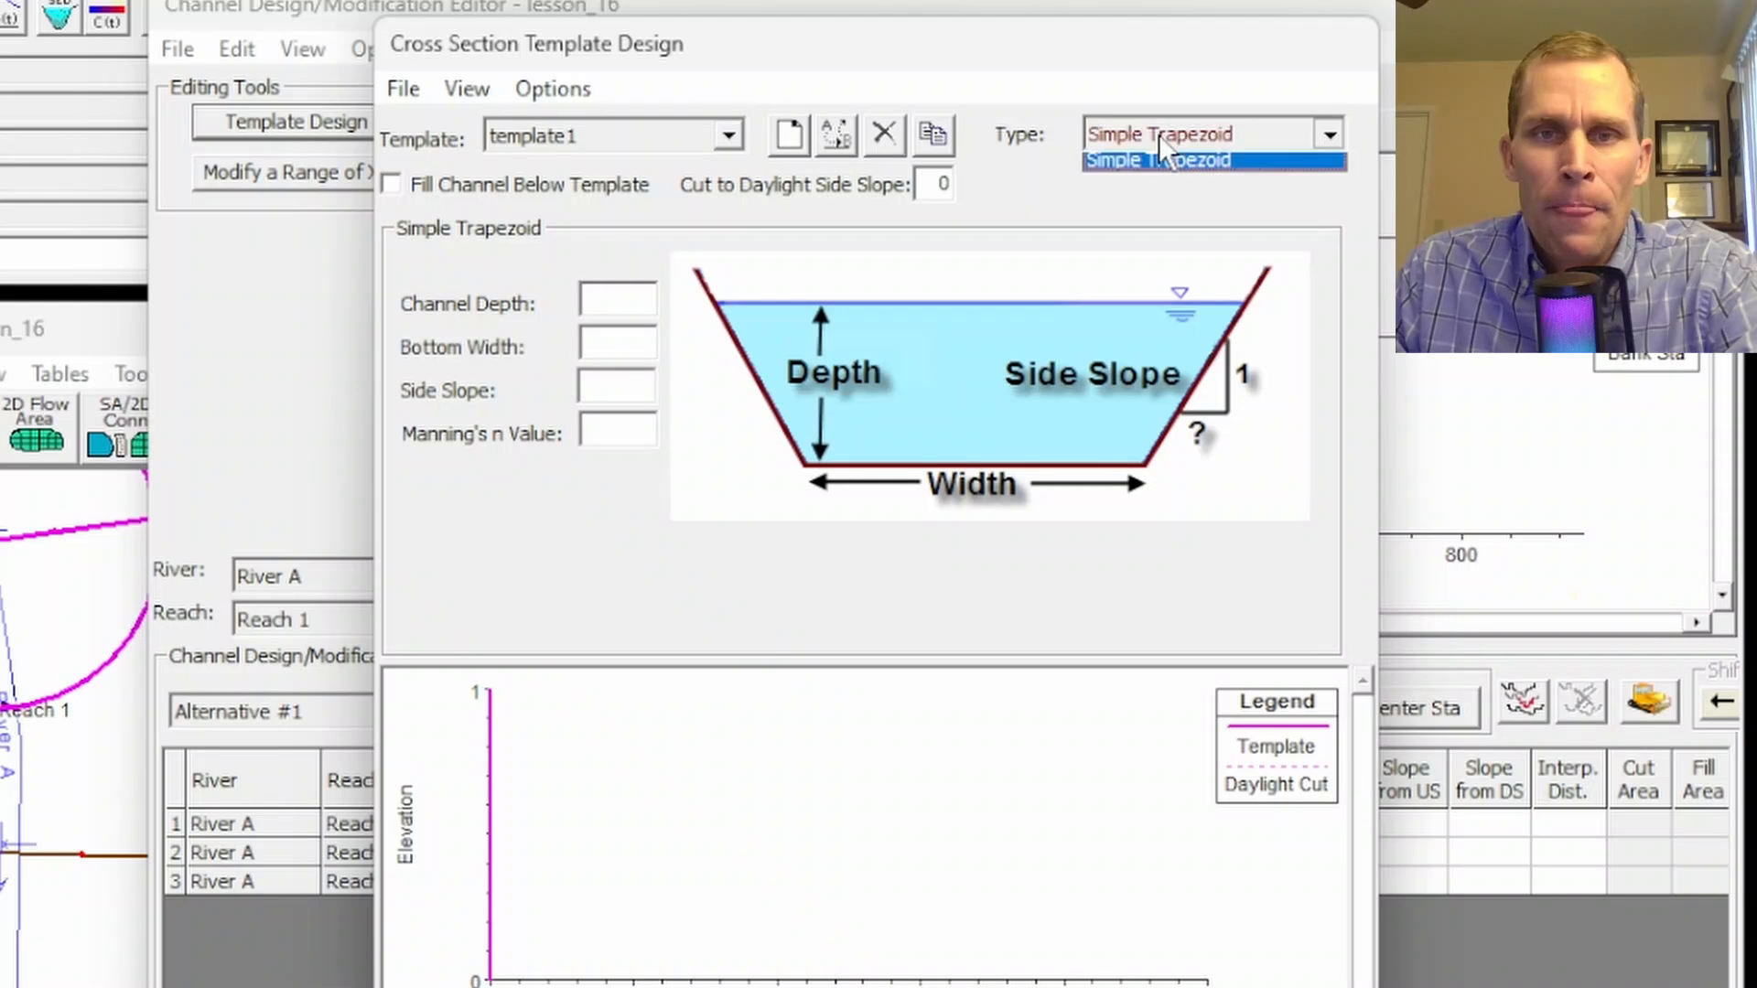
pyautogui.click(1206, 168)
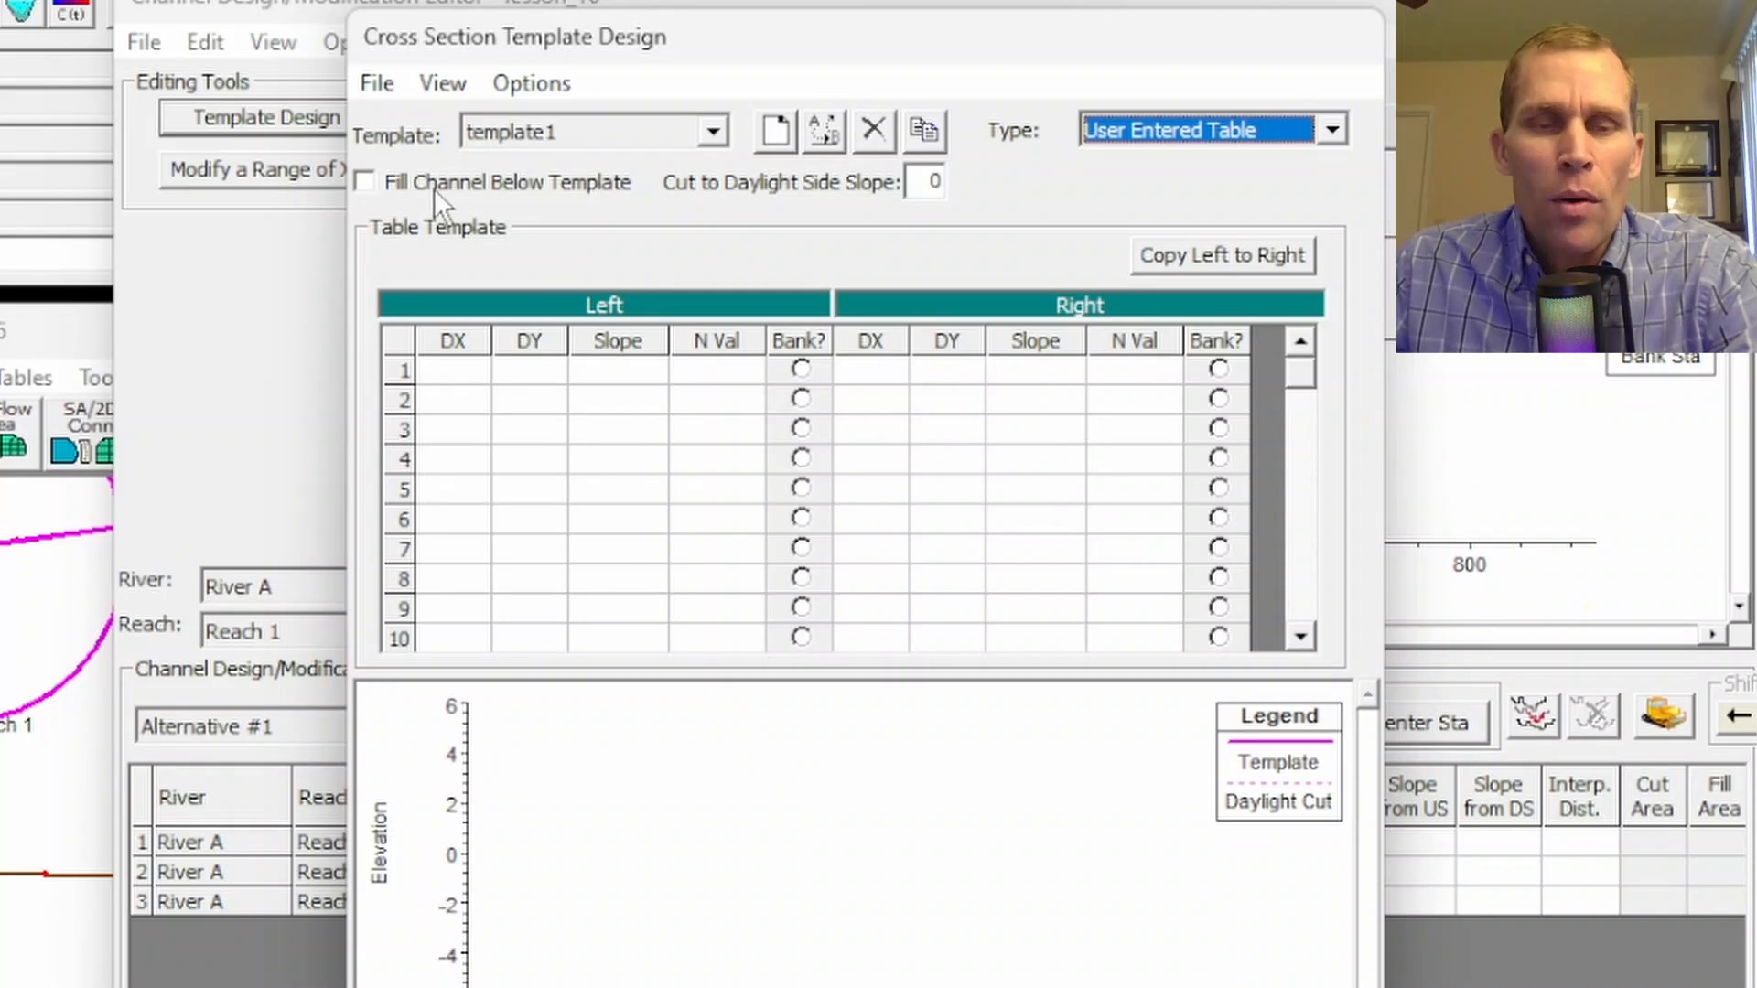
pyautogui.click(1153, 133)
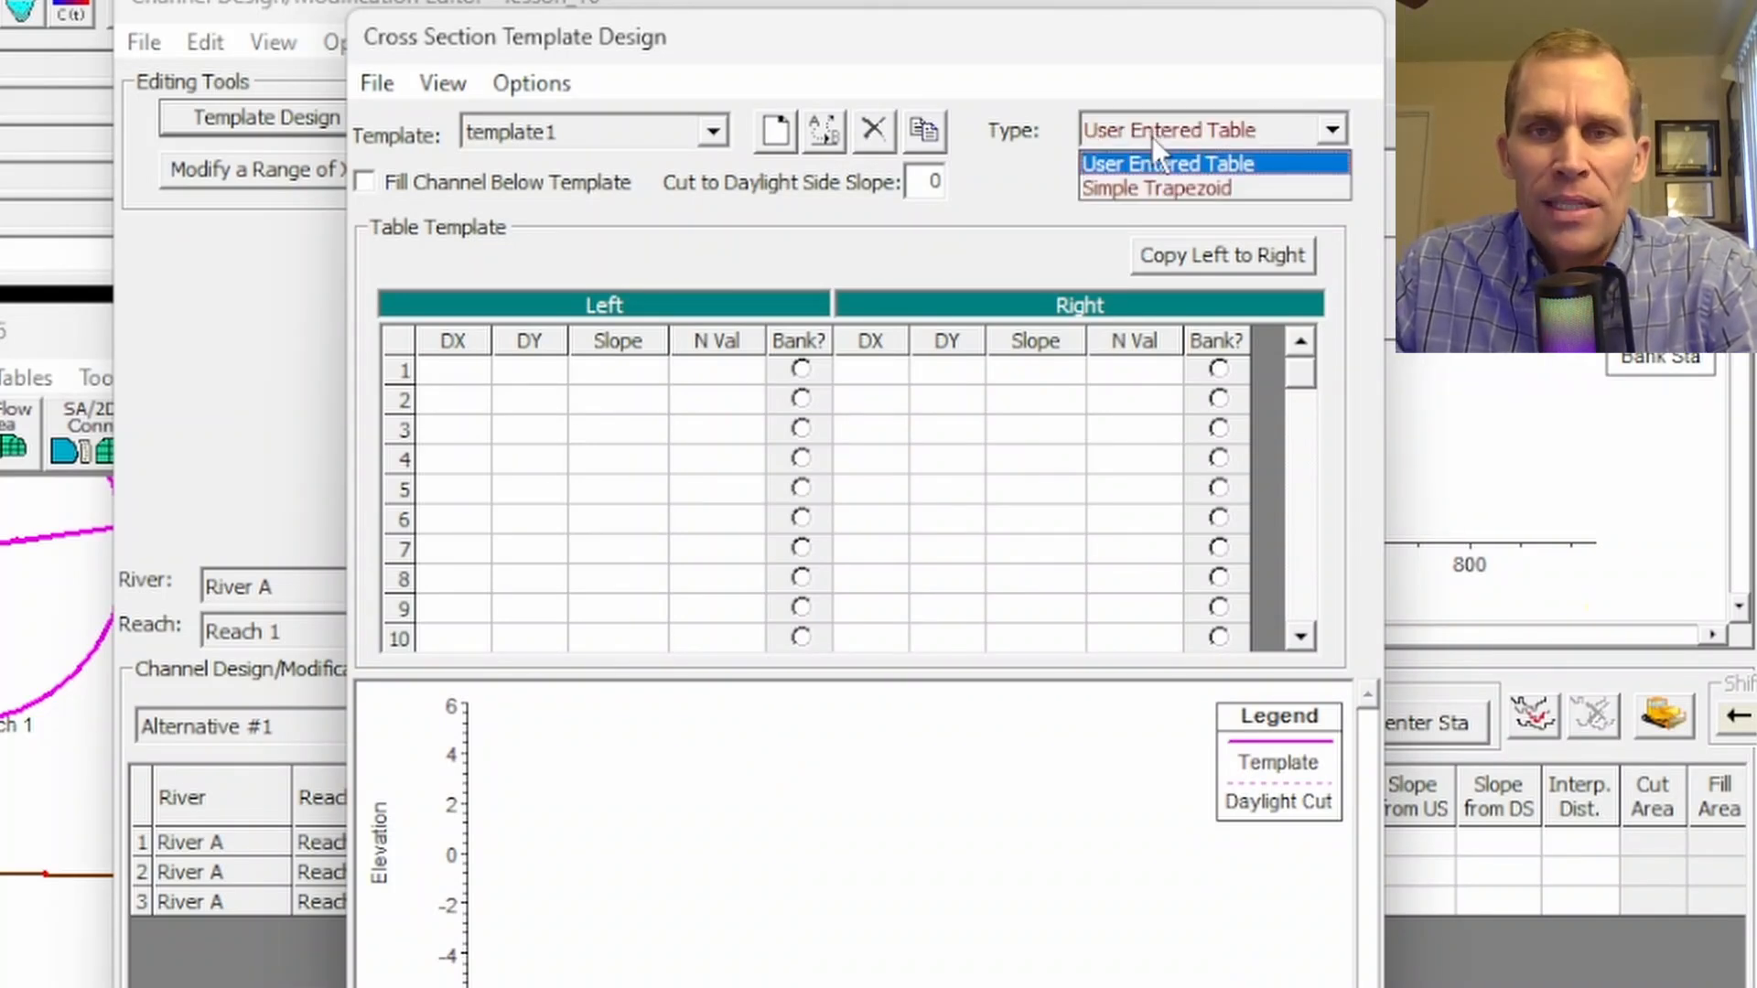
pyautogui.click(1151, 160)
pyautogui.click(1157, 121)
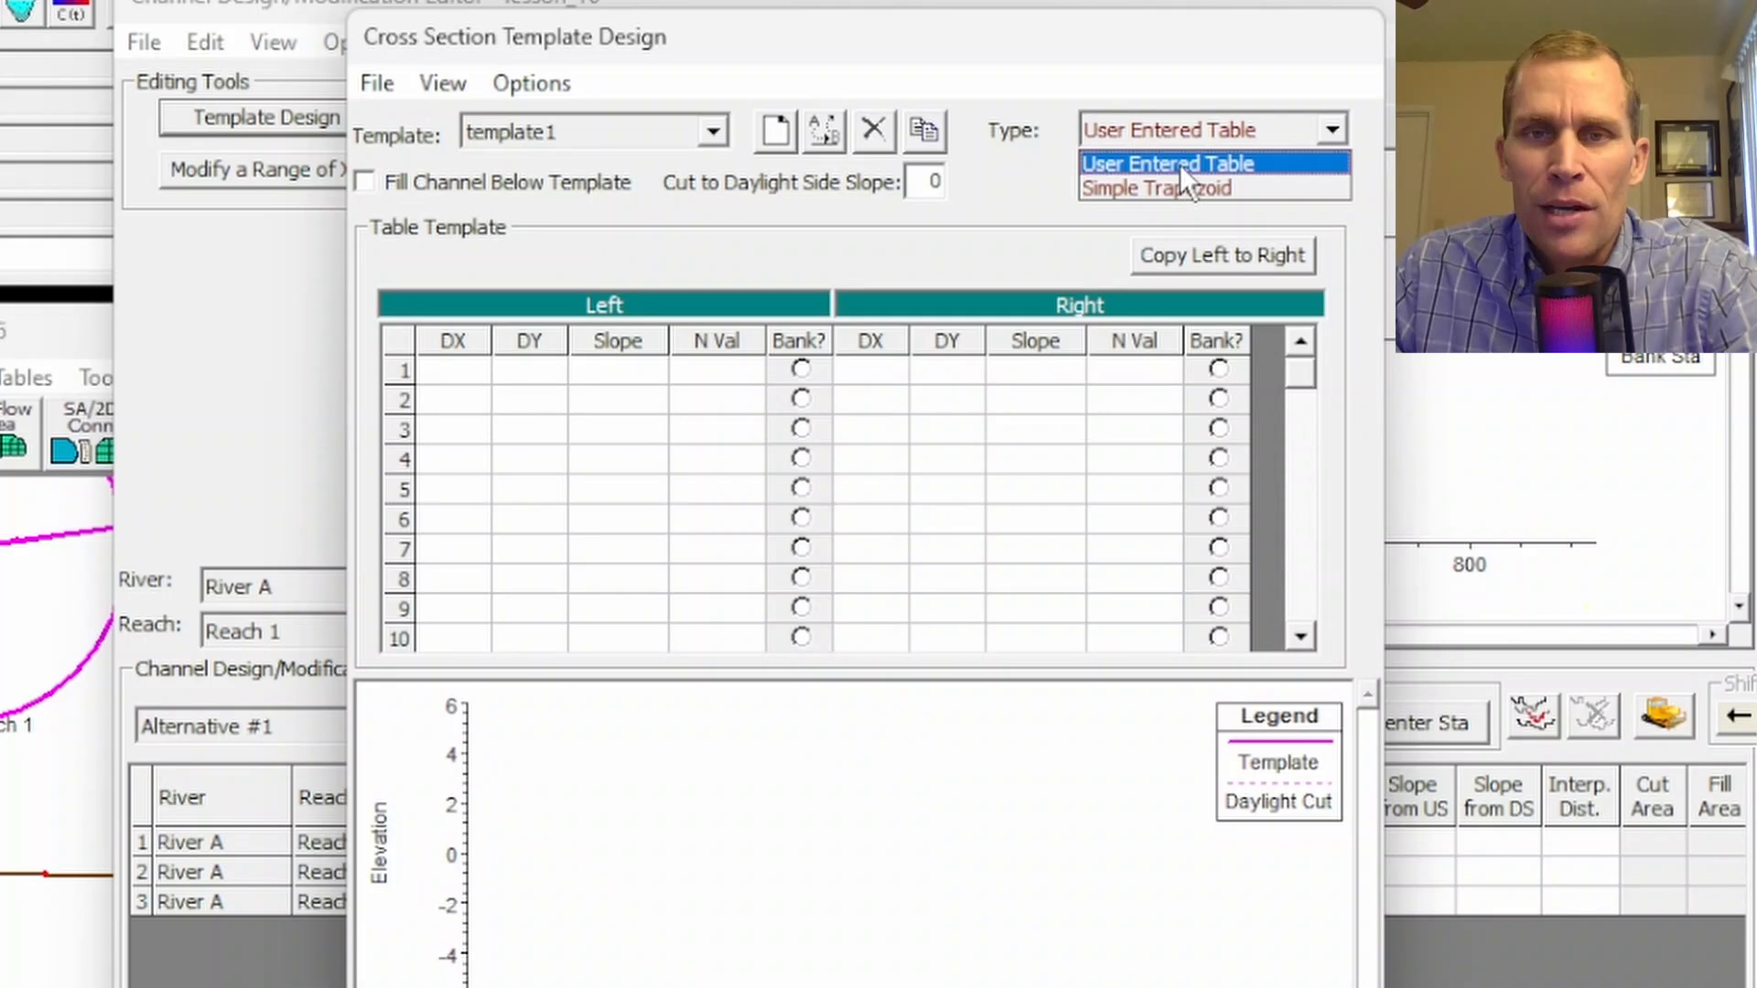
pyautogui.click(1177, 162)
# - Enter DX 0, DY 0 and an n value of 0.05 in row 1 of the left side table
pyautogui.click(462, 371)
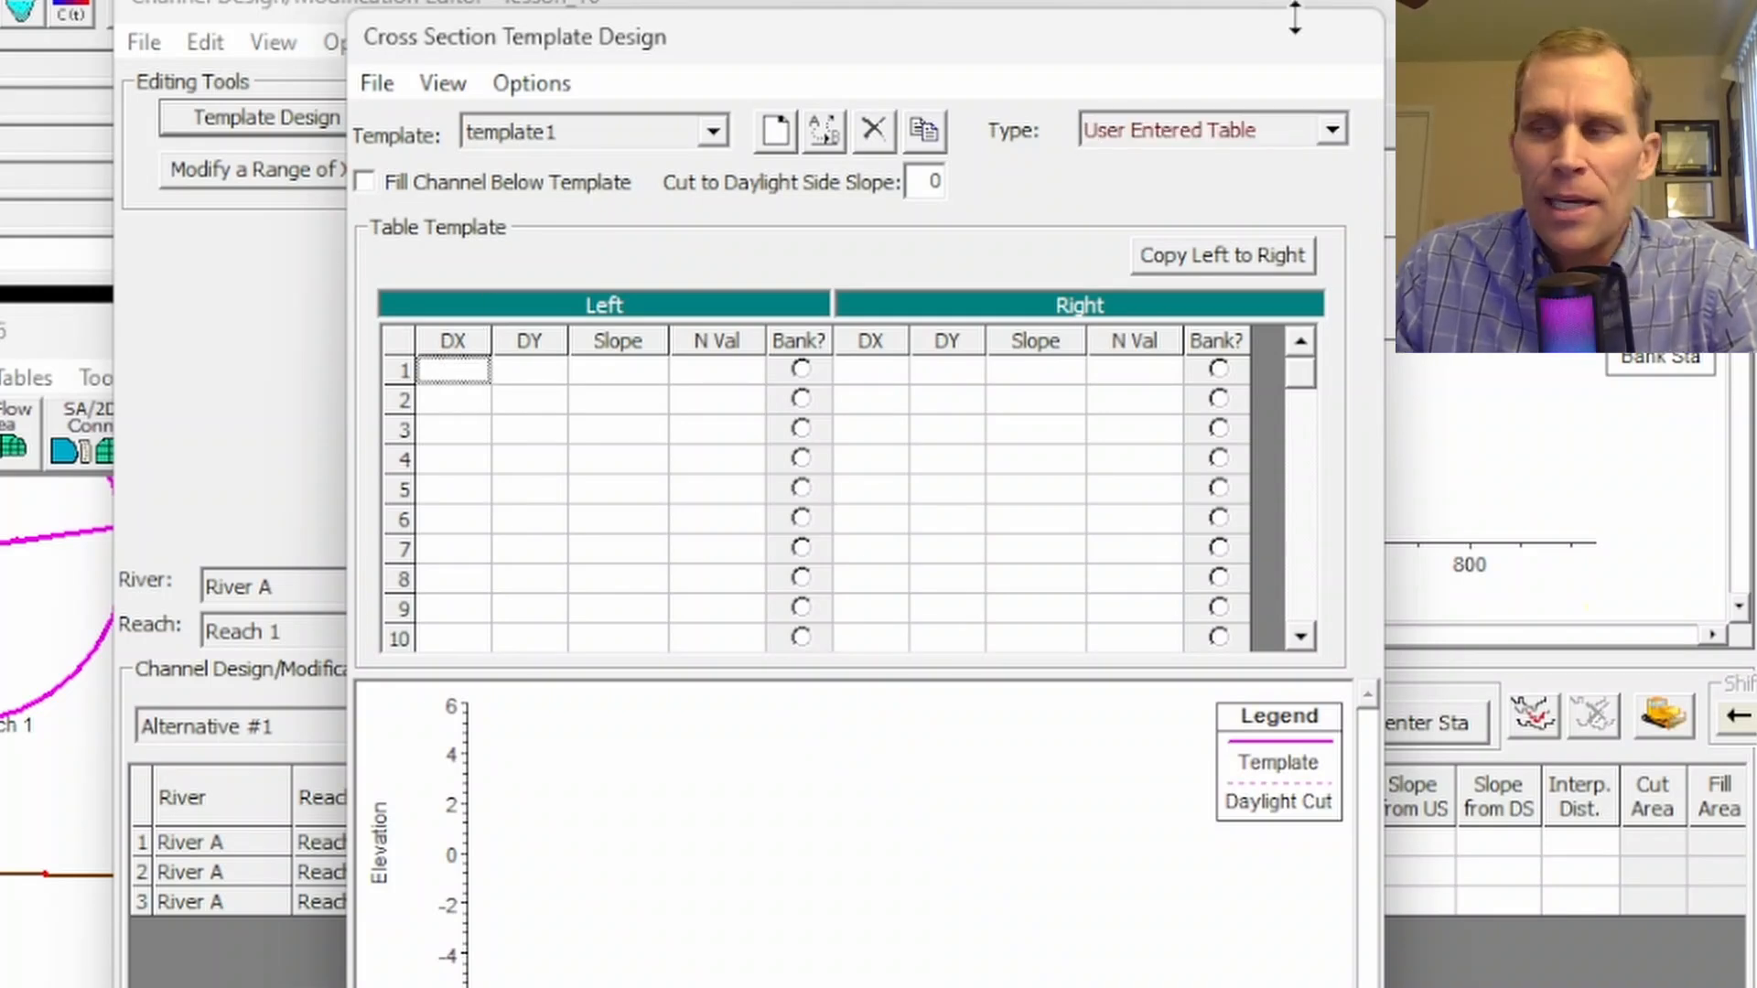
pyautogui.write('0')
pyautogui.press('Tab')
pyautogui.write('0')
pyautogui.press('Tab')
pyautogui.press('Tab')
pyautogui.write('0.05')
pyautogui.press('Tab')
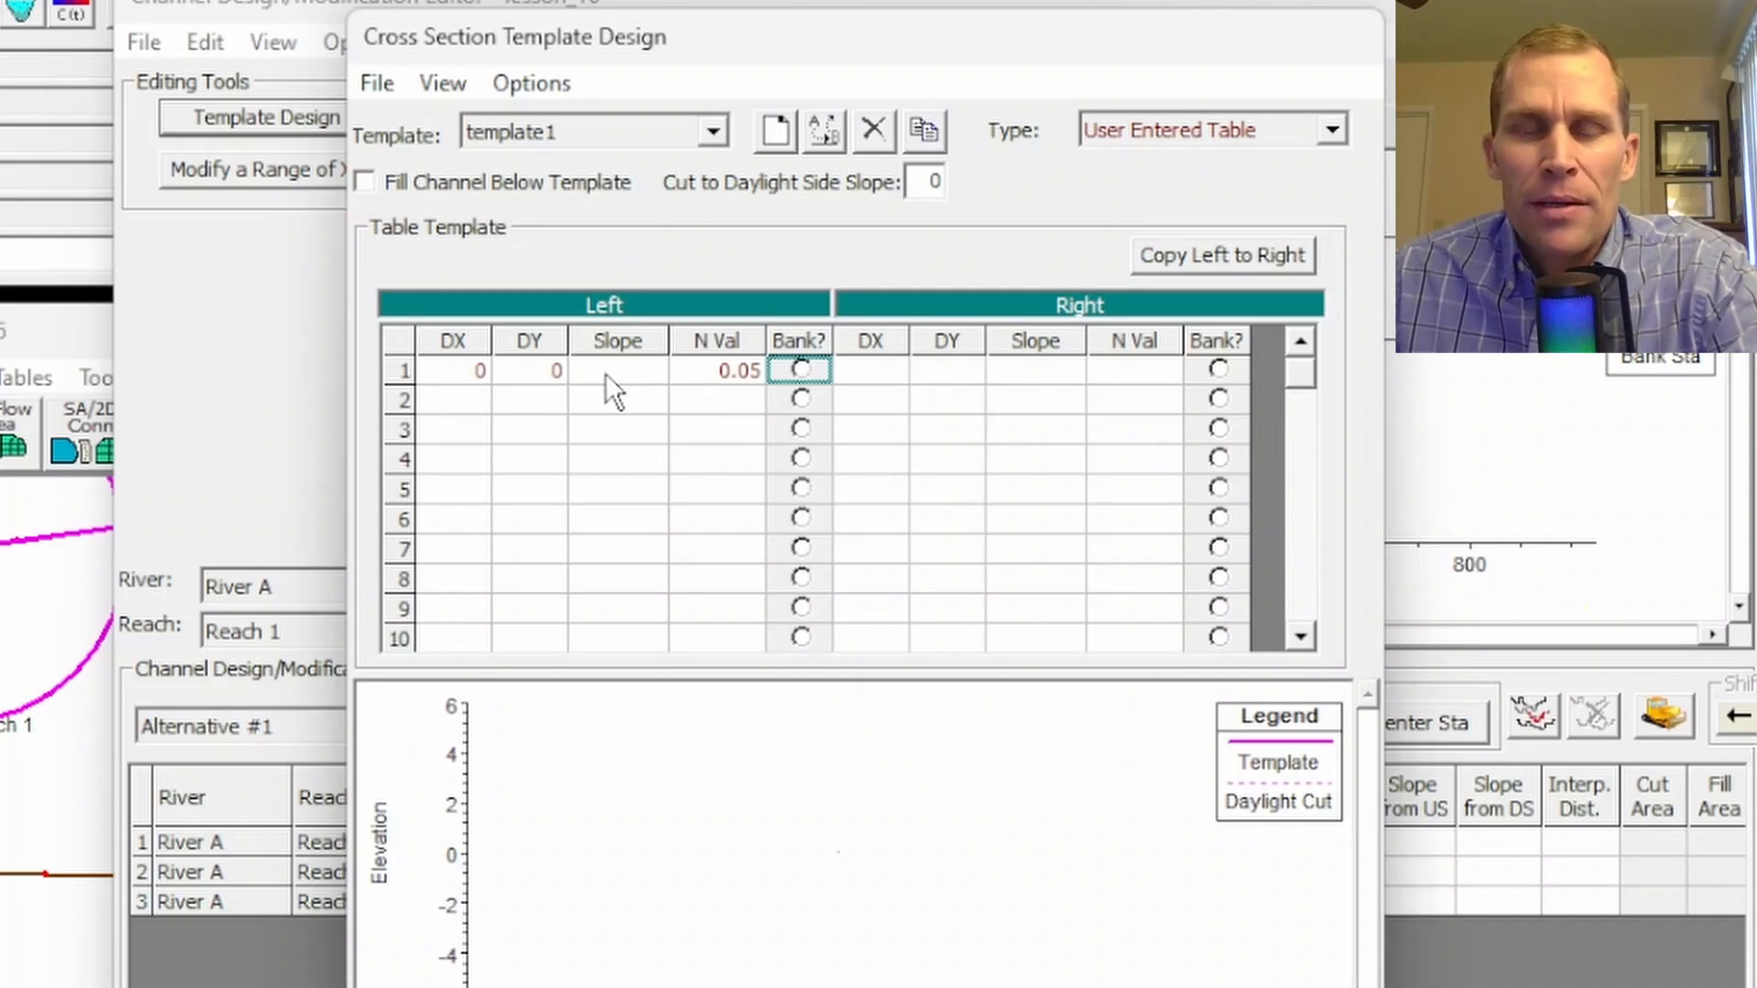
pyautogui.click(734, 377)
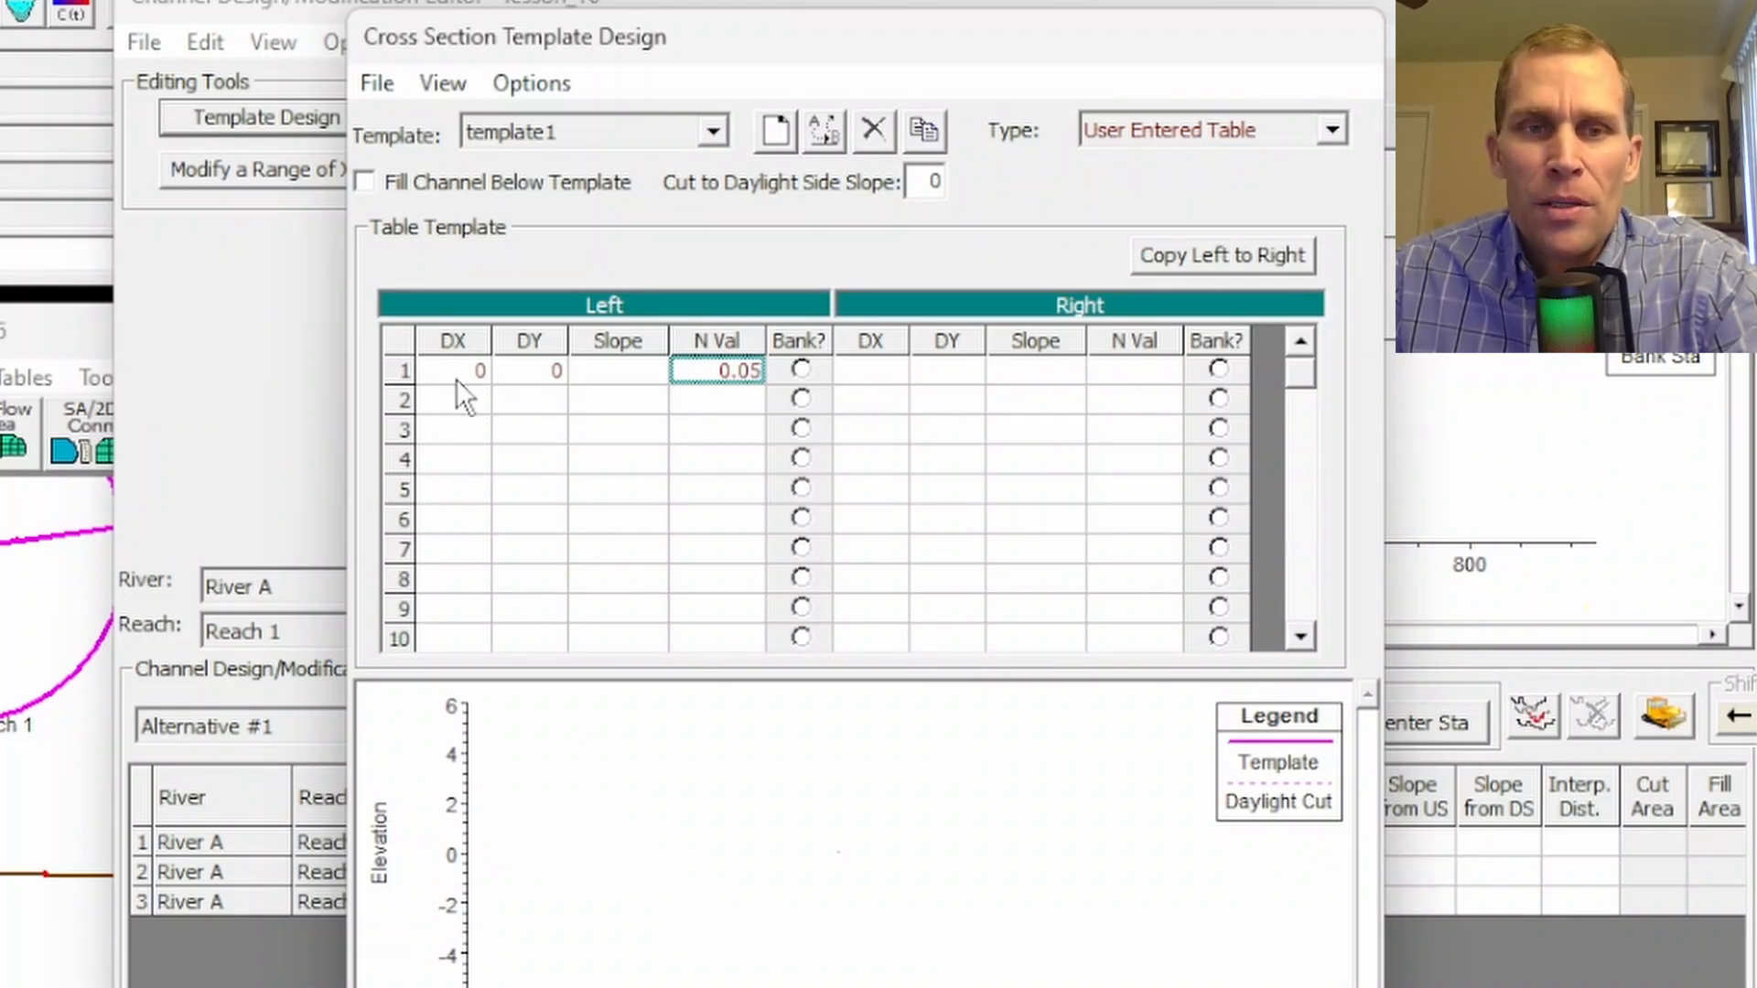
# - Fill row 2 of the left side with DX 50, DY 0 and an n value of 0.05
pyautogui.click(462, 402)
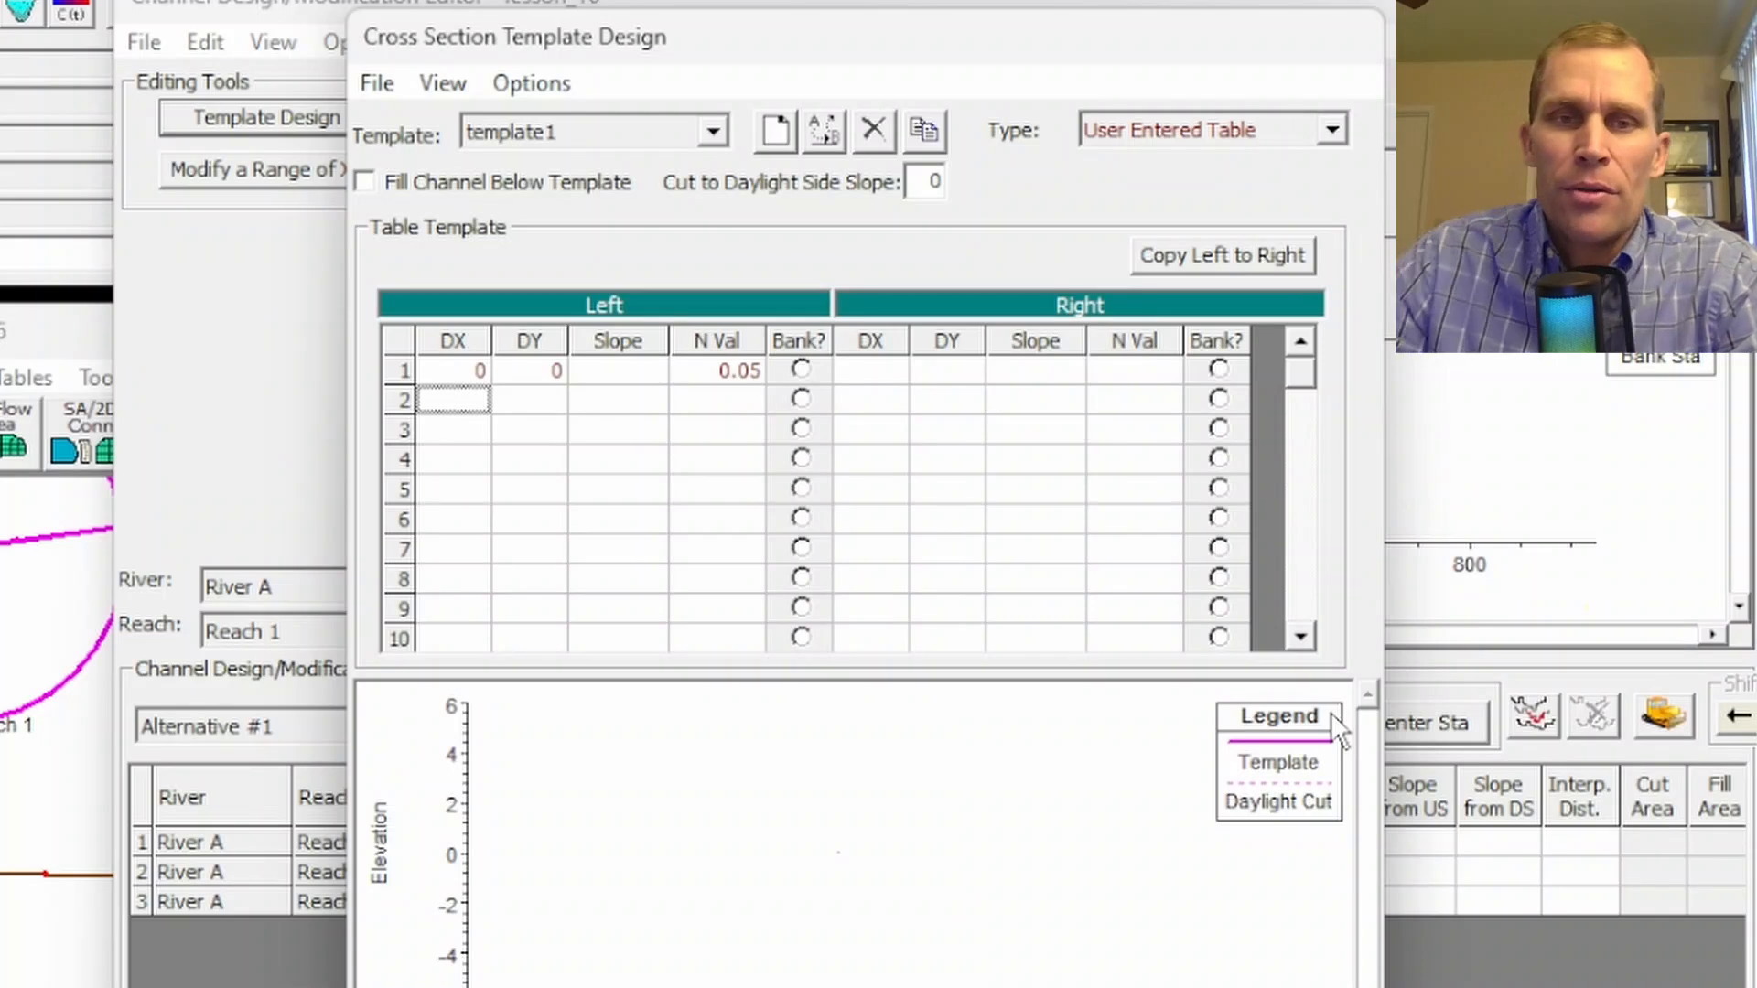
pyautogui.write('50')
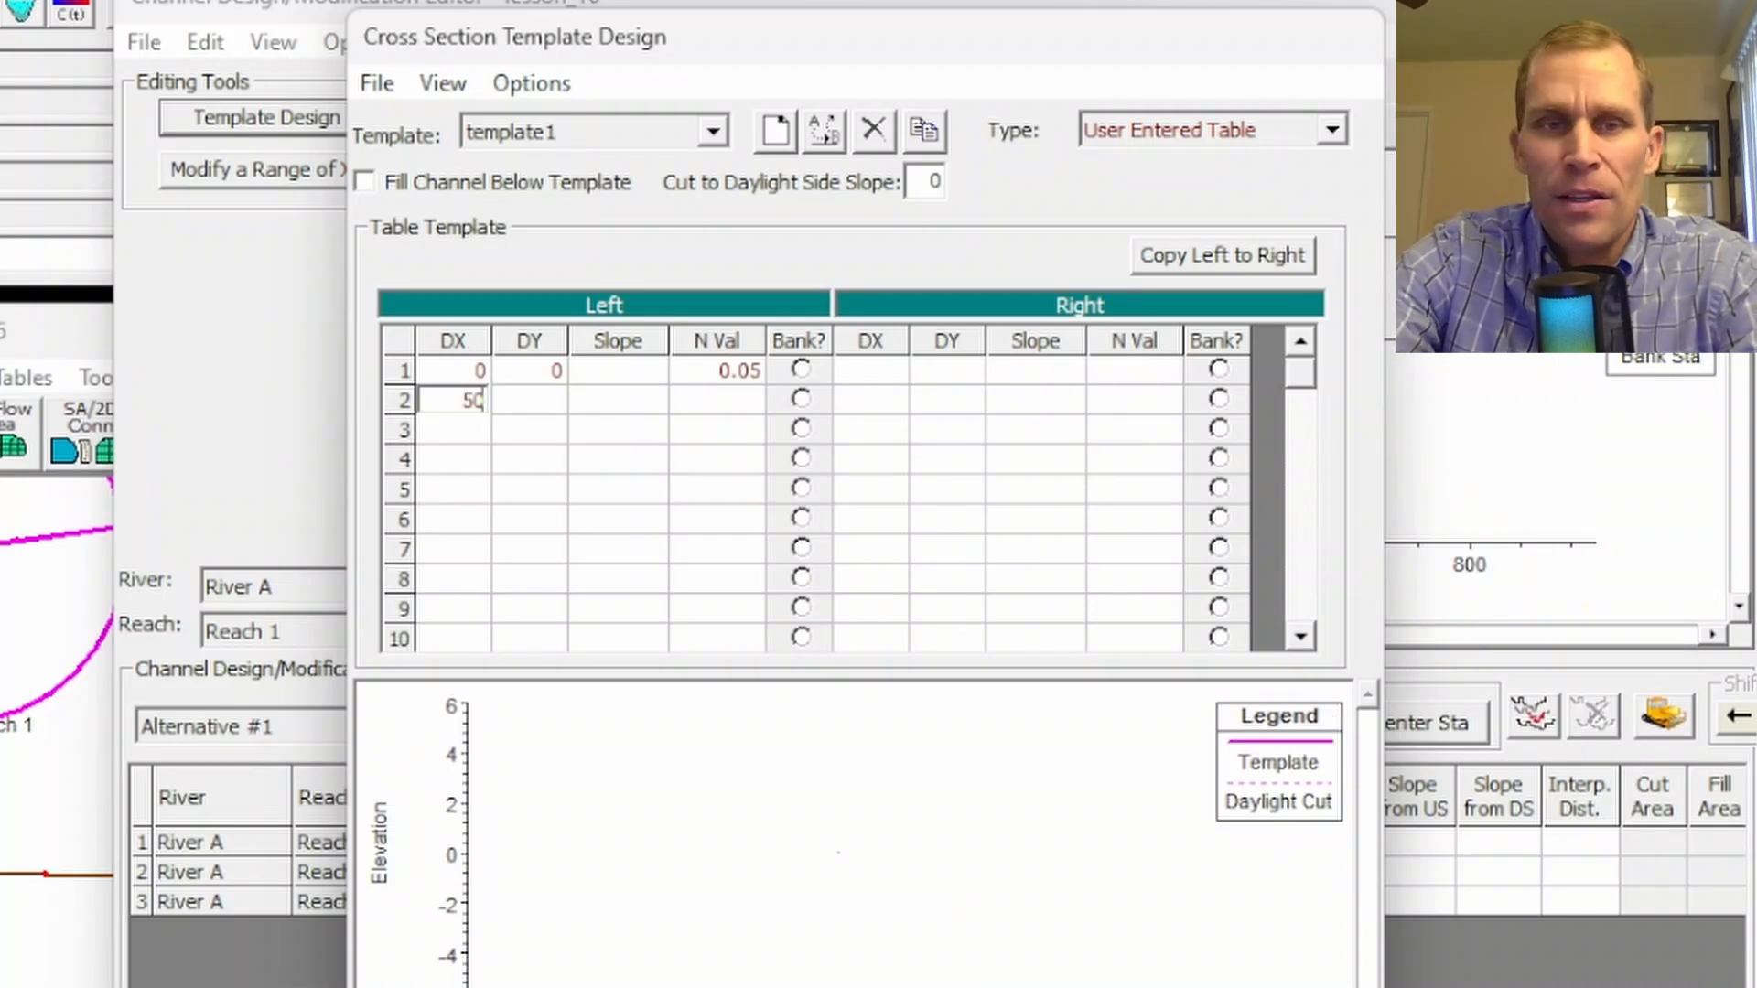
pyautogui.press('Tab')
pyautogui.write('0')
pyautogui.press('Tab')
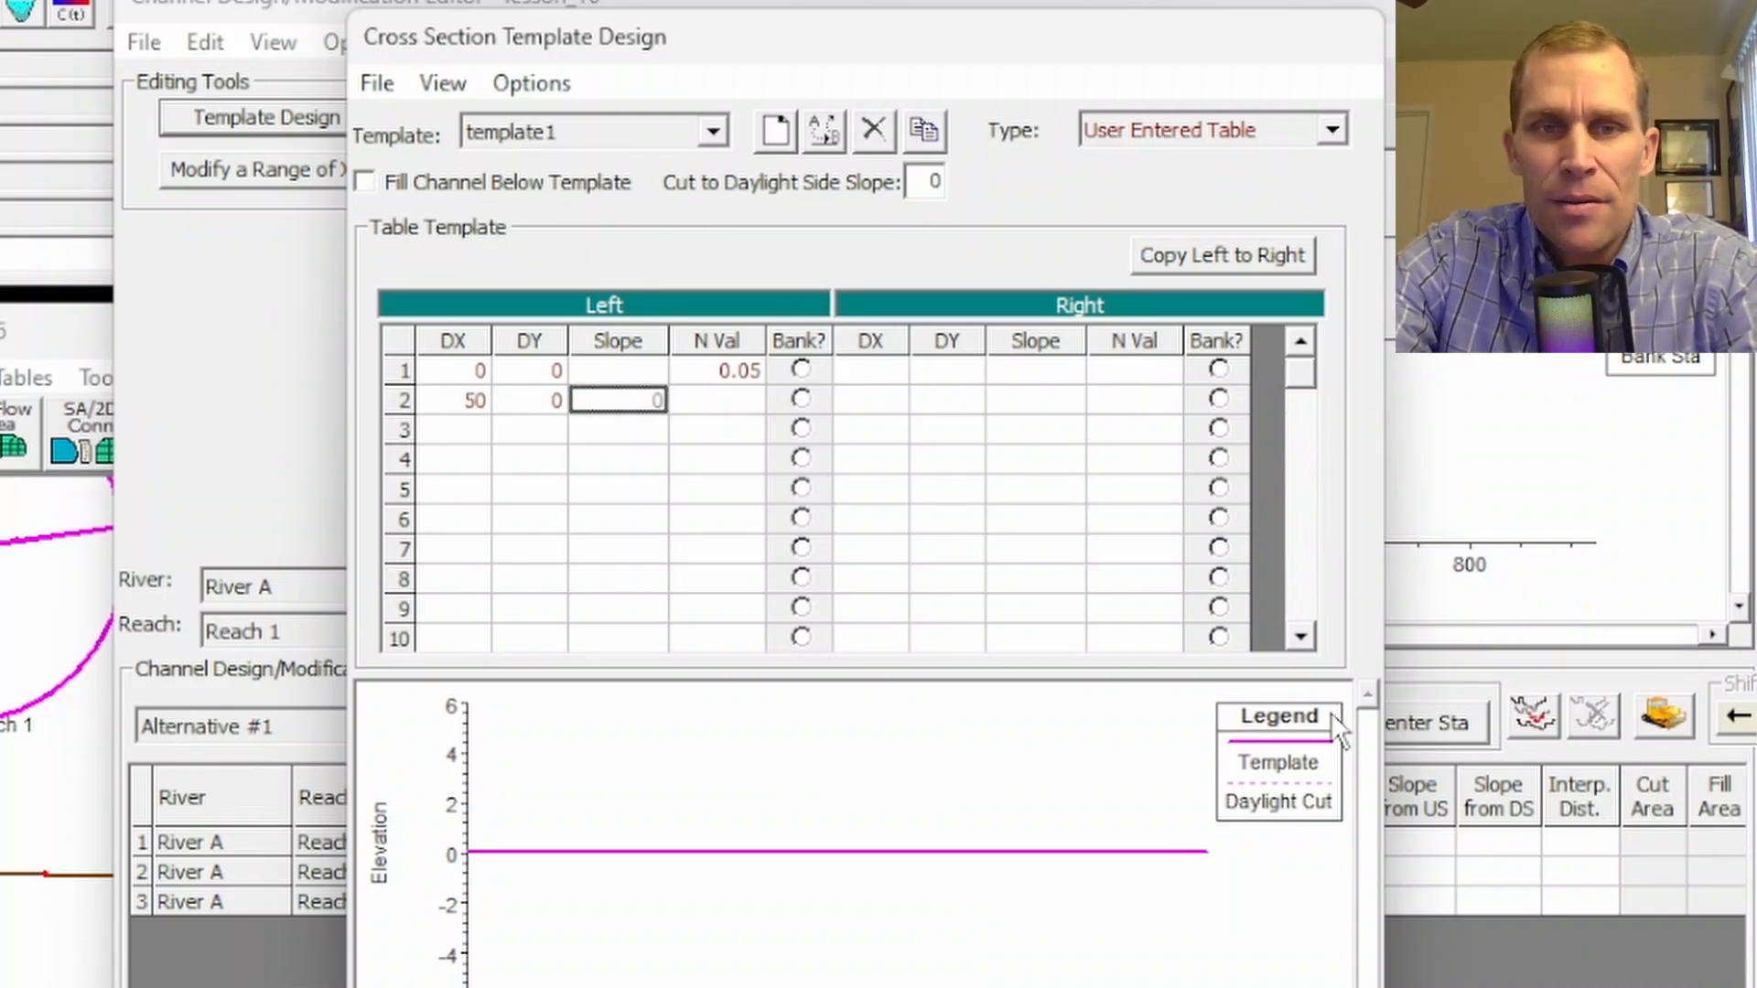
pyautogui.press('Return')
# - Fill row 3 of the left side with DX 100, DY 25 and an n value of 0.05
pyautogui.write('100')
pyautogui.press('Tab')
pyautogui.write('25')
pyautogui.press('Tab')
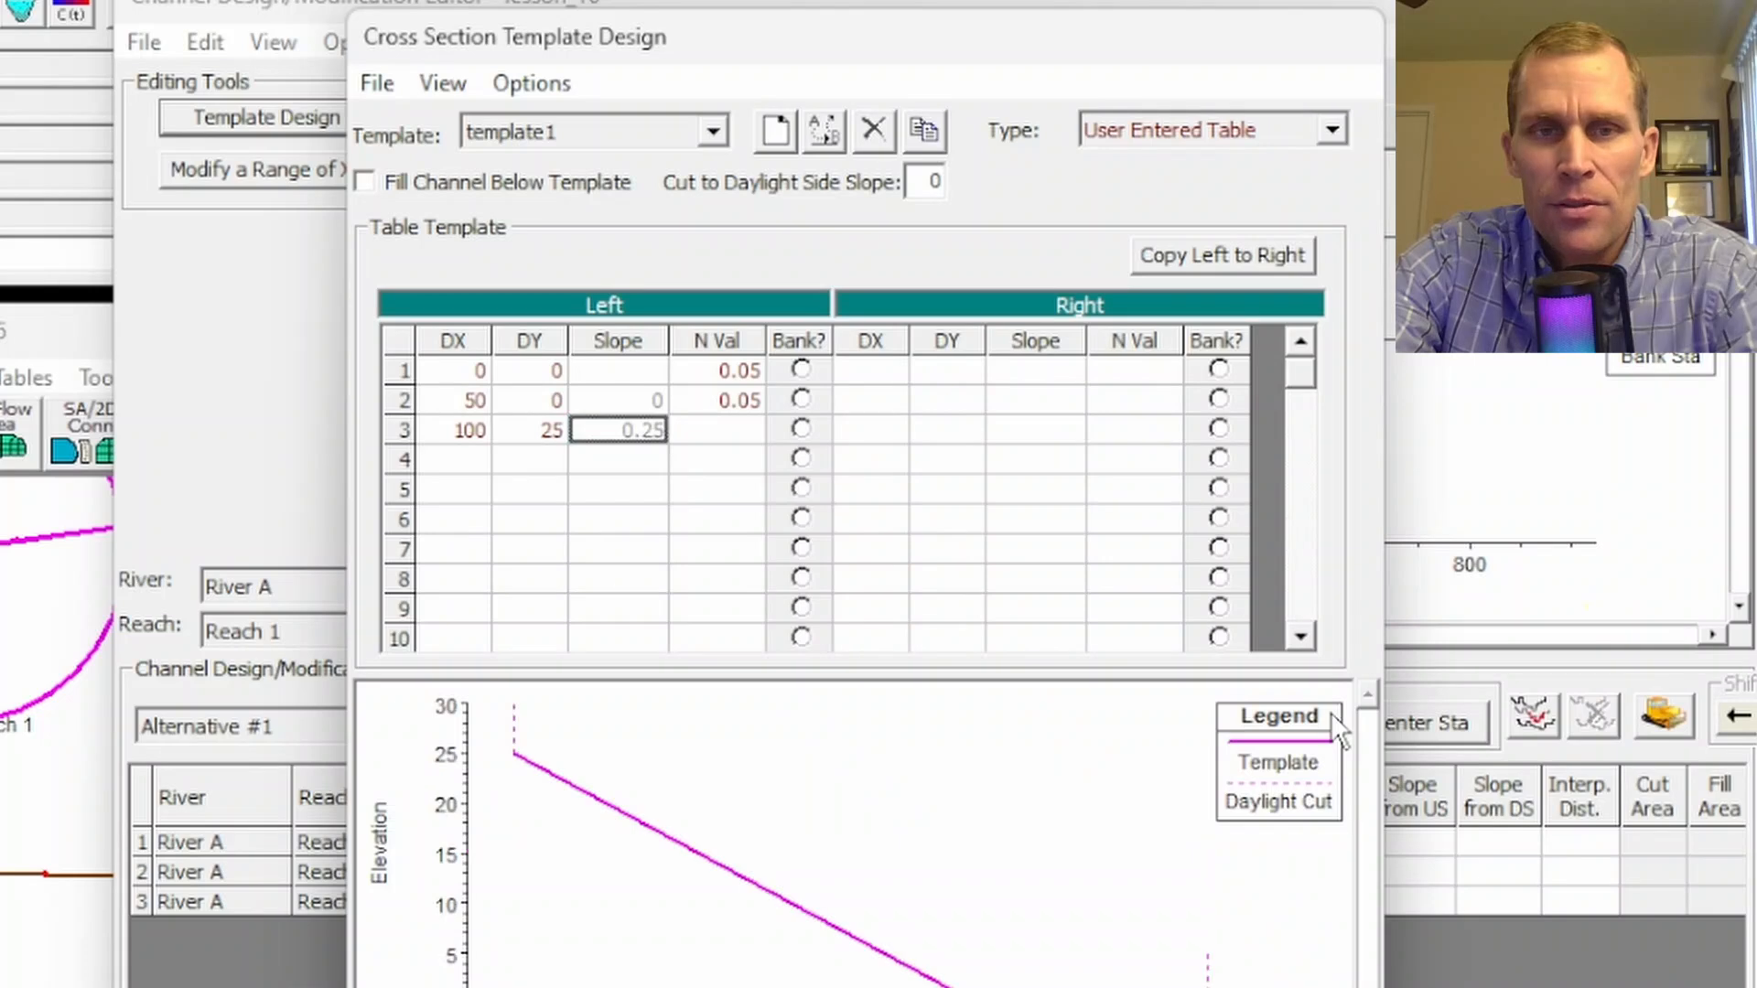
pyautogui.press('Tab')
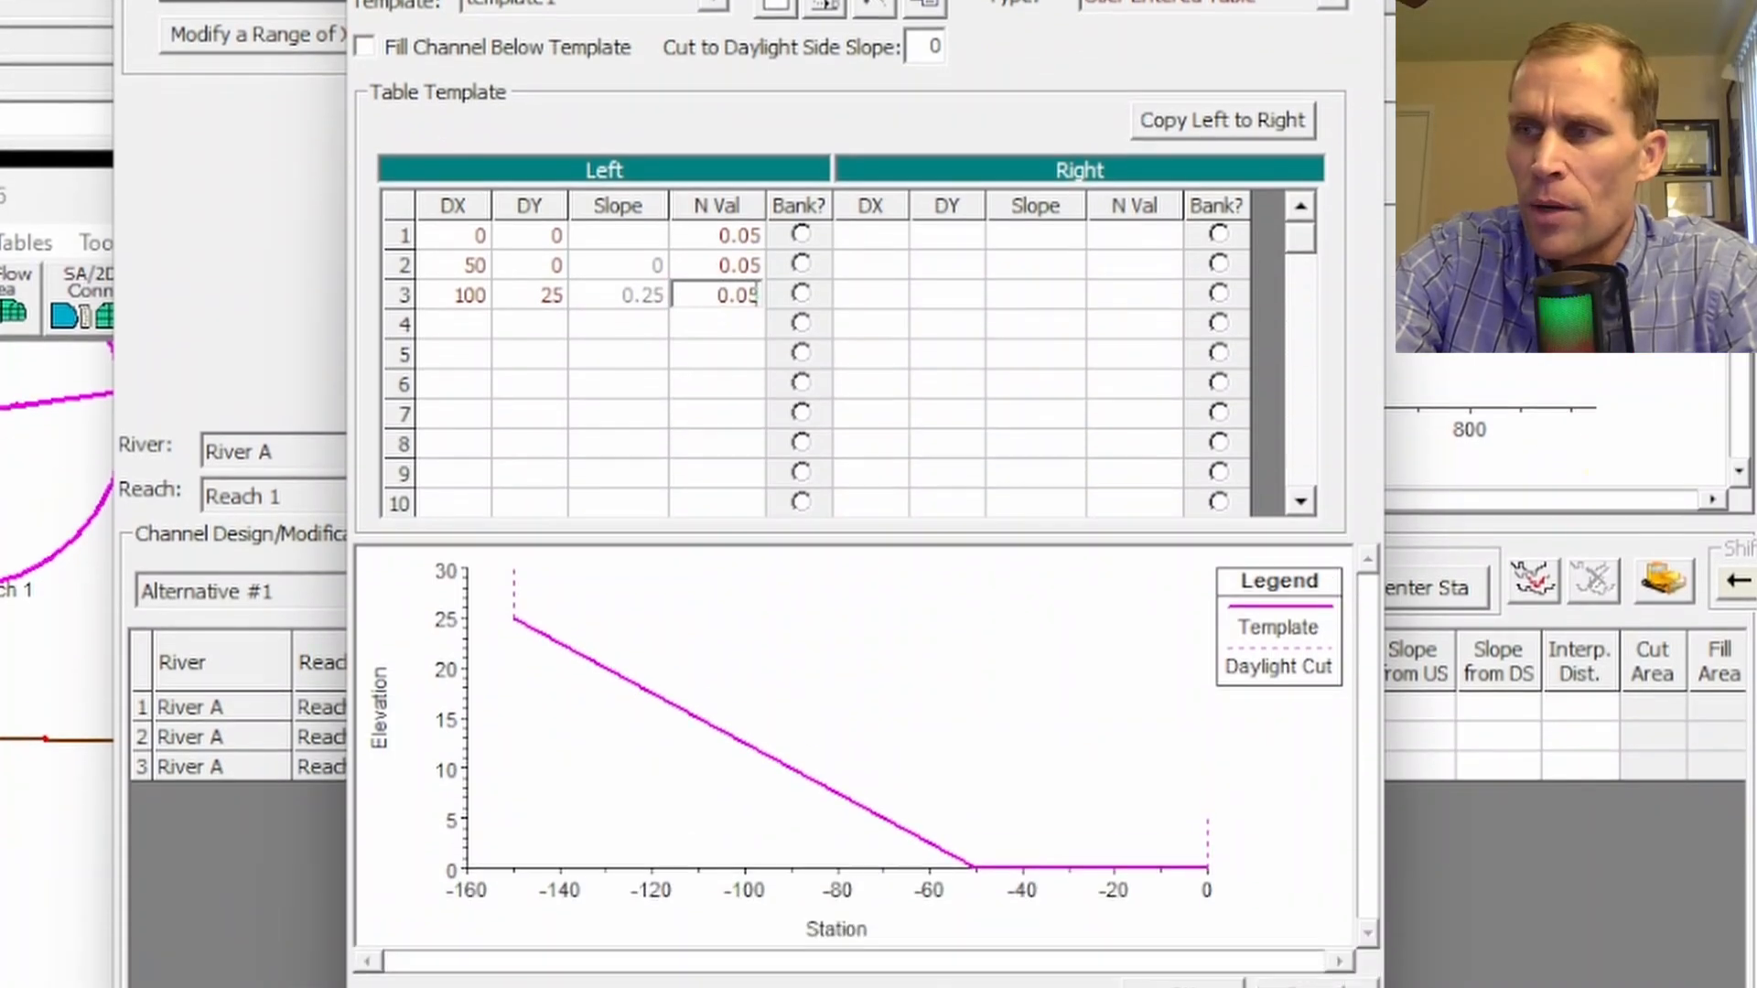
pyautogui.press('Tab')
pyautogui.press('Tab')
pyautogui.press('Tab')
pyautogui.press('Tab')
pyautogui.press('Tab')
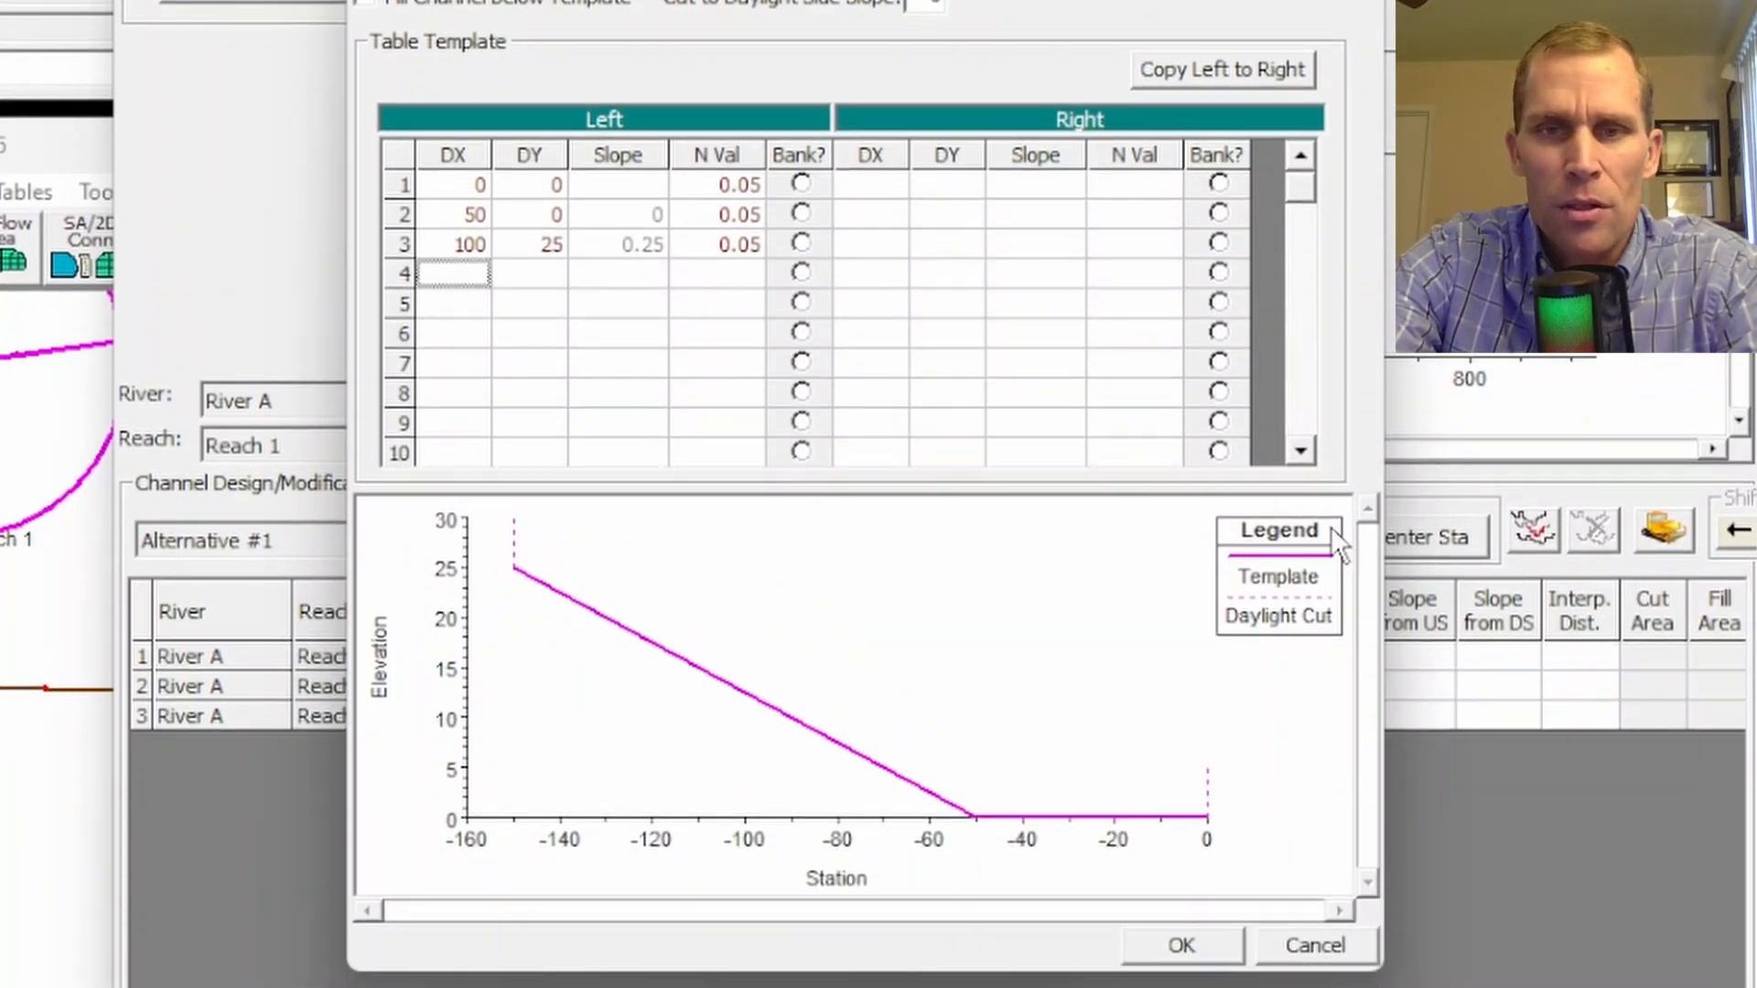
# - Fill row 4 of the left side with DX 80, DY 0 and an n value of 0.05
pyautogui.write('80')
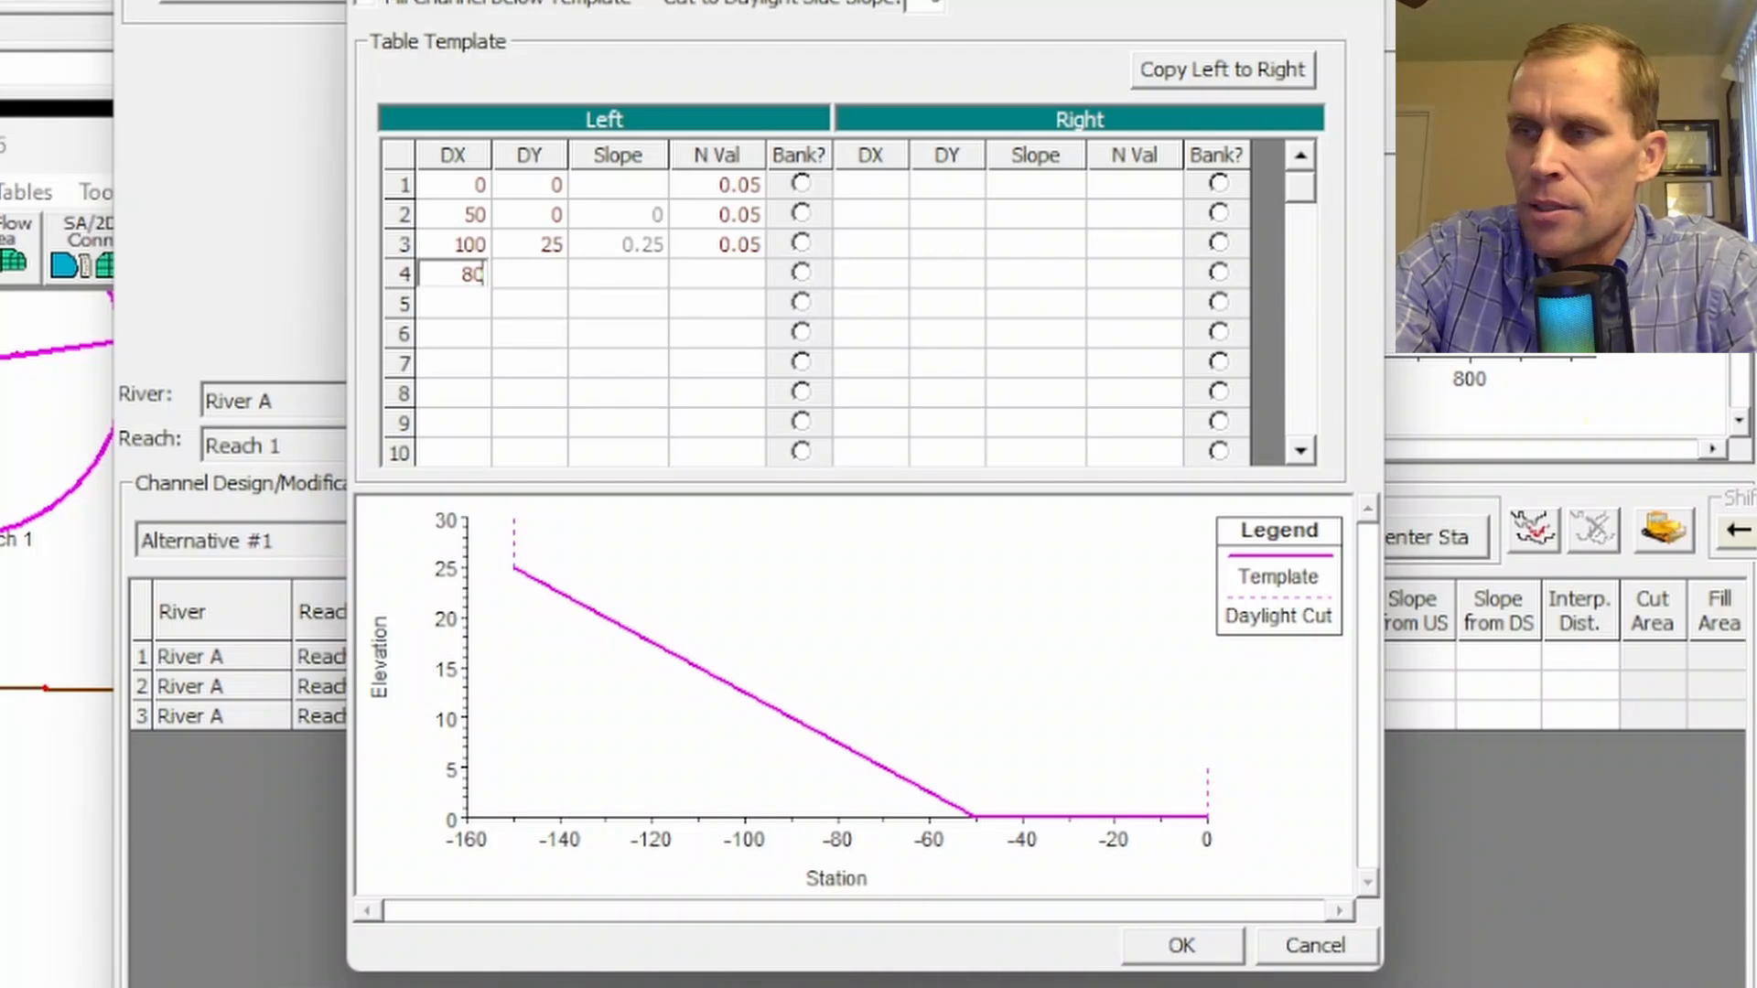
pyautogui.press('Tab')
pyautogui.write('0')
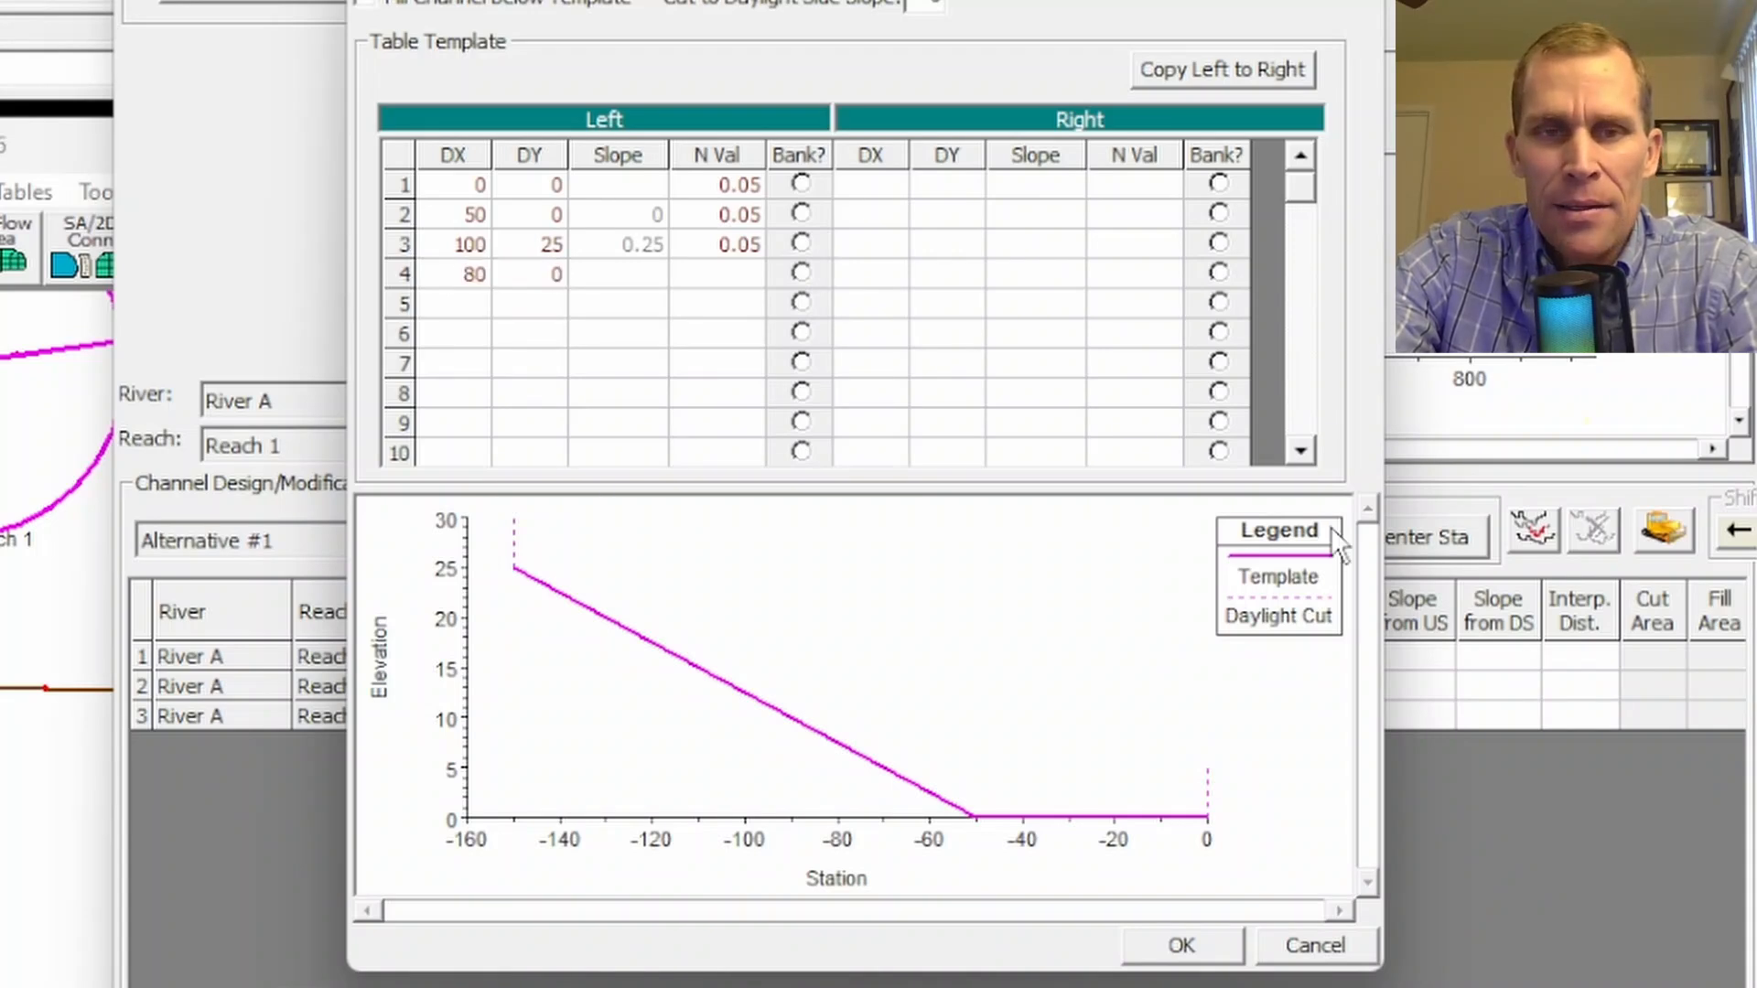
pyautogui.press('Tab')
pyautogui.press('Return')
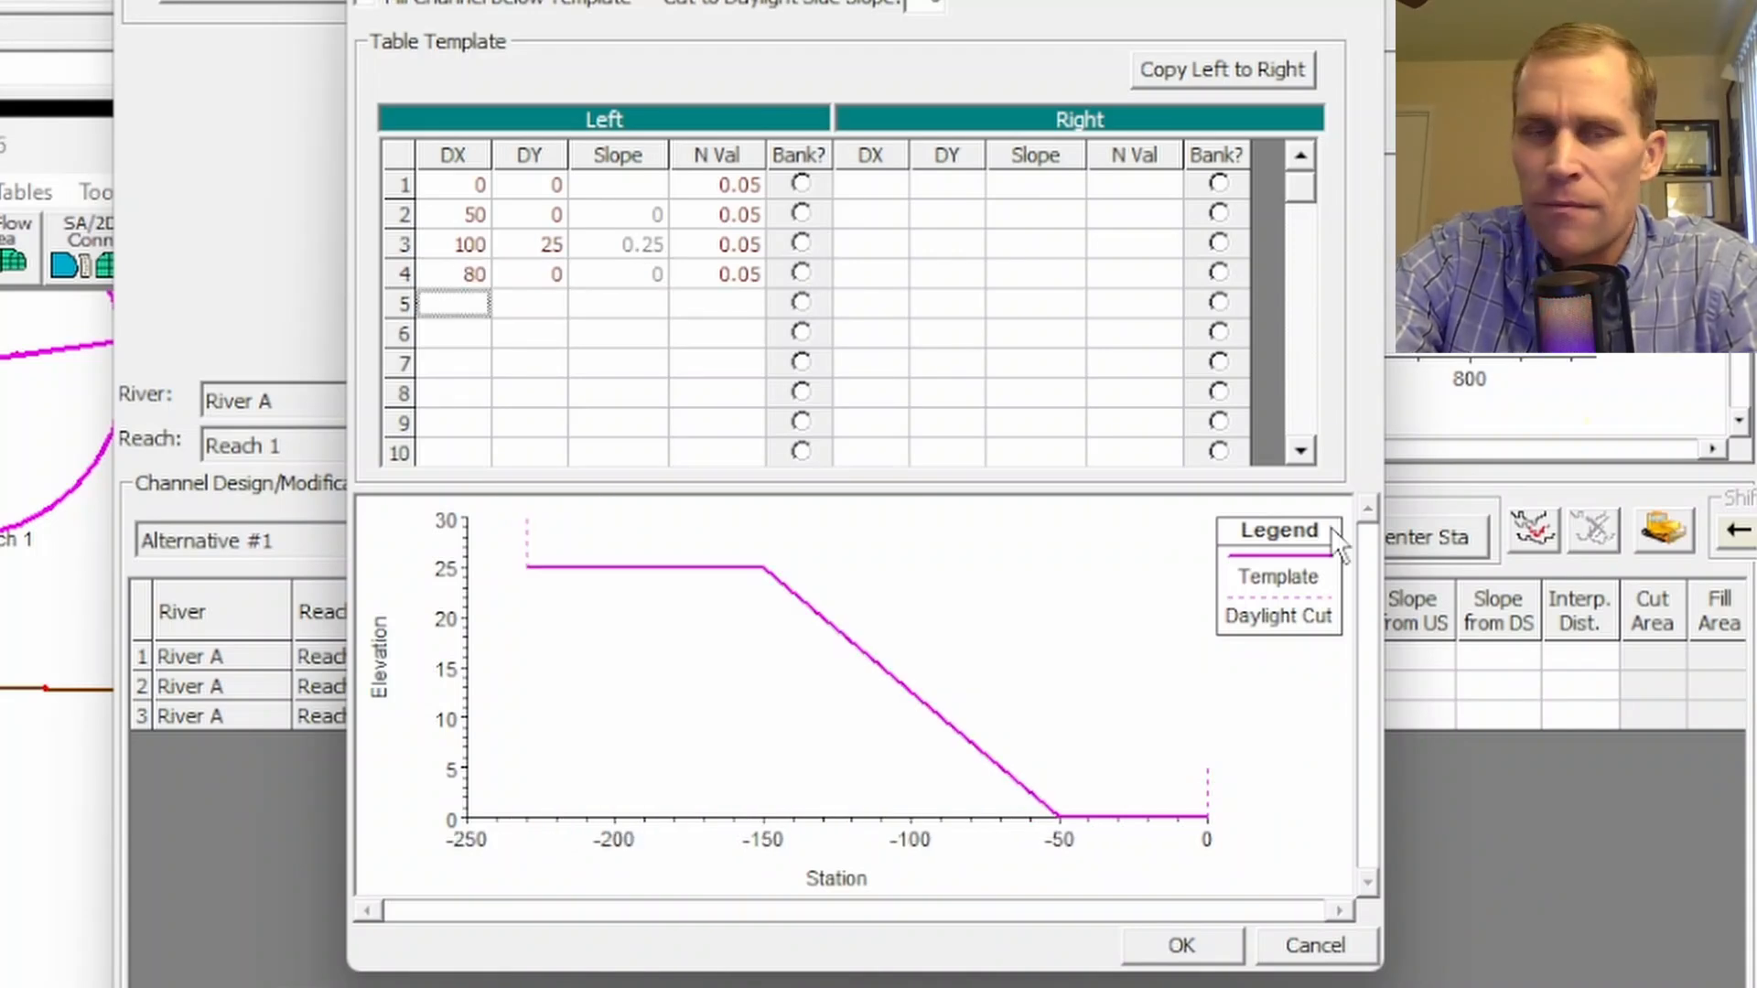
# - Fill row 5 of the left side with DX 100, DY 25 and n value 0.05, and mark row 3 as the bank station
pyautogui.write('100')
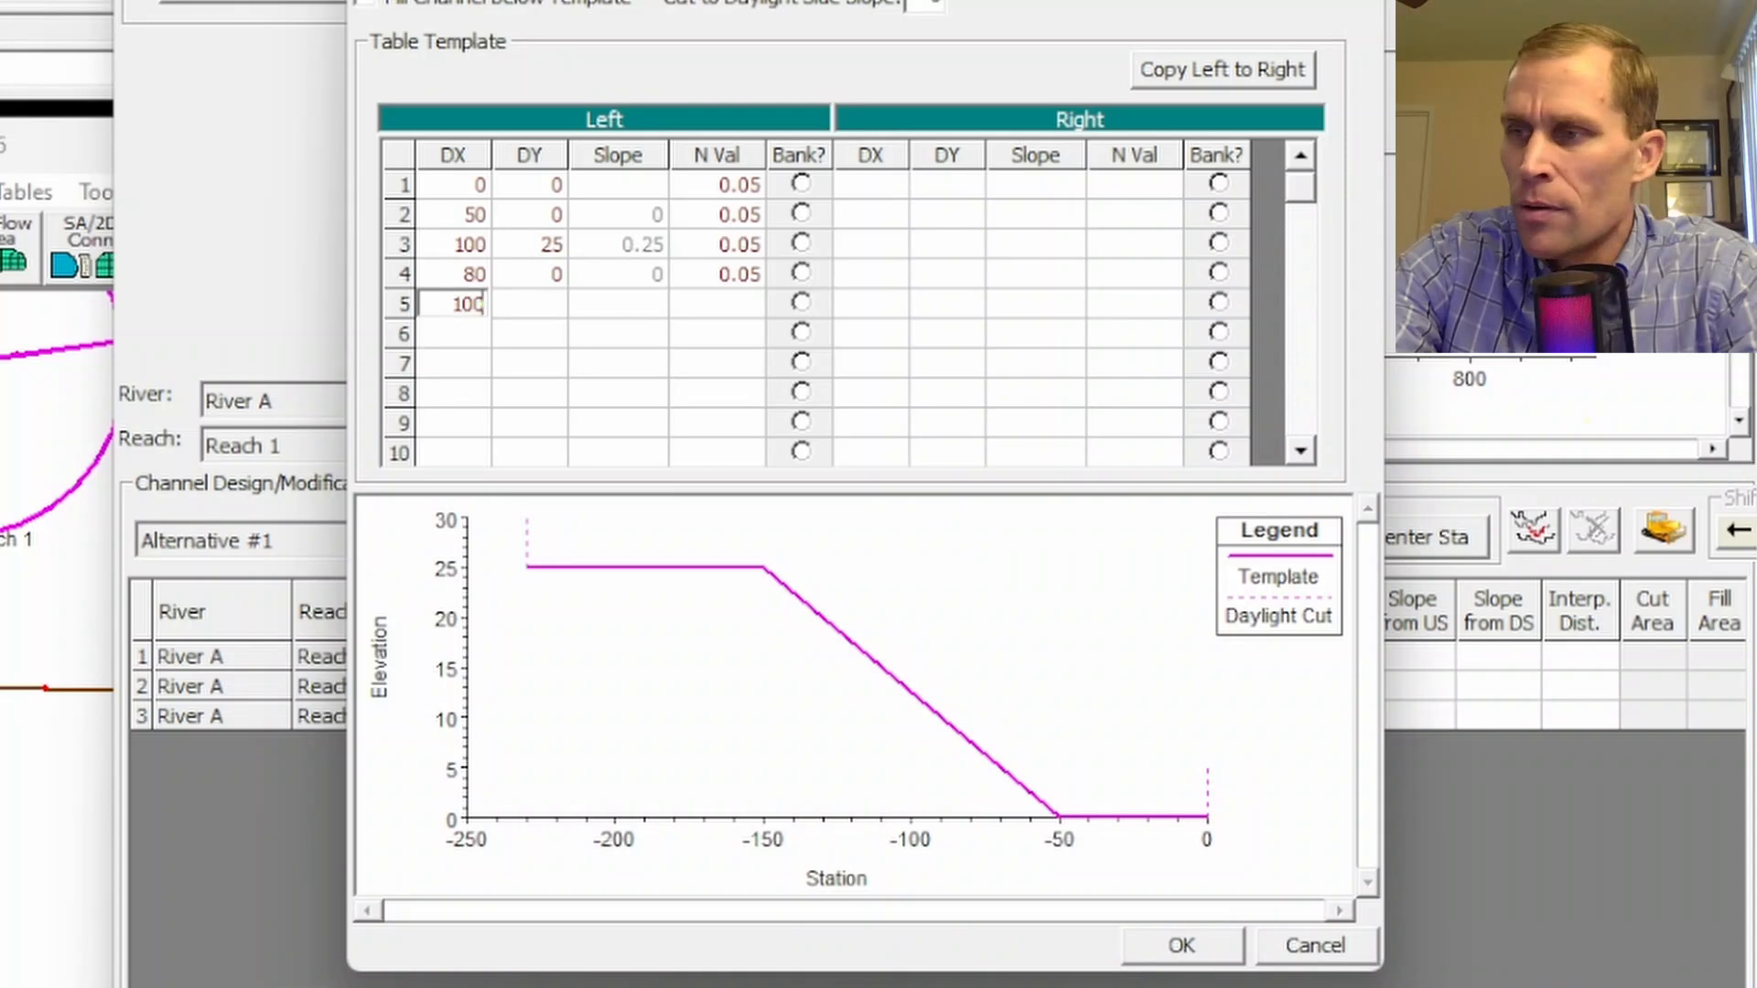
pyautogui.press('Tab')
pyautogui.write('25')
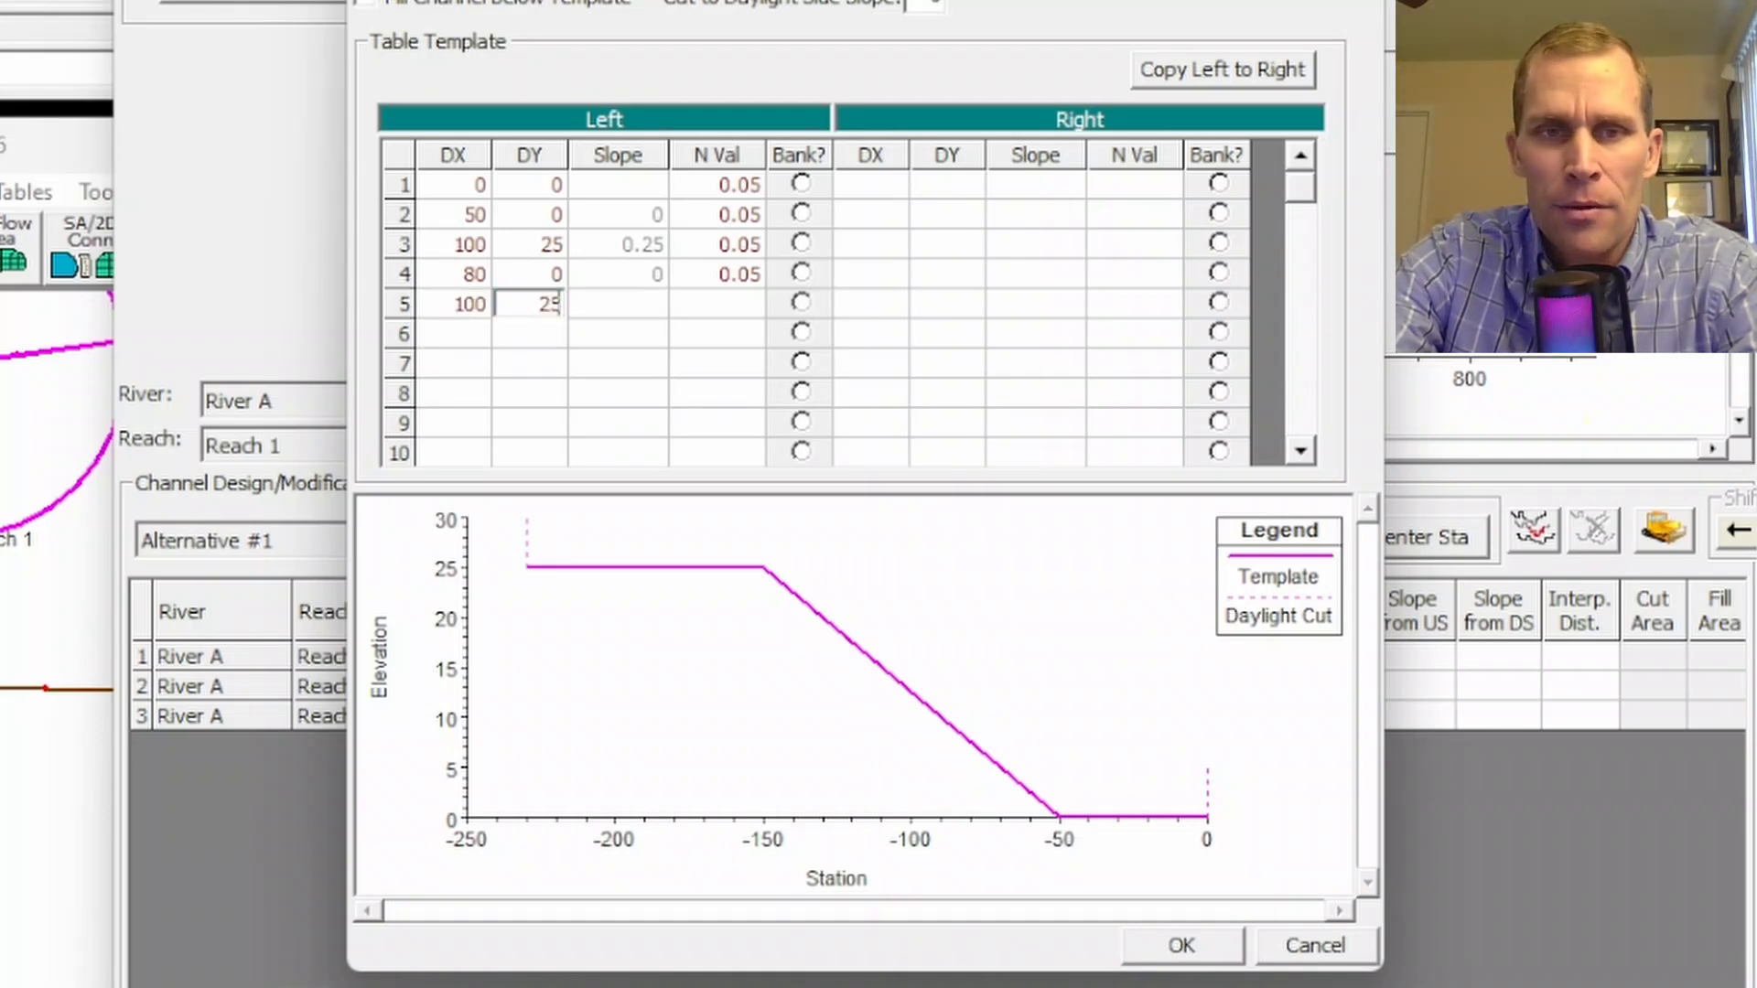
pyautogui.press('Tab')
pyautogui.press('Tab')
pyautogui.write('0.05')
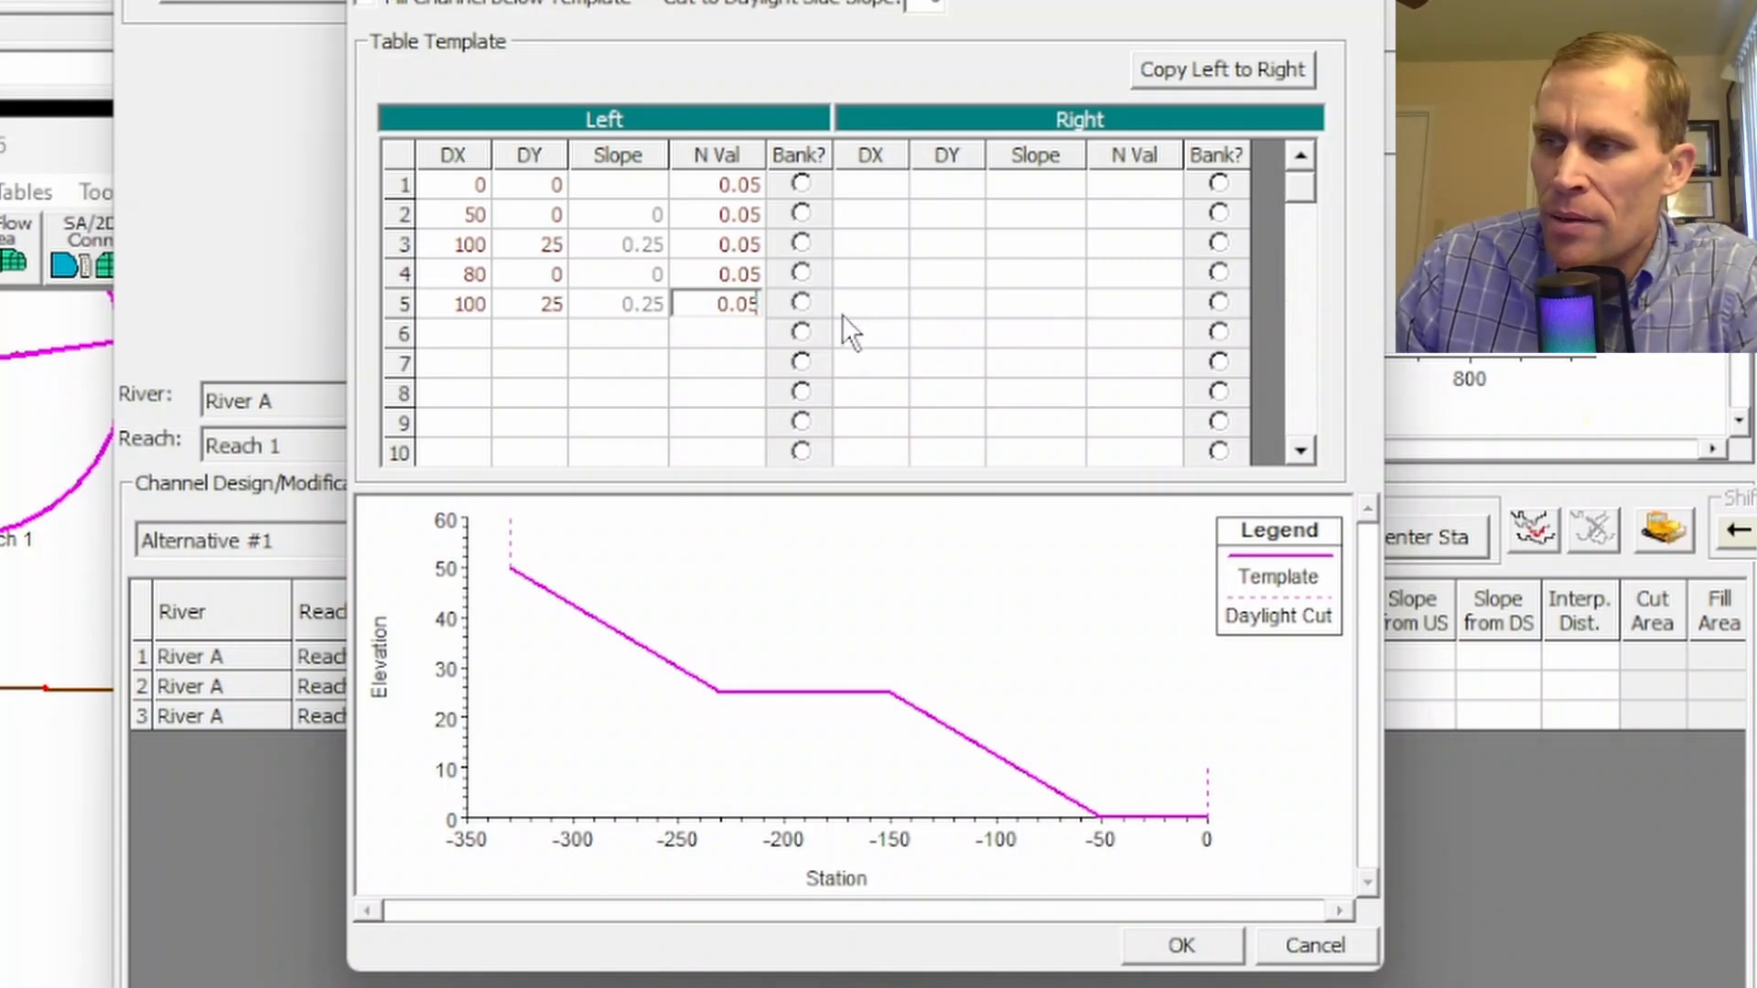
pyautogui.click(799, 245)
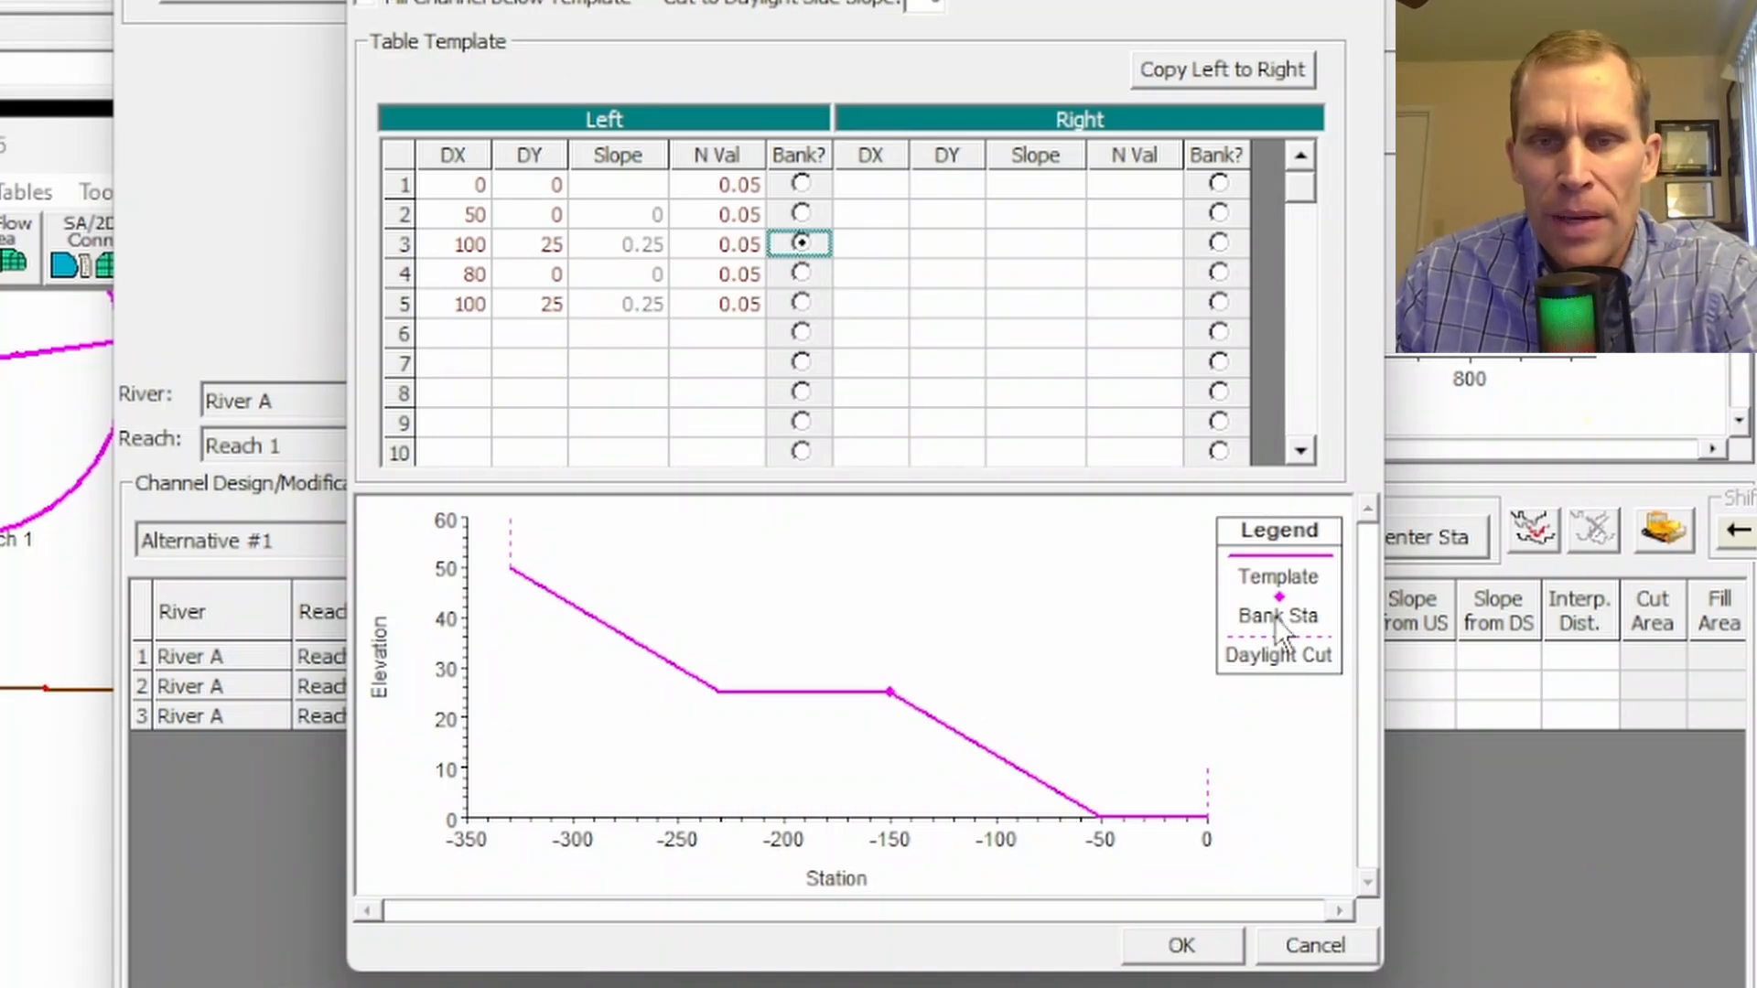
# - Copy the left side values to the right side and set the Cut to Daylight Side Slope to 4
pyautogui.click(1172, 69)
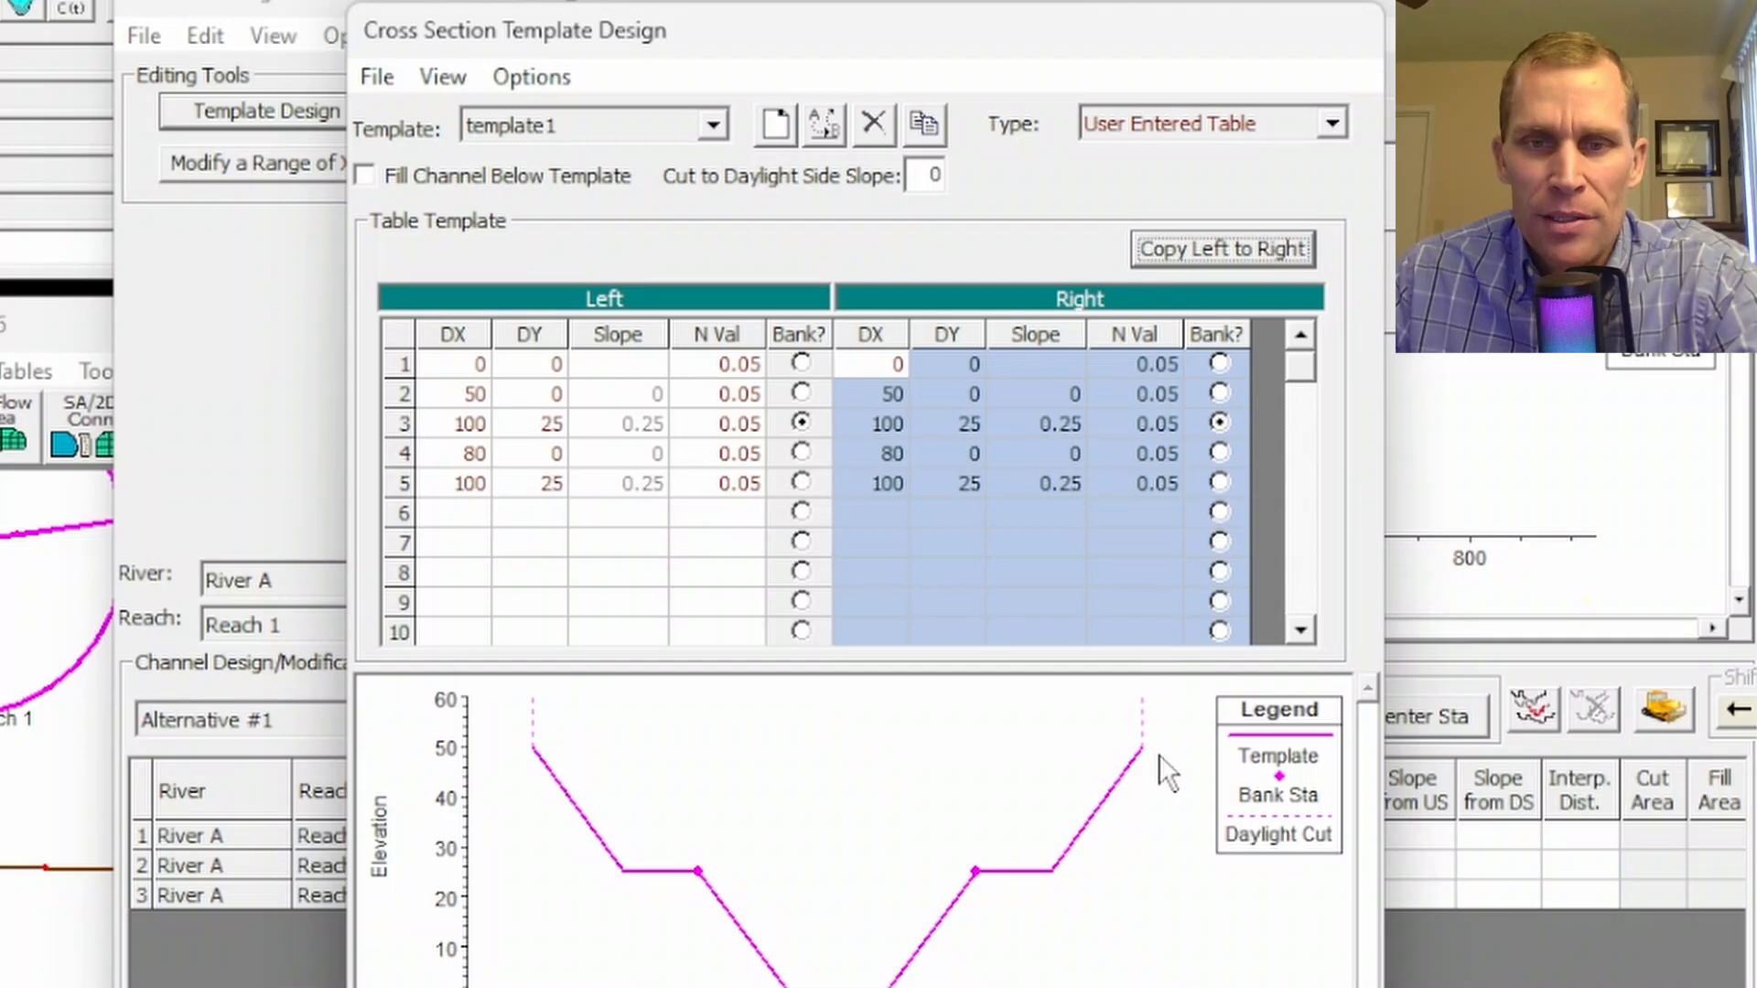
pyautogui.doubleClick(927, 174)
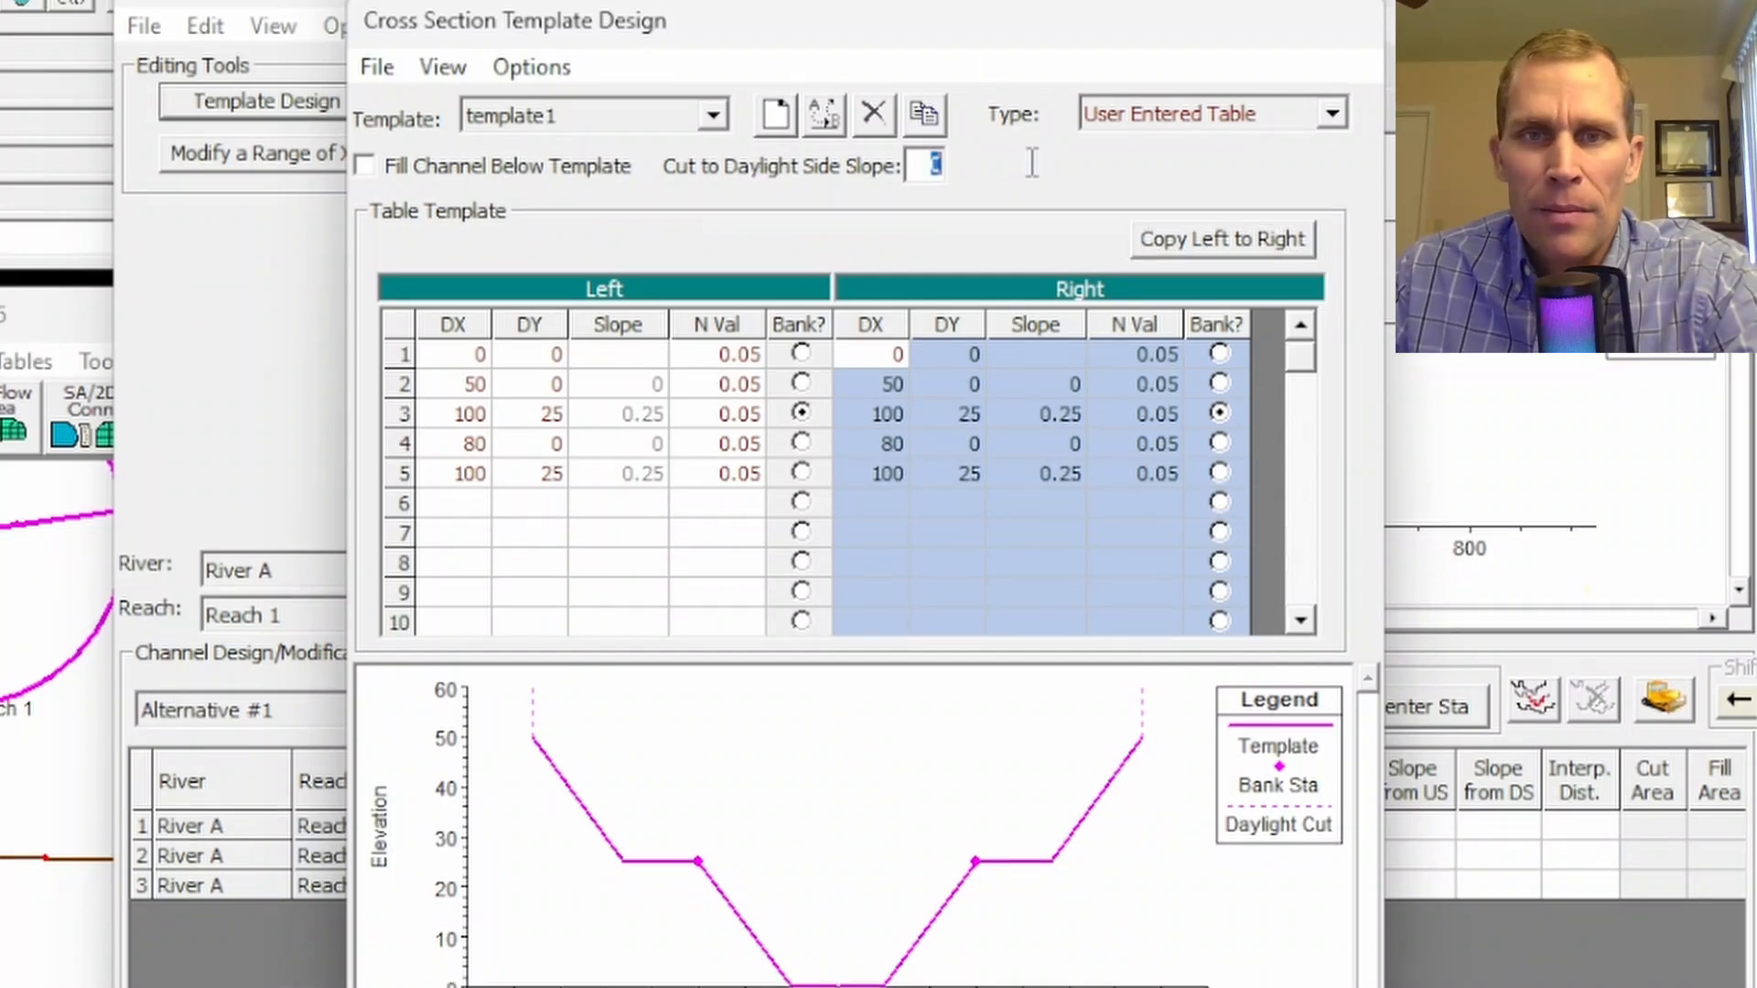
pyautogui.write('4')
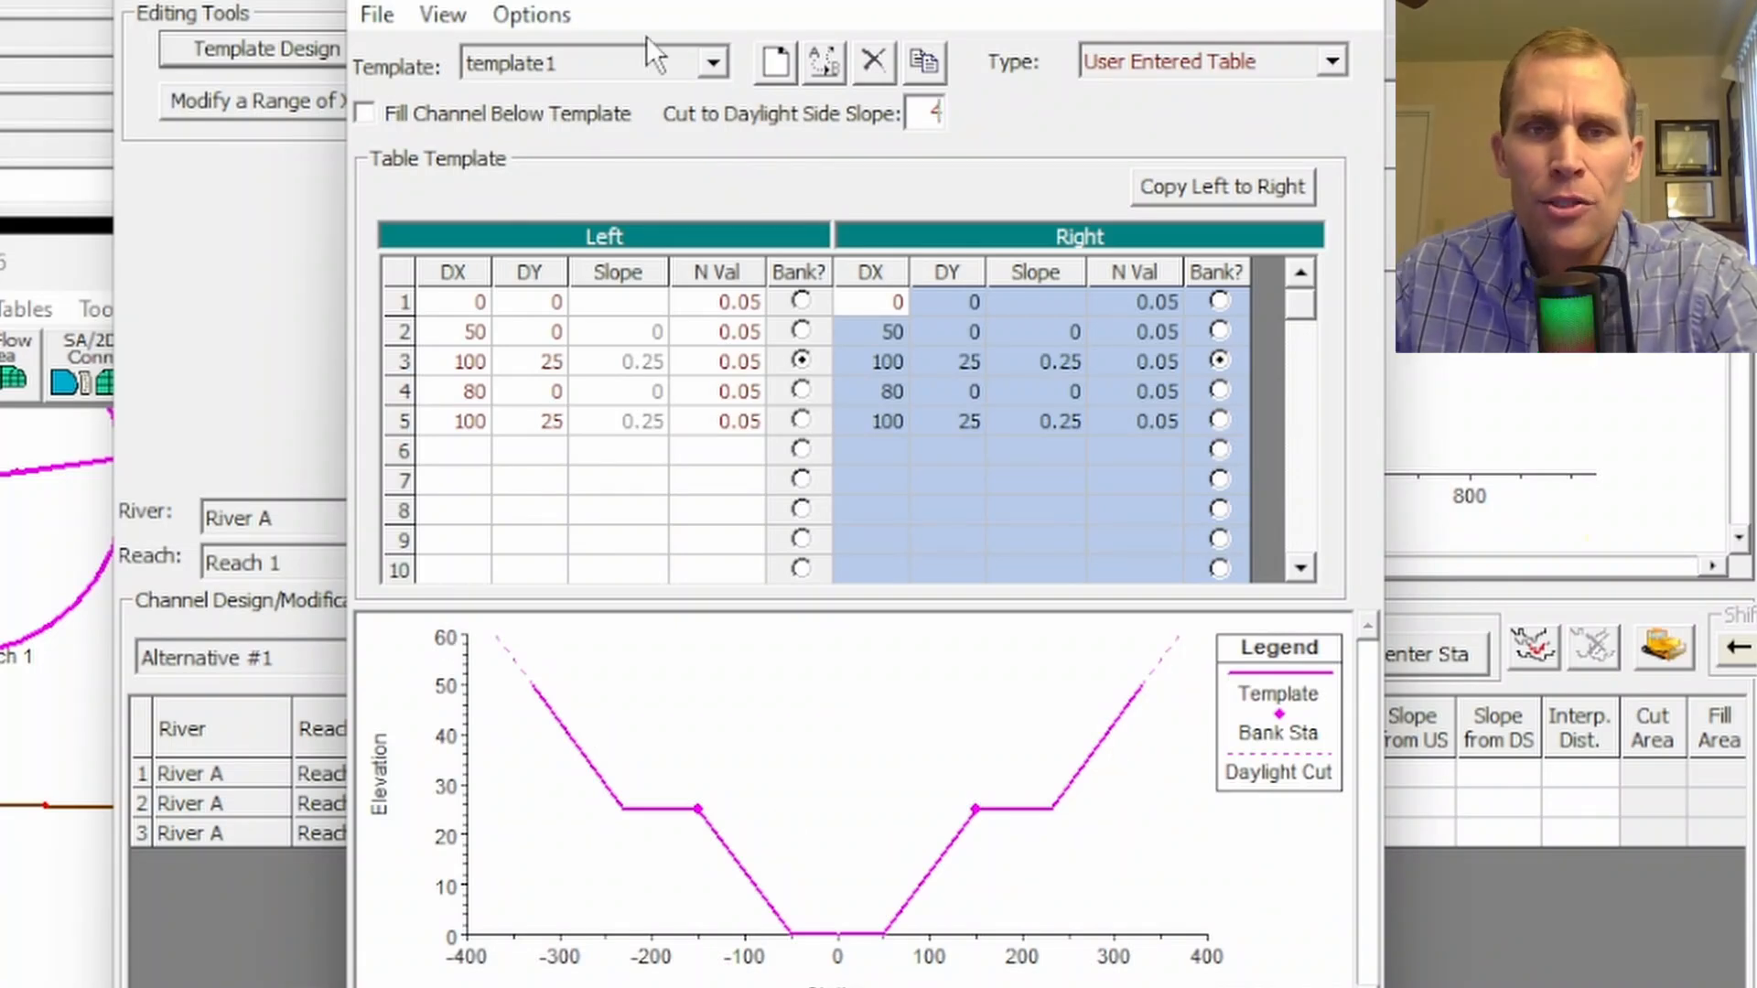
# - Create a second template named template2 and switch back to template1
pyautogui.click(773, 62)
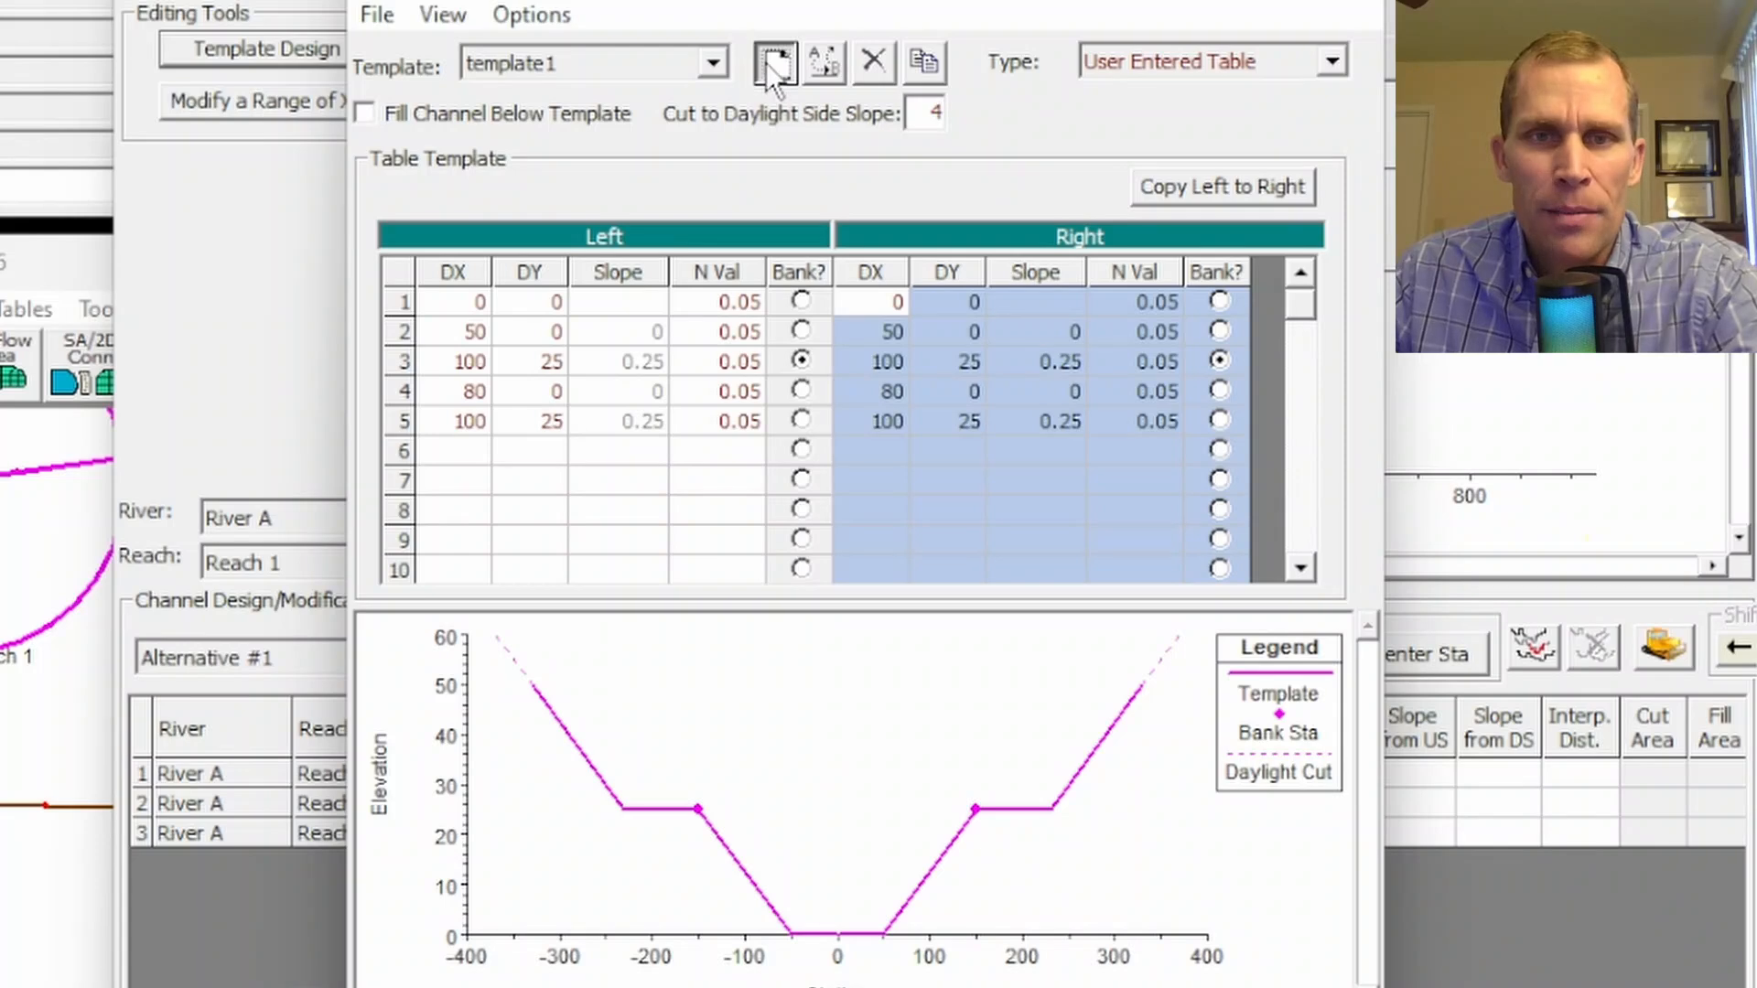
pyautogui.write('template2')
pyautogui.press('Return')
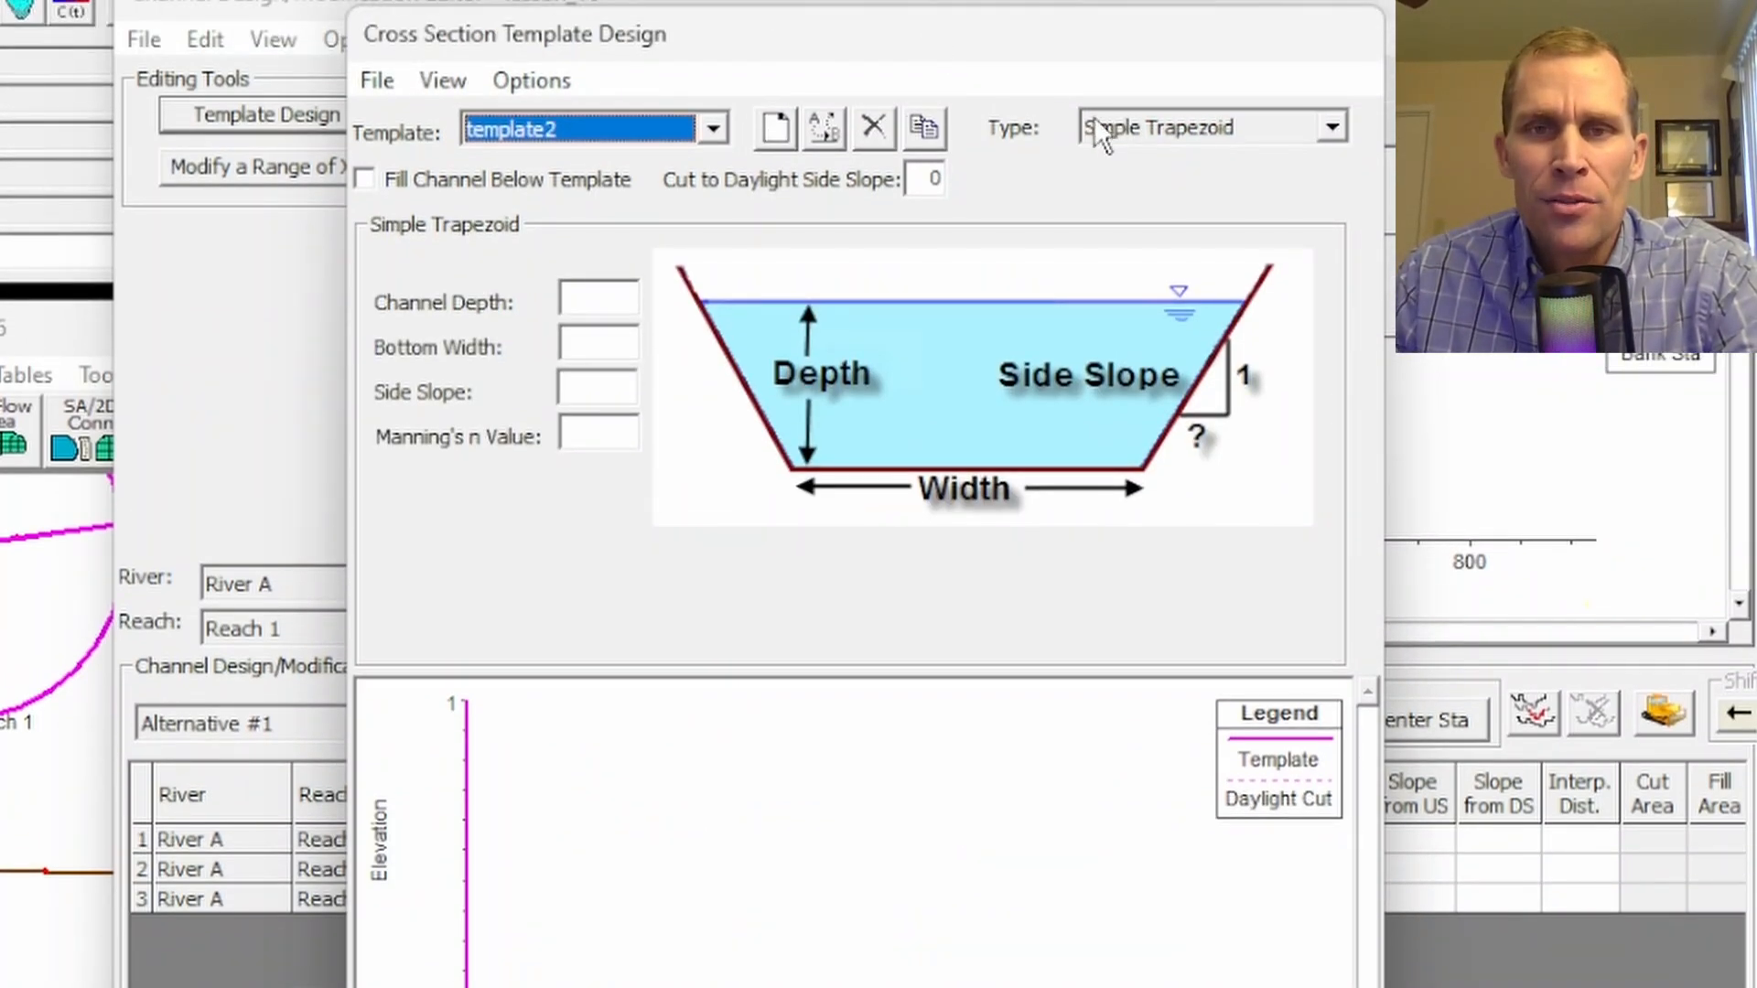
pyautogui.click(713, 128)
pyautogui.click(694, 156)
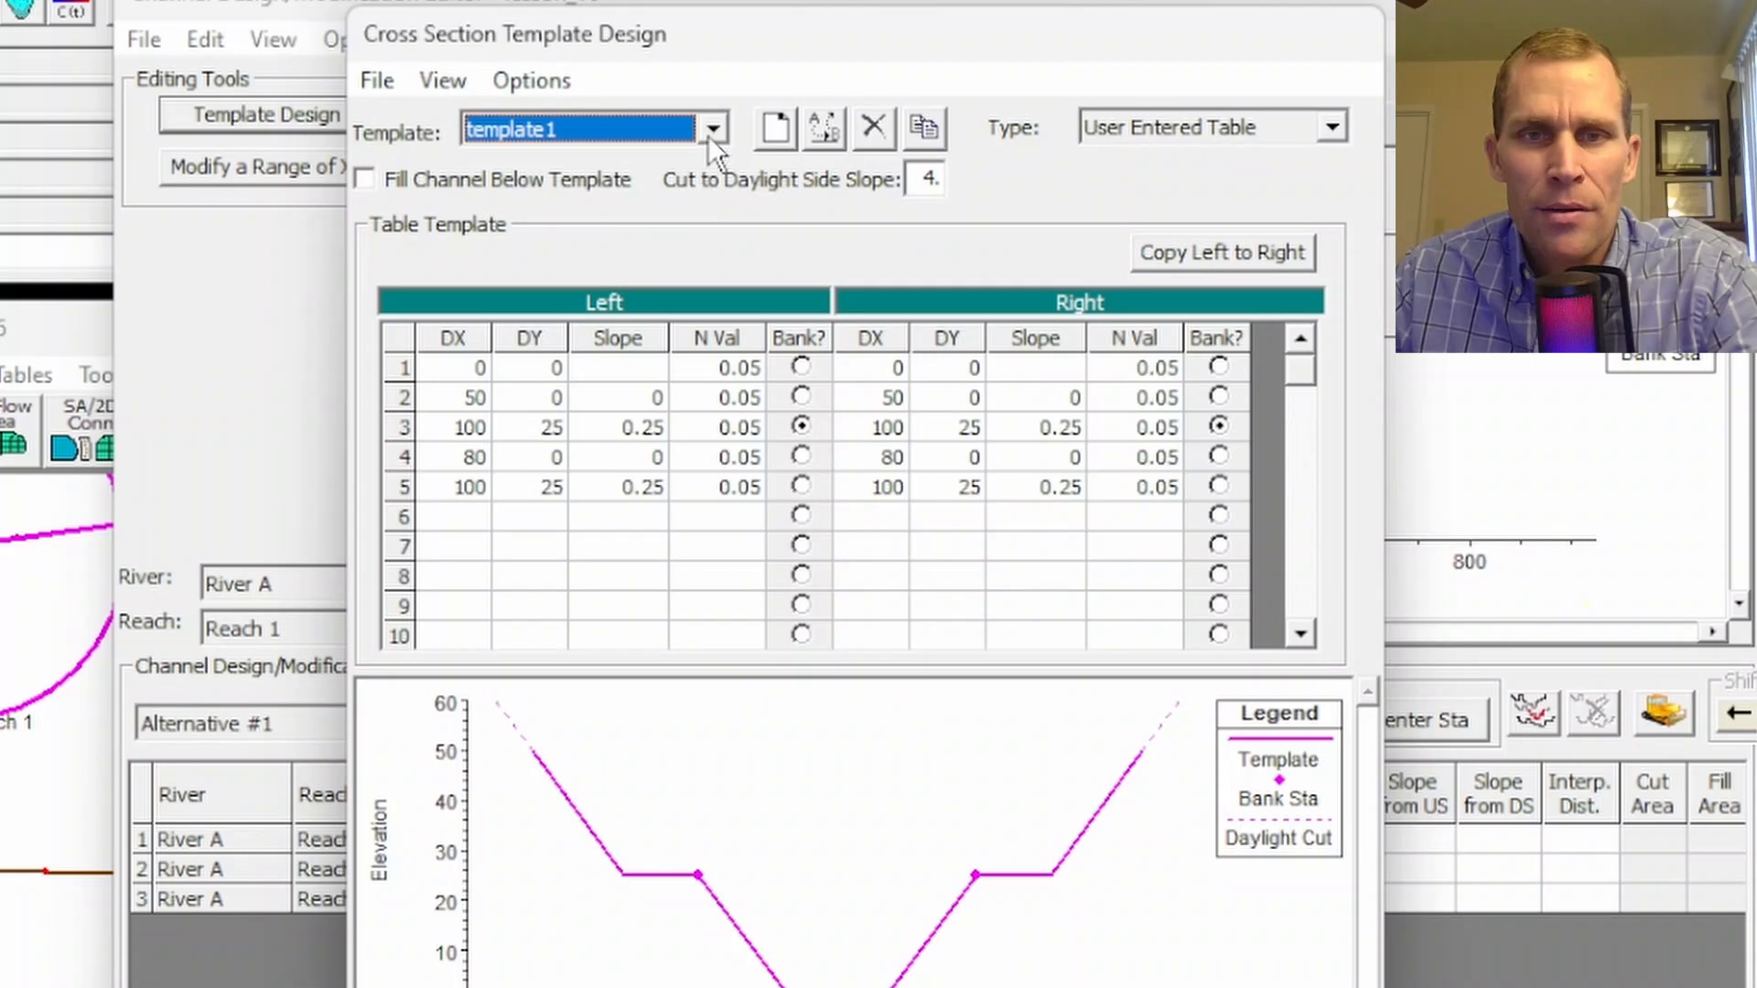
# - Switch to template2 and keep its type as Simple Trapezoid
pyautogui.click(713, 130)
pyautogui.click(663, 181)
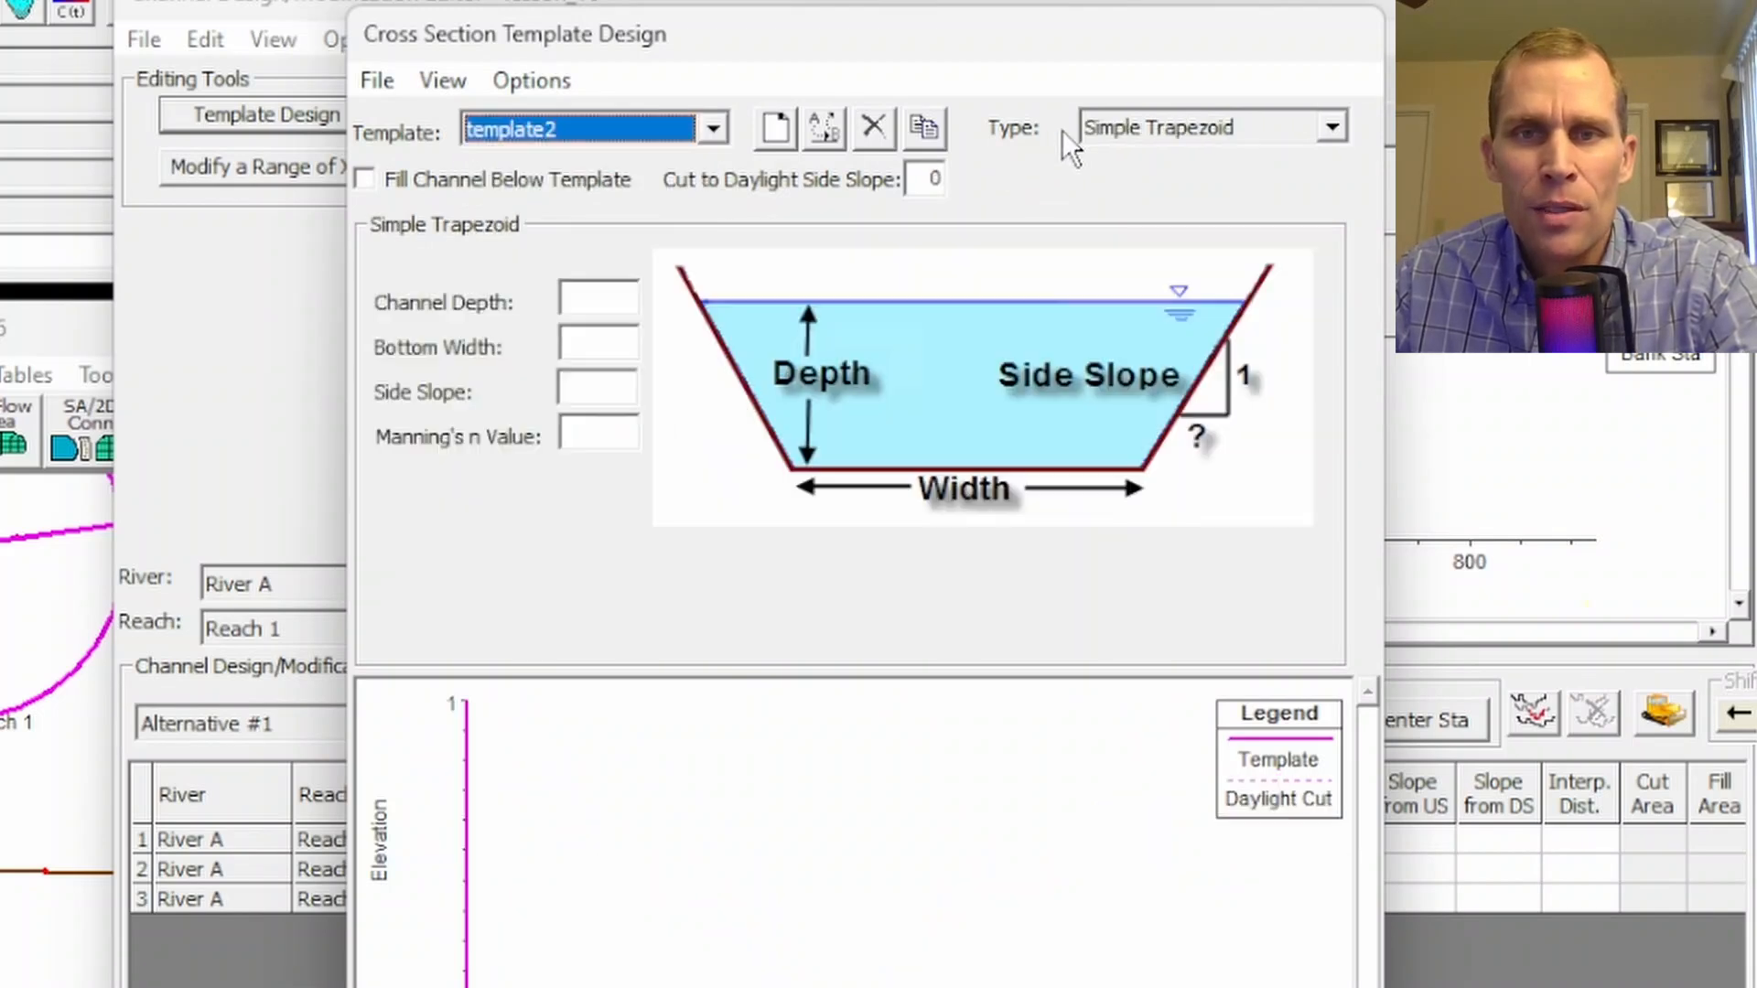
pyautogui.click(1130, 126)
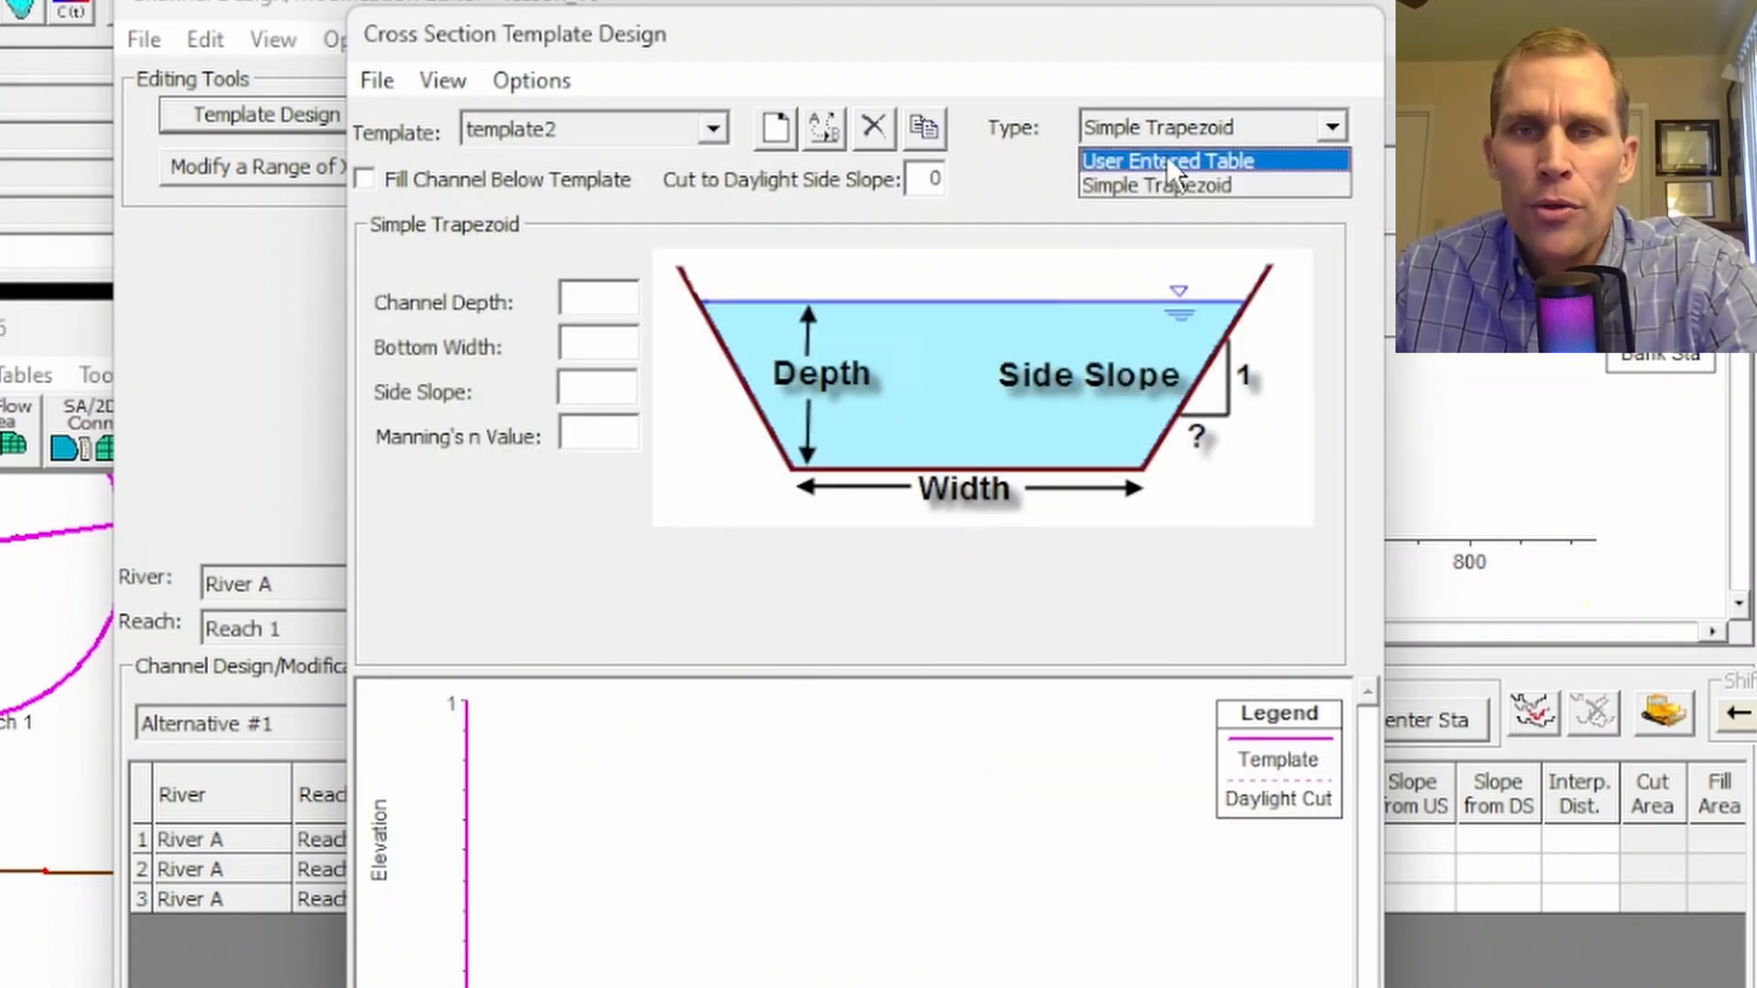
pyautogui.click(1167, 160)
pyautogui.click(1140, 126)
pyautogui.click(1145, 187)
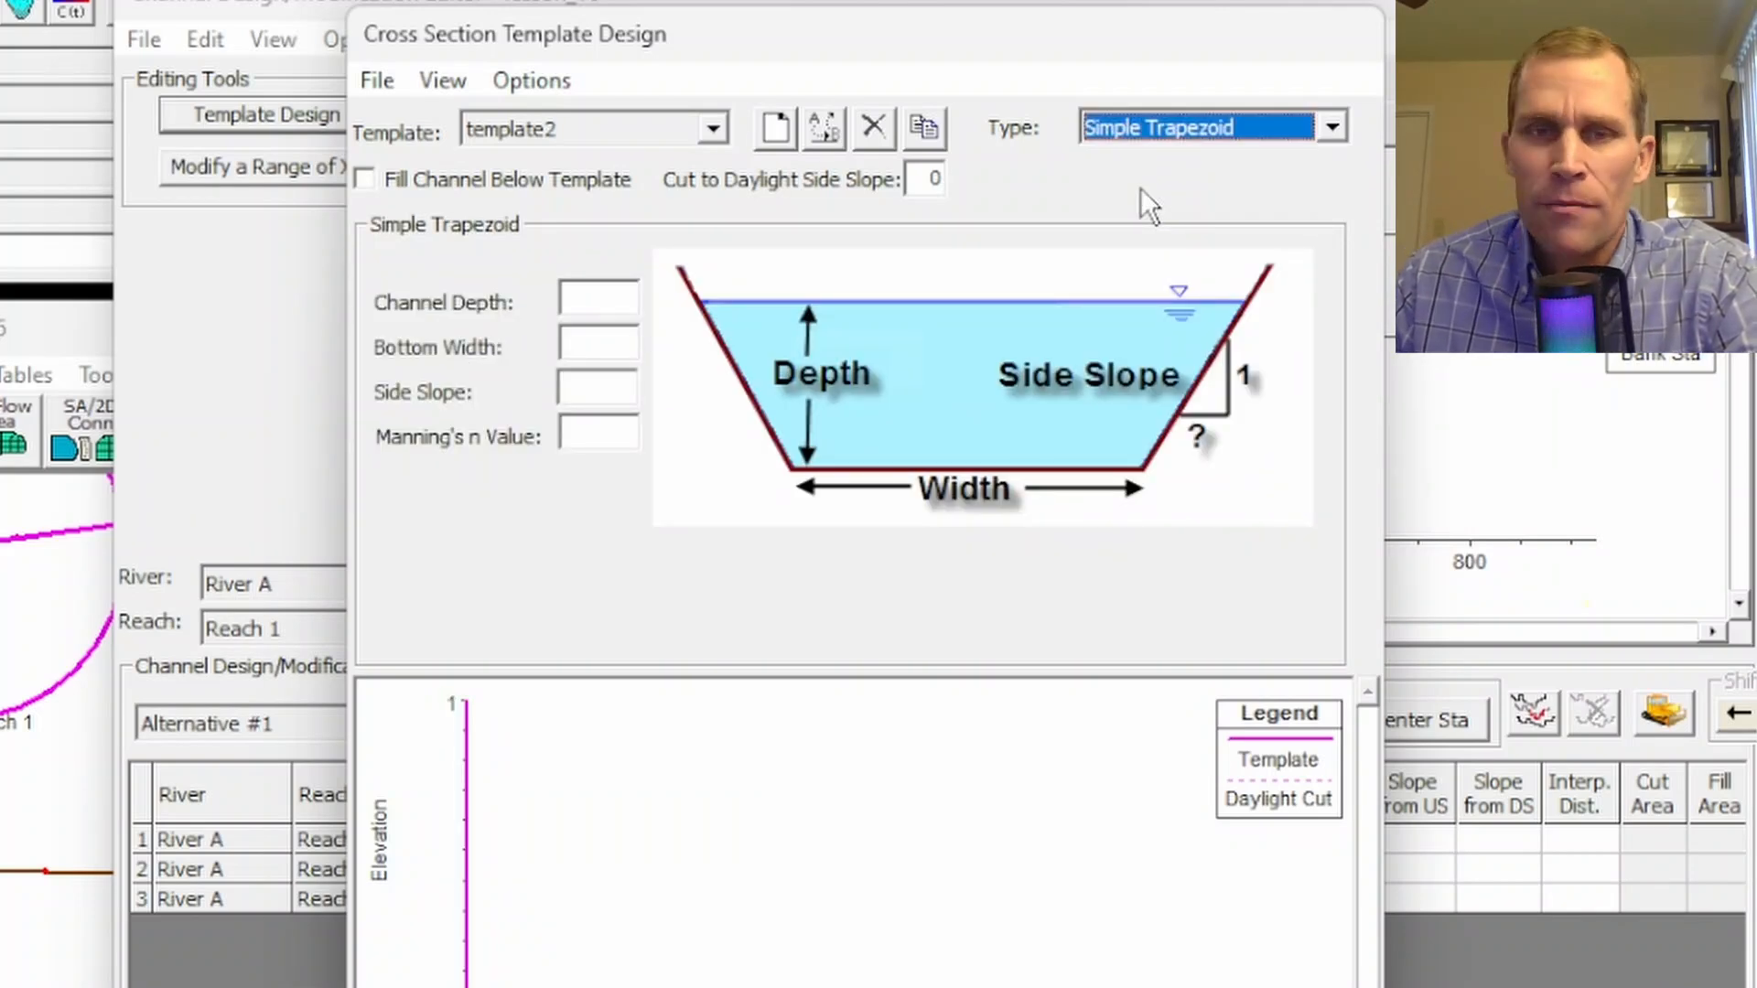
# - Define template2's trapezoid with channel depth 25, bottom width 100, side slope 4 and Manning's n value 0.05
pyautogui.click(599, 302)
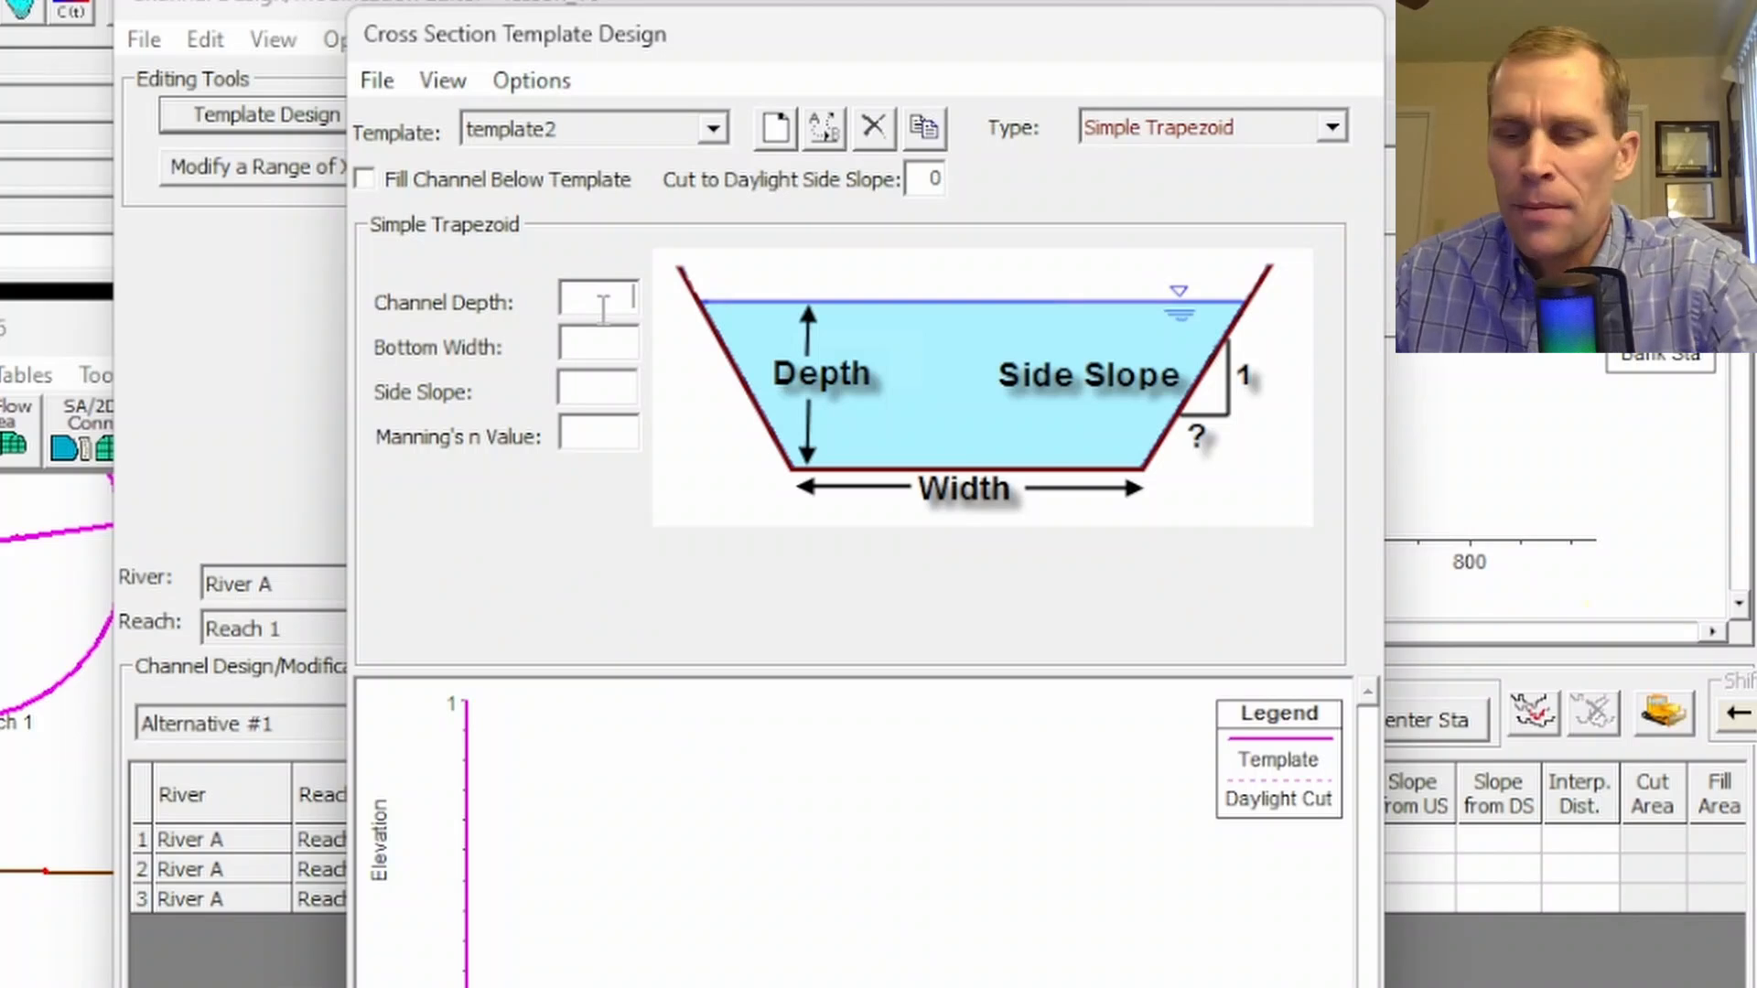
pyautogui.write('25')
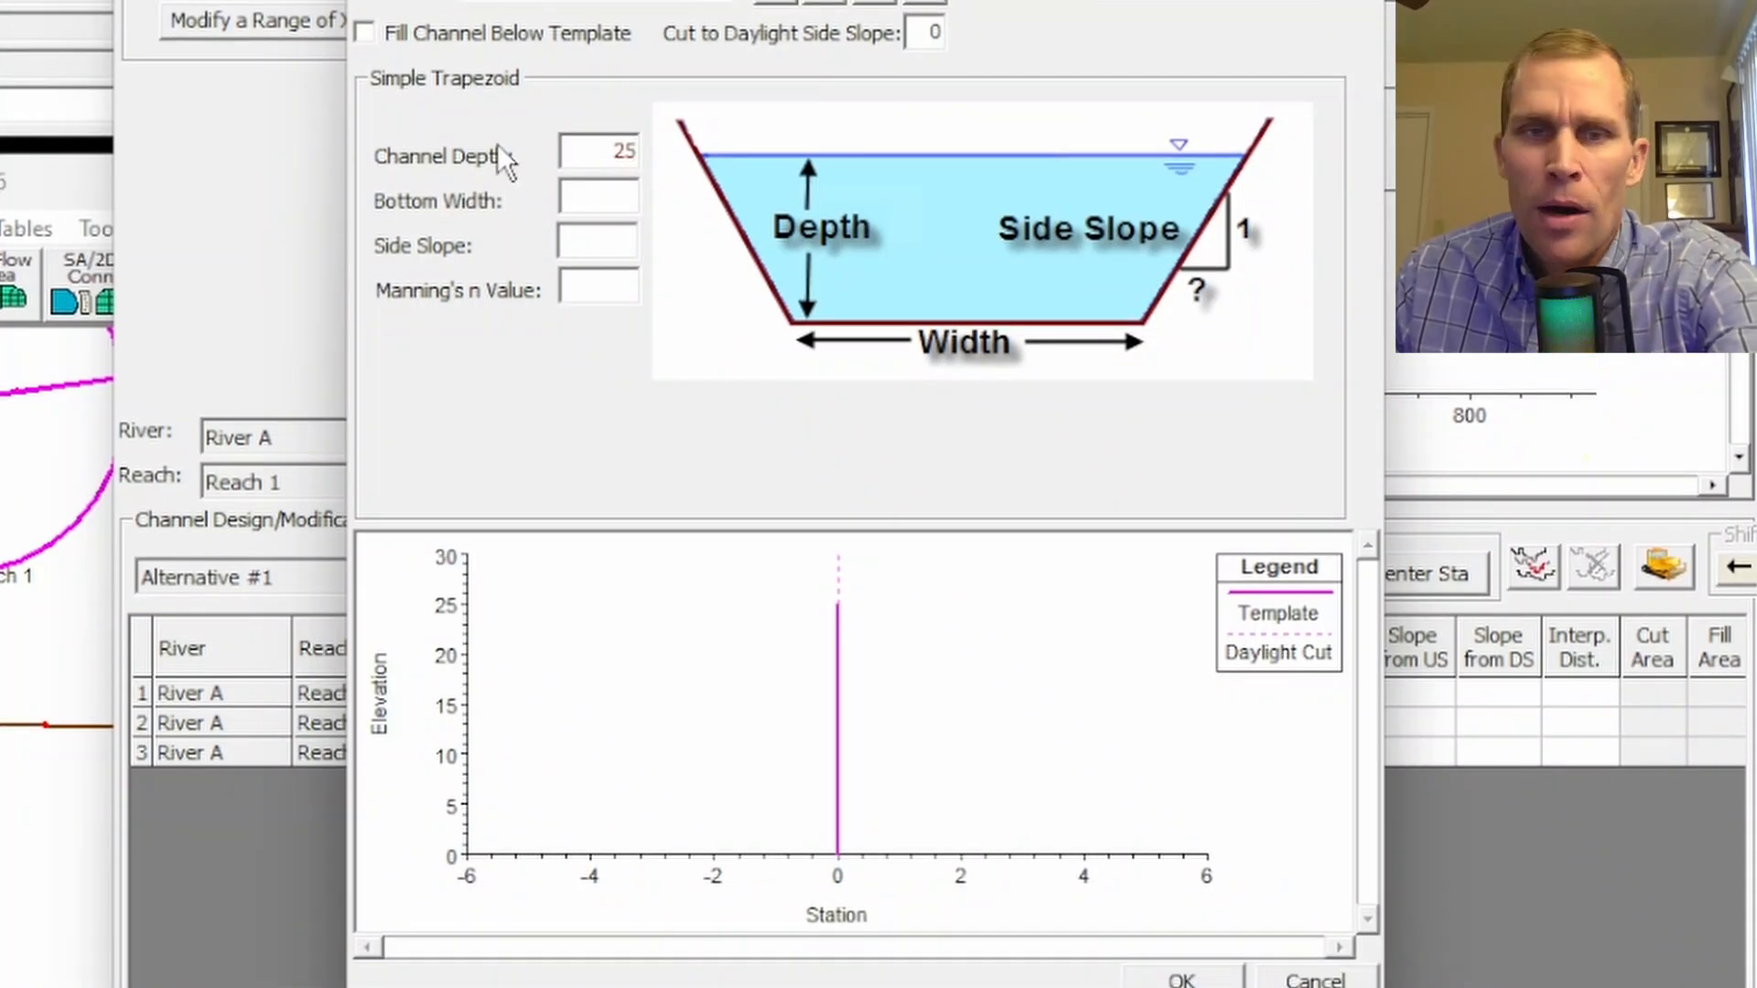
pyautogui.click(587, 202)
pyautogui.write('100')
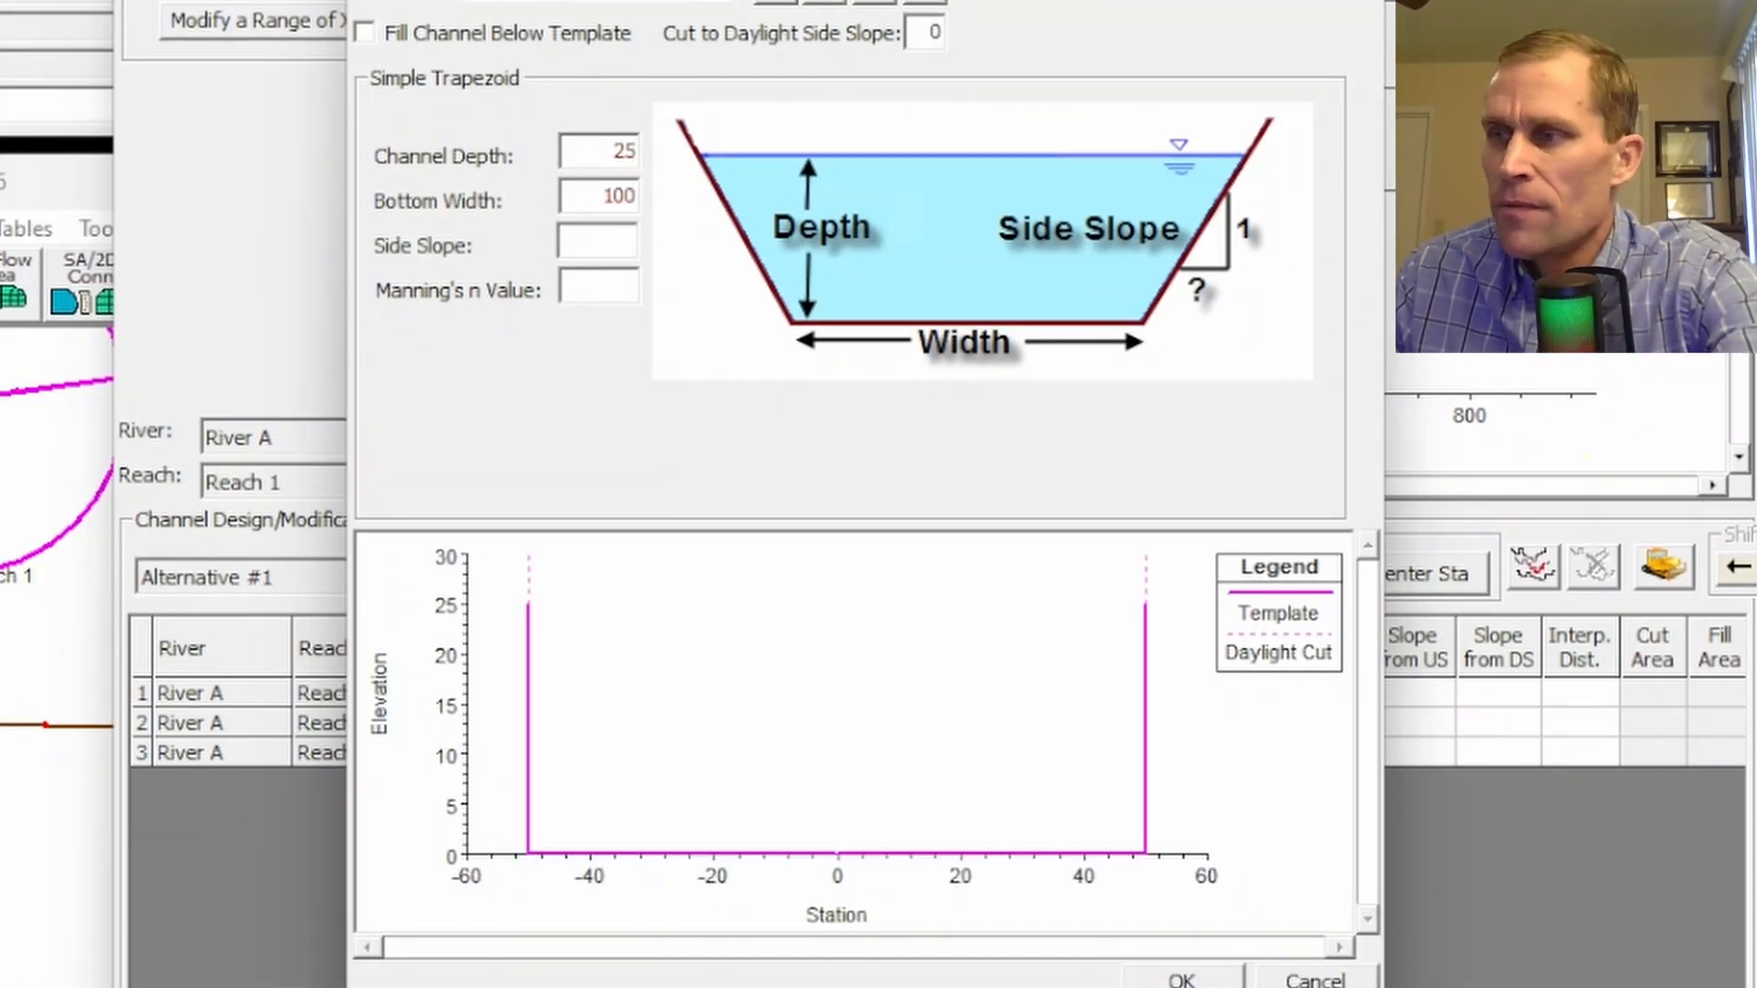
pyautogui.click(587, 245)
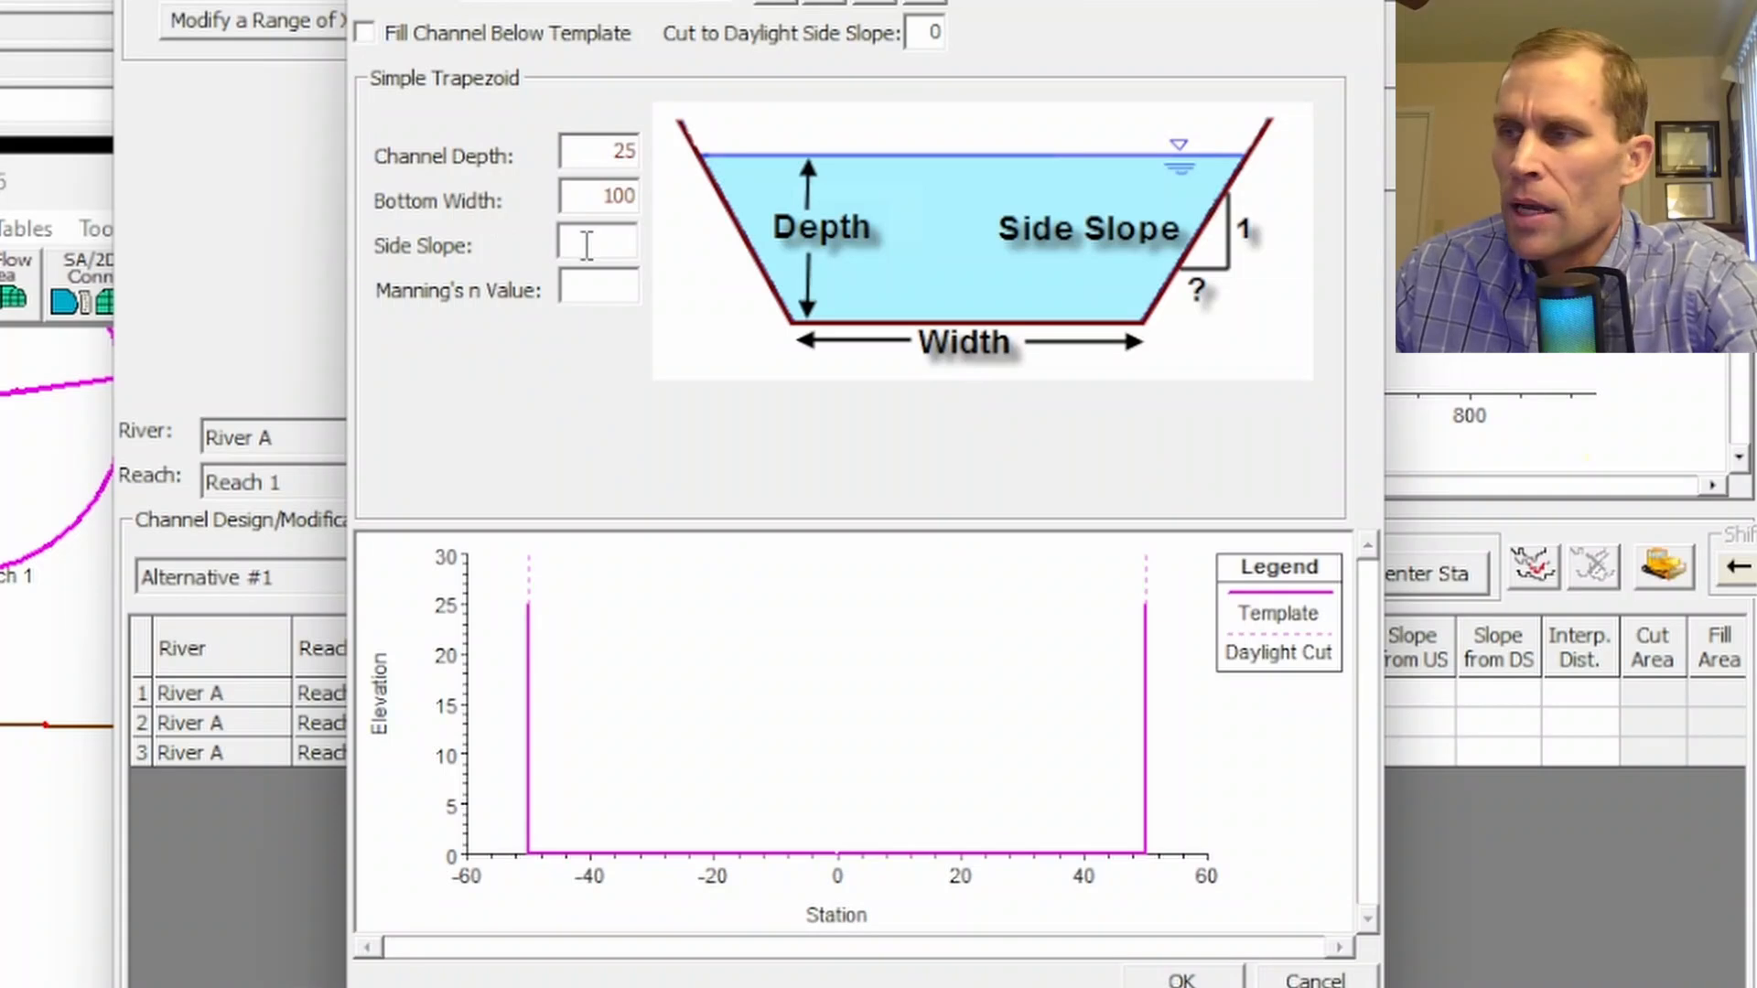
pyautogui.write('4')
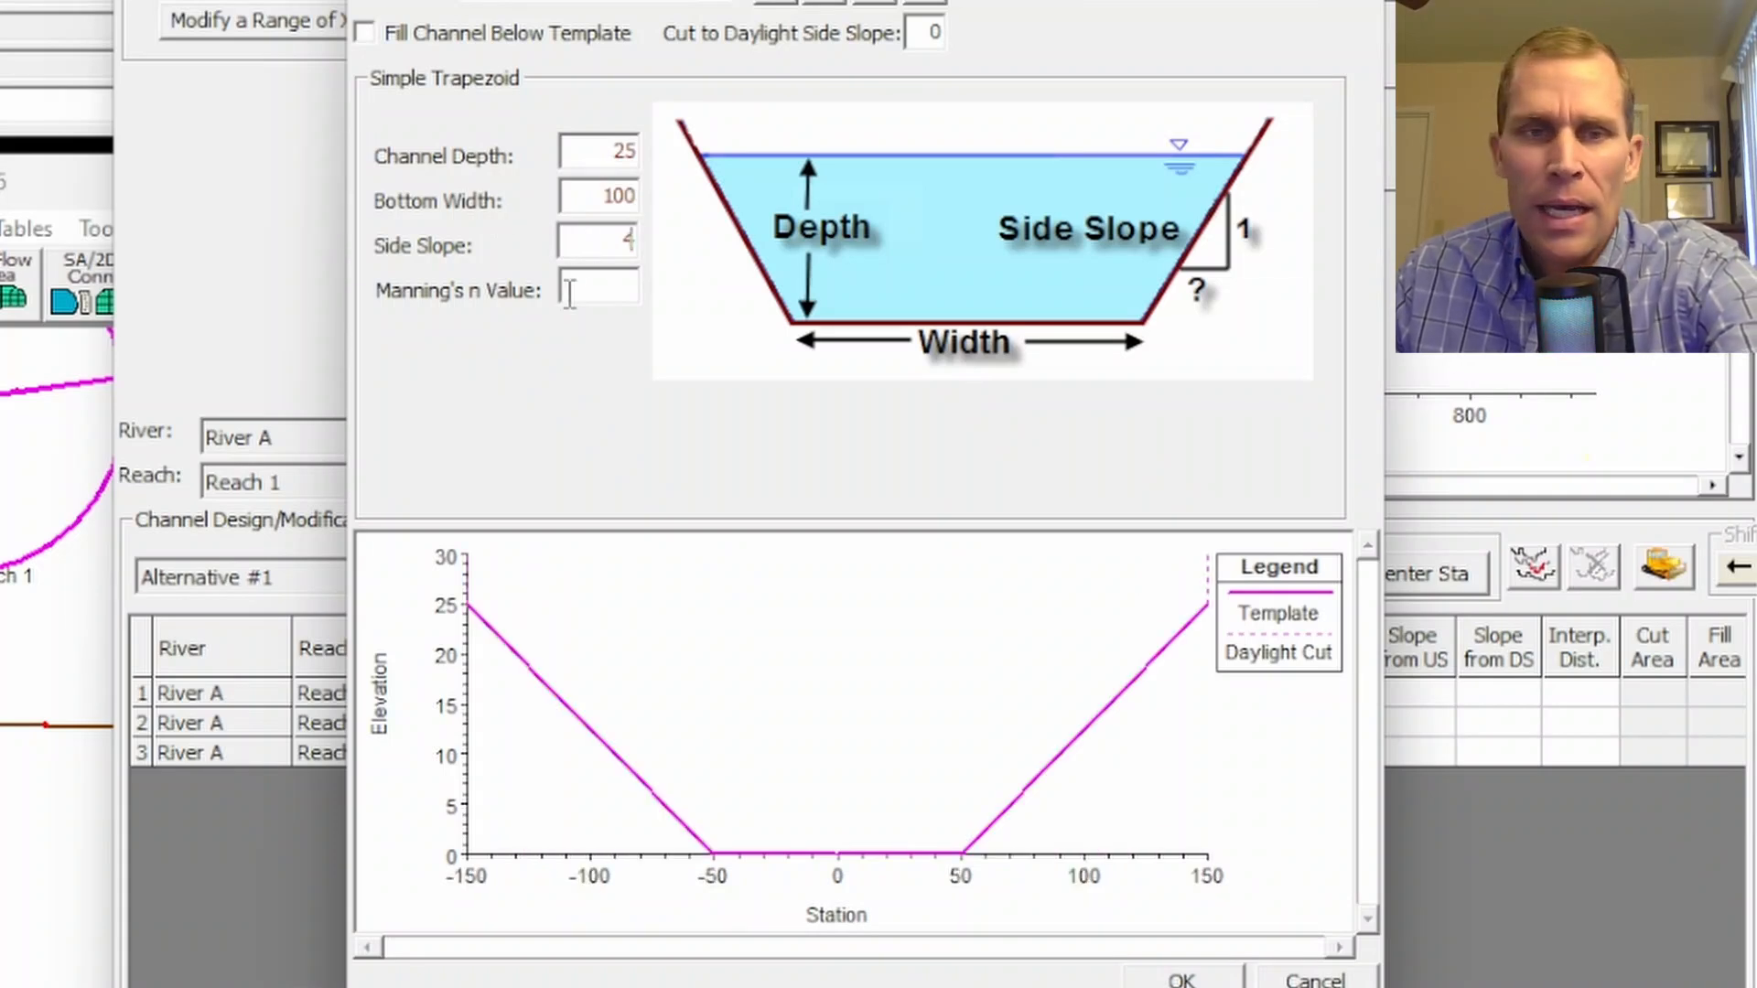
pyautogui.click(592, 284)
pyautogui.write('0.05')
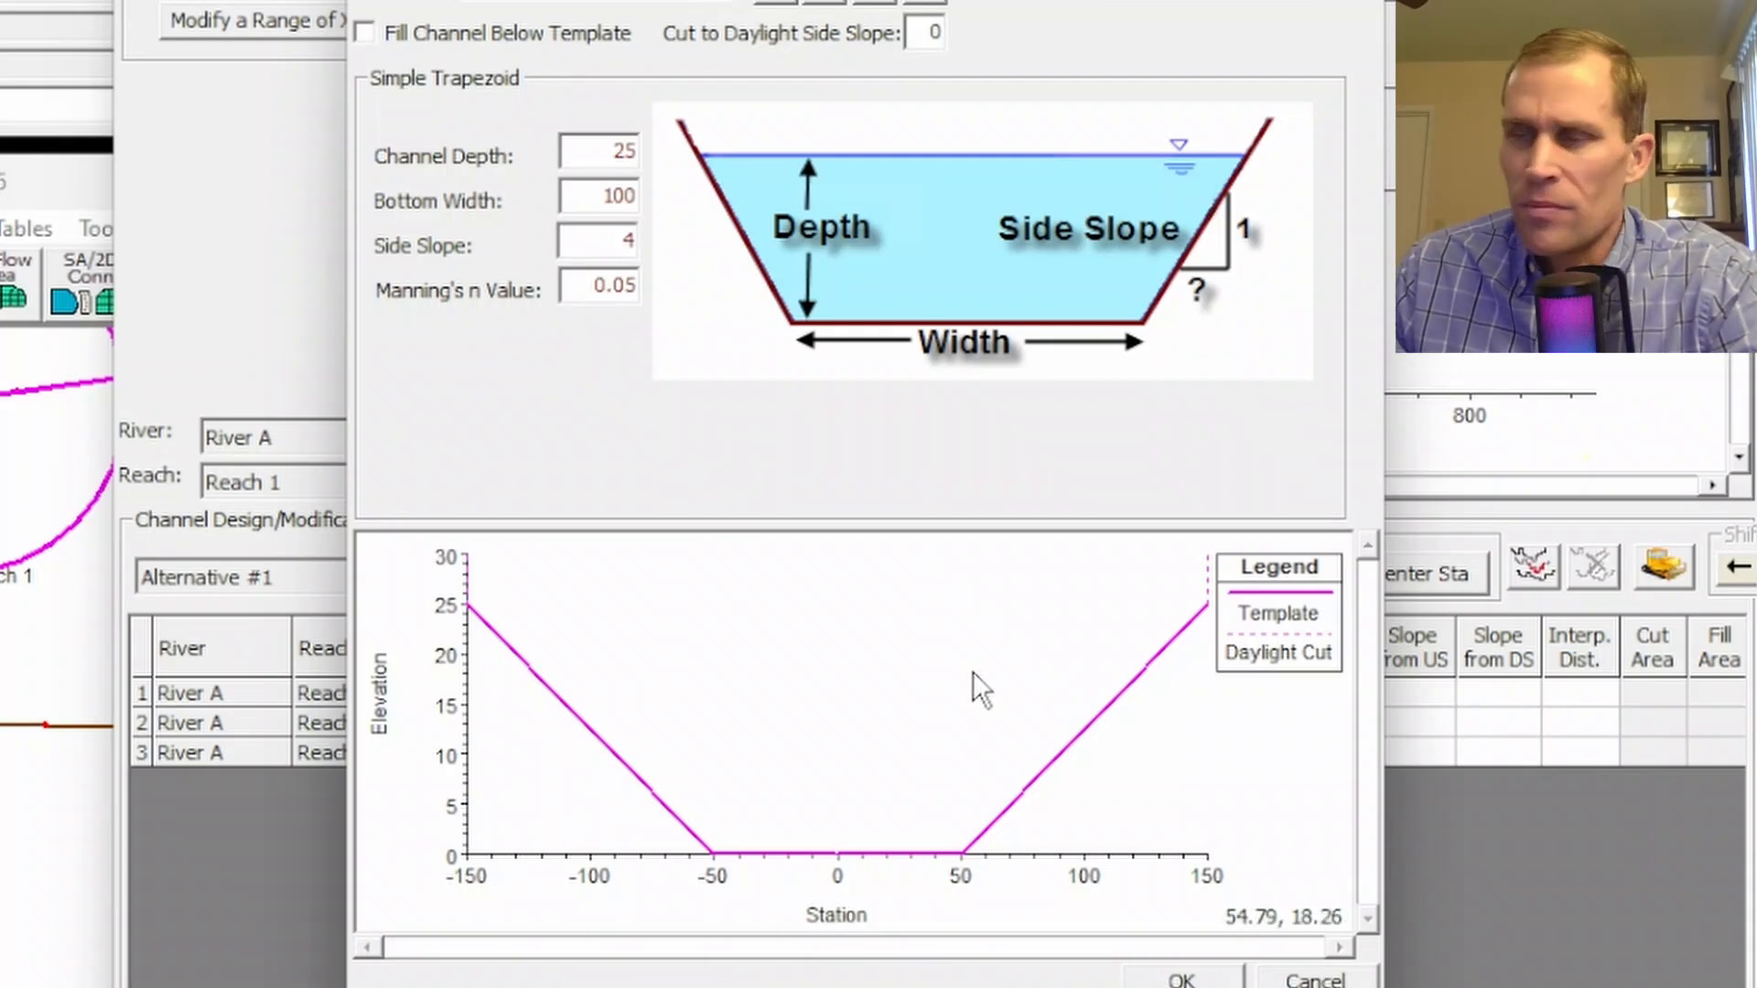
# - Set template2's Cut to Daylight Side Slope to 4, enable Fill Channel Below Template and accept the design
pyautogui.doubleClick(935, 32)
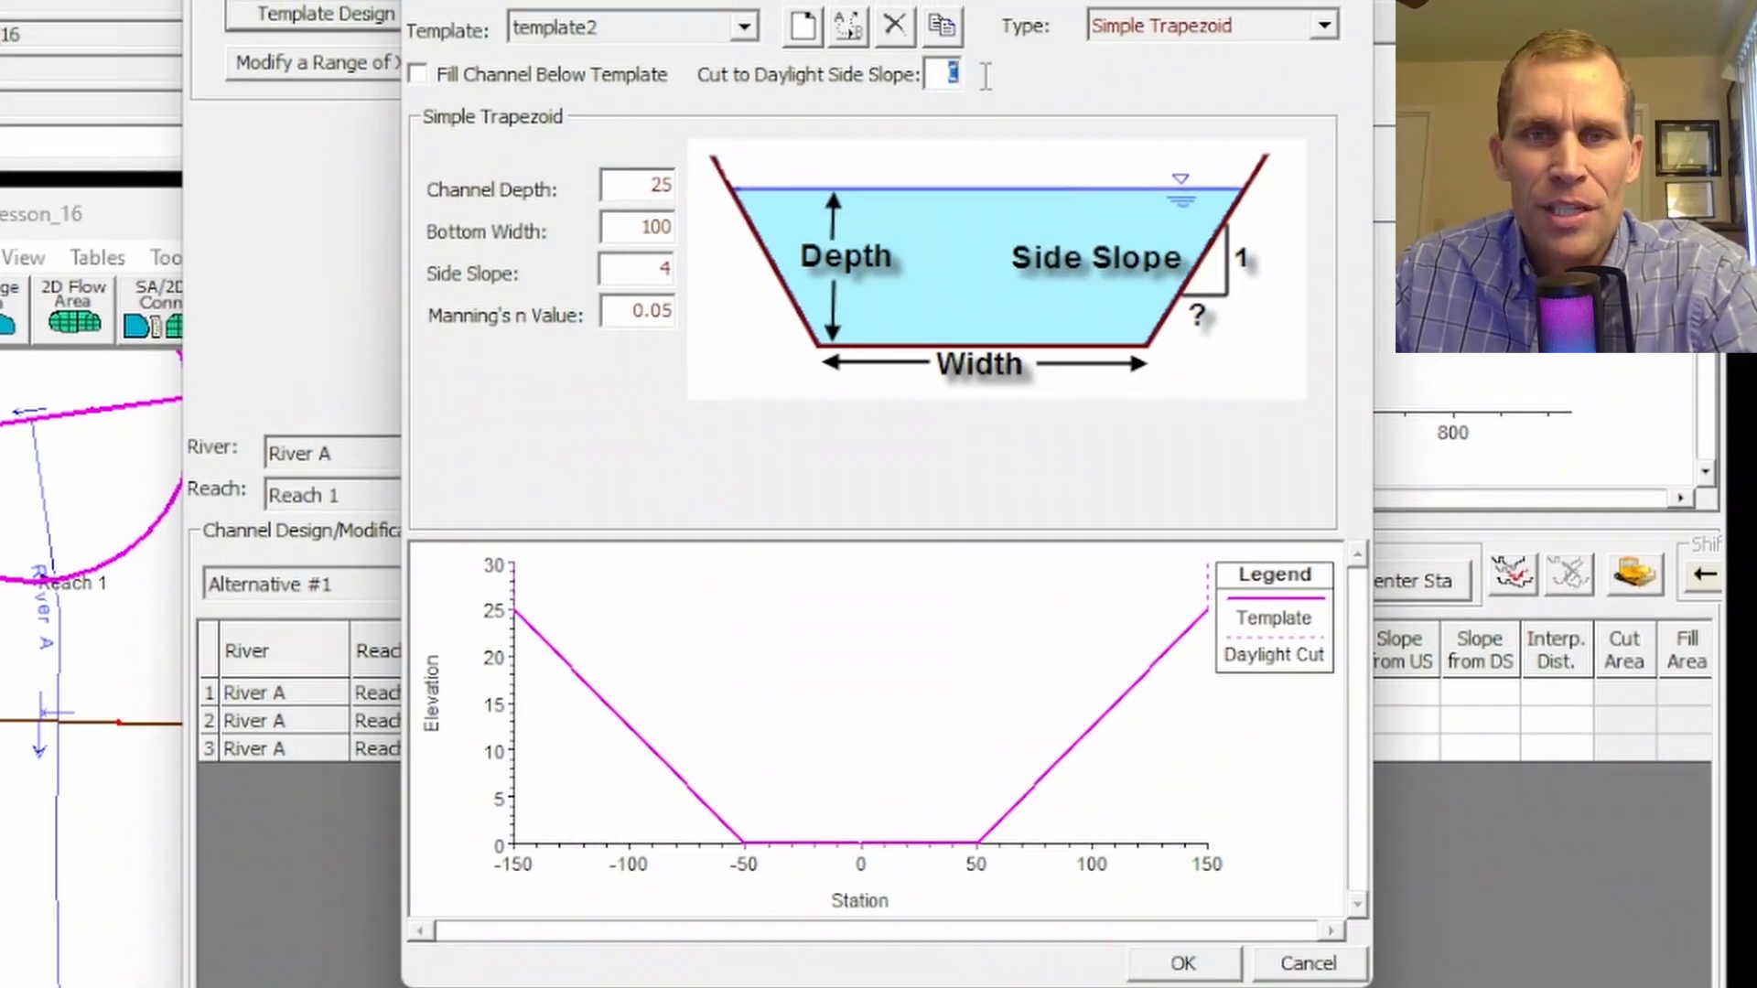
pyautogui.write('4.')
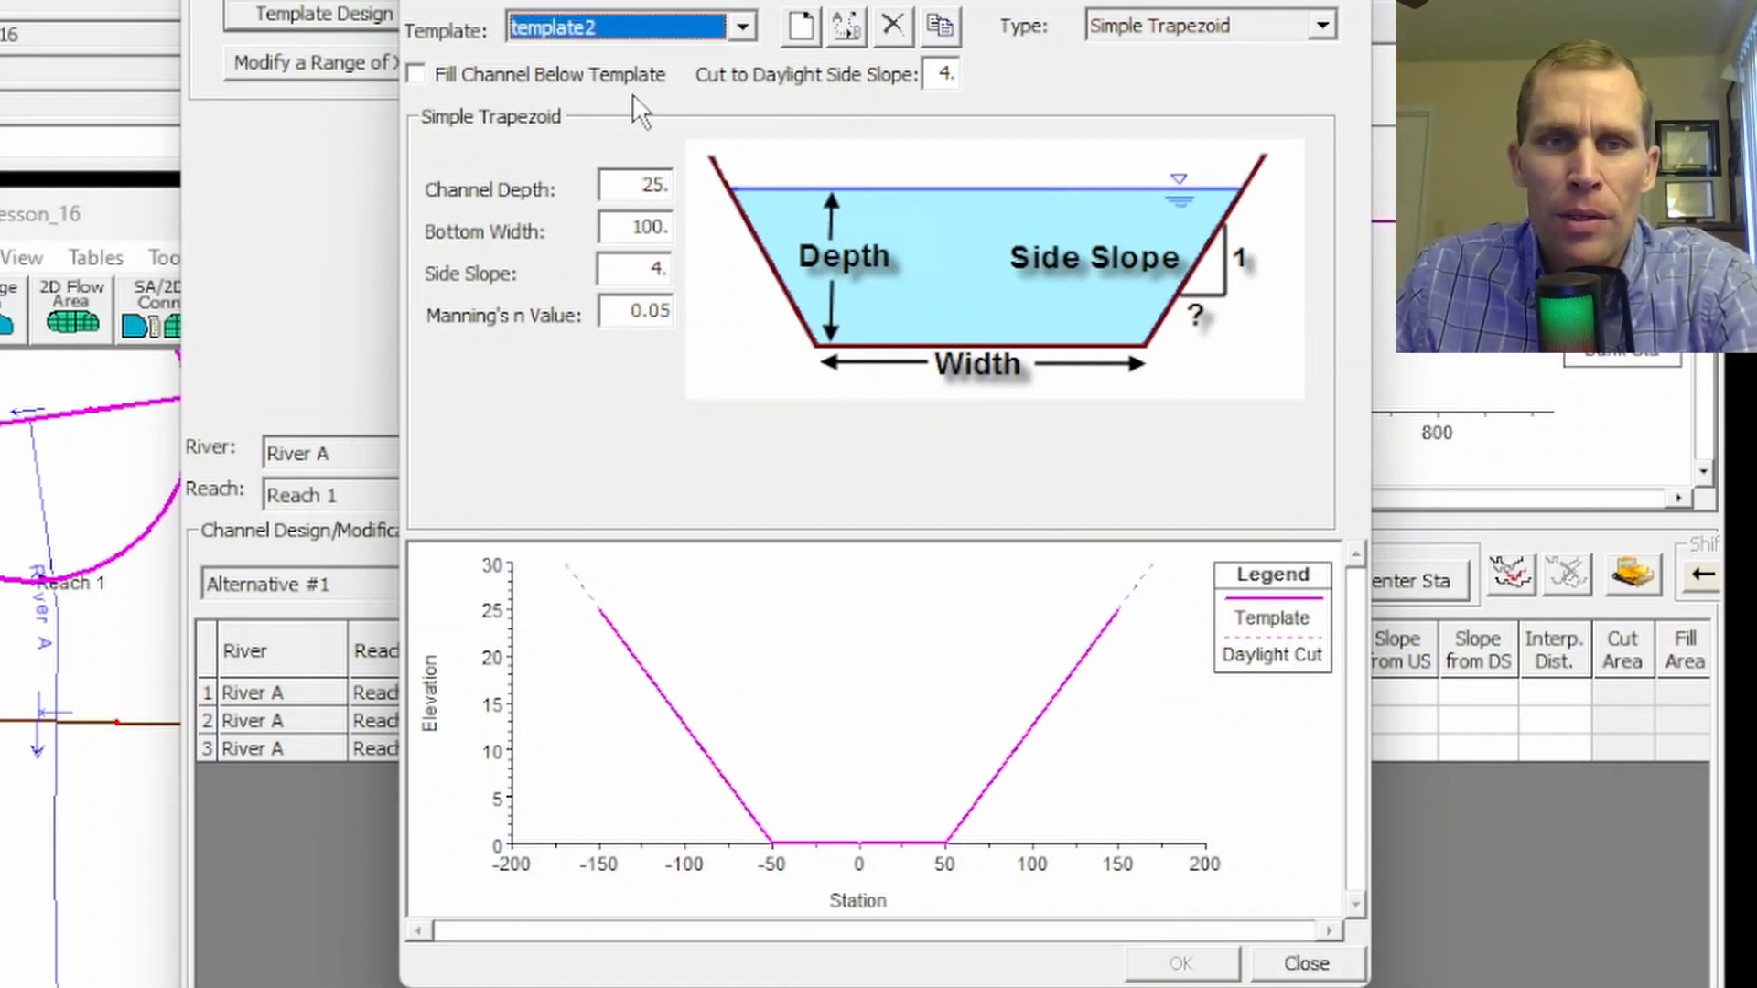
pyautogui.click(417, 73)
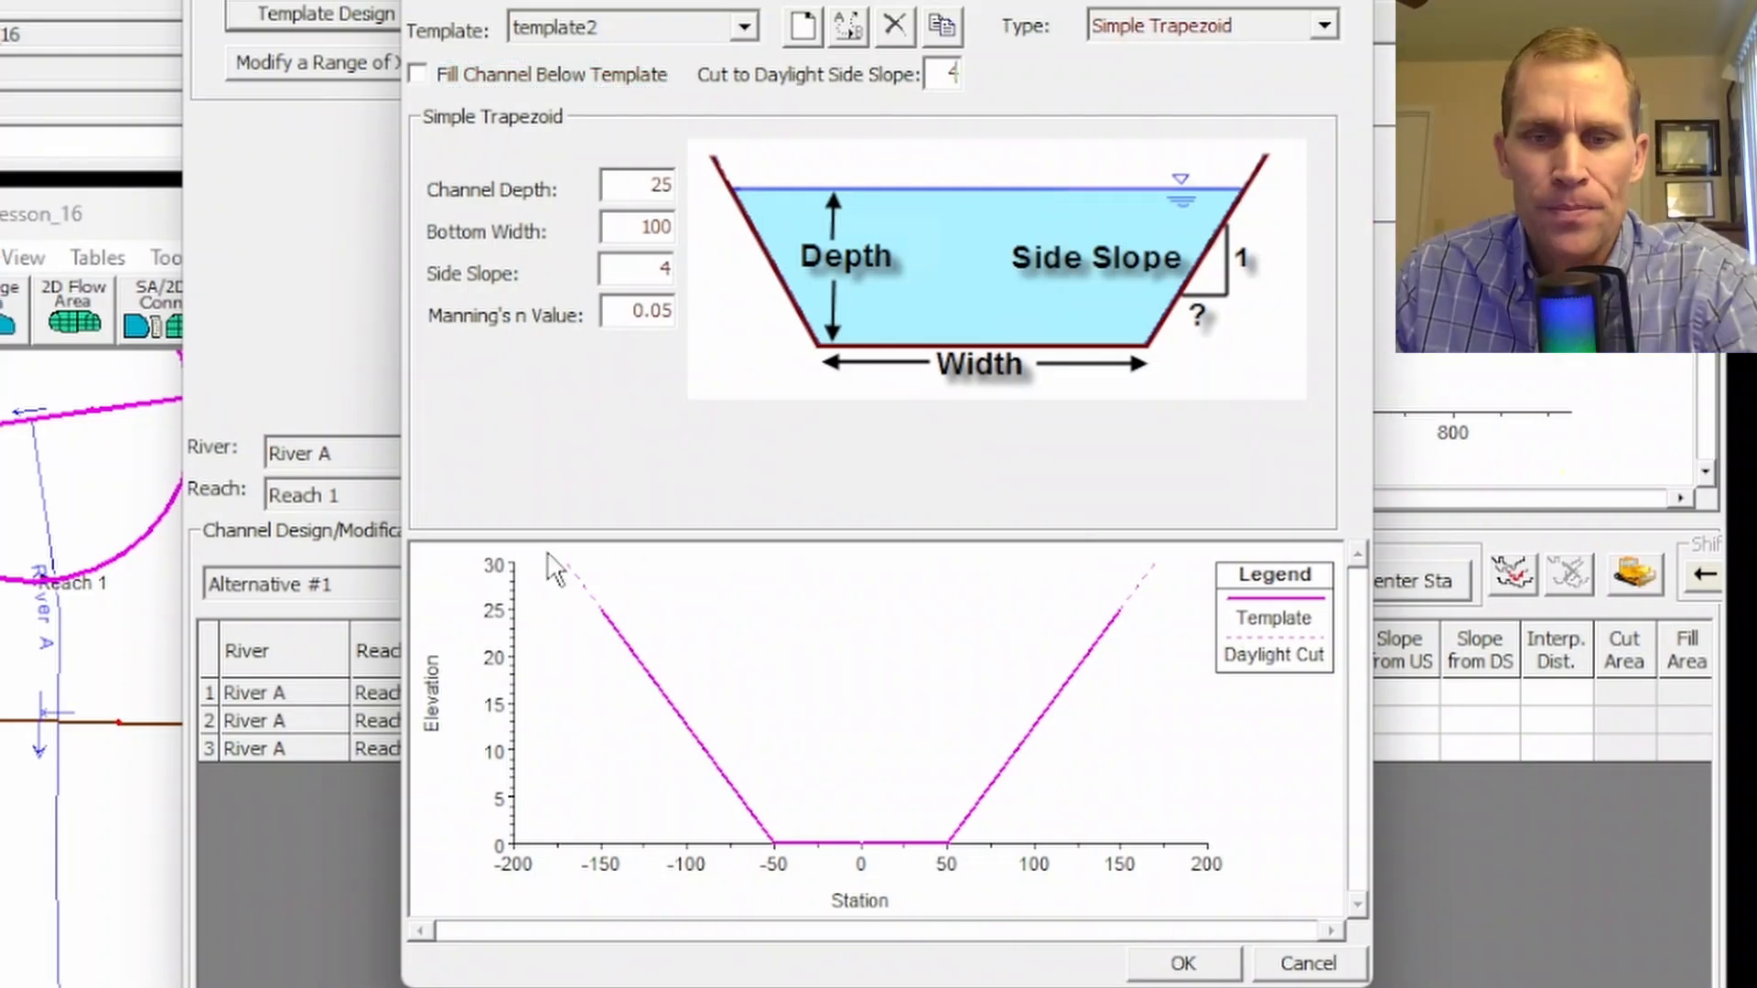
pyautogui.click(1182, 963)
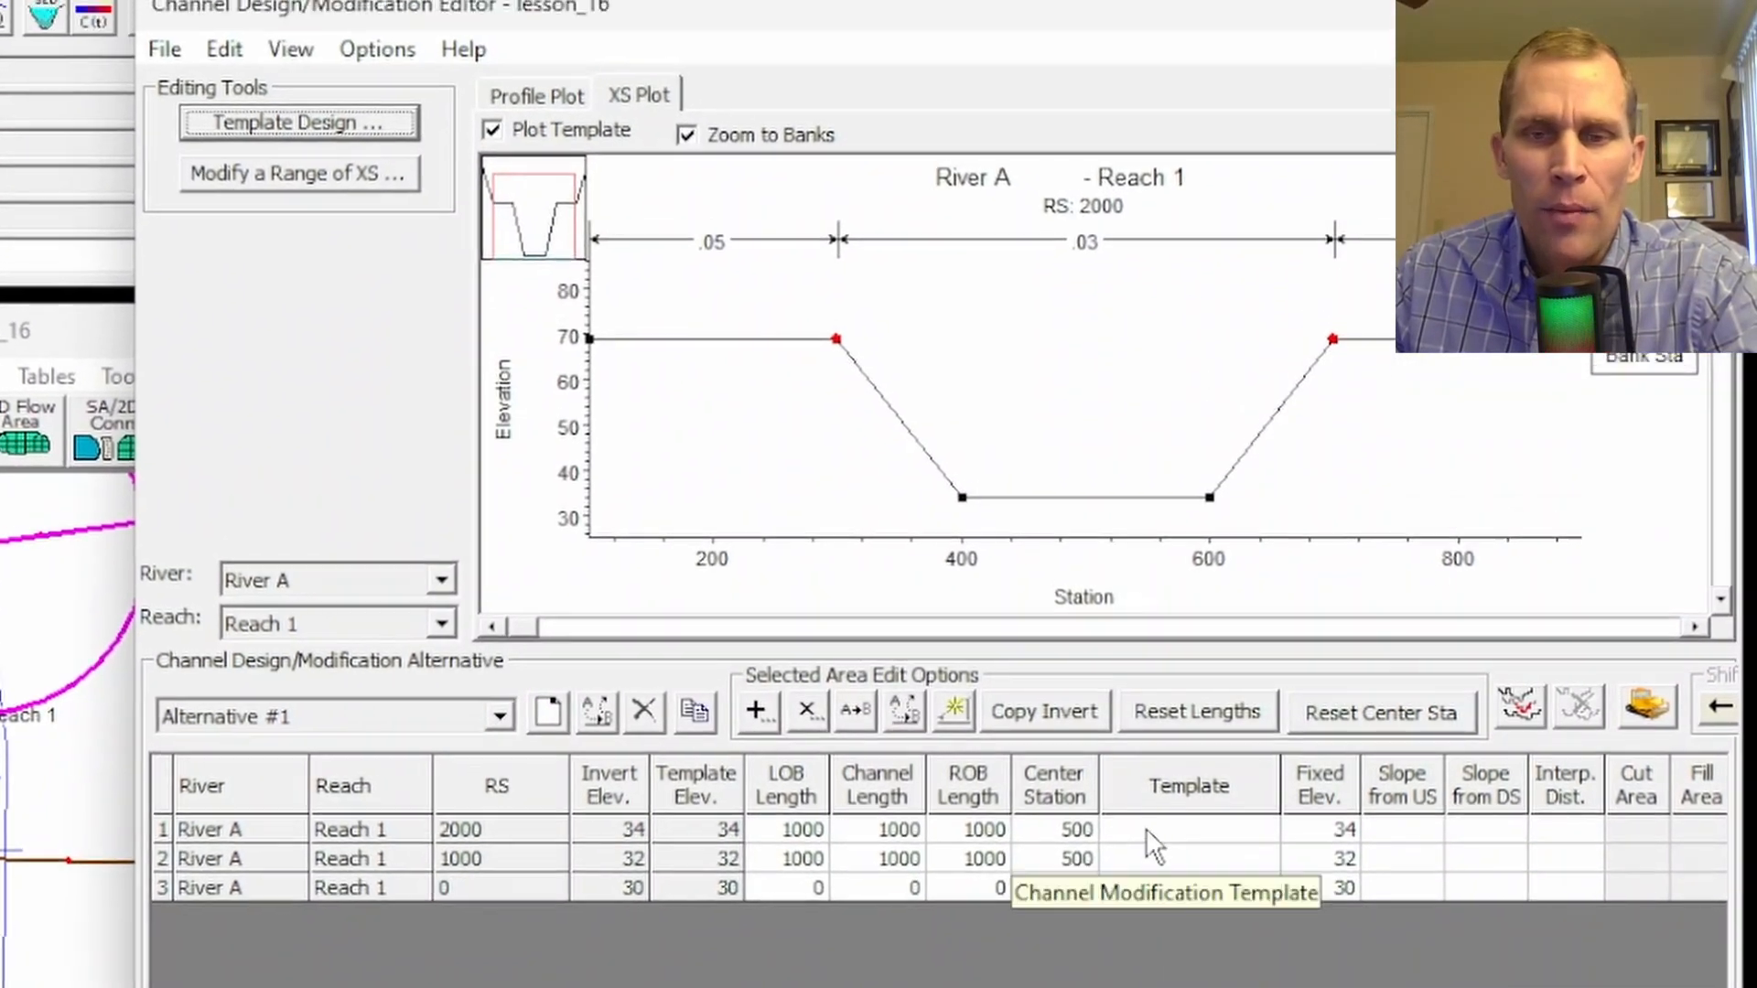
# - Assign template2 to the RS 2000 cross section in the Alternative #1 table
pyautogui.click(1151, 737)
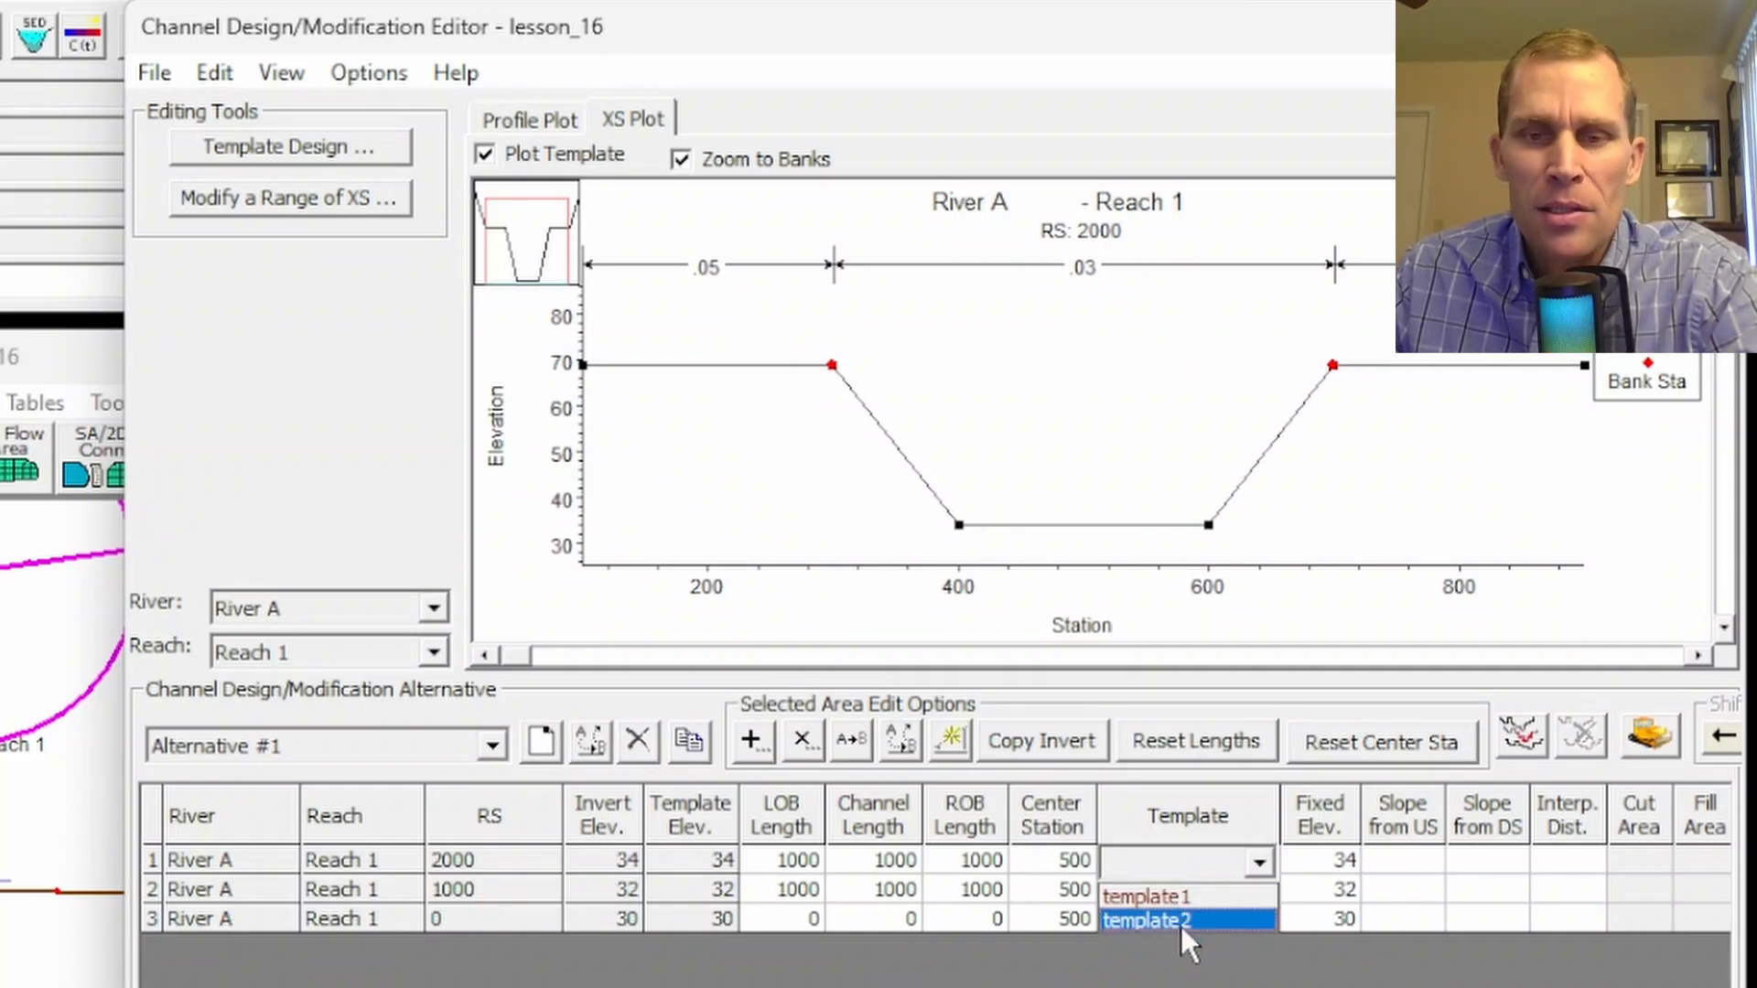
pyautogui.click(1180, 919)
pyautogui.click(1180, 865)
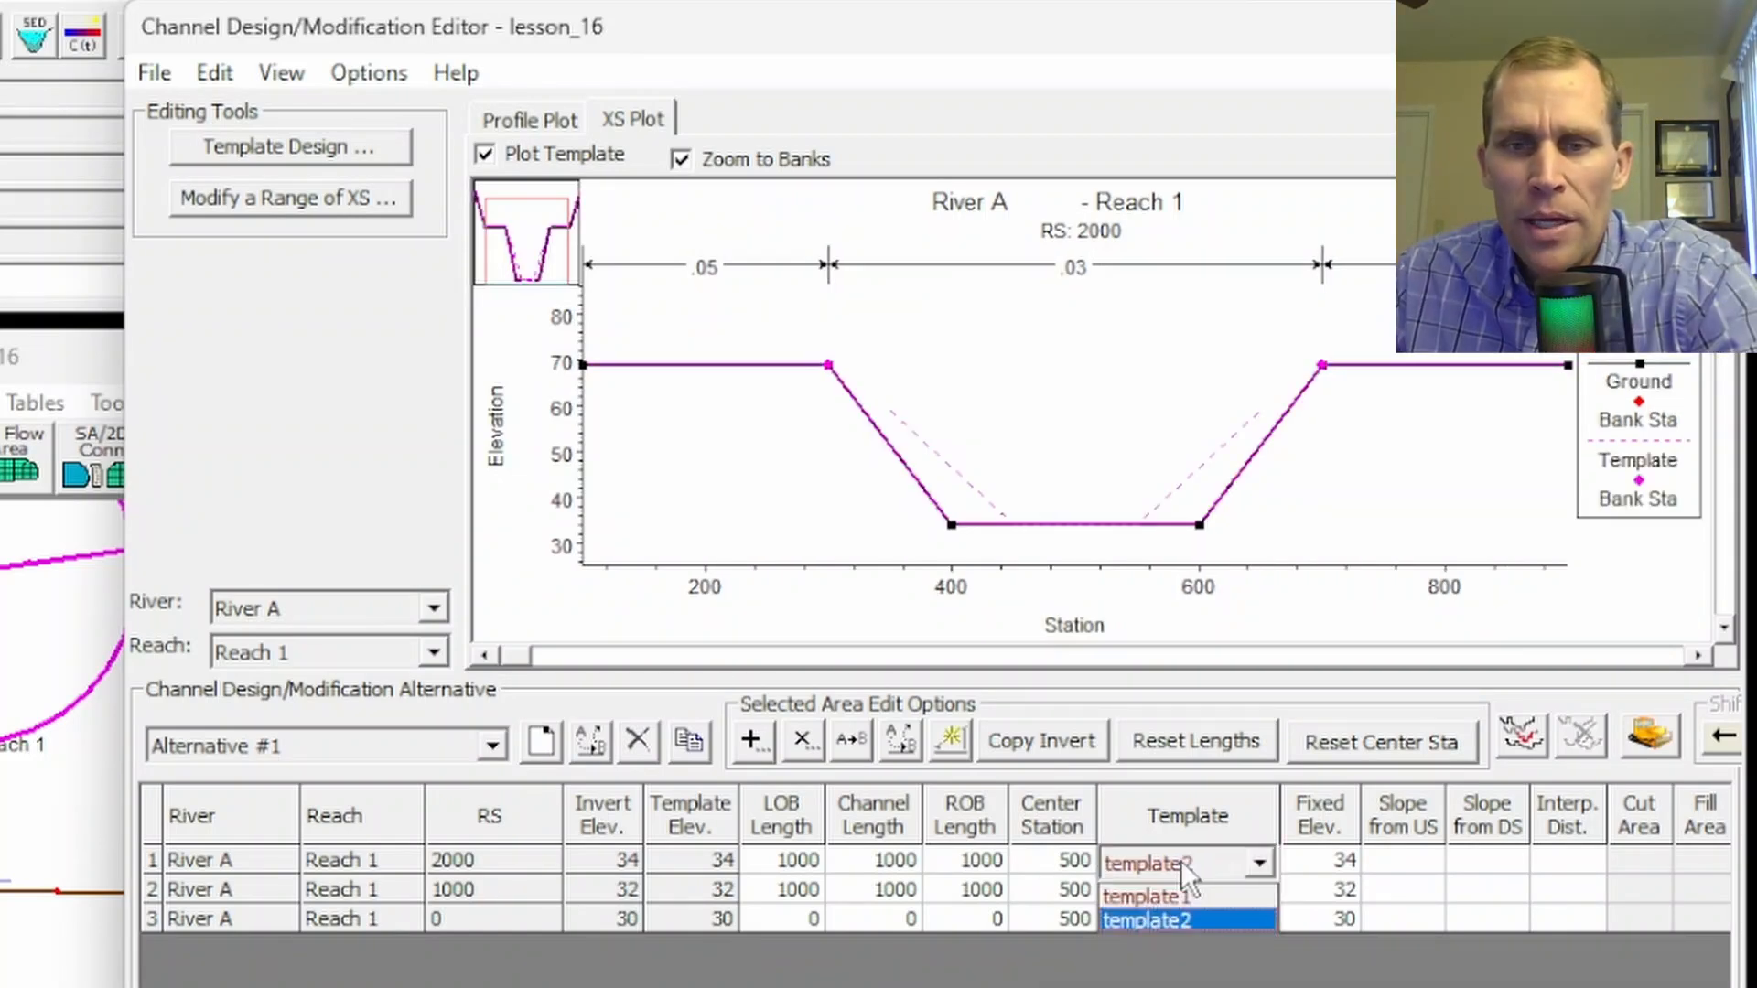
pyautogui.click(1215, 920)
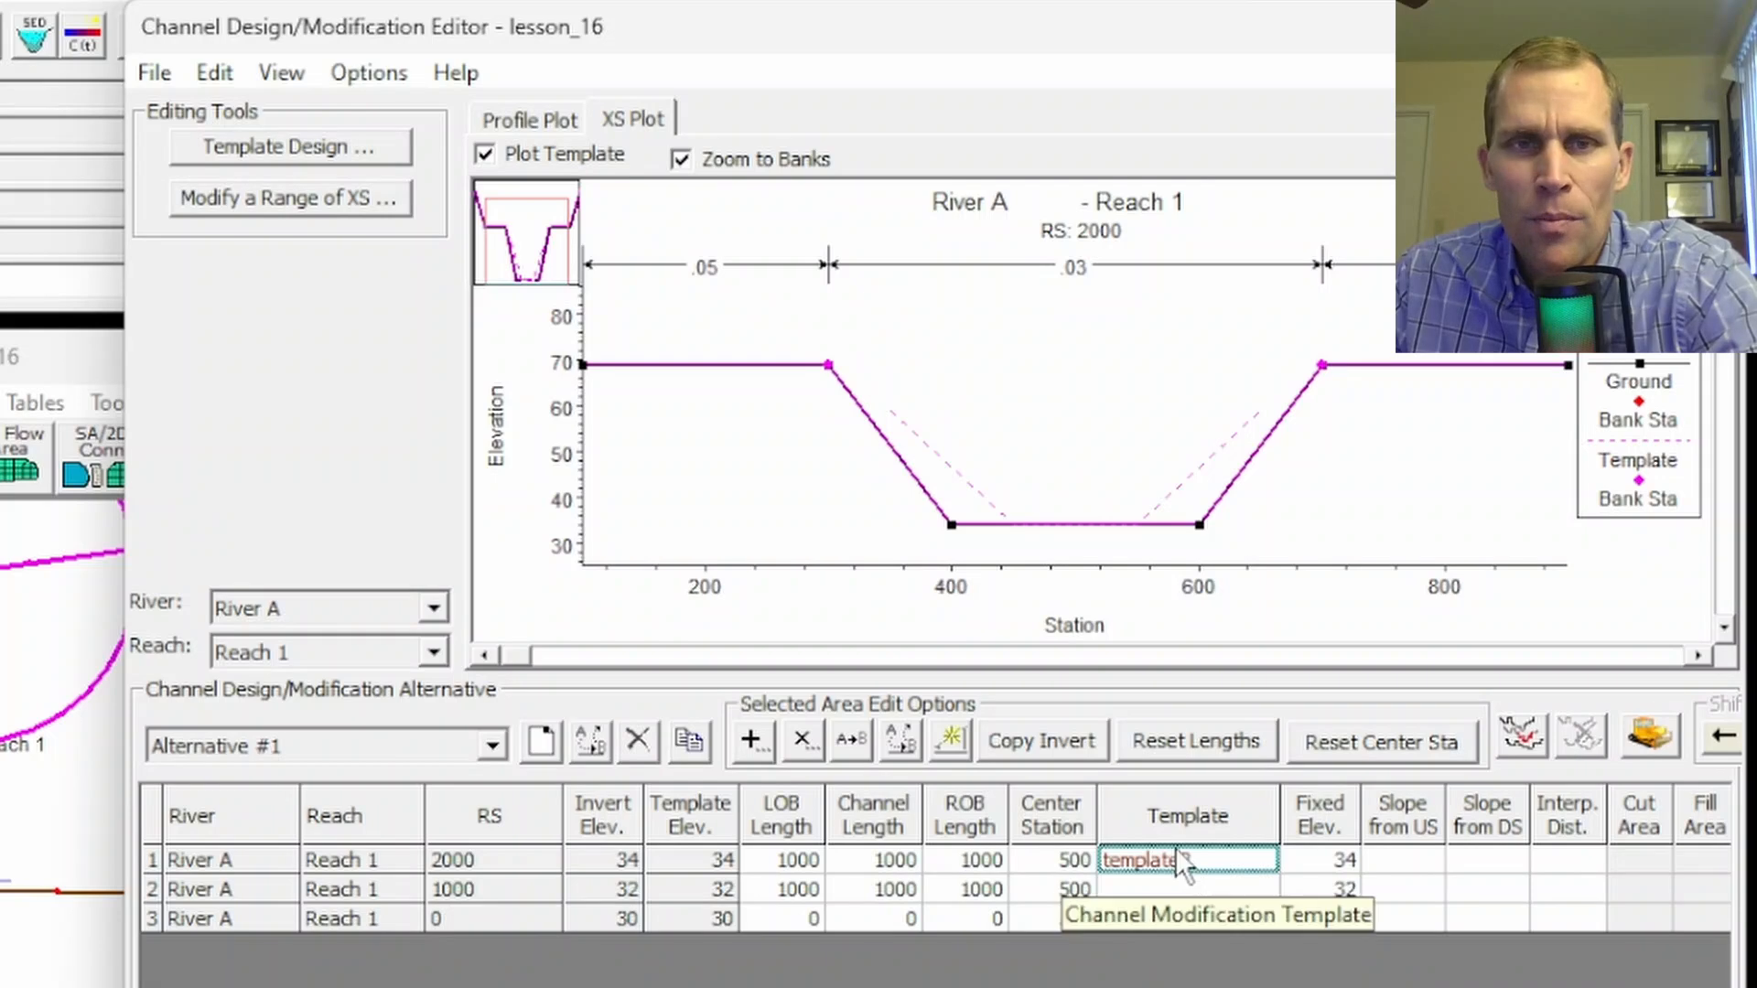
# - Examine the template and the upstream and downstream station settings for RS 2000 and RS 1000 in Modify Cross Sections
pyautogui.click(272, 199)
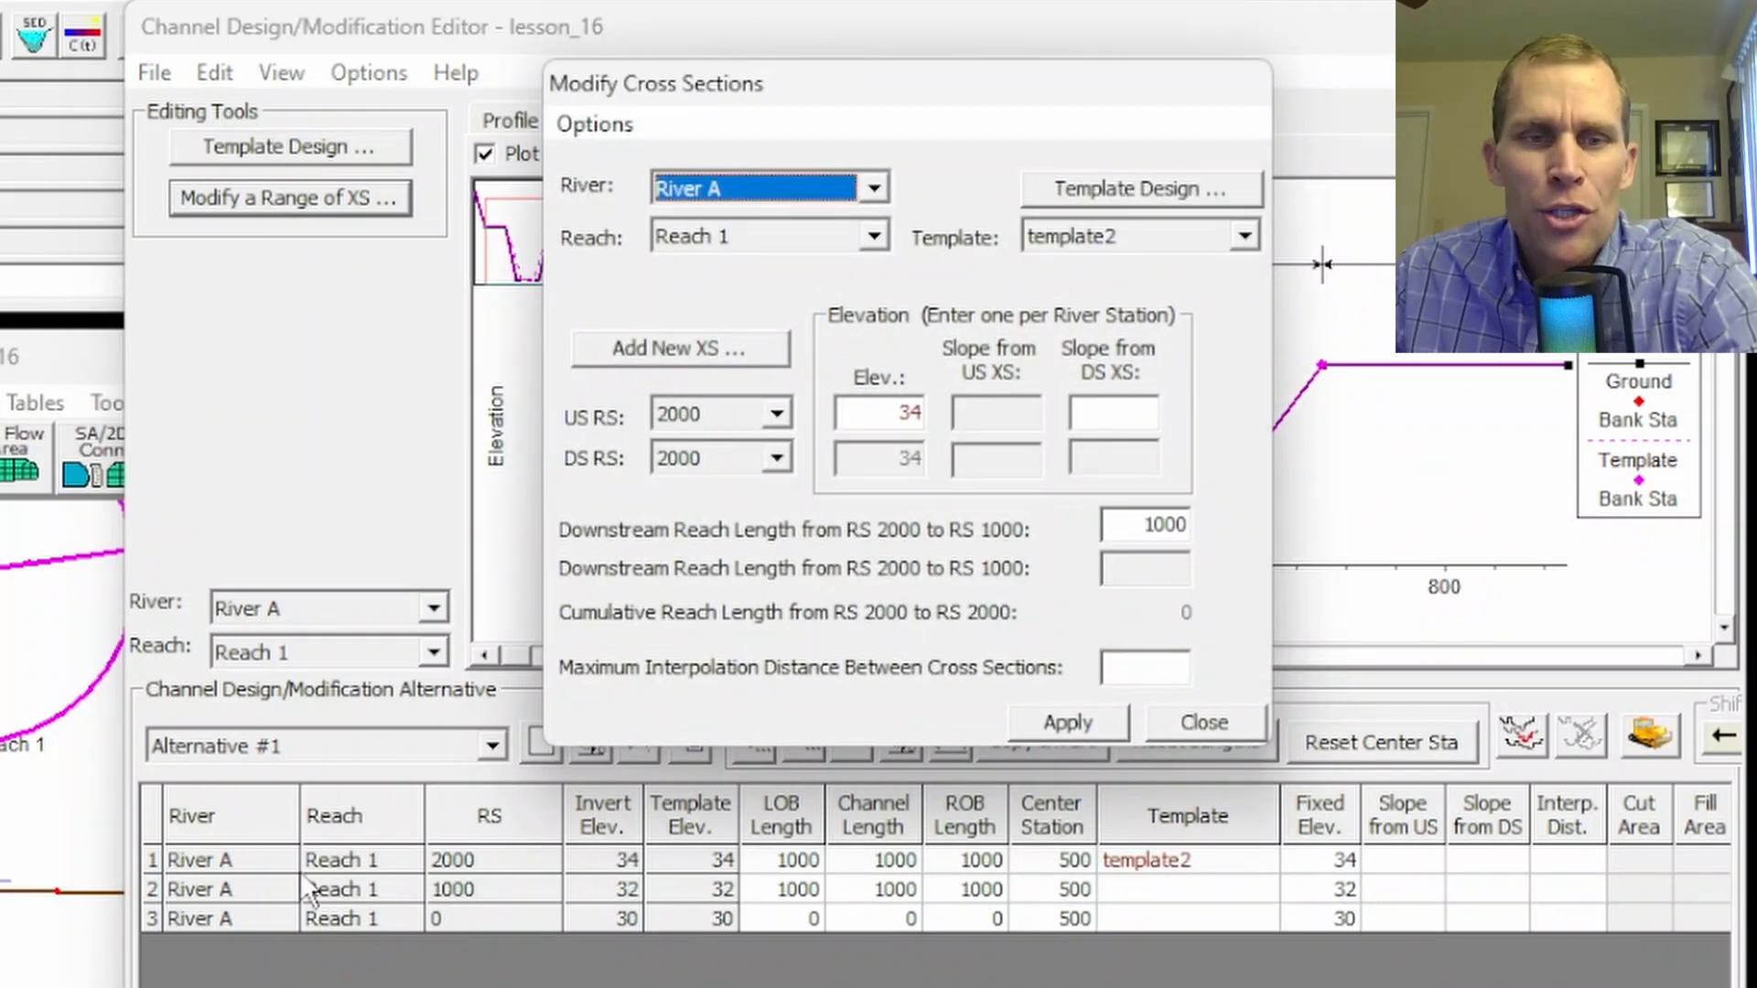
pyautogui.click(463, 860)
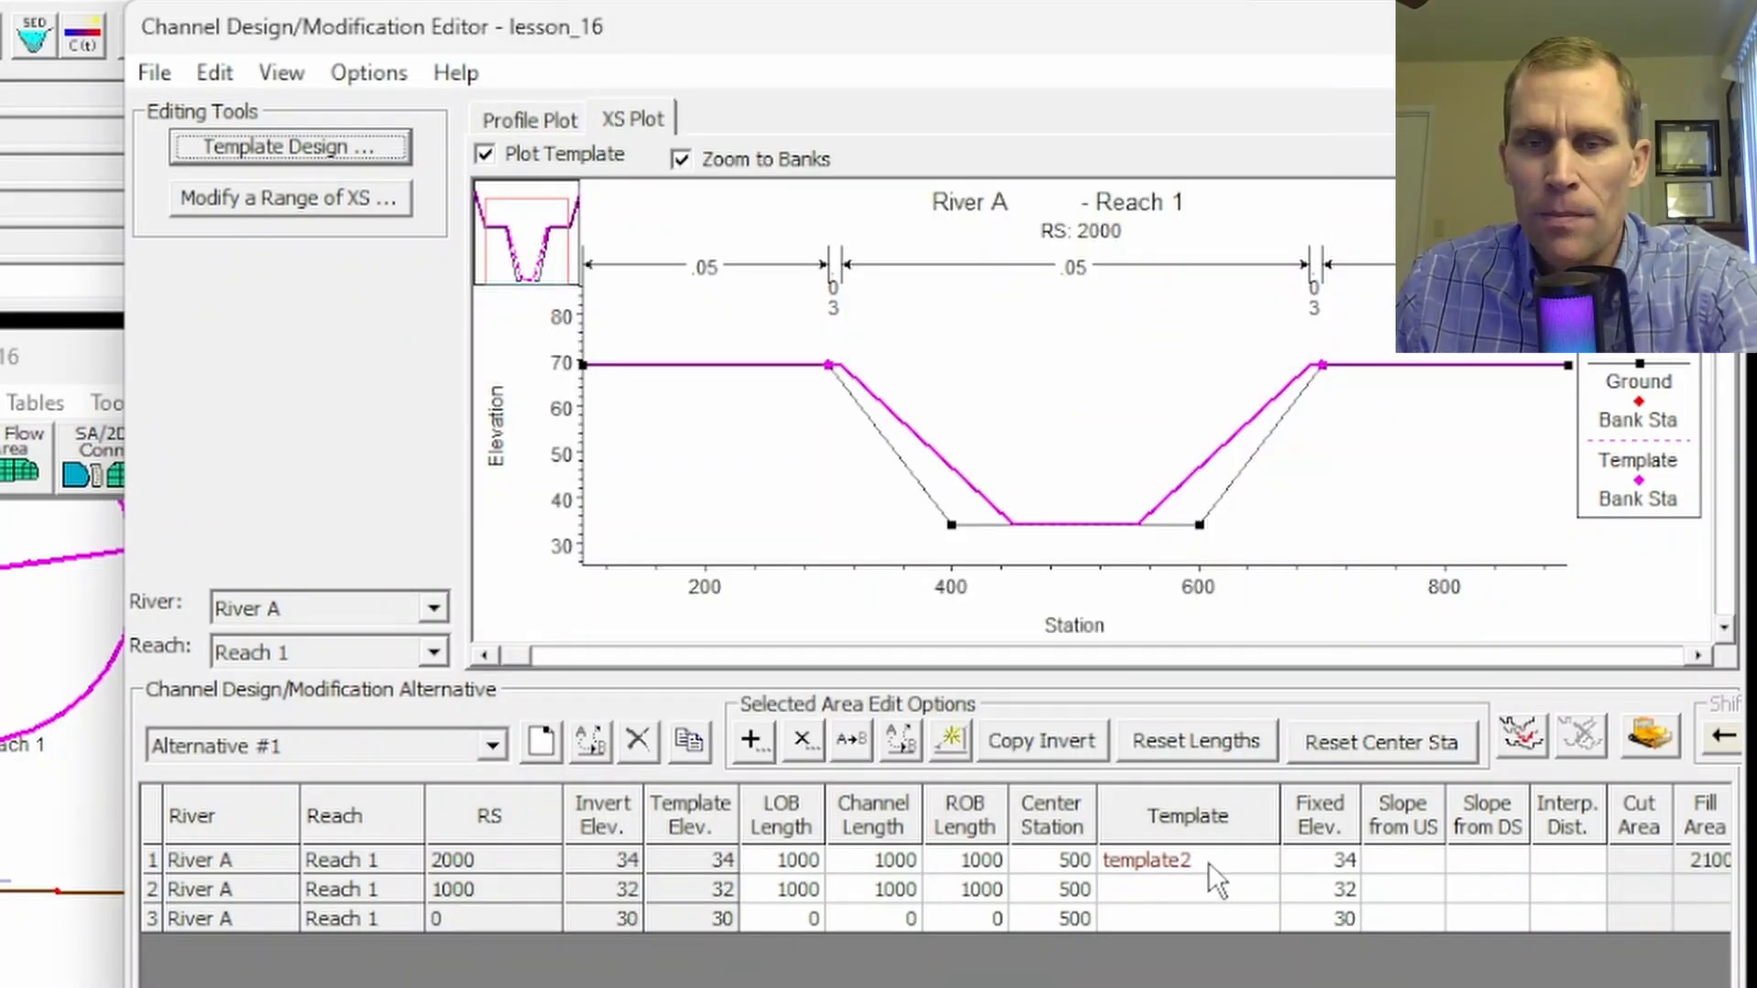
pyautogui.click(1208, 861)
pyautogui.click(1208, 862)
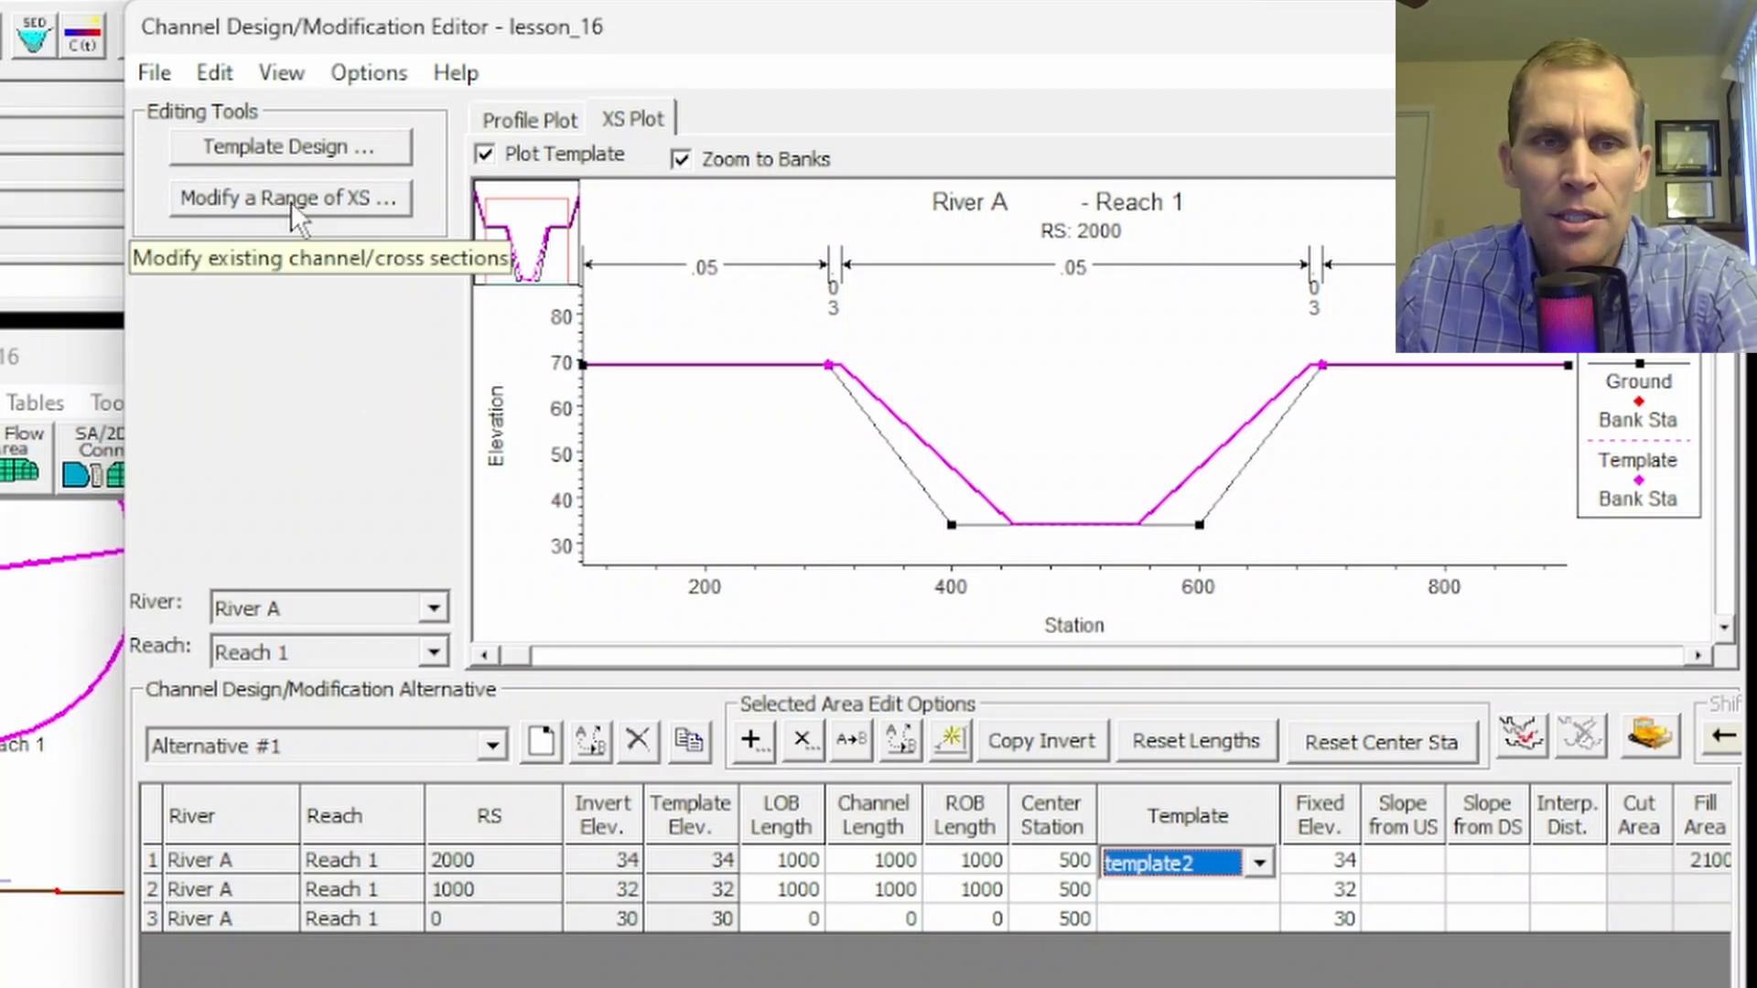
pyautogui.click(245, 866)
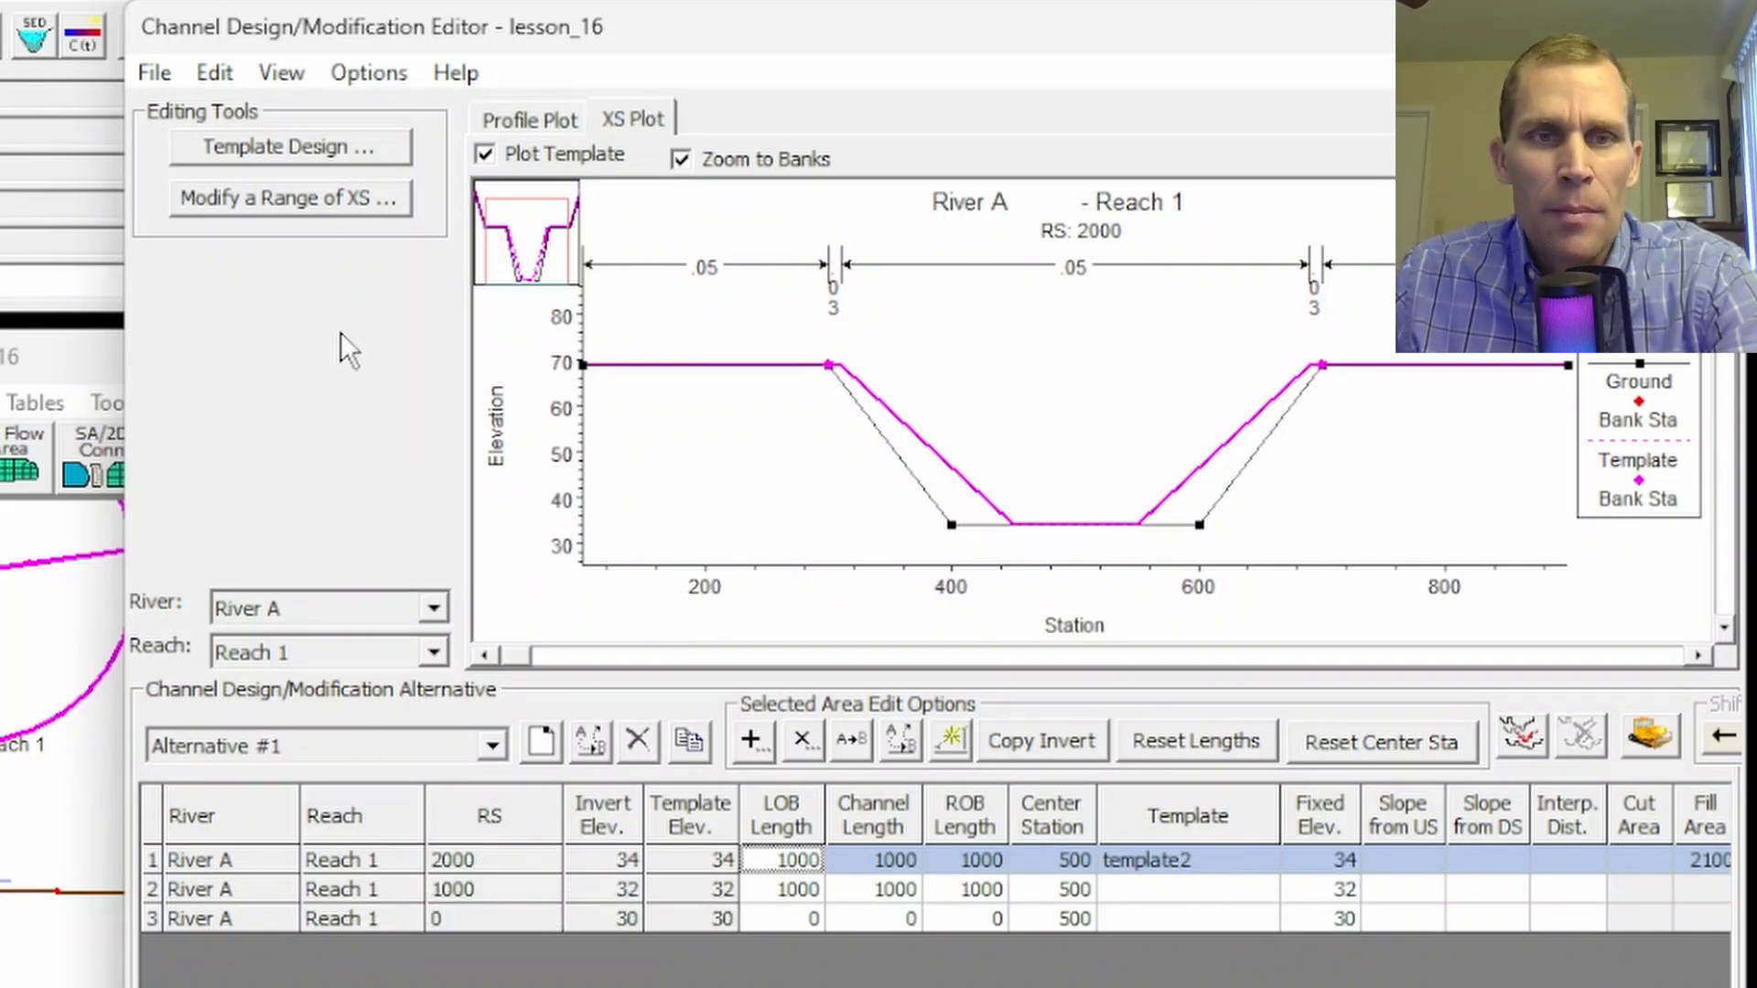
pyautogui.click(287, 196)
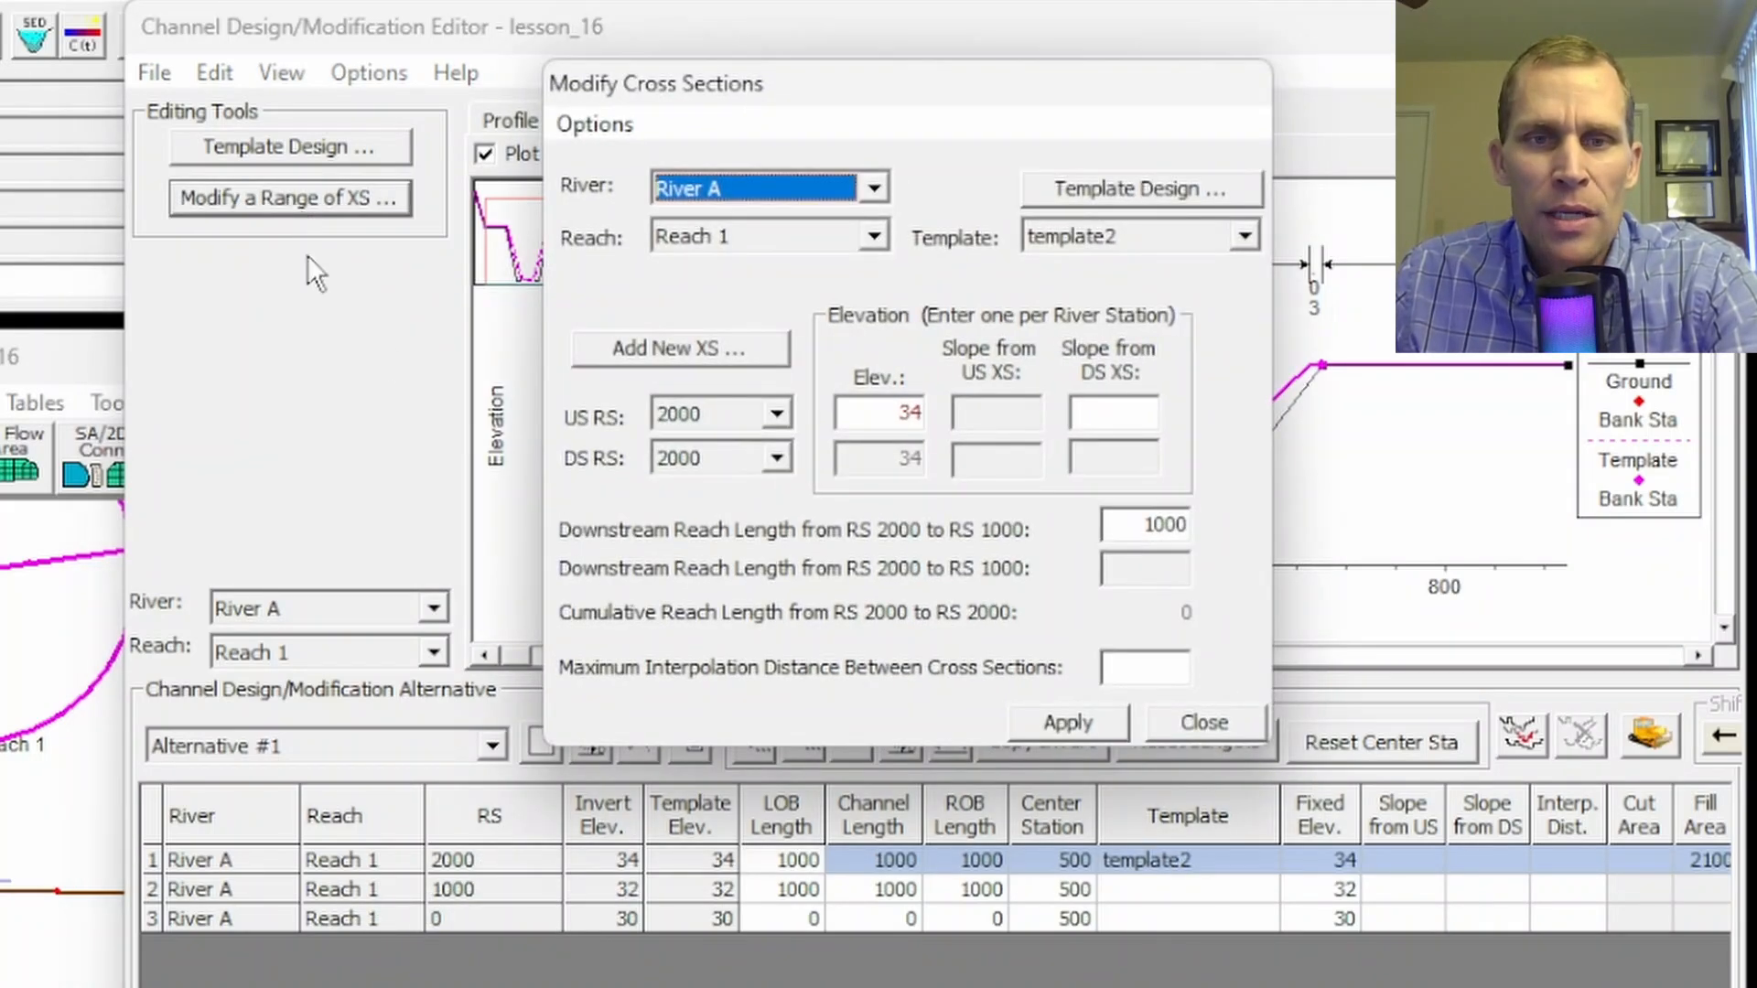
pyautogui.click(683, 420)
pyautogui.click(682, 445)
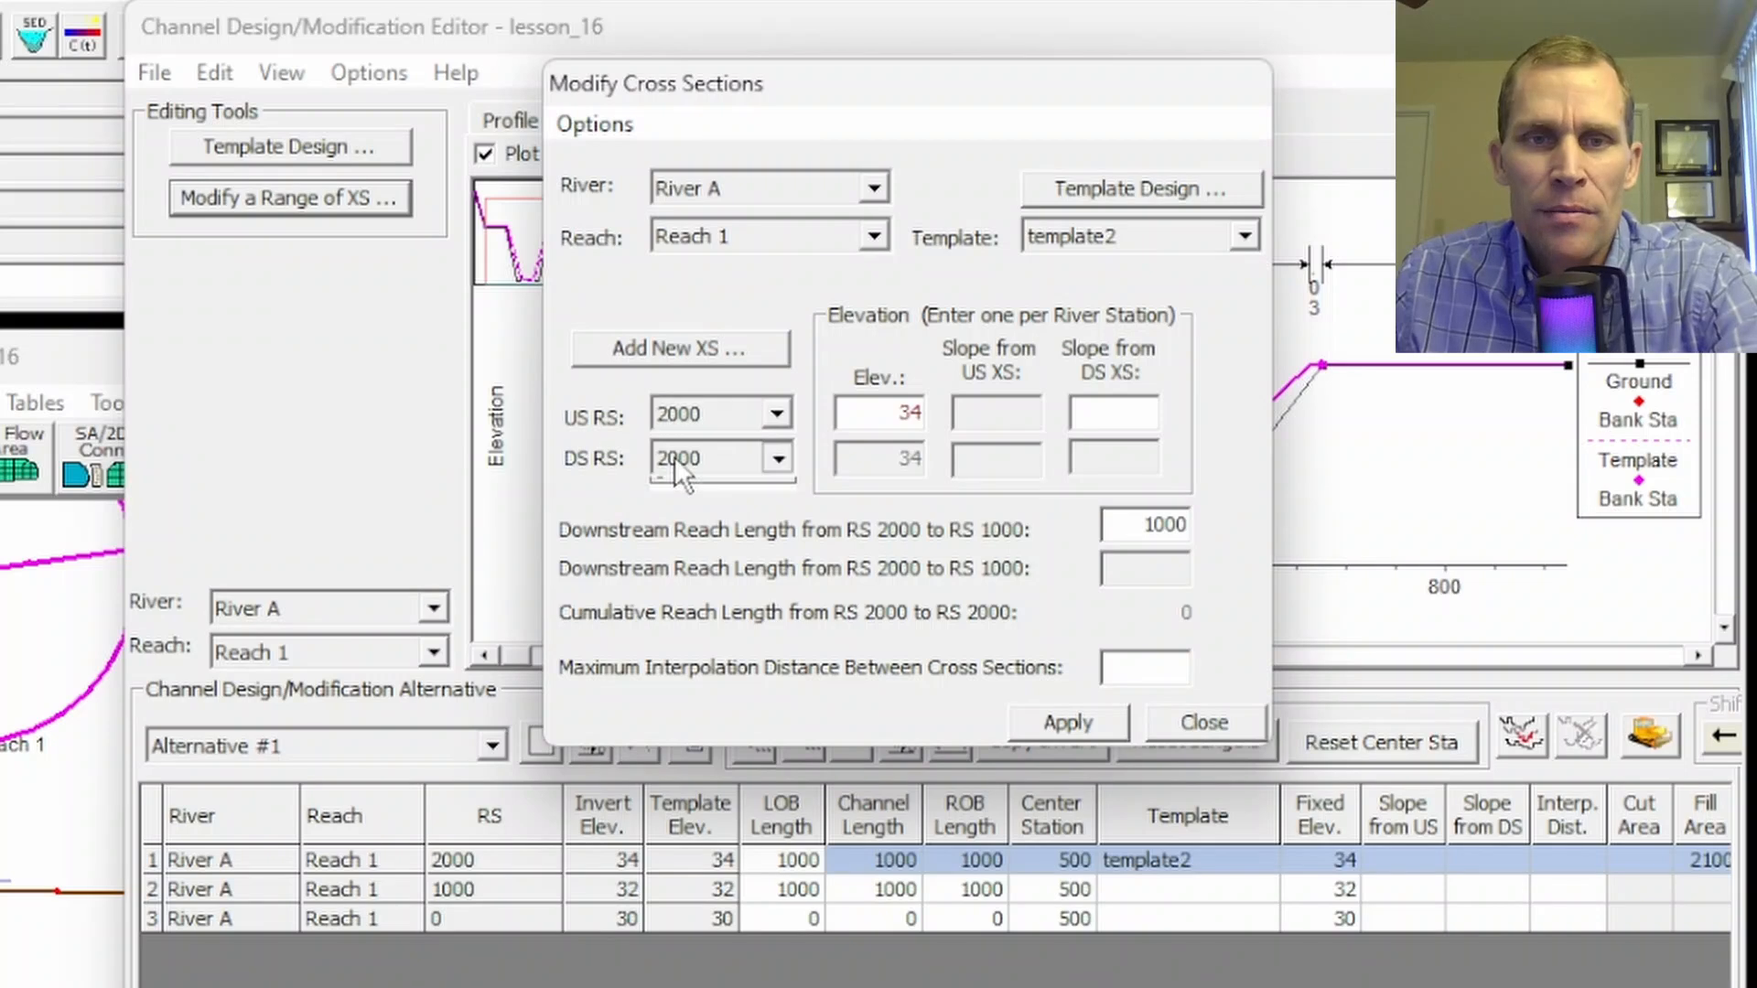
pyautogui.doubleClick(665, 457)
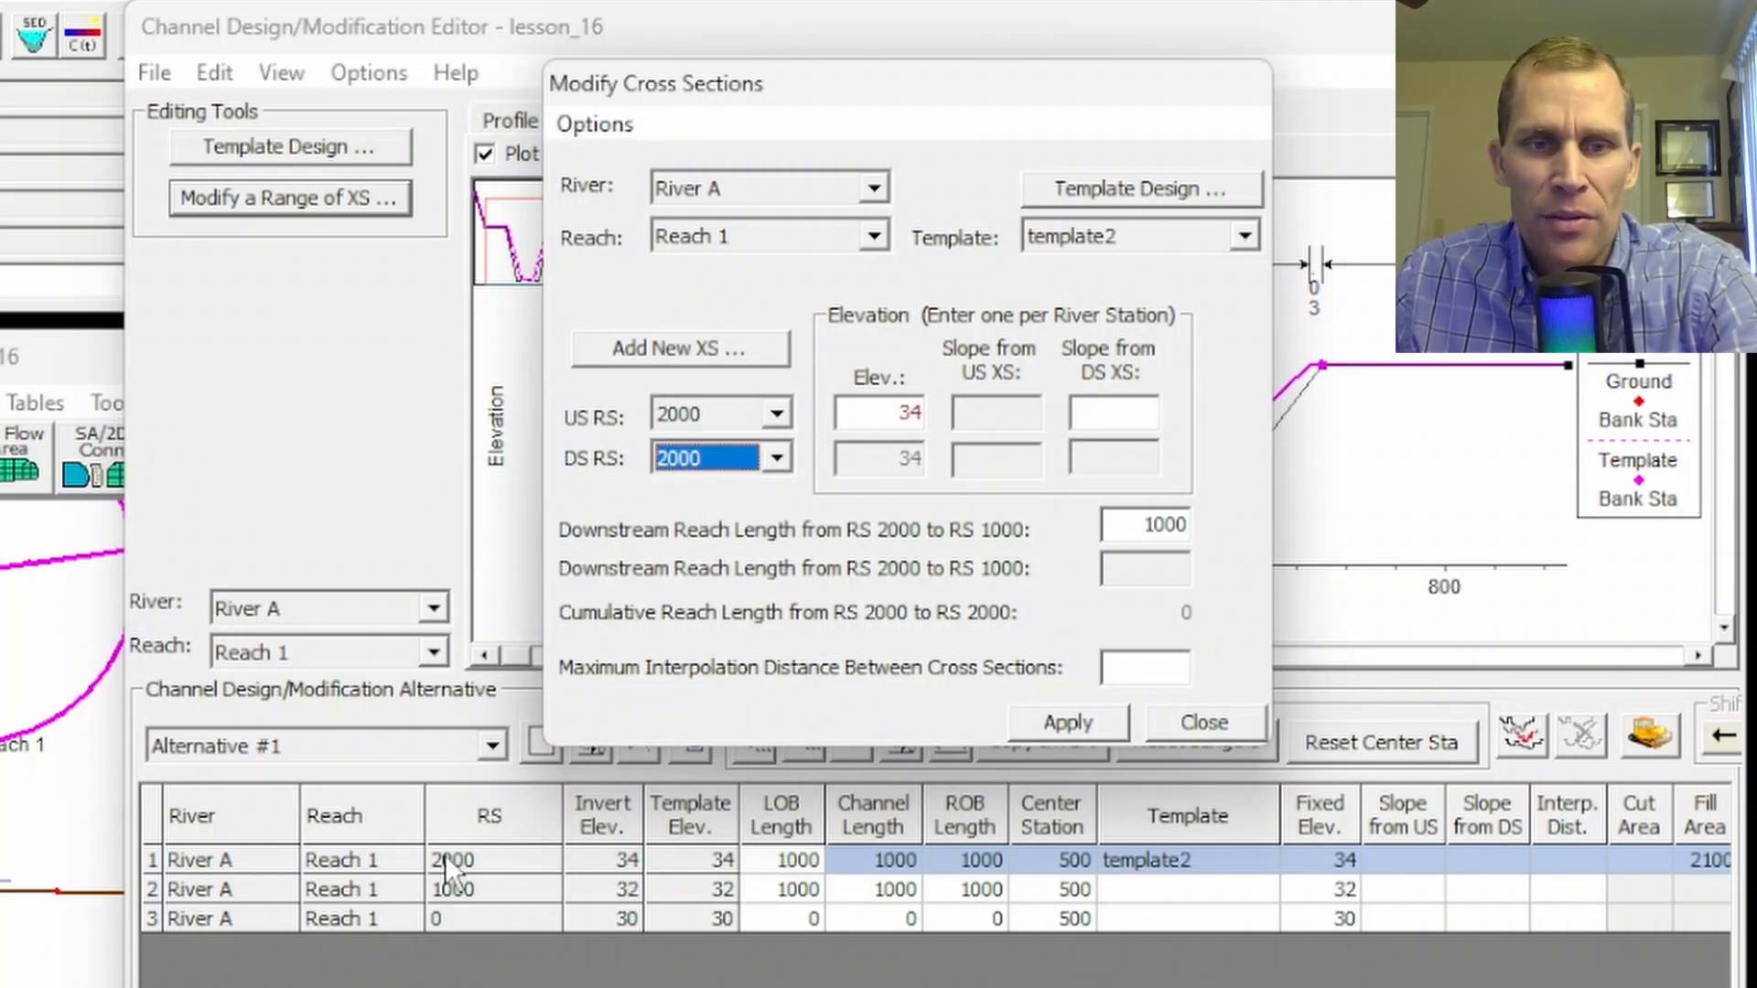
pyautogui.click(1068, 722)
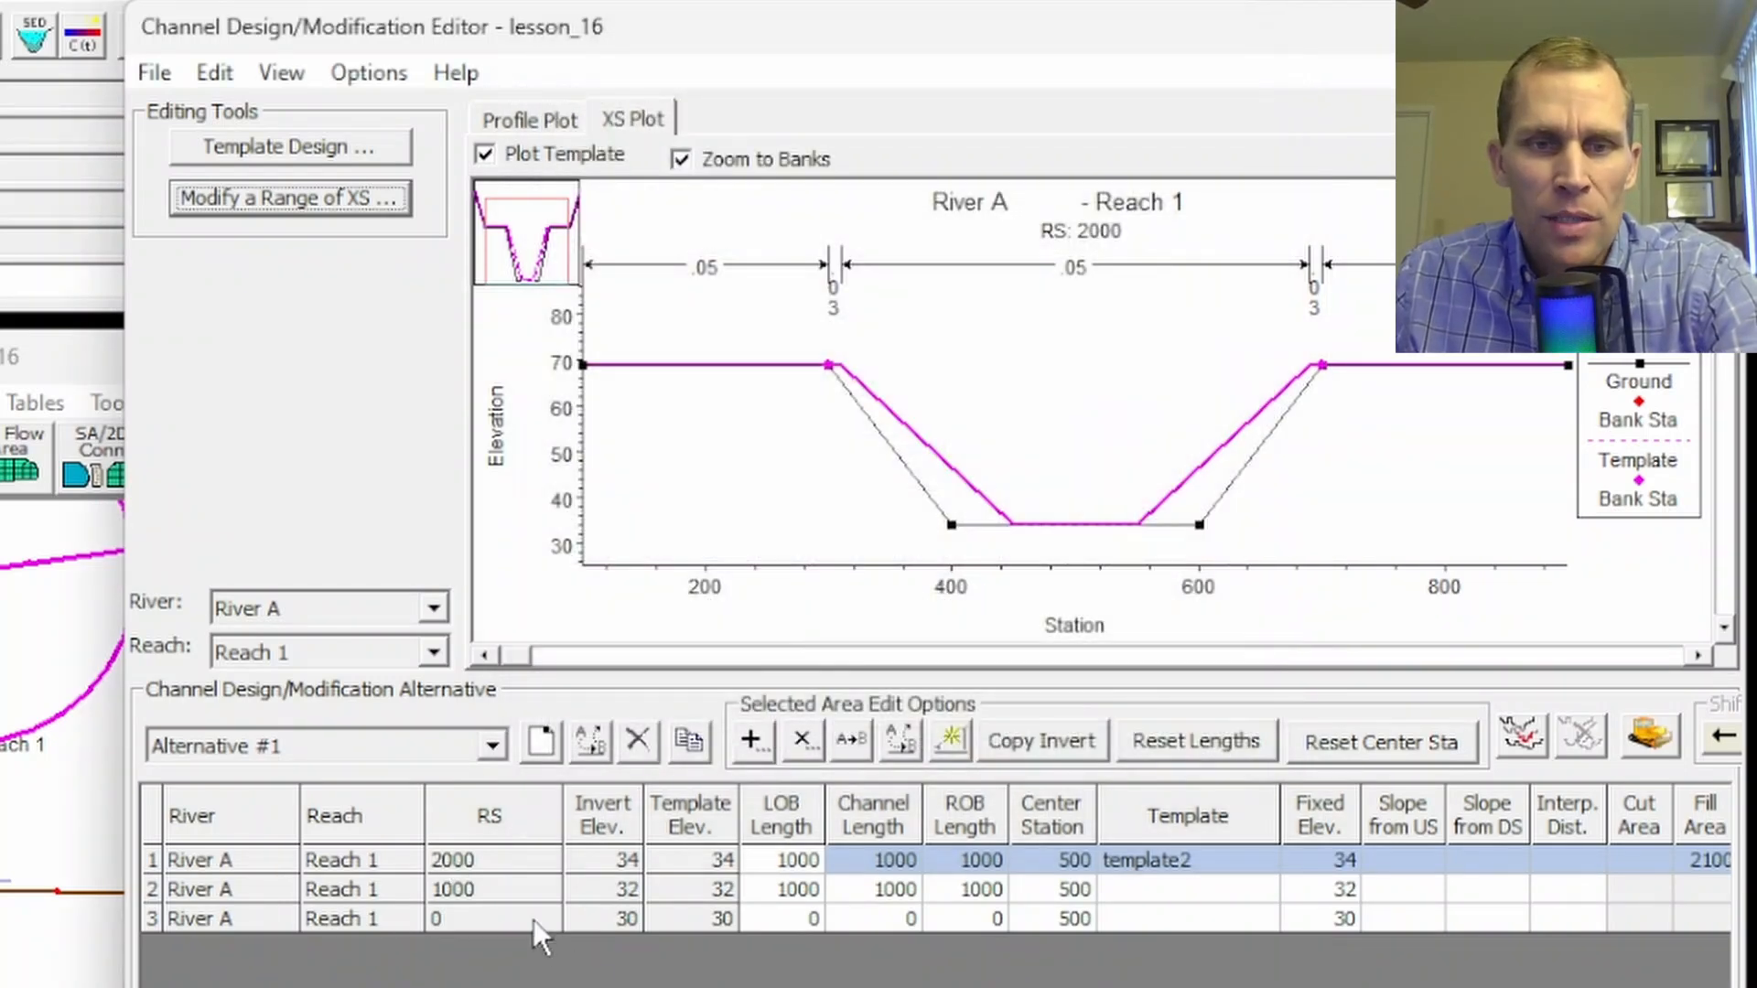
pyautogui.click(507, 888)
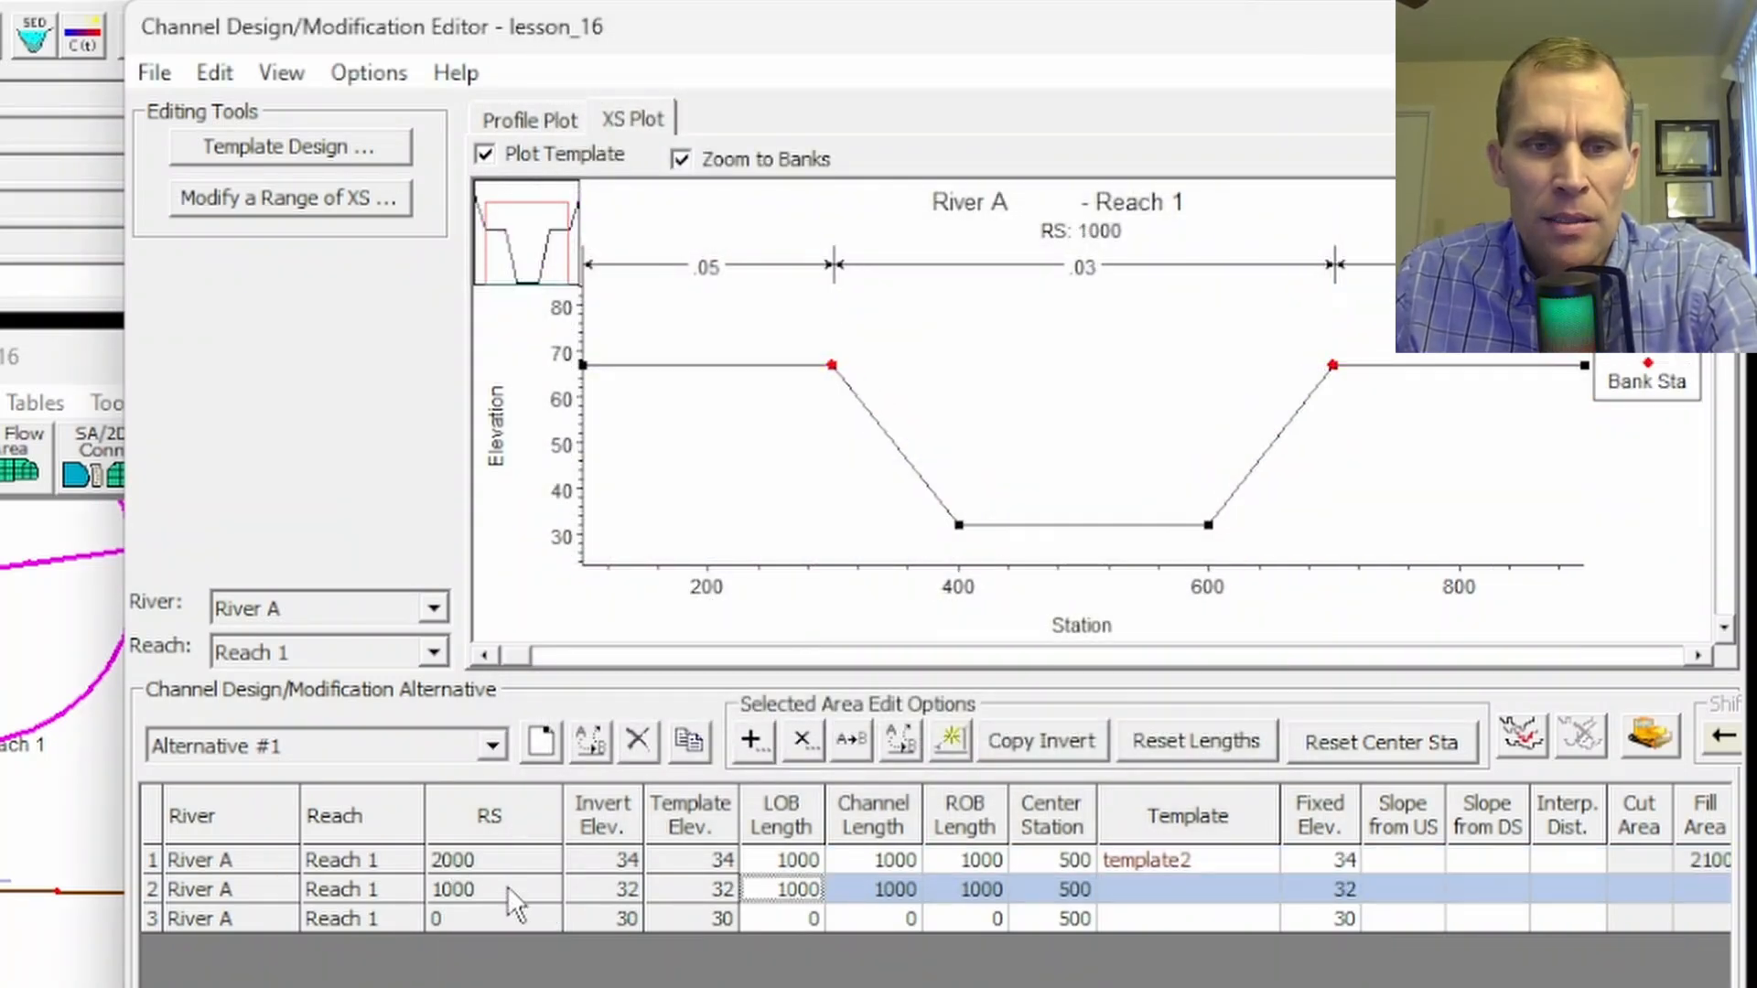
pyautogui.click(287, 200)
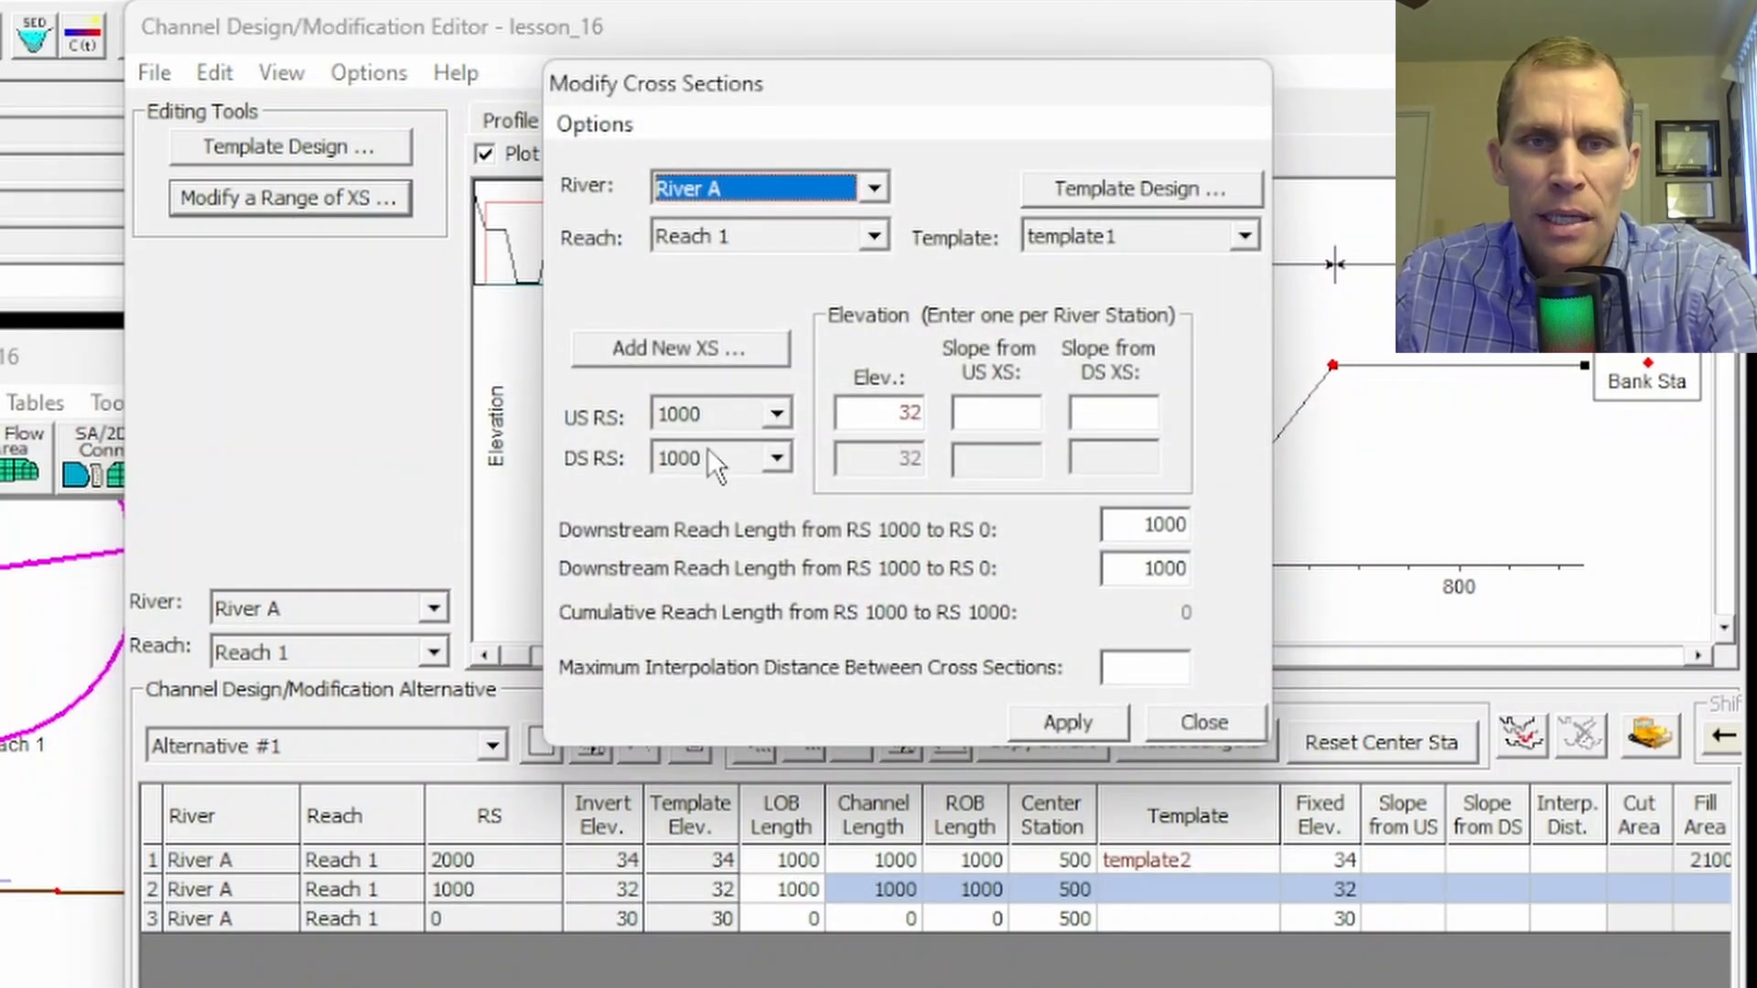
pyautogui.click(1201, 723)
# - Reopen Modify Cross Sections for RS 2000 with upstream station 2000 and template2 selected
pyautogui.click(418, 862)
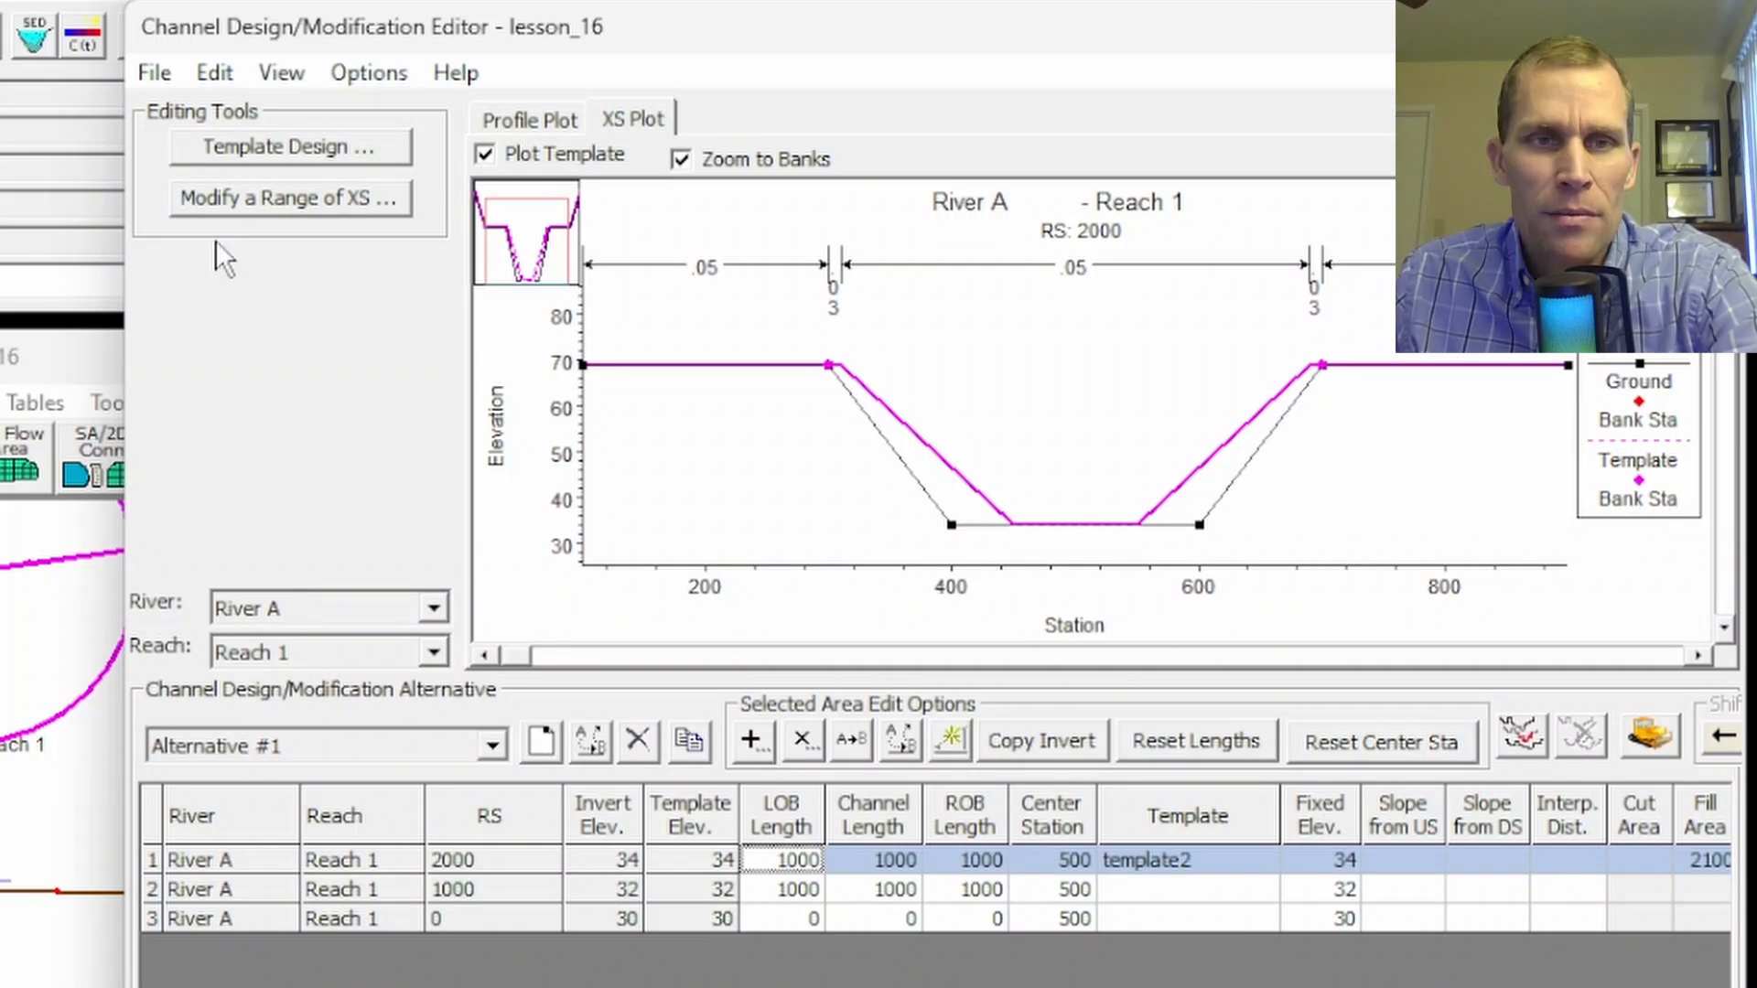
pyautogui.click(254, 201)
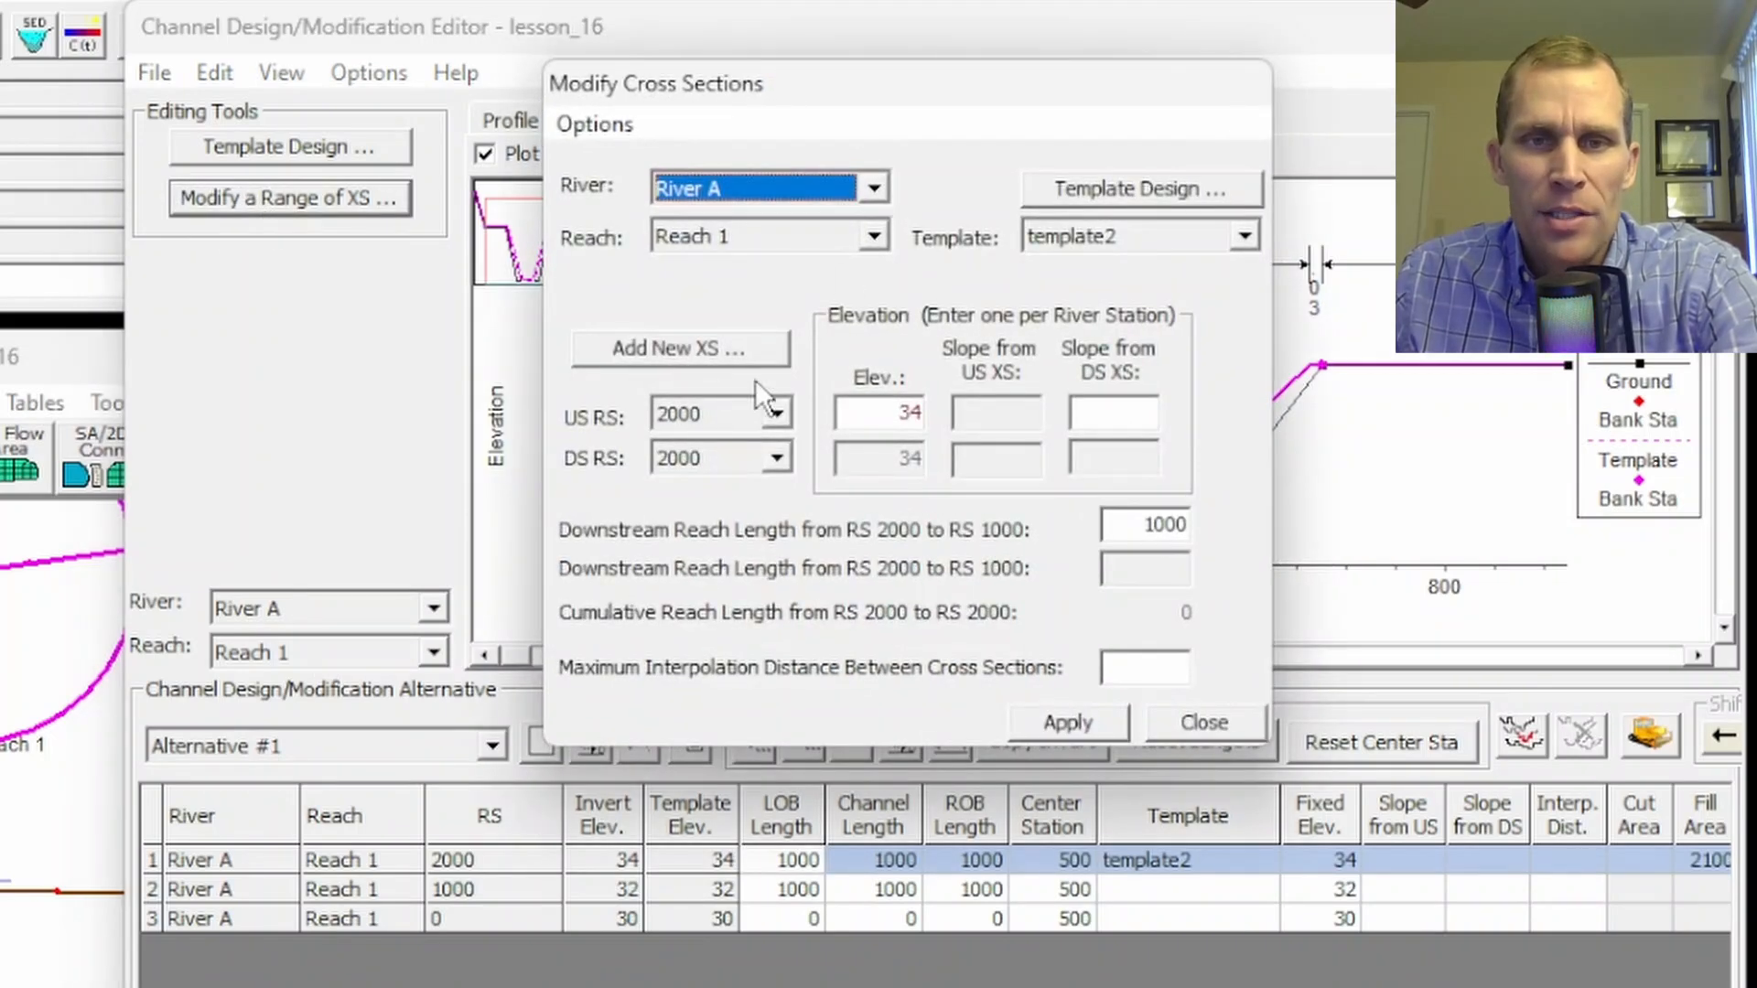
pyautogui.click(773, 412)
pyautogui.click(773, 412)
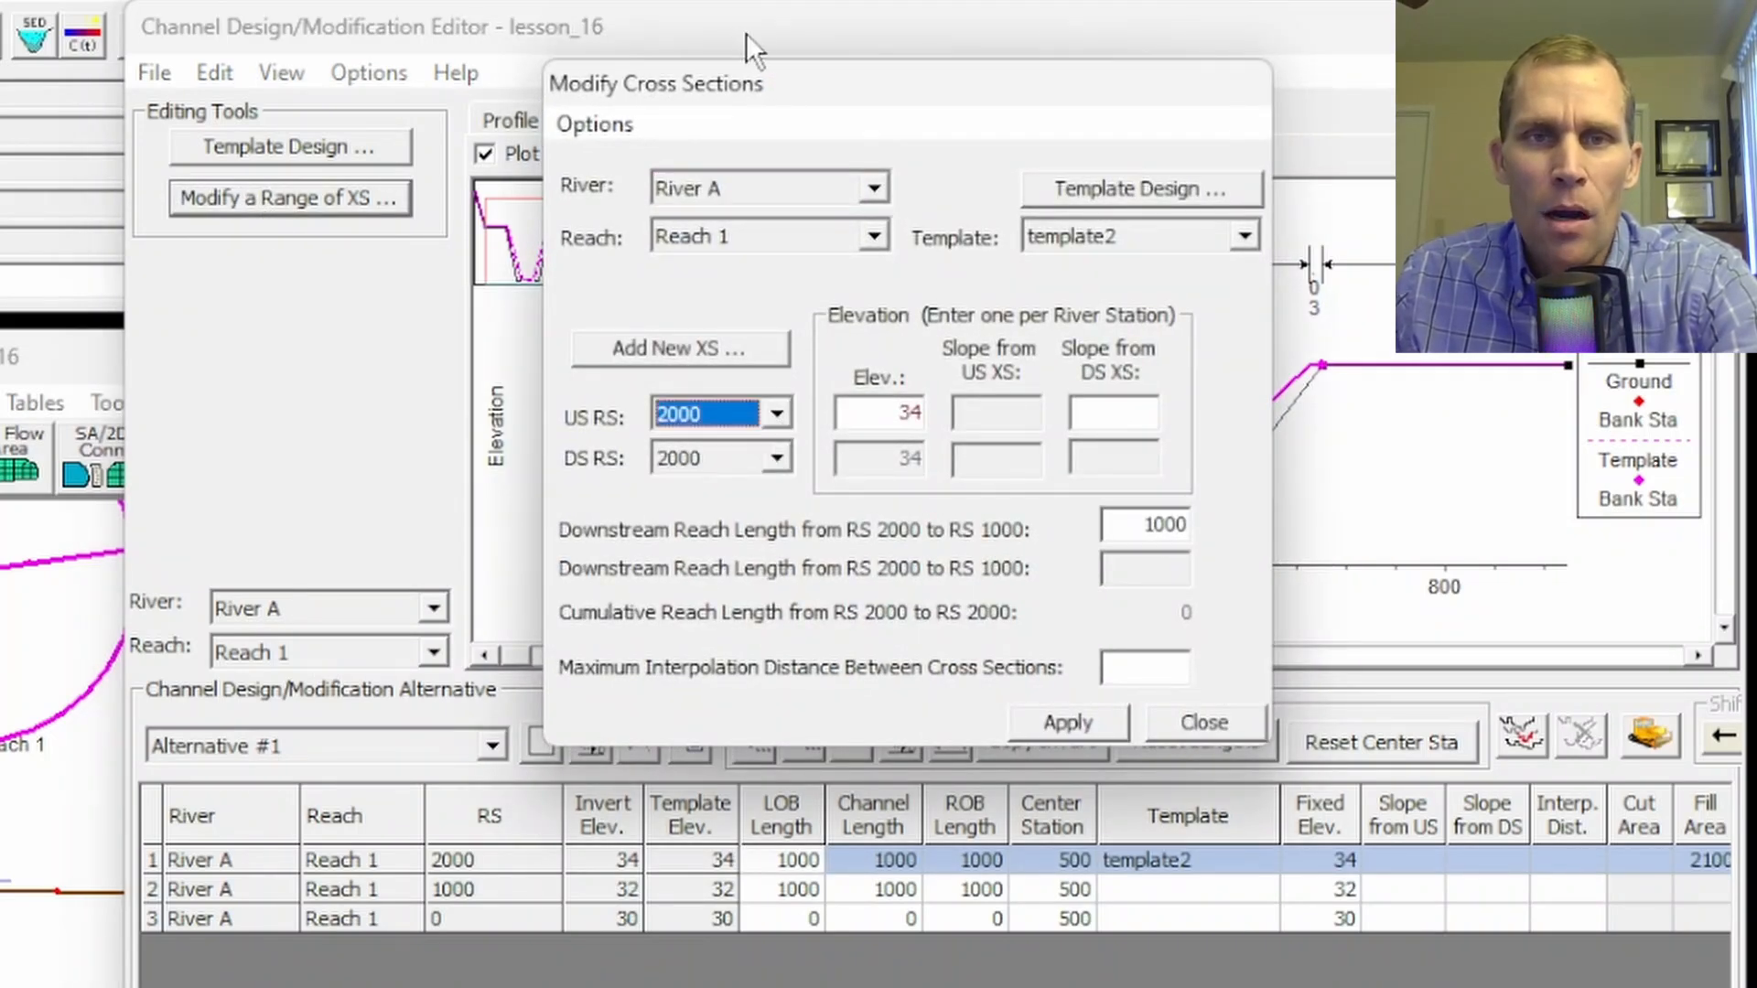
pyautogui.moveTo(811, 78); pyautogui.dragTo(787, 97)
pyautogui.click(1065, 251)
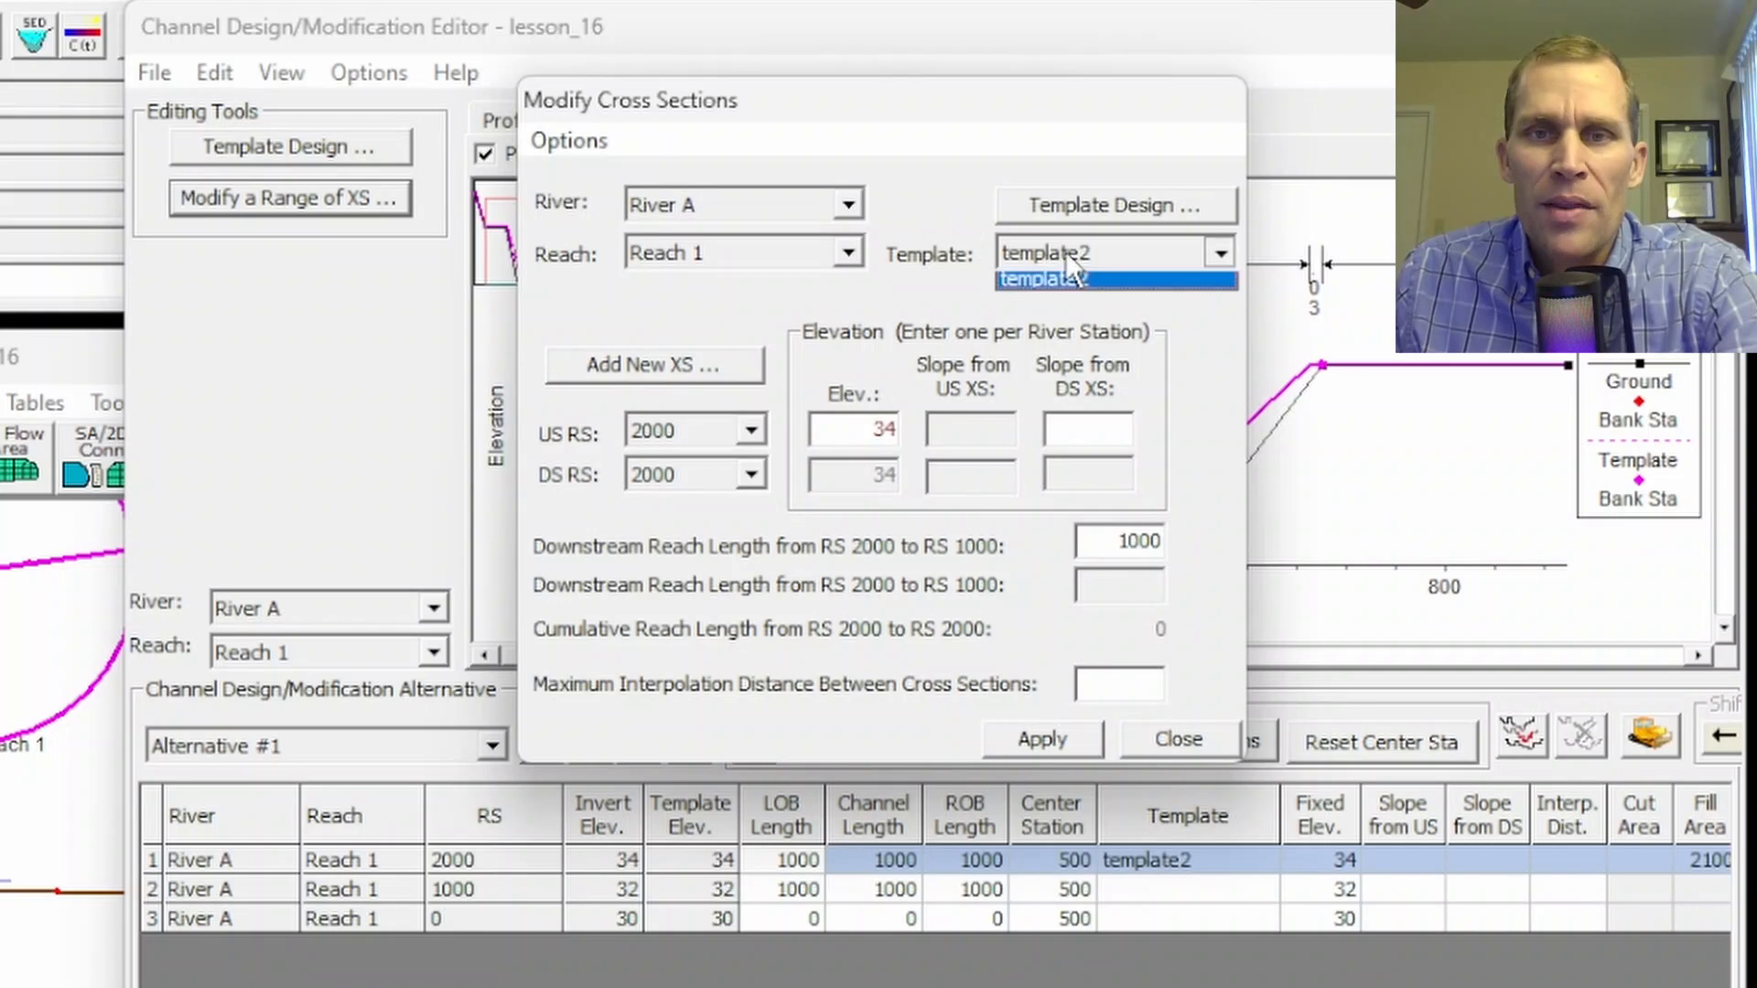
pyautogui.click(1081, 300)
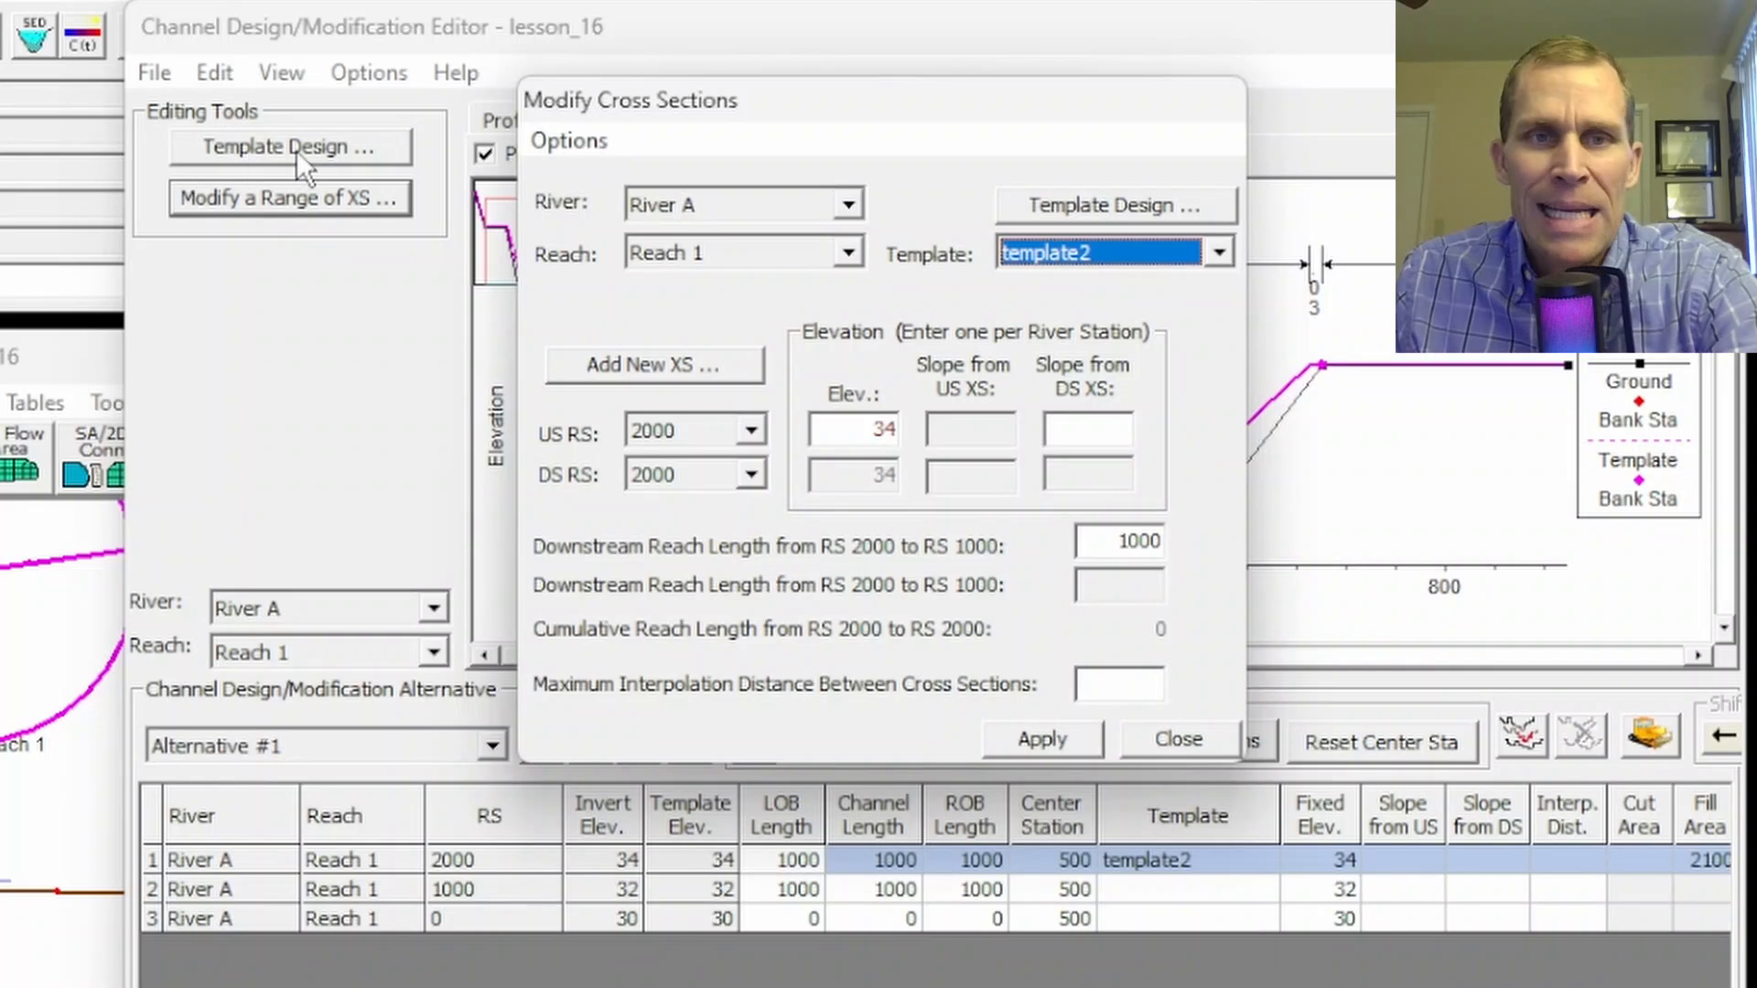
# - Check the available templates in Cross Section Template Design and close it
pyautogui.click(1076, 203)
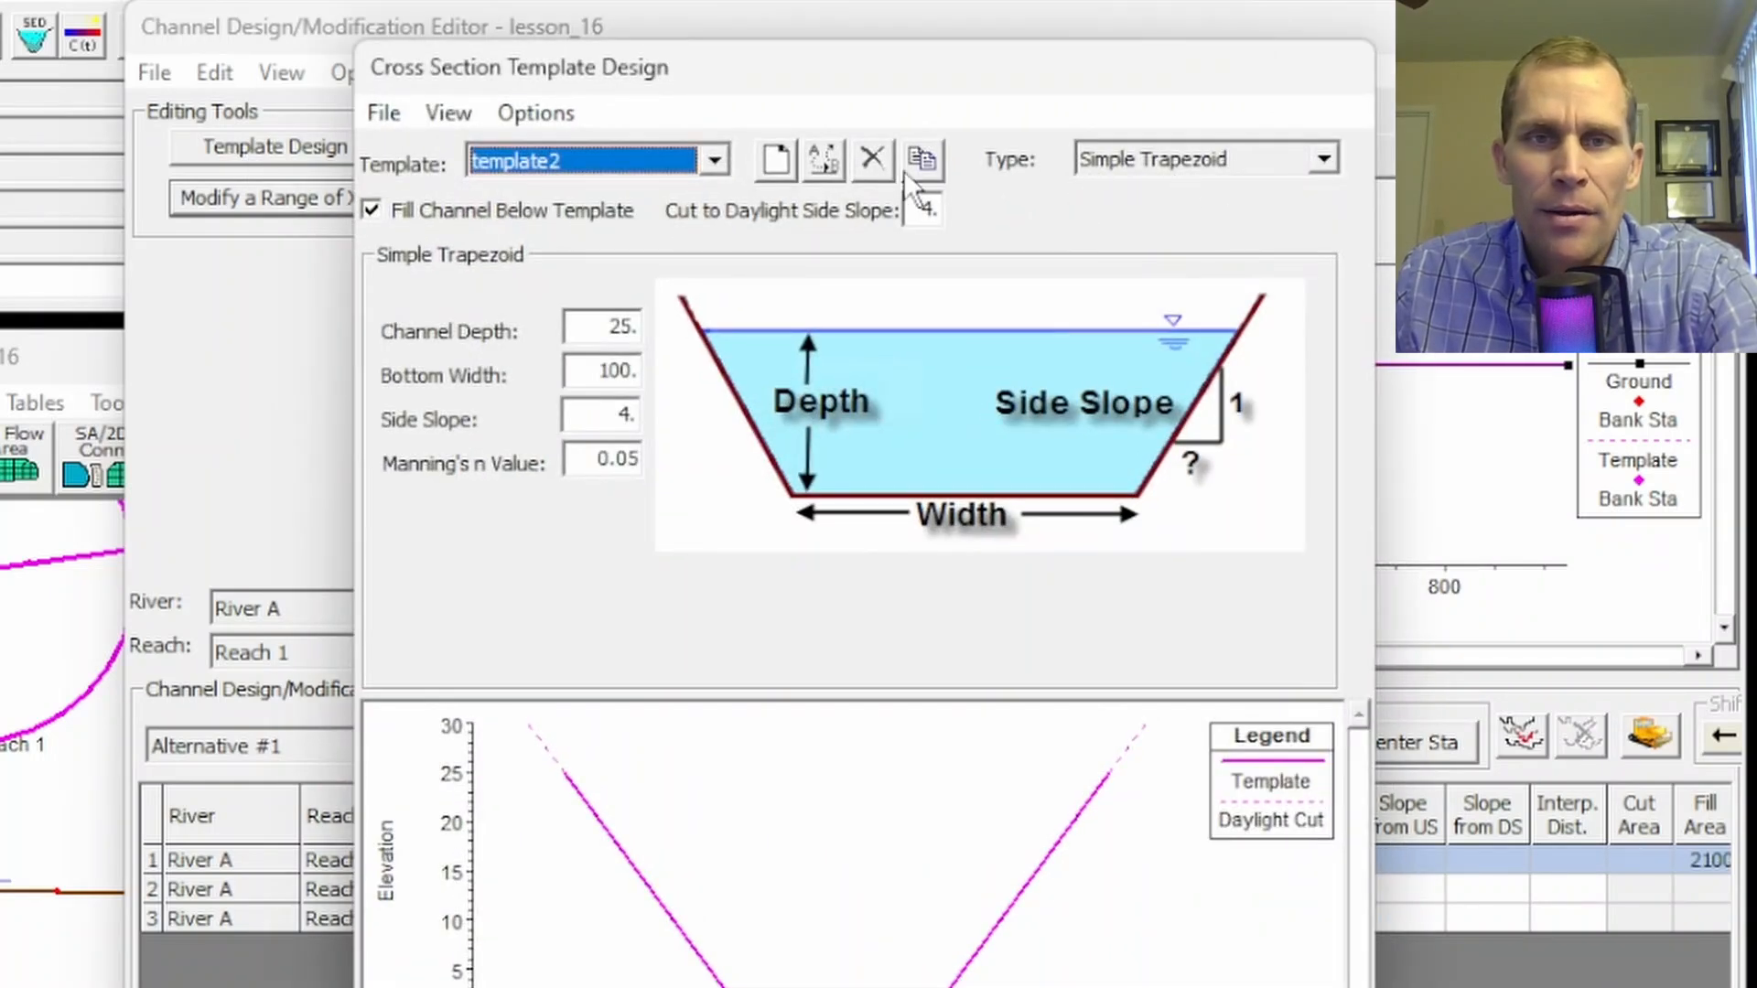
pyautogui.click(713, 163)
pyautogui.click(713, 163)
pyautogui.click(1353, 66)
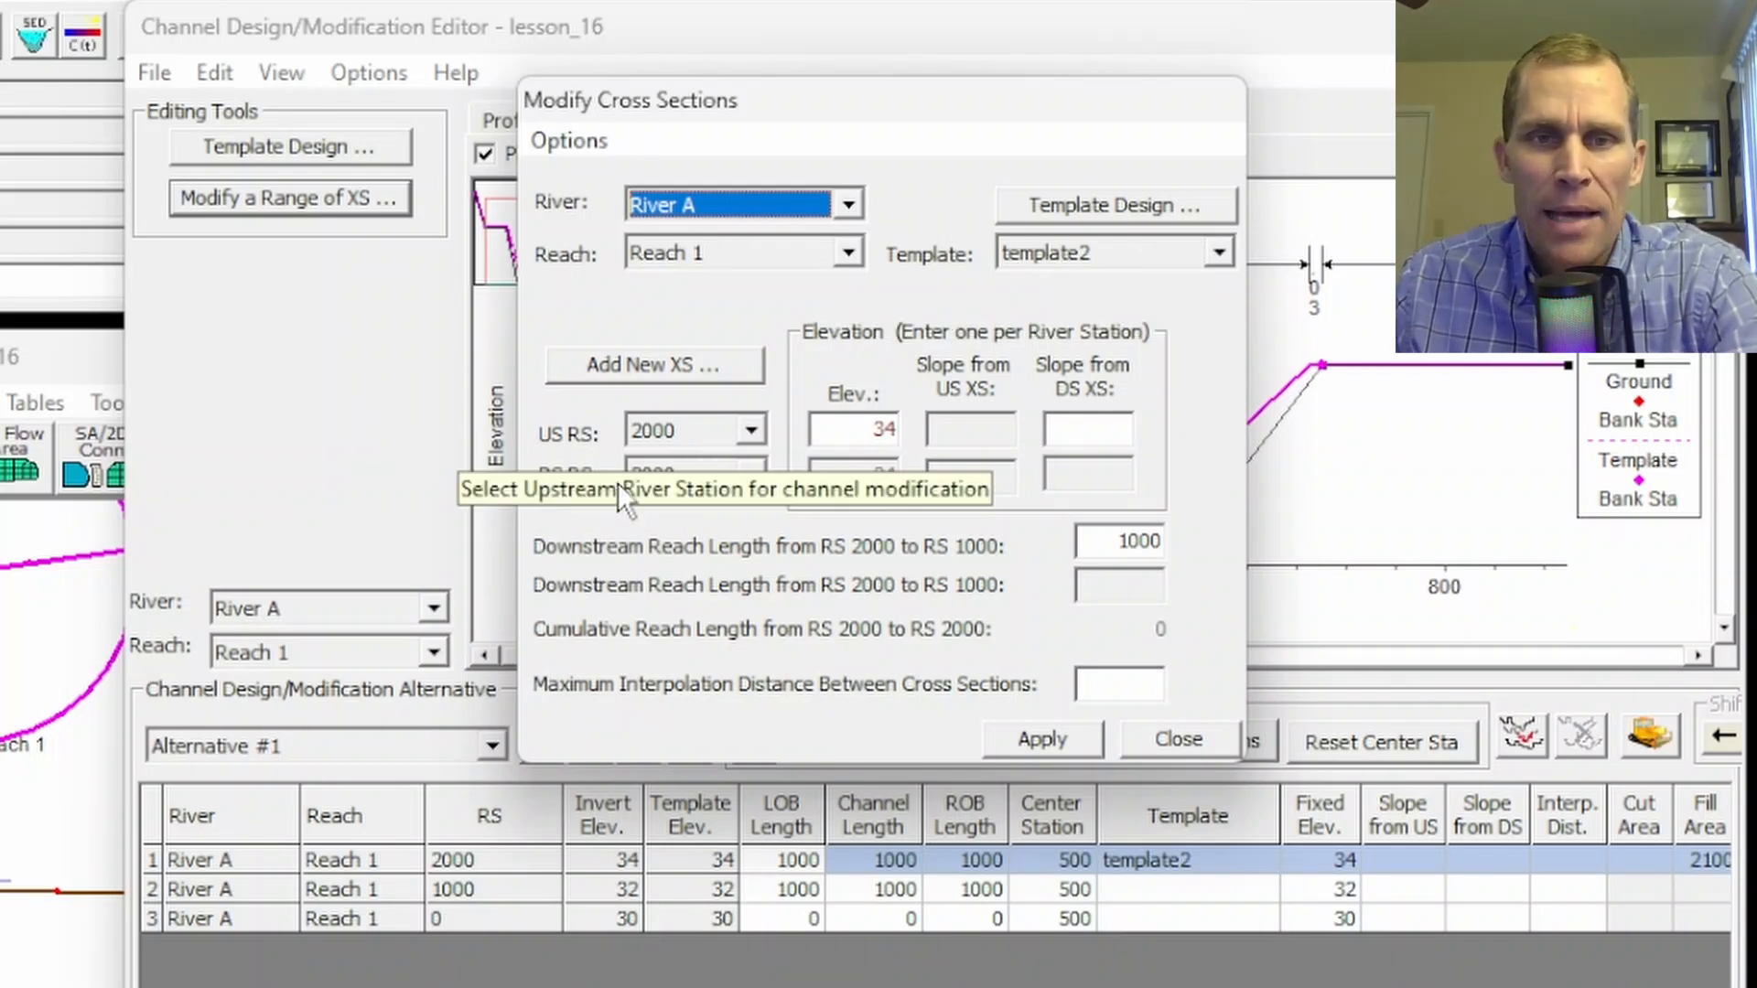
# - Set the downstream river station of the modification range to 1000 in Modify Cross Sections
pyautogui.click(750, 475)
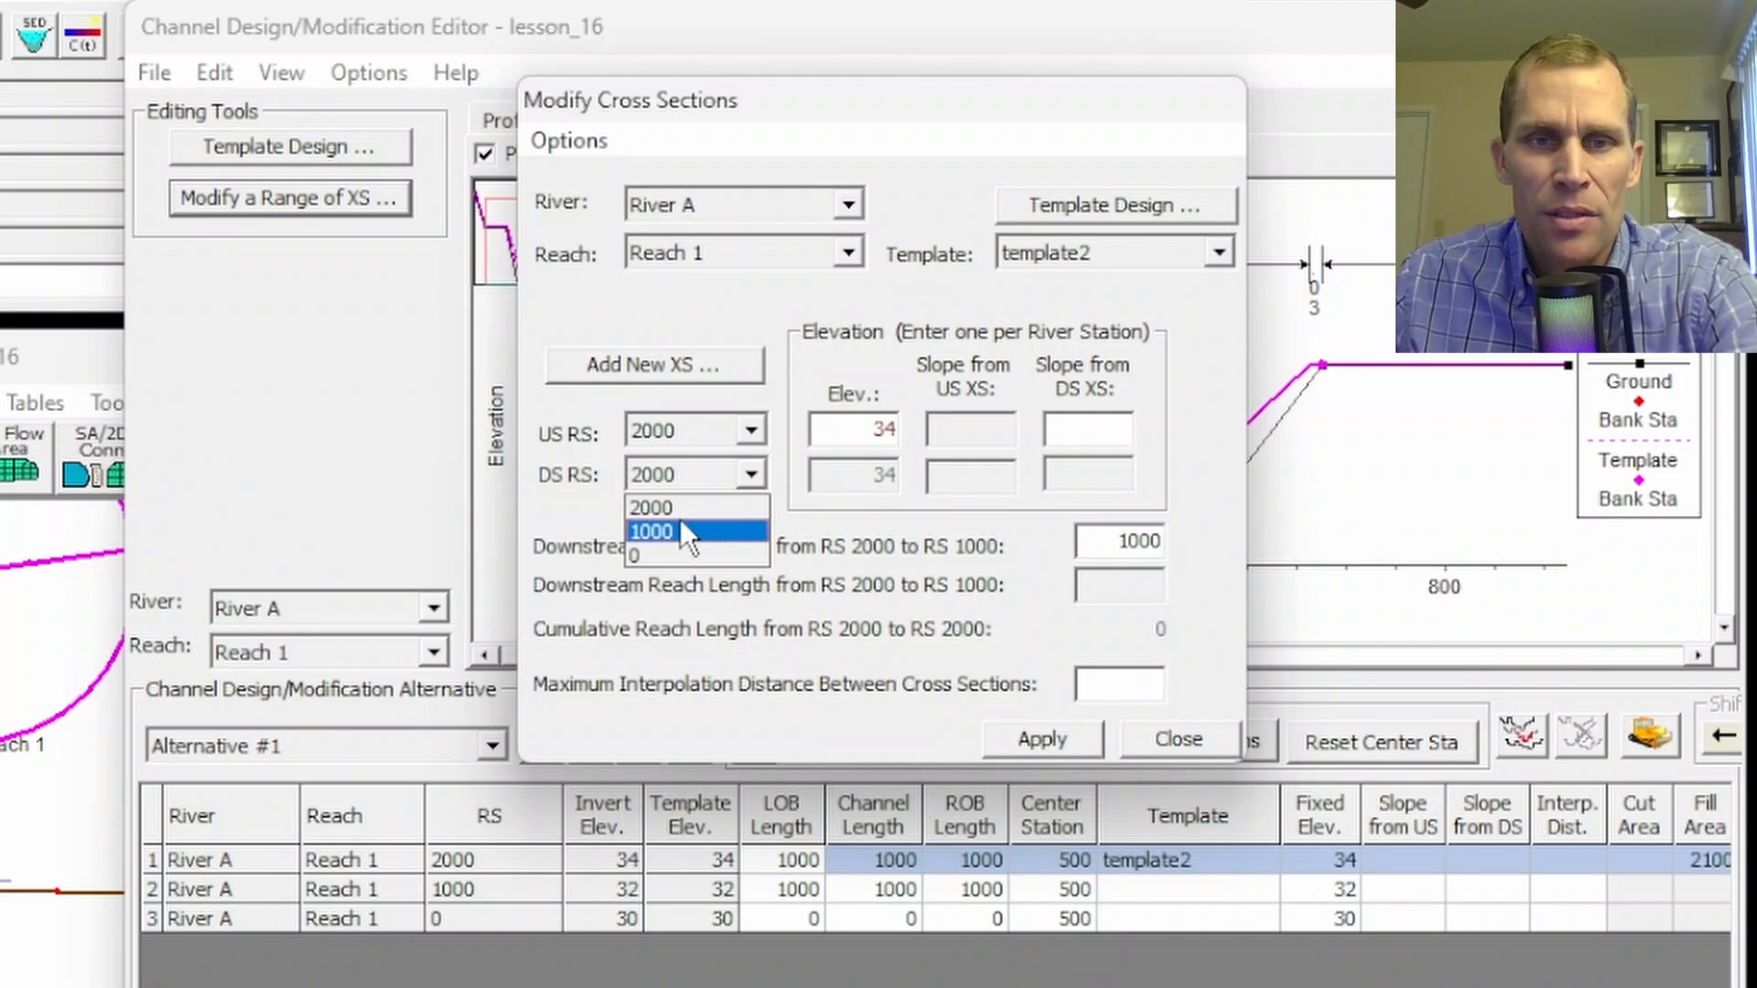
pyautogui.click(679, 519)
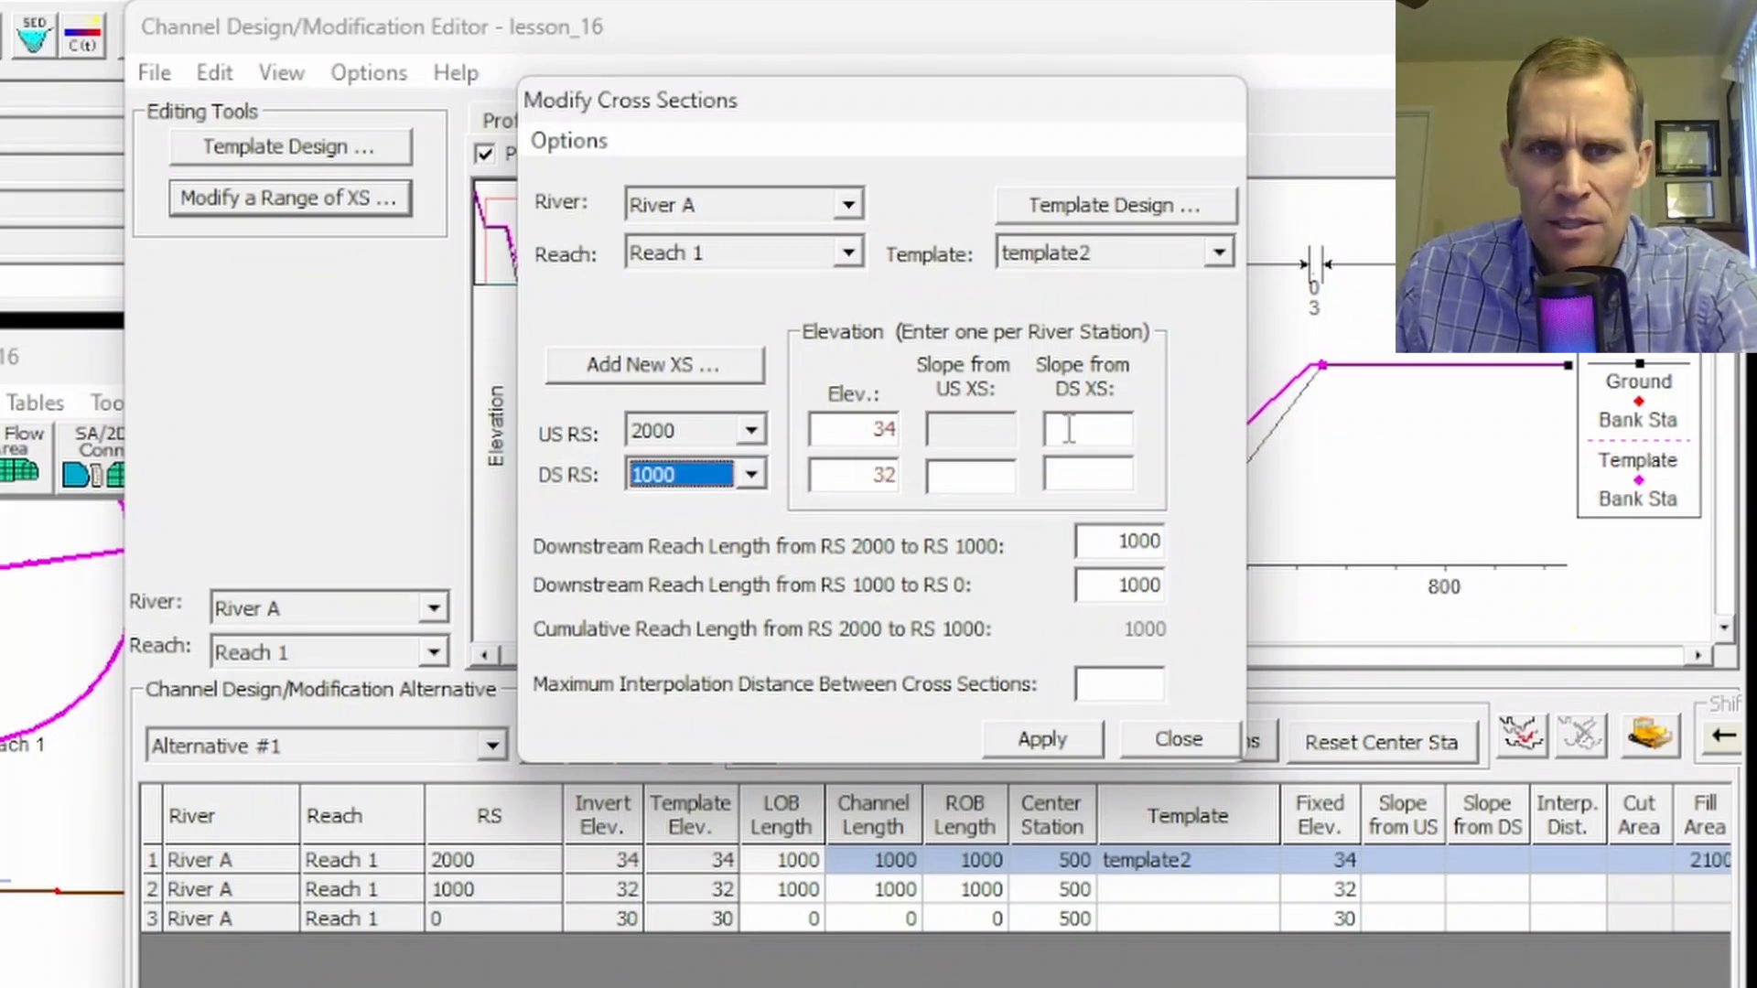
# - Try a slope of 0.02 from the upstream cross section for RS 1000, and restore its elevation of 32
pyautogui.click(1104, 430)
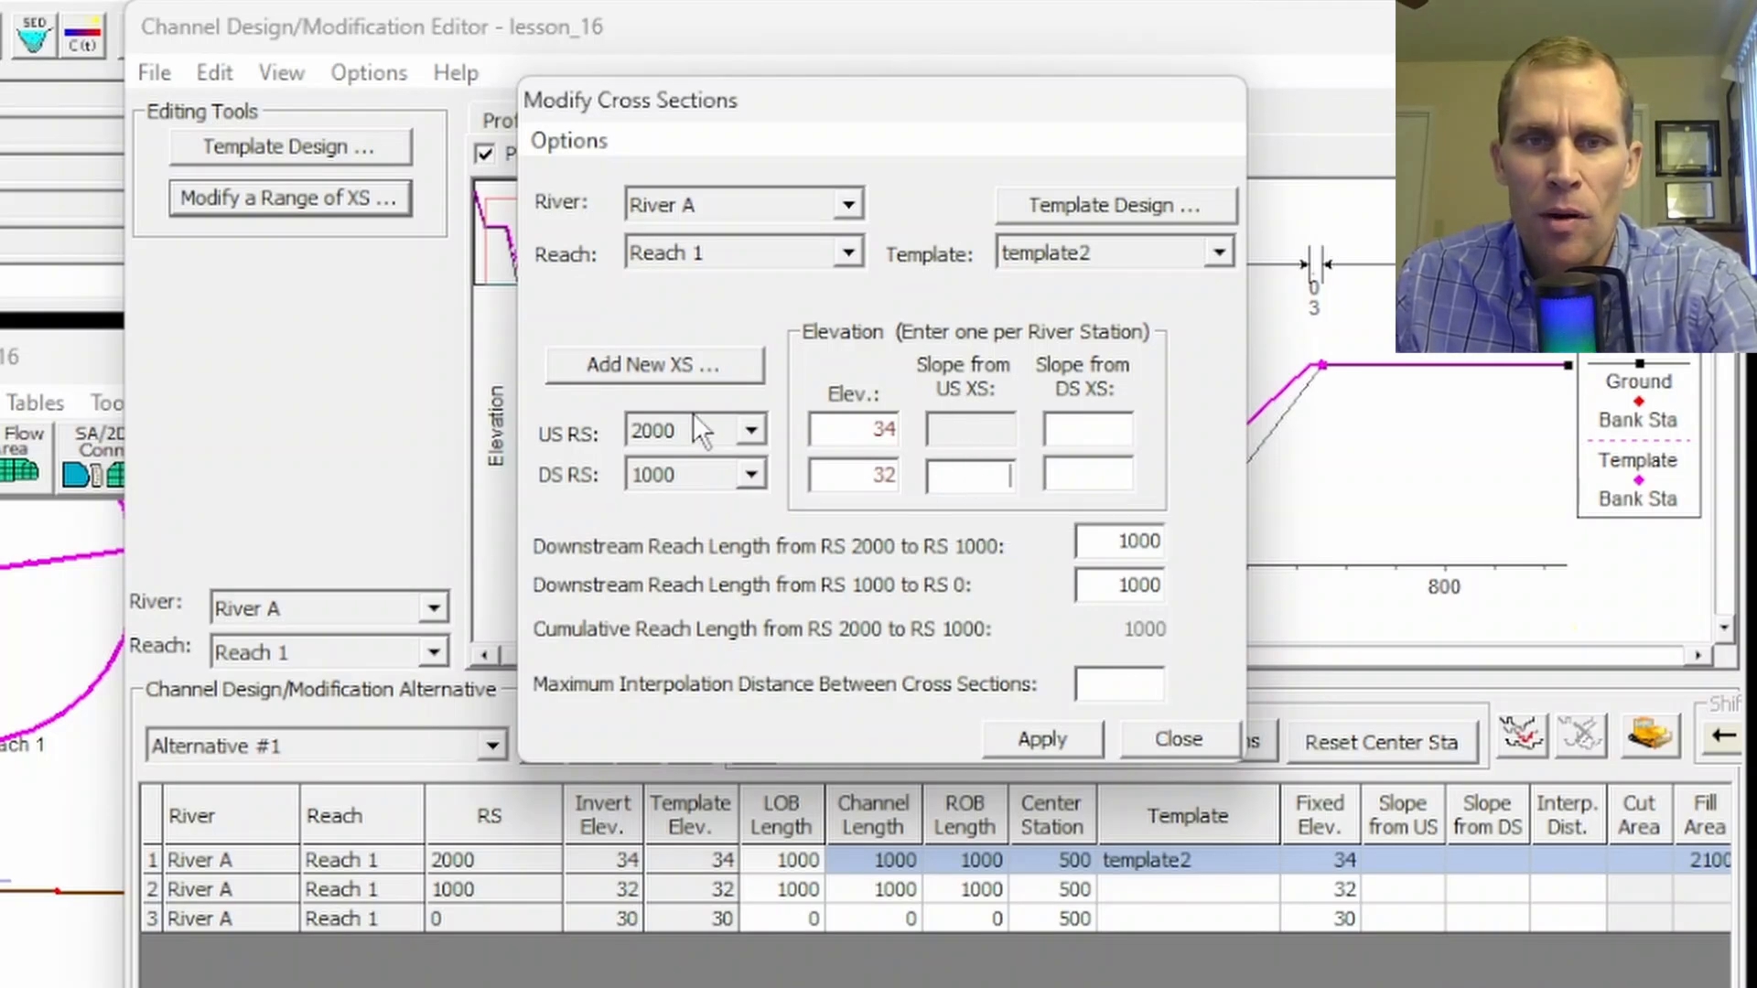
pyautogui.click(963, 474)
pyautogui.write('0.02')
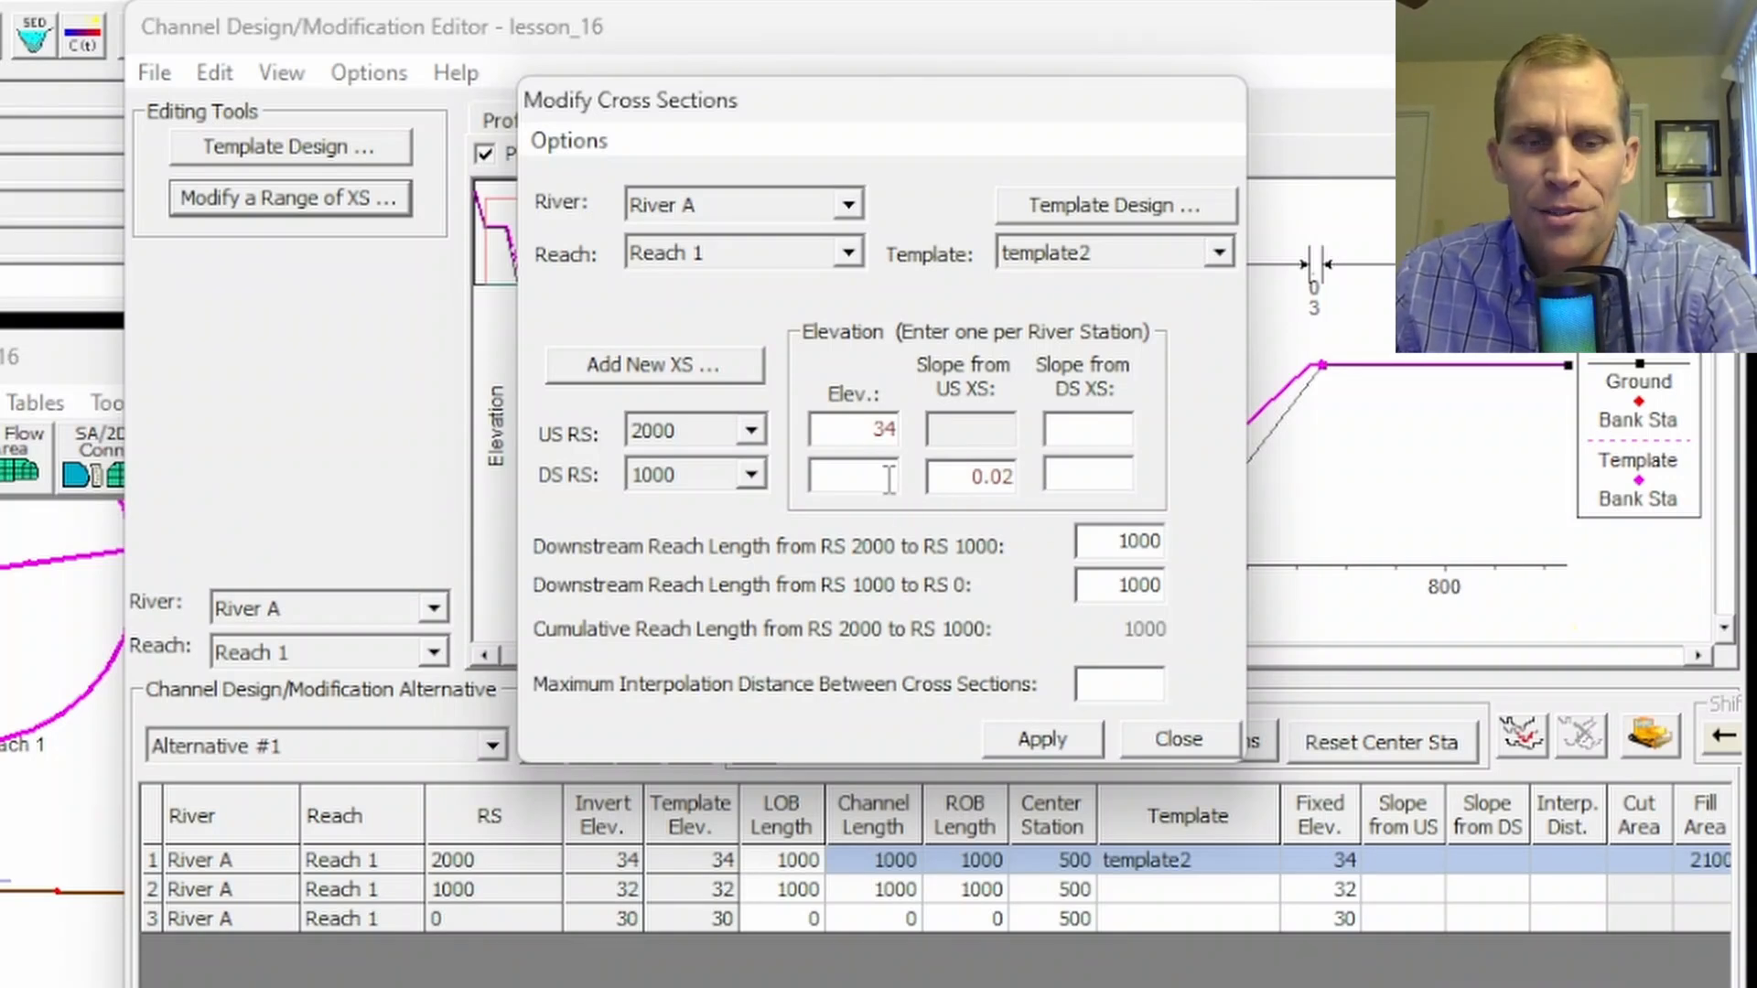
pyautogui.write('32')
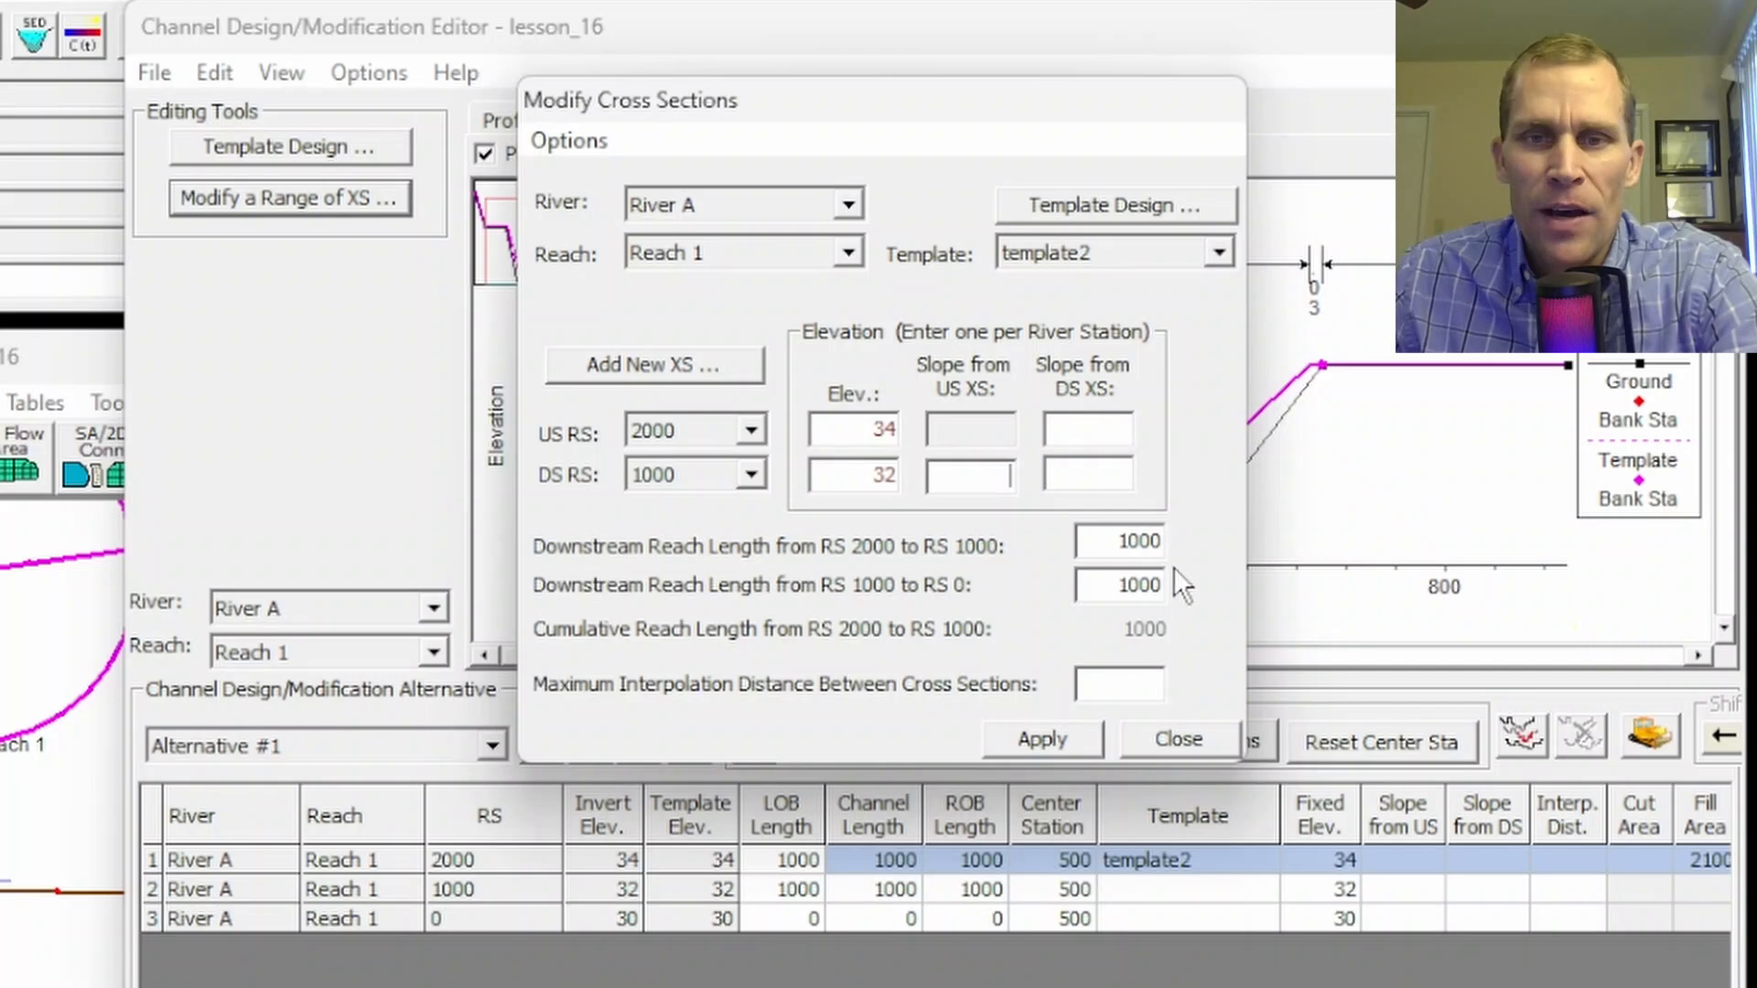
# - Check the downstream reach lengths, apply template2 to the RS 2000 to RS 1000 range, and close Modify Cross Sections
pyautogui.doubleClick(1122, 547)
pyautogui.doubleClick(1127, 586)
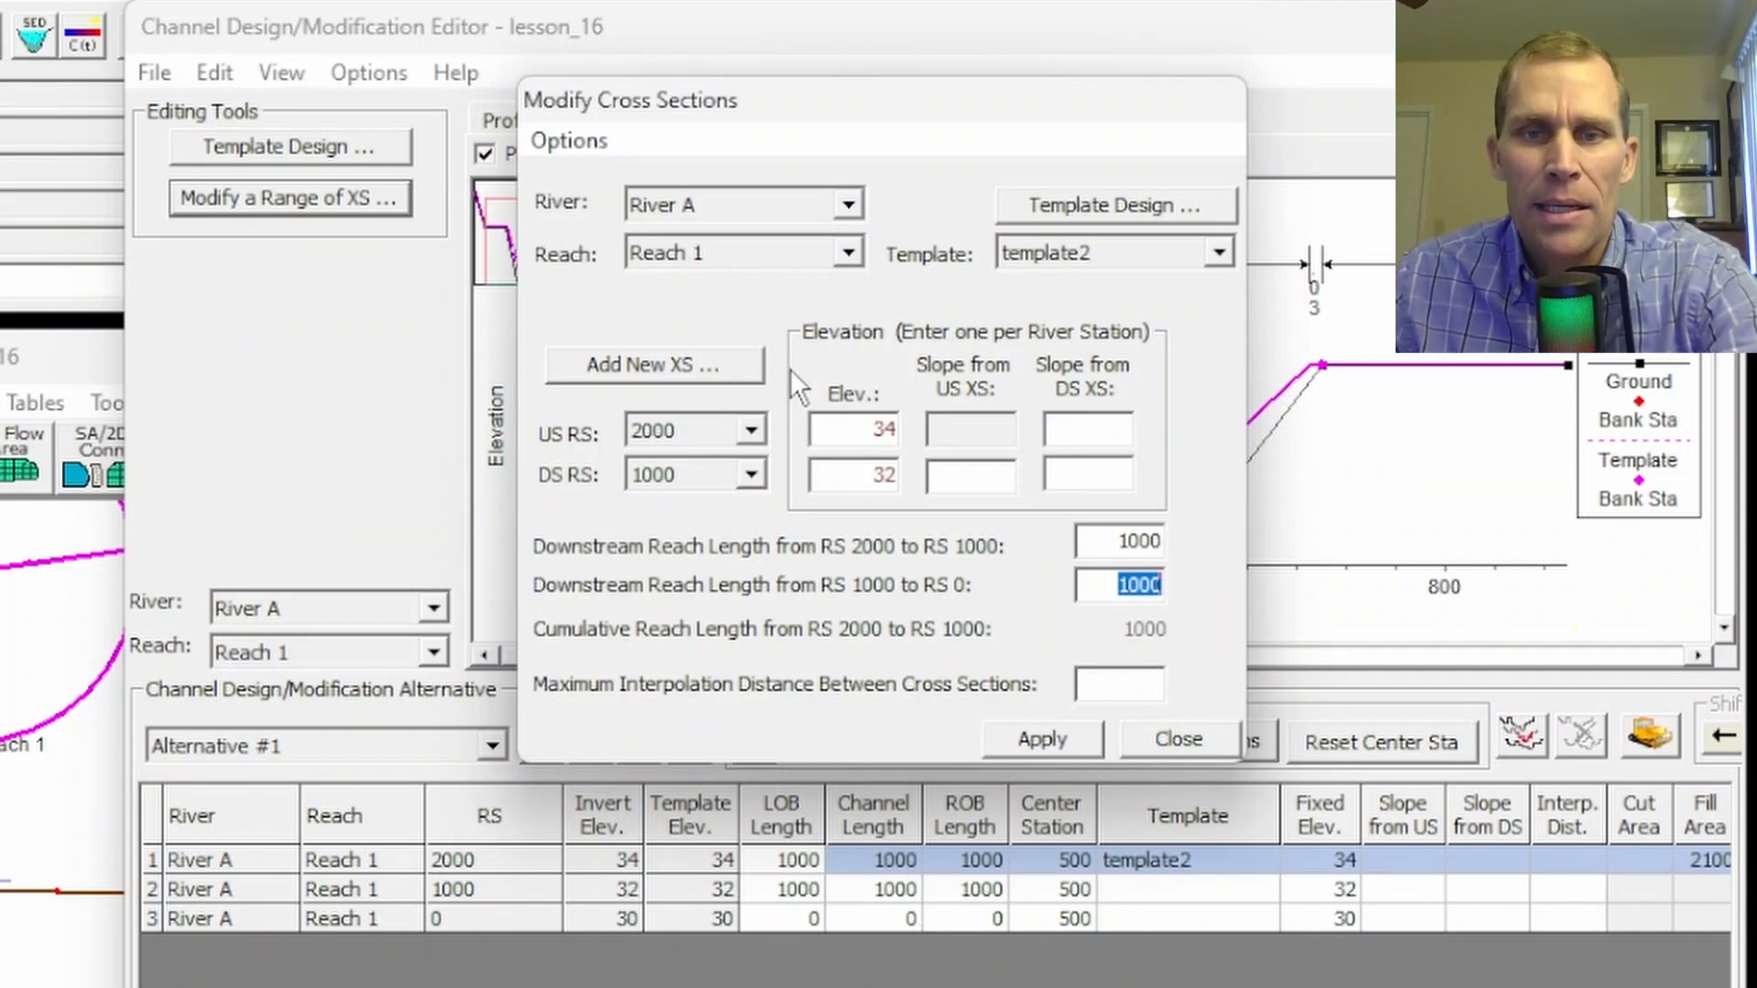
pyautogui.click(1021, 739)
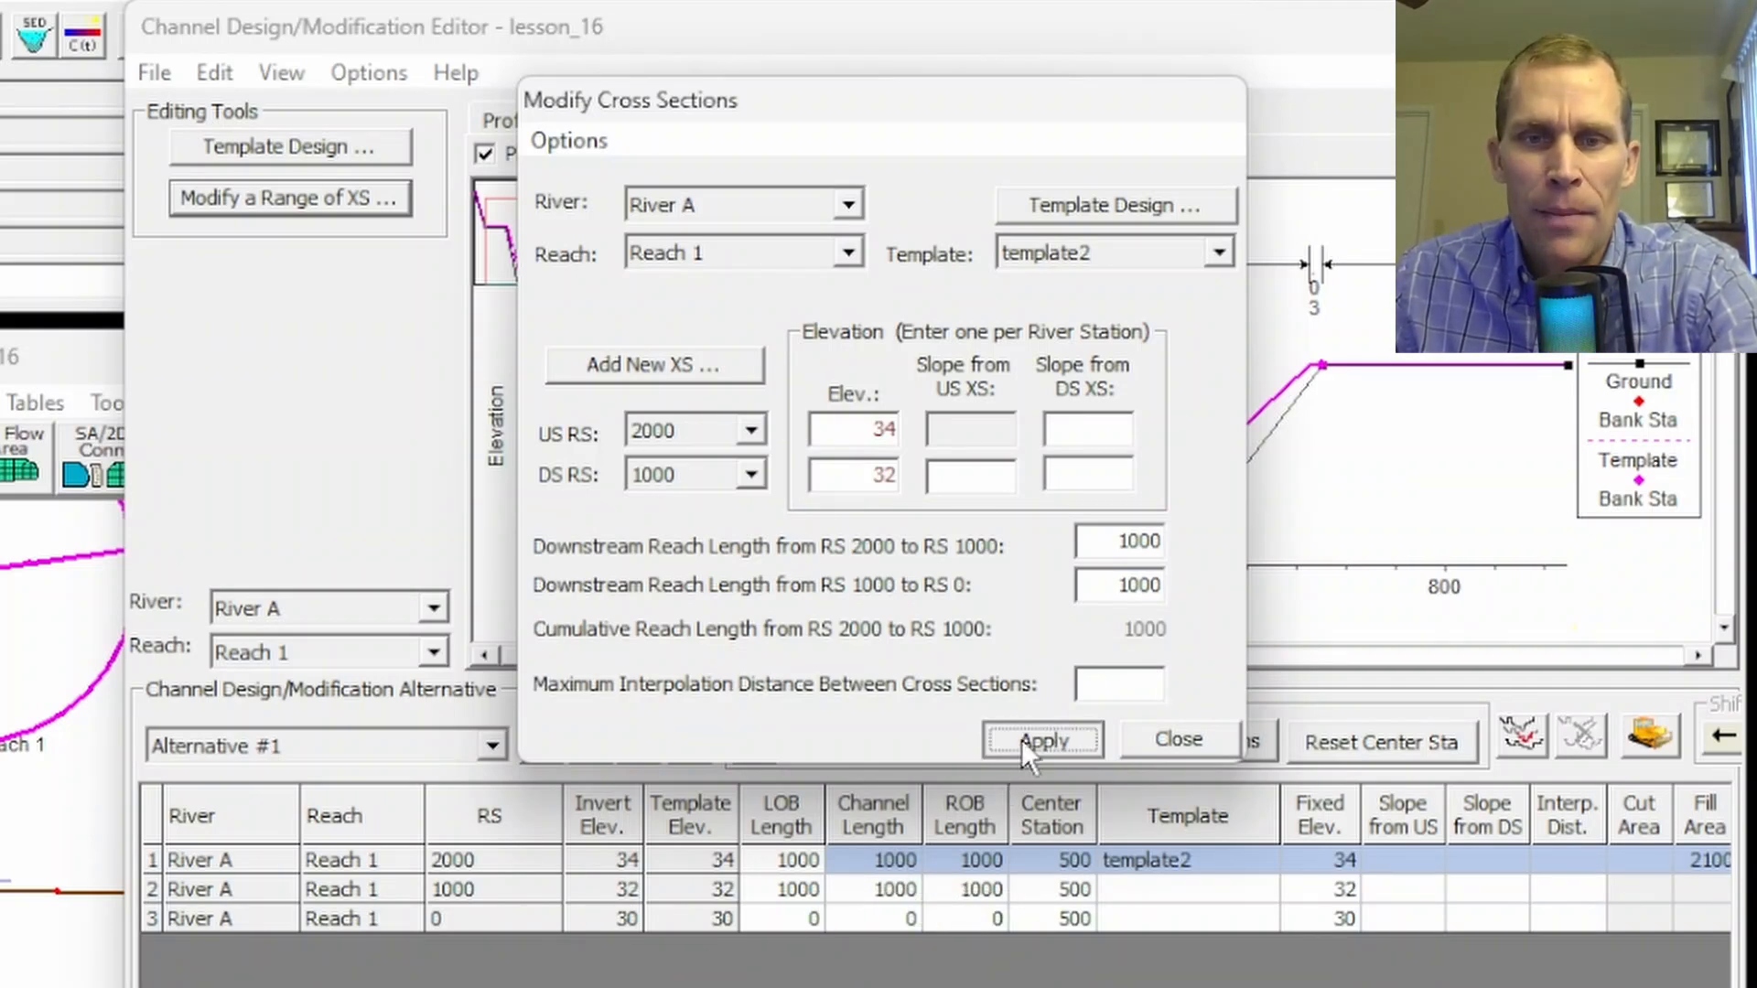
pyautogui.click(1160, 739)
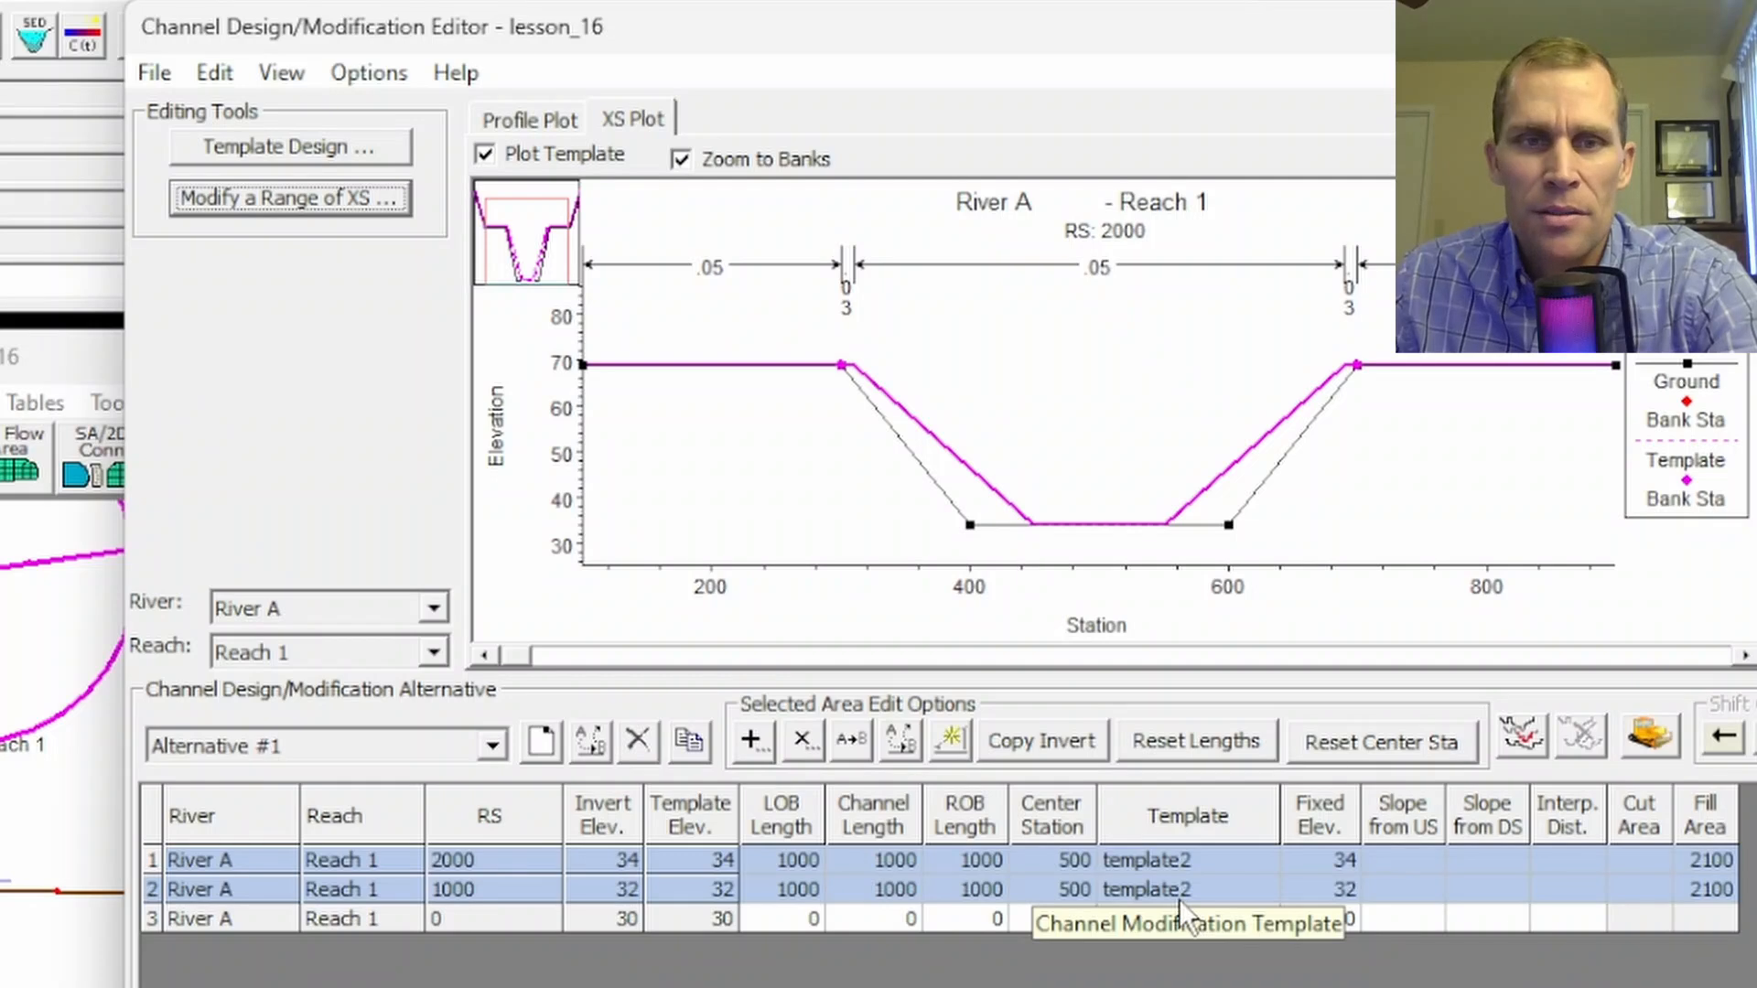
# - Compare the modified and ground geometry in the cross-section plots for RS 2000, RS 1000 and RS 0
pyautogui.click(281, 72)
pyautogui.click(333, 235)
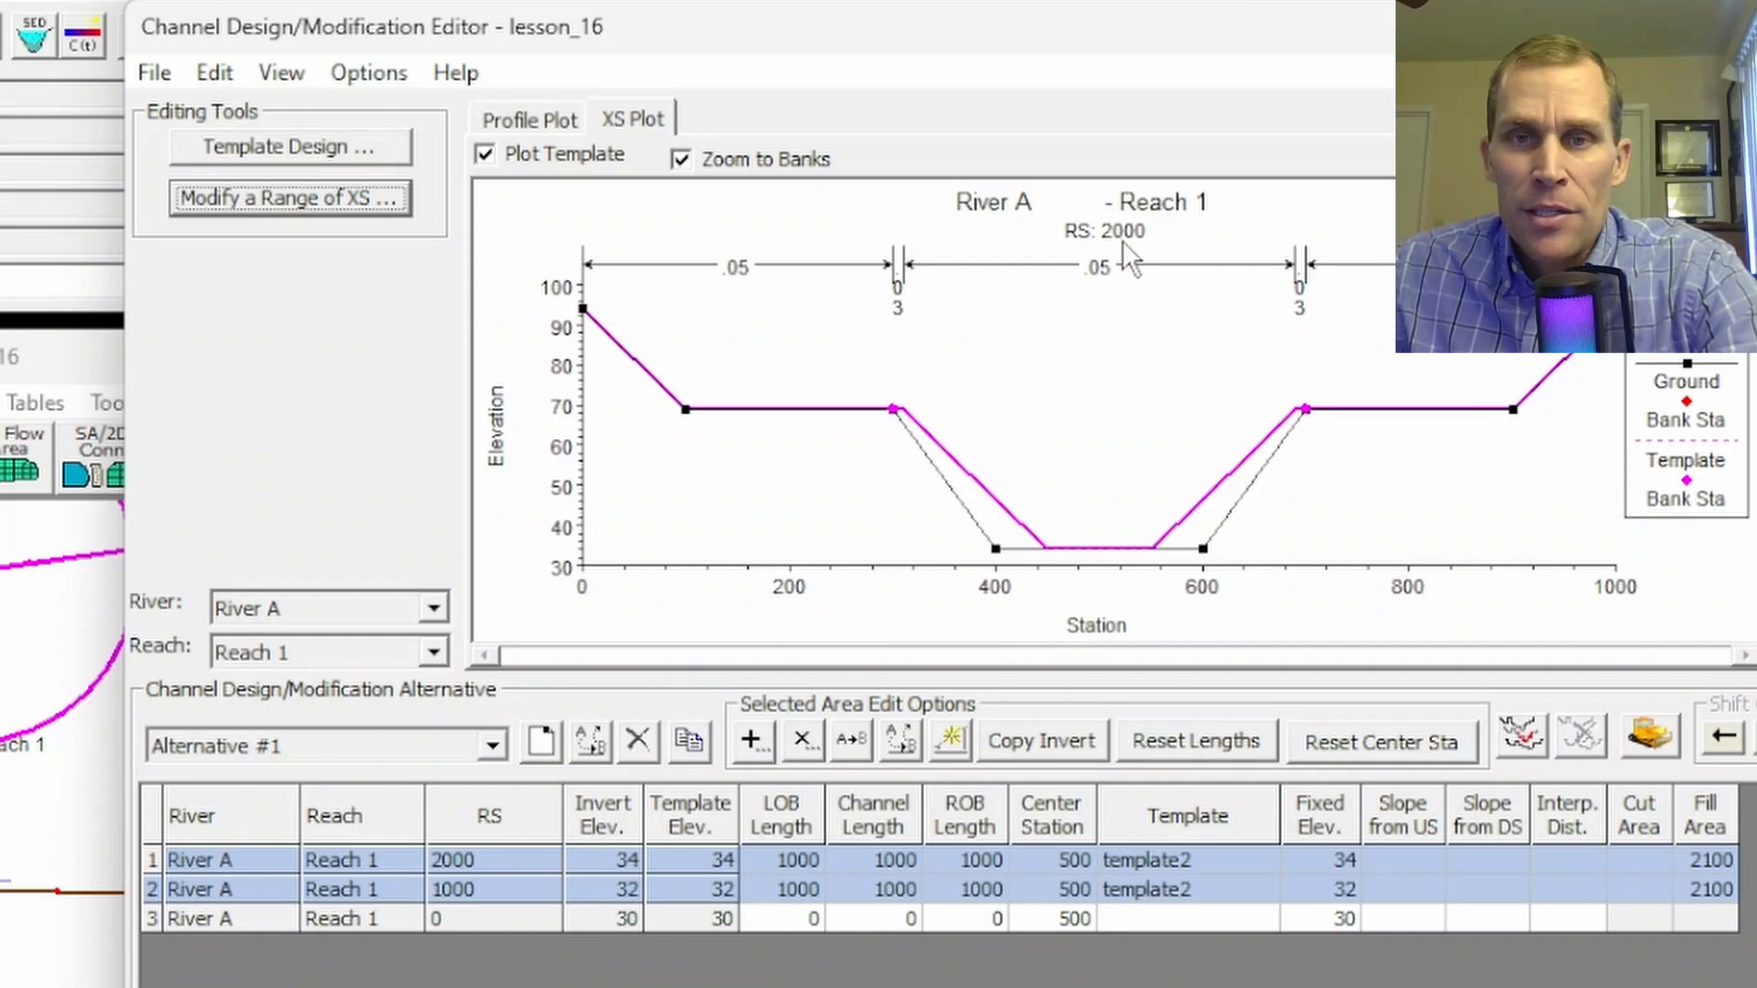
pyautogui.click(267, 878)
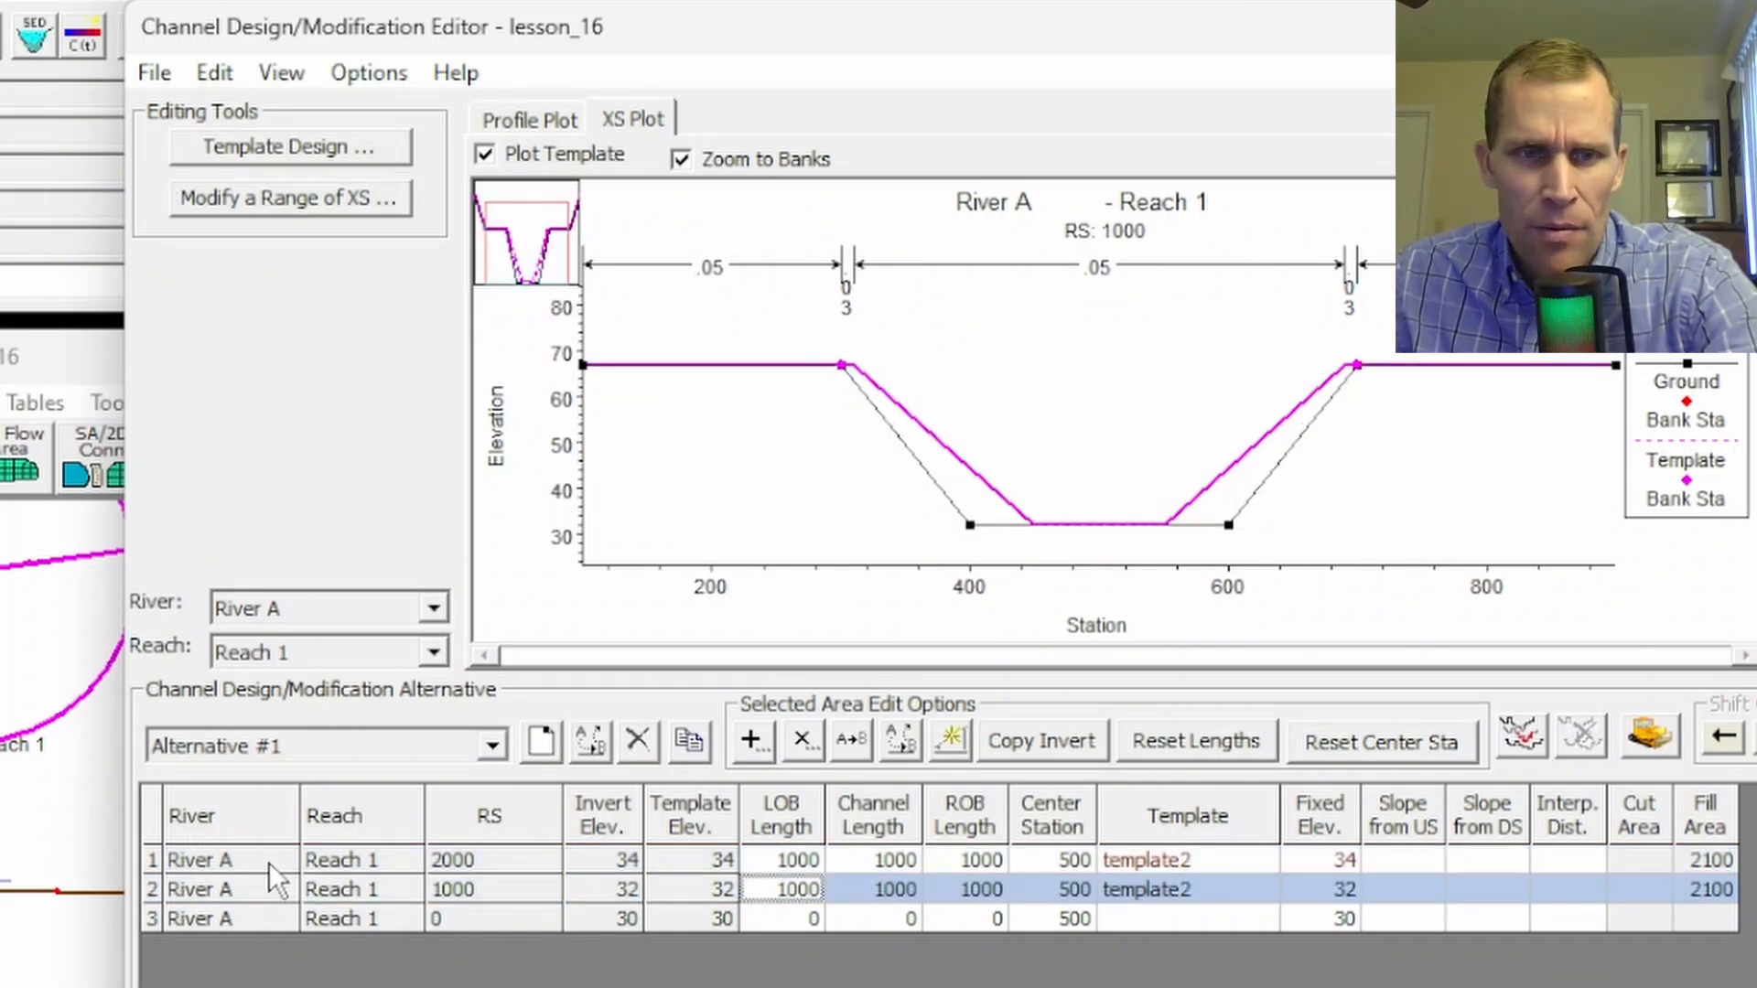
pyautogui.click(267, 860)
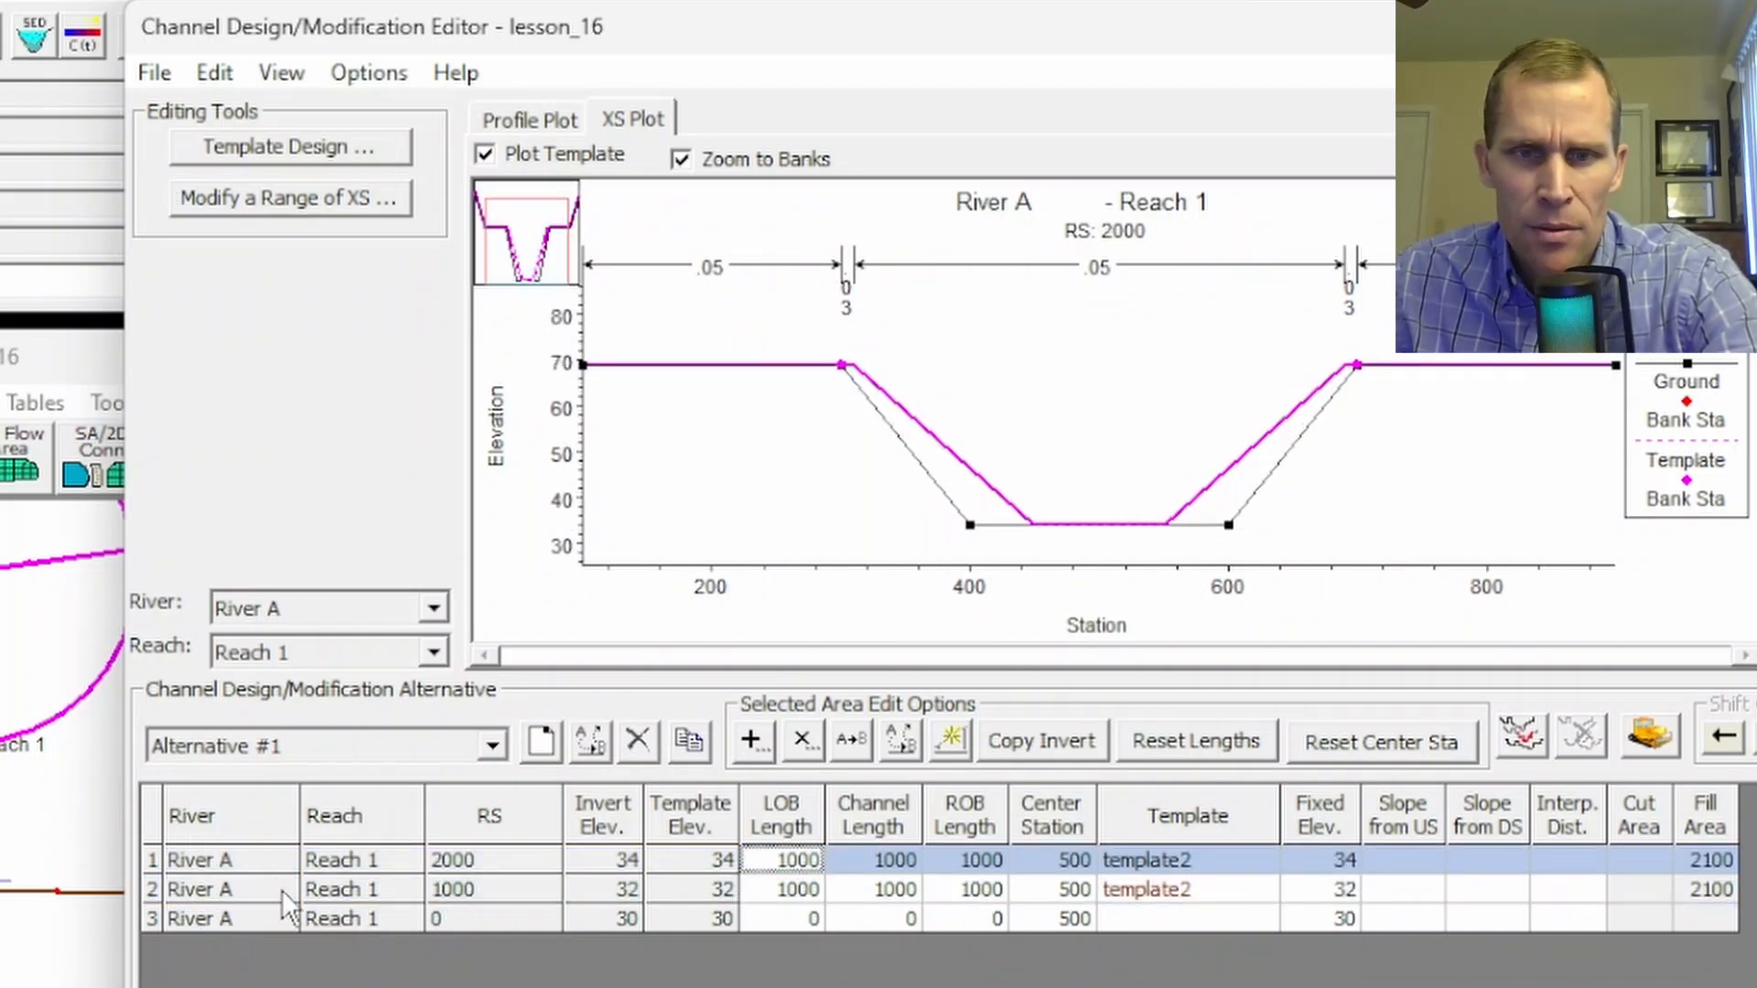
pyautogui.click(282, 889)
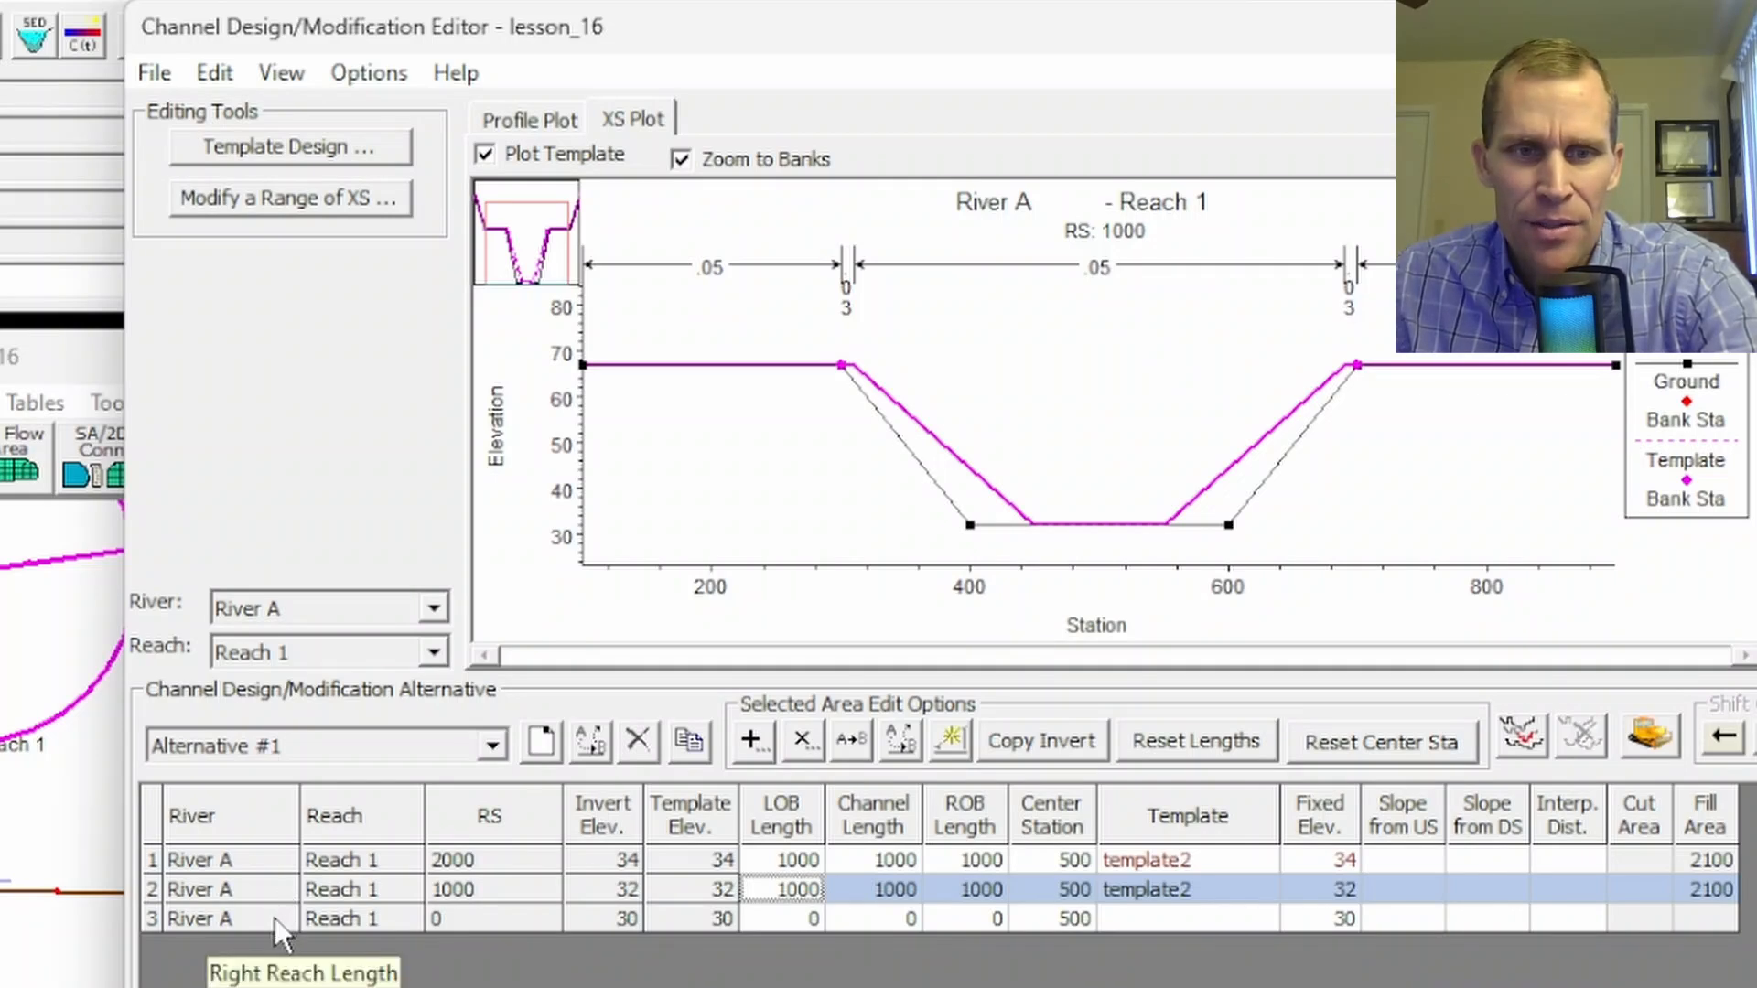
pyautogui.click(274, 918)
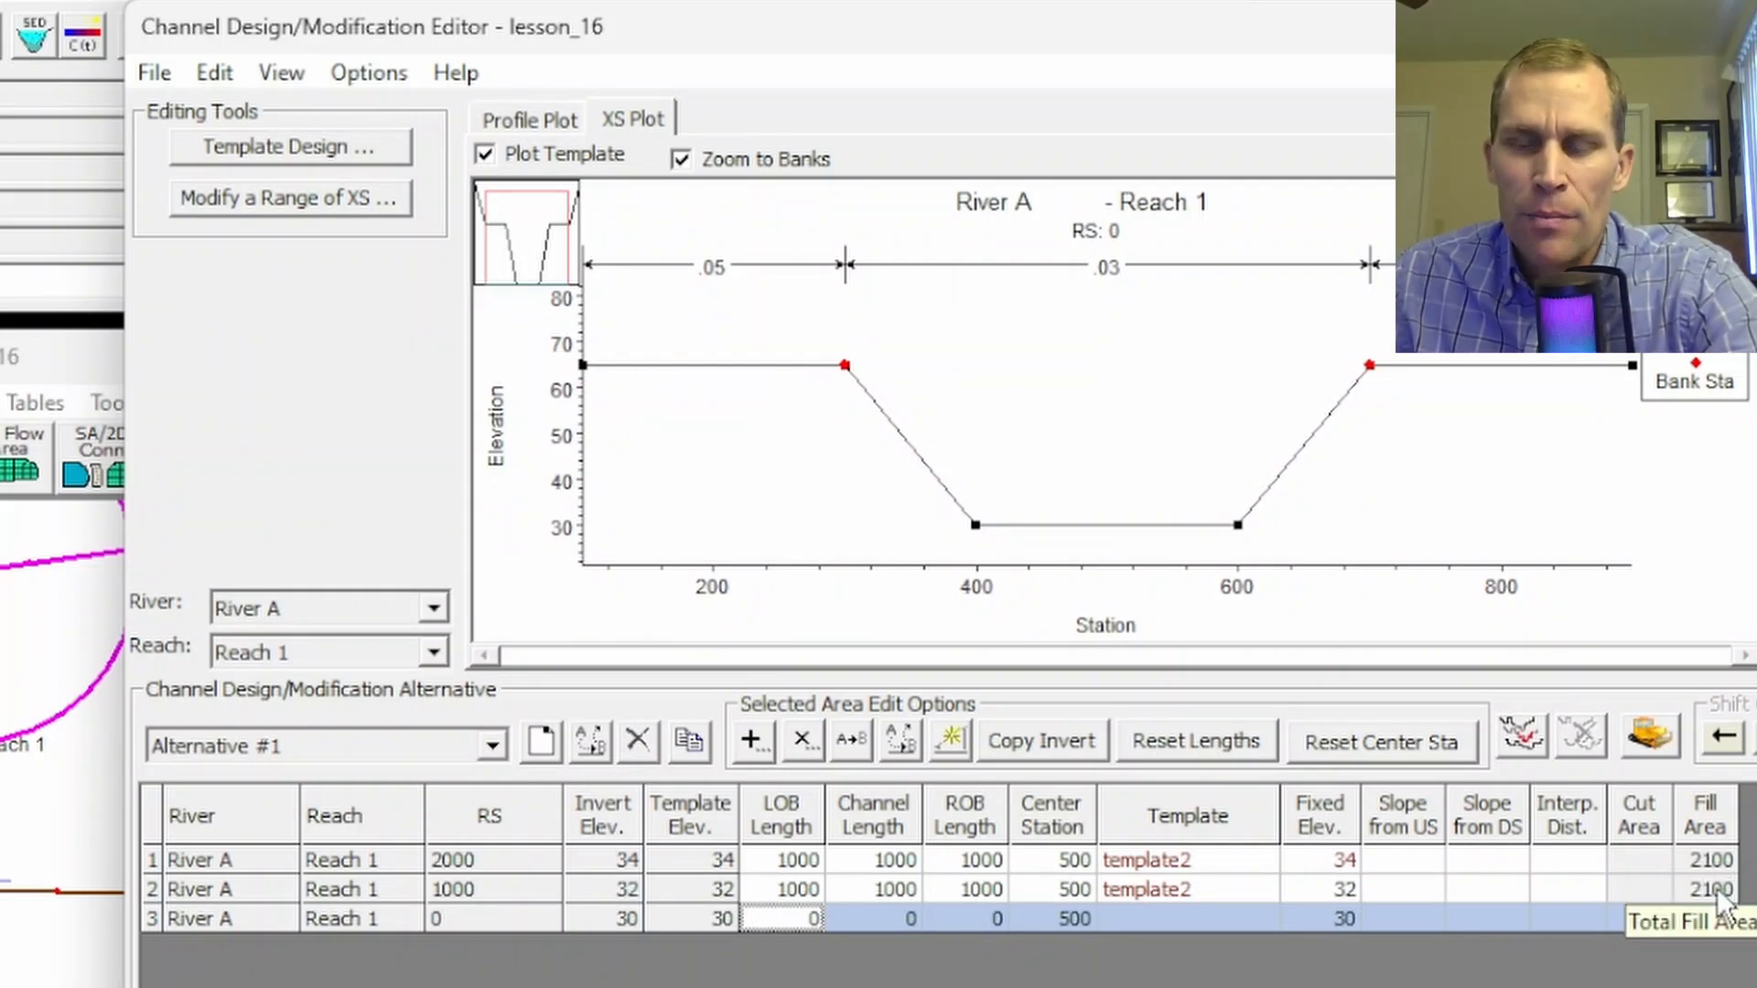
# - Examine the cut and fill volumes per station range against the fill area of the RS 2000 cross section
pyautogui.click(1647, 734)
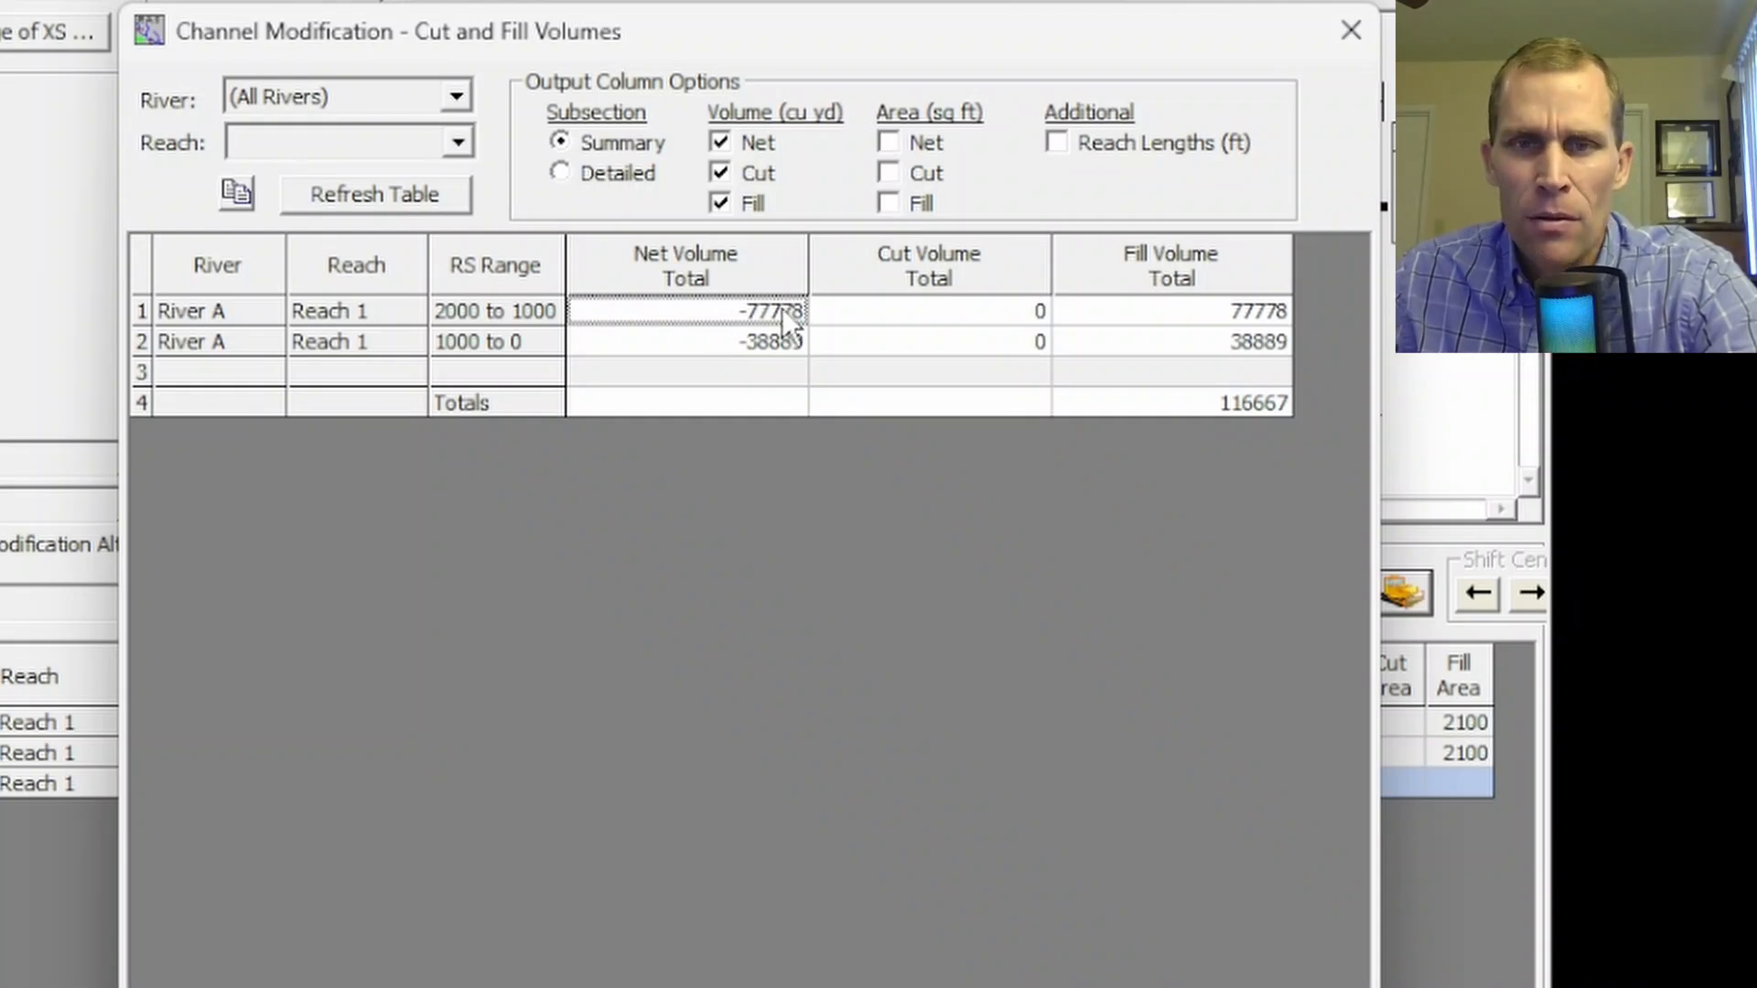
pyautogui.moveTo(806, 7); pyautogui.dragTo(753, 343)
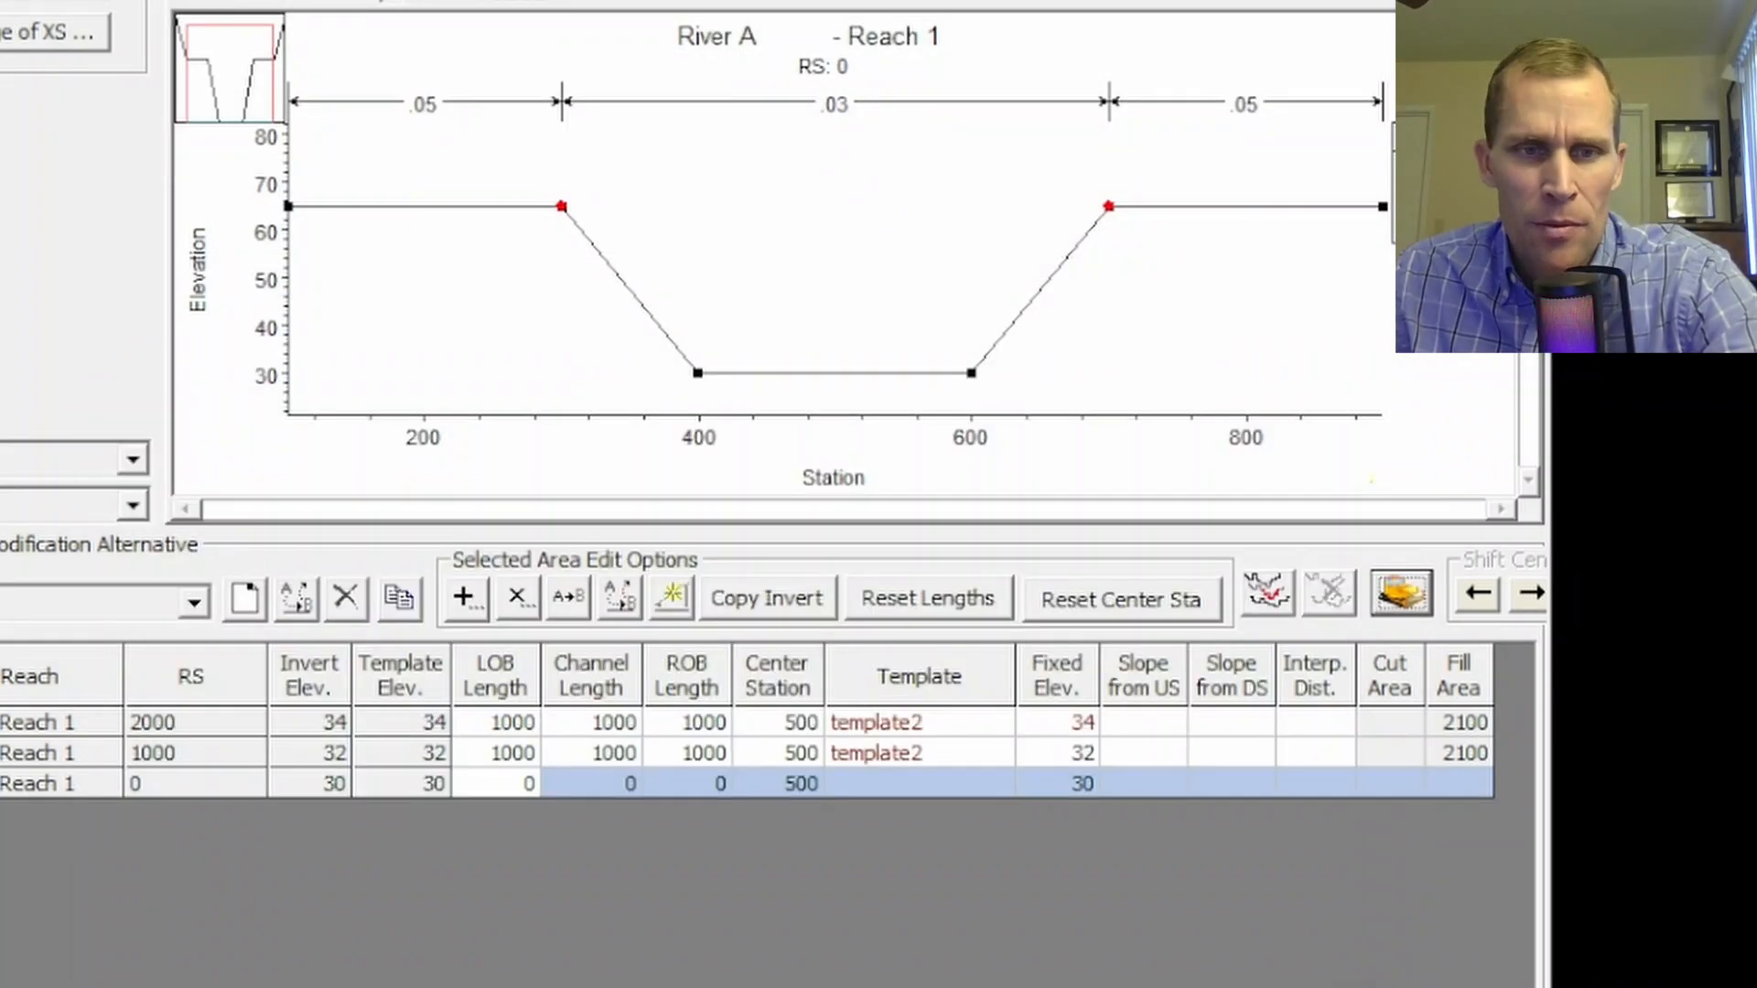
pyautogui.click(495, 722)
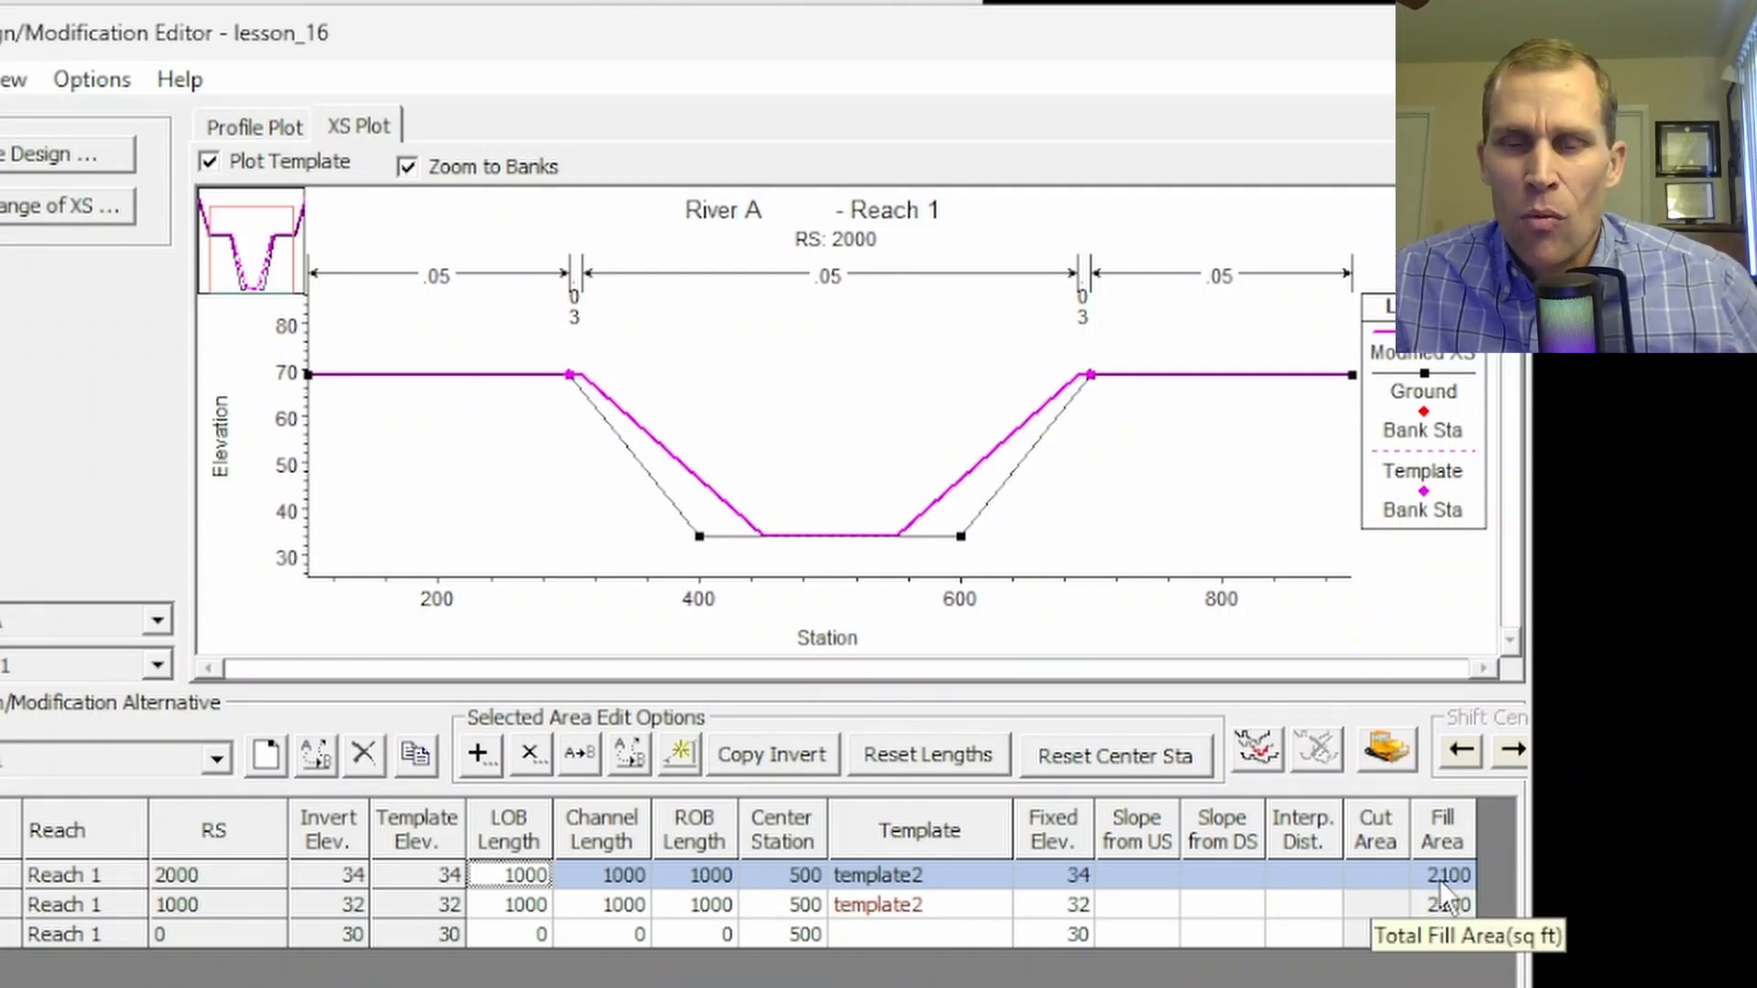
pyautogui.click(1389, 746)
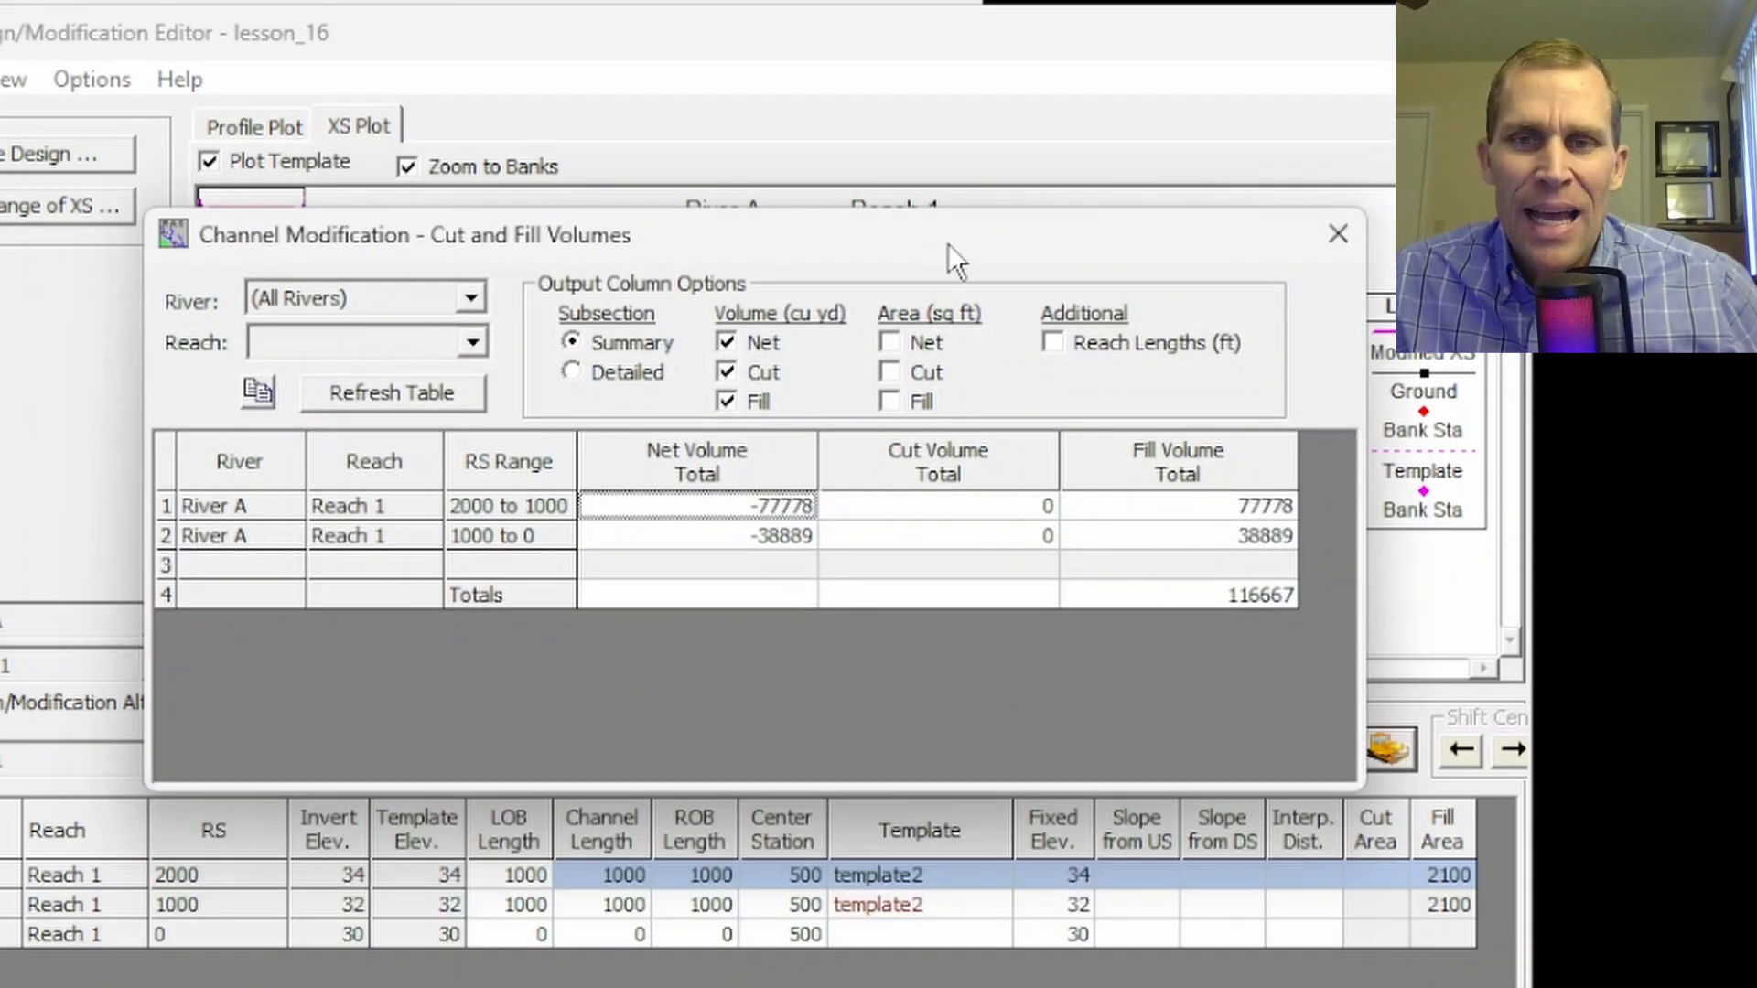
pyautogui.moveTo(950, 245); pyautogui.dragTo(955, 280)
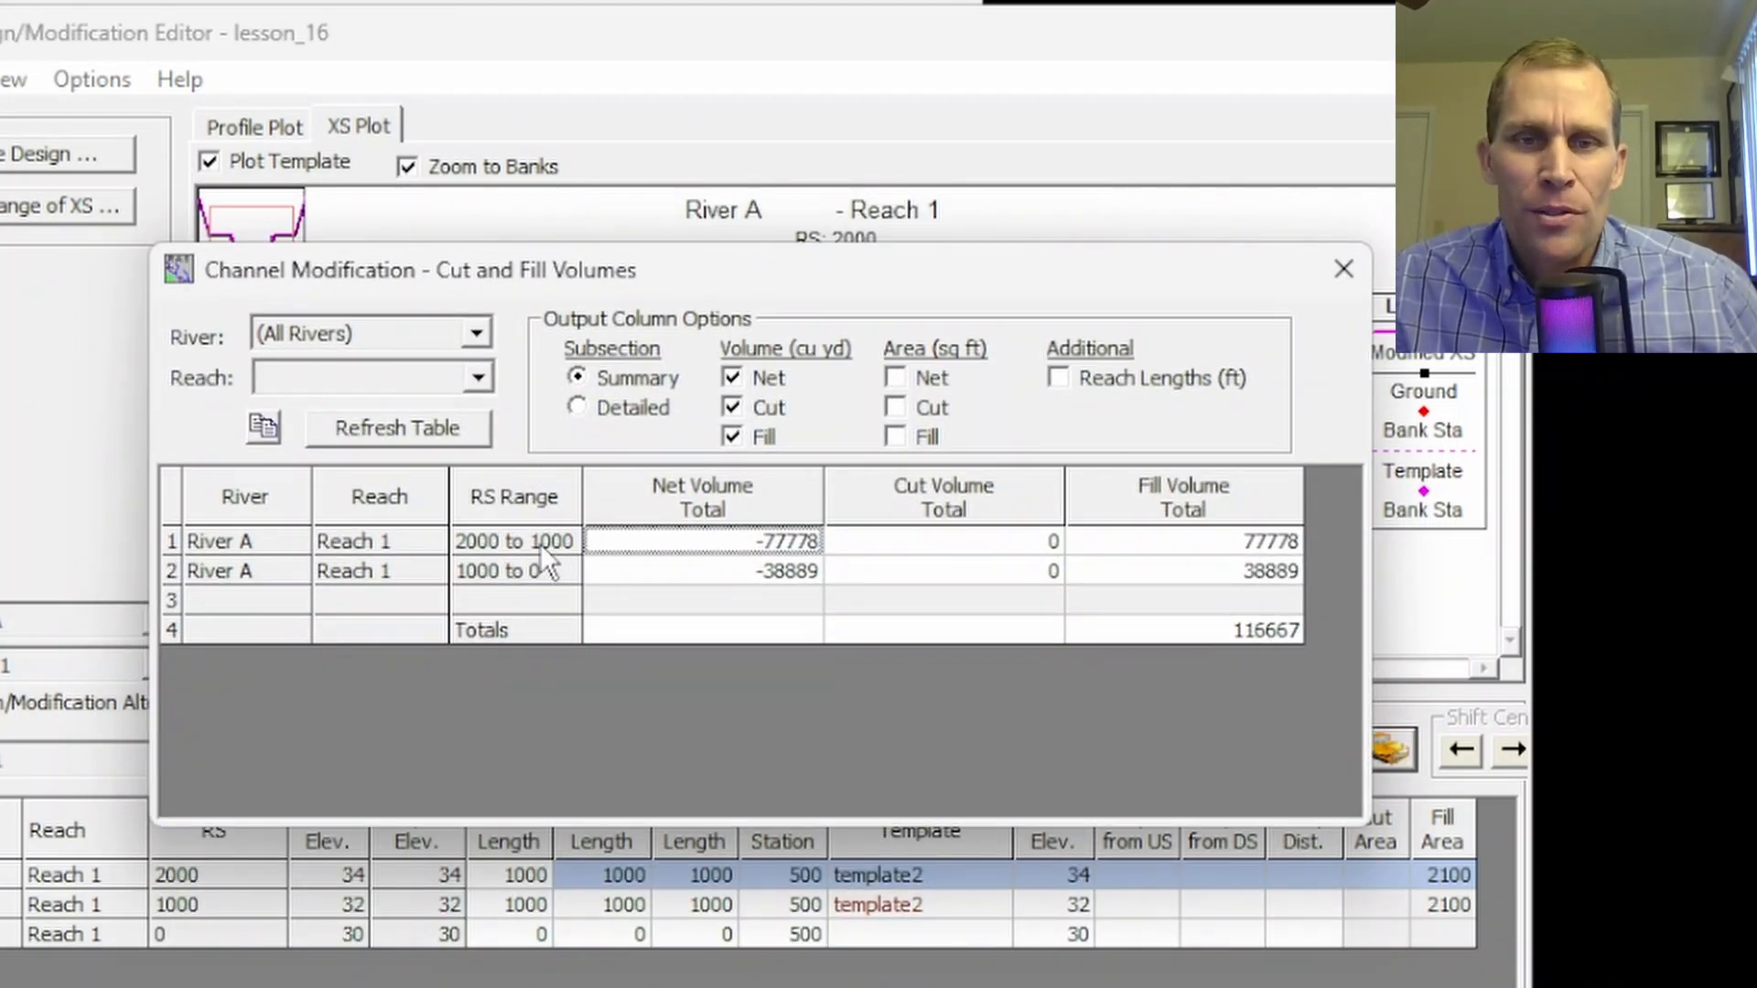
pyautogui.click(484, 542)
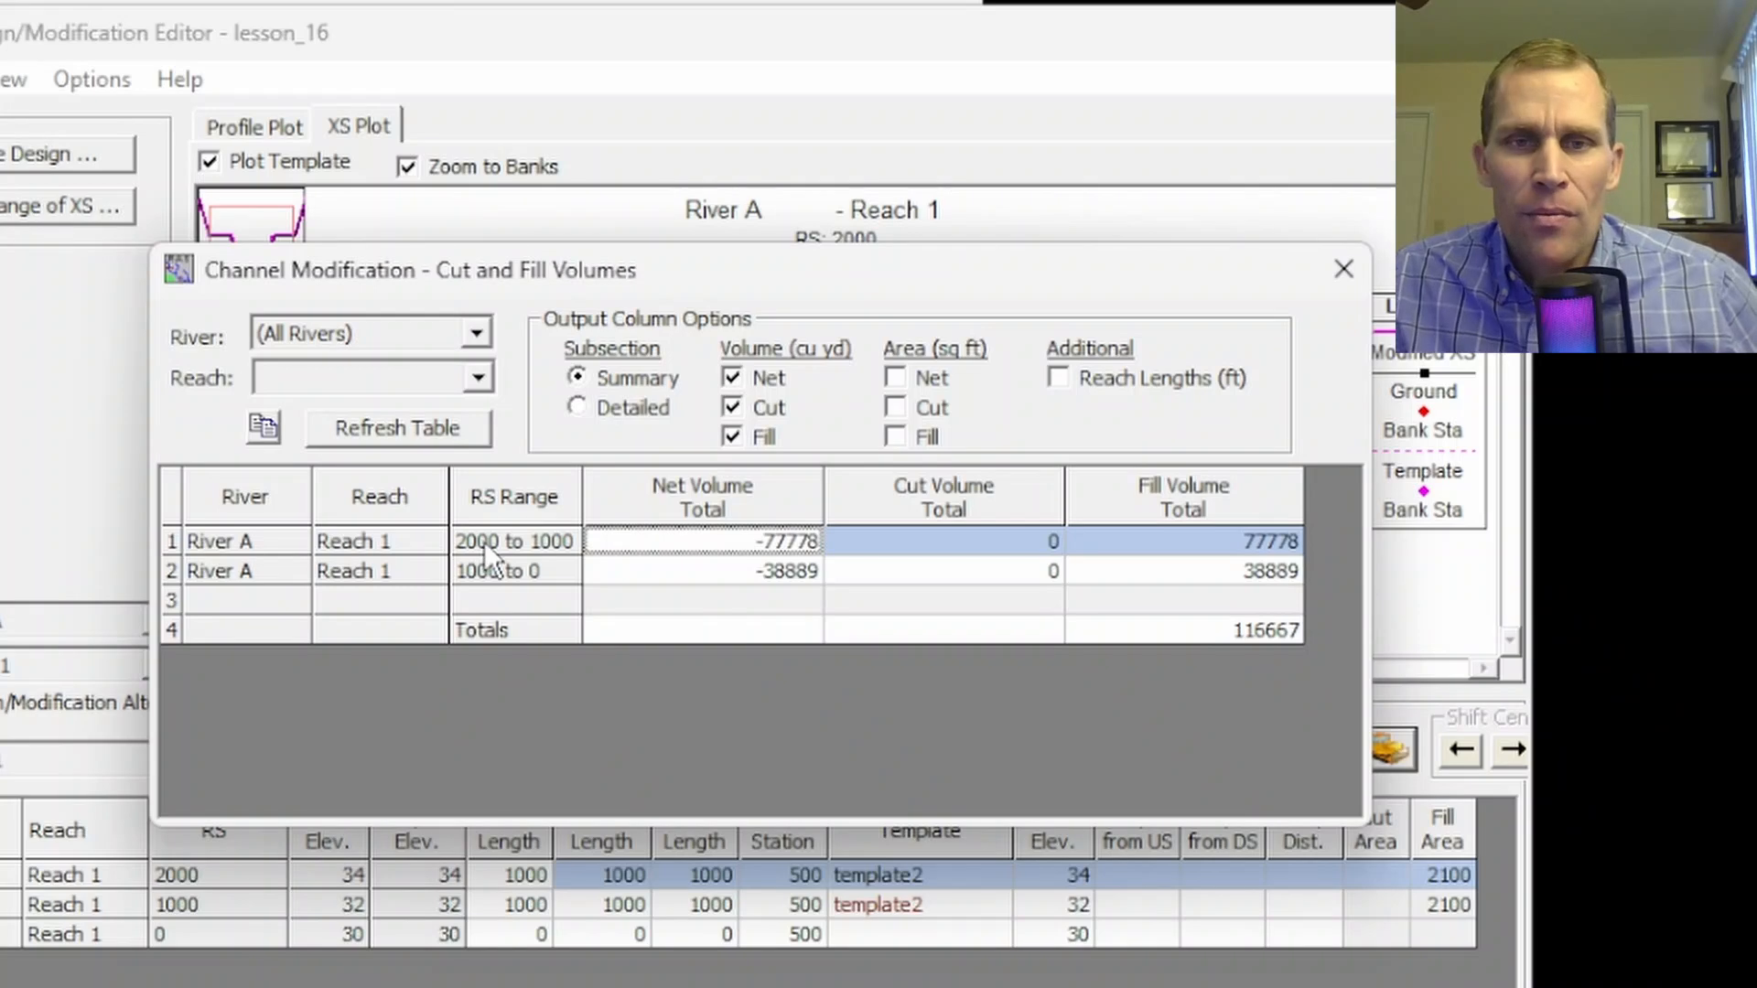
pyautogui.click(796, 542)
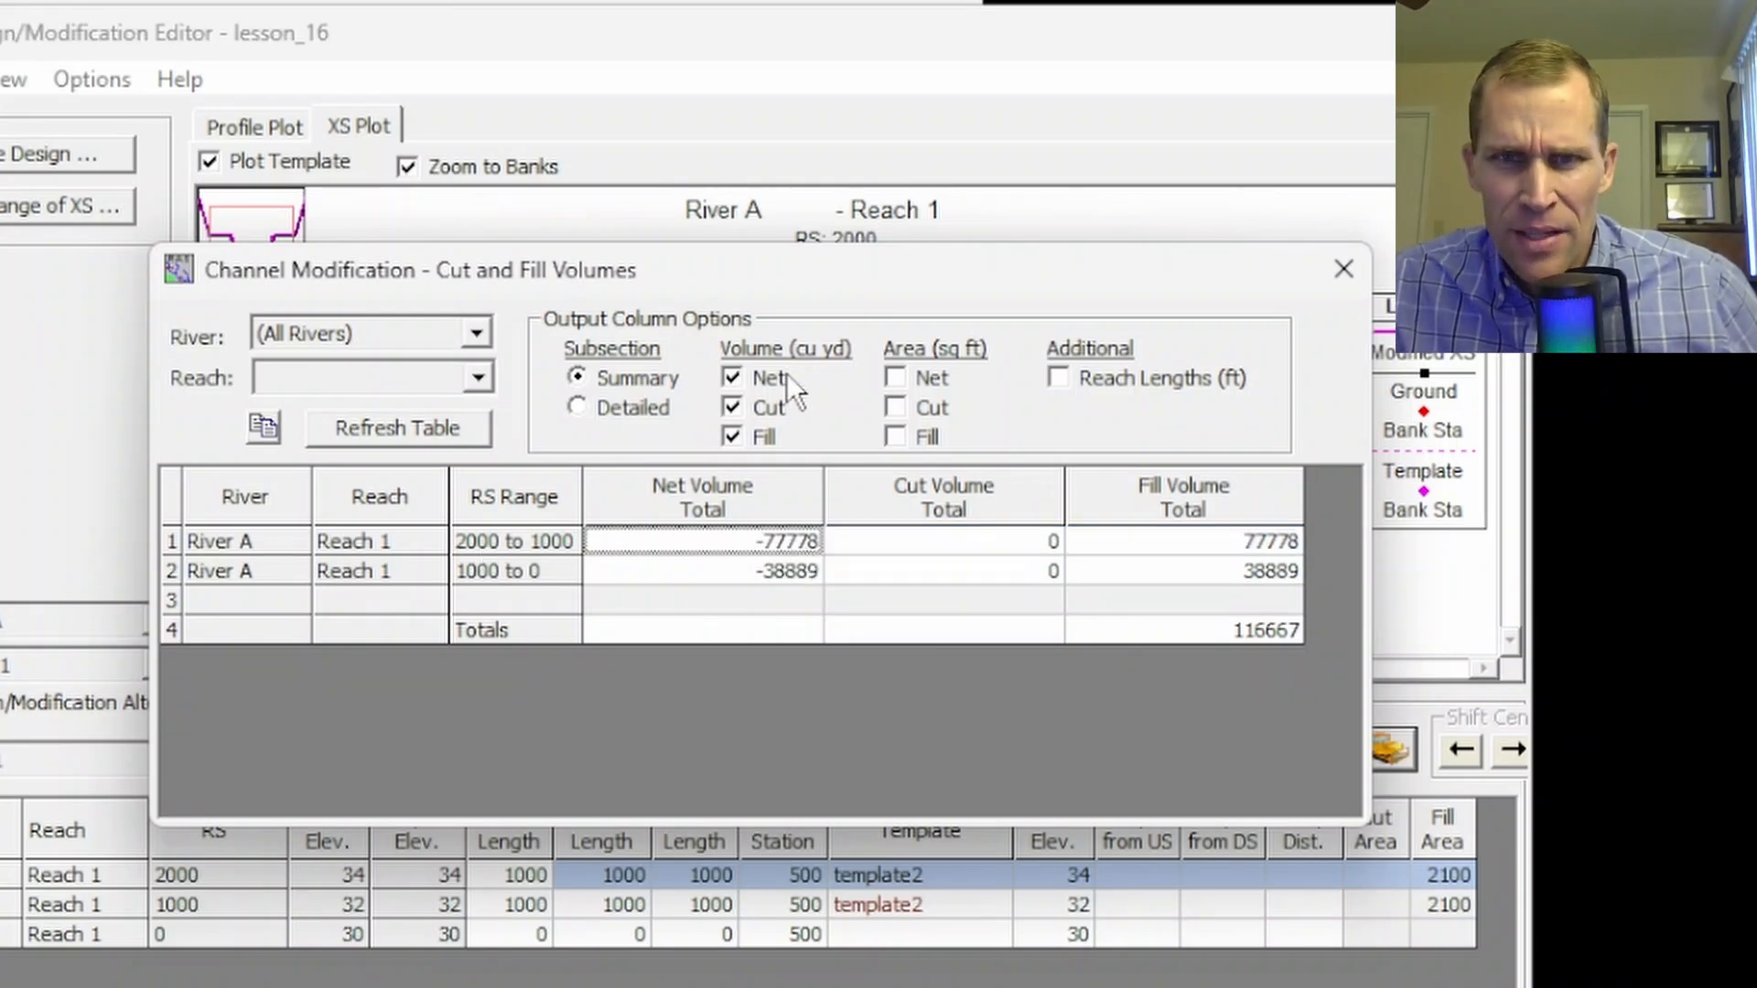
# - Hide the net, cut and fill volume columns in the Cut and Fill Volumes table and show them again
pyautogui.click(731, 437)
pyautogui.click(731, 407)
pyautogui.click(732, 377)
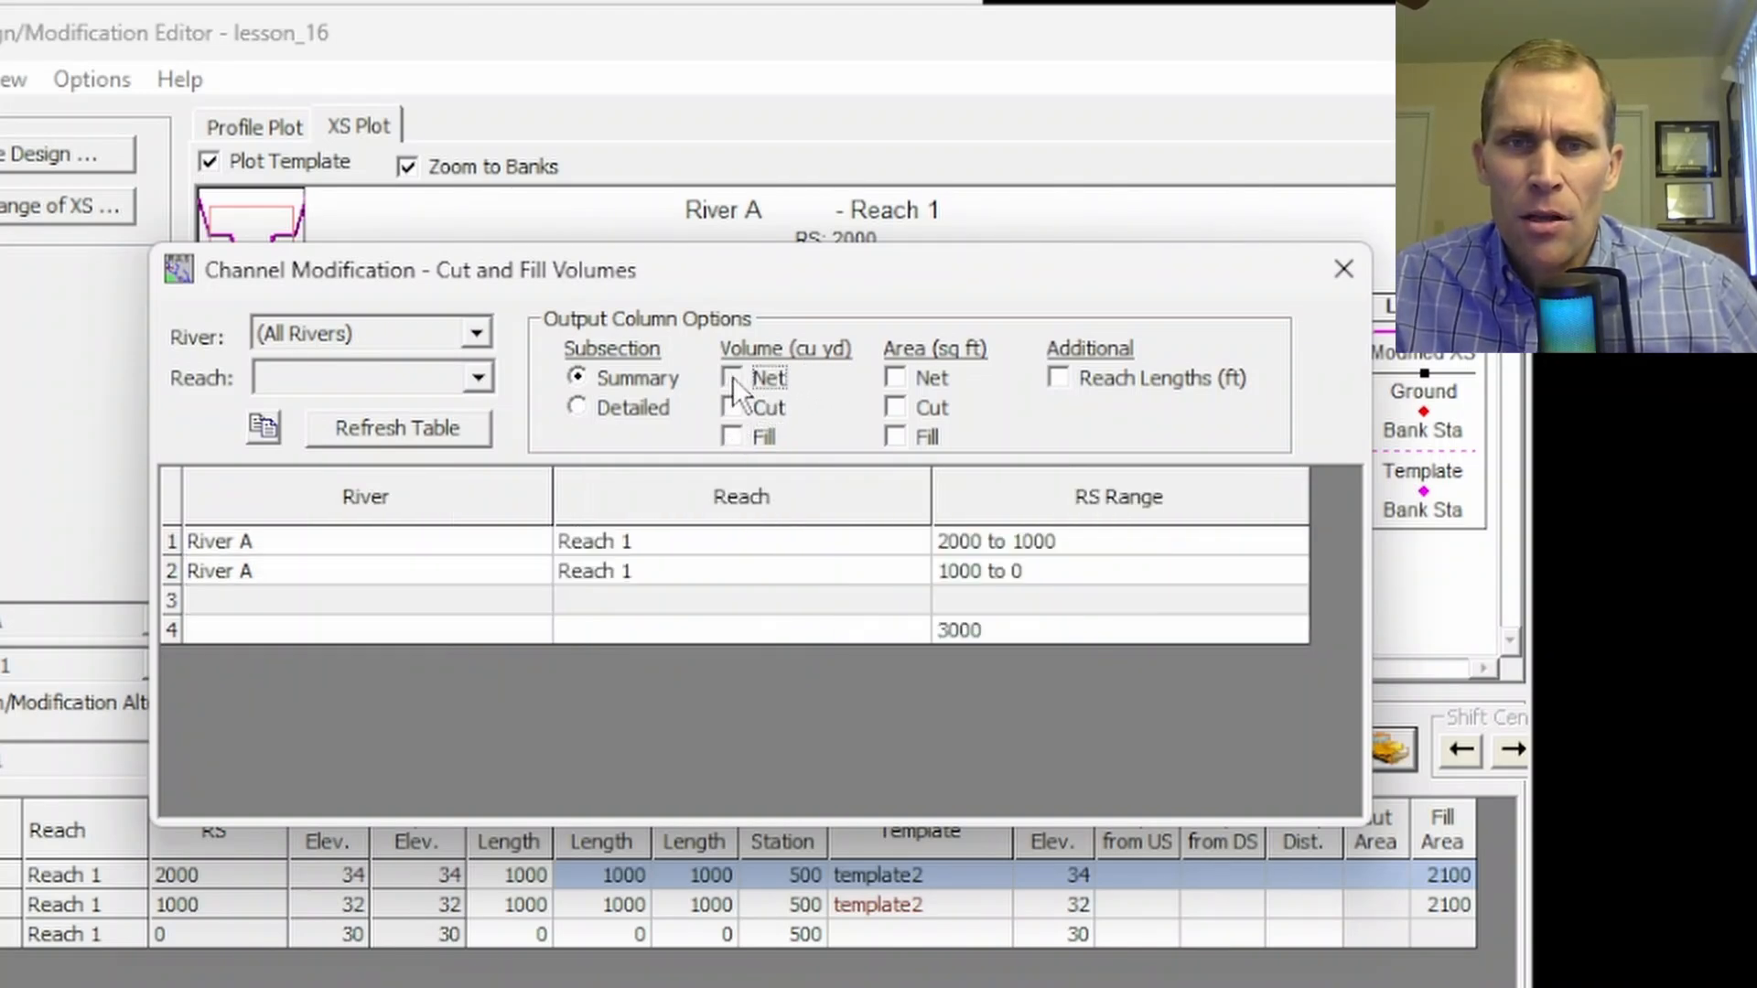
pyautogui.click(732, 377)
pyautogui.click(731, 407)
pyautogui.click(731, 436)
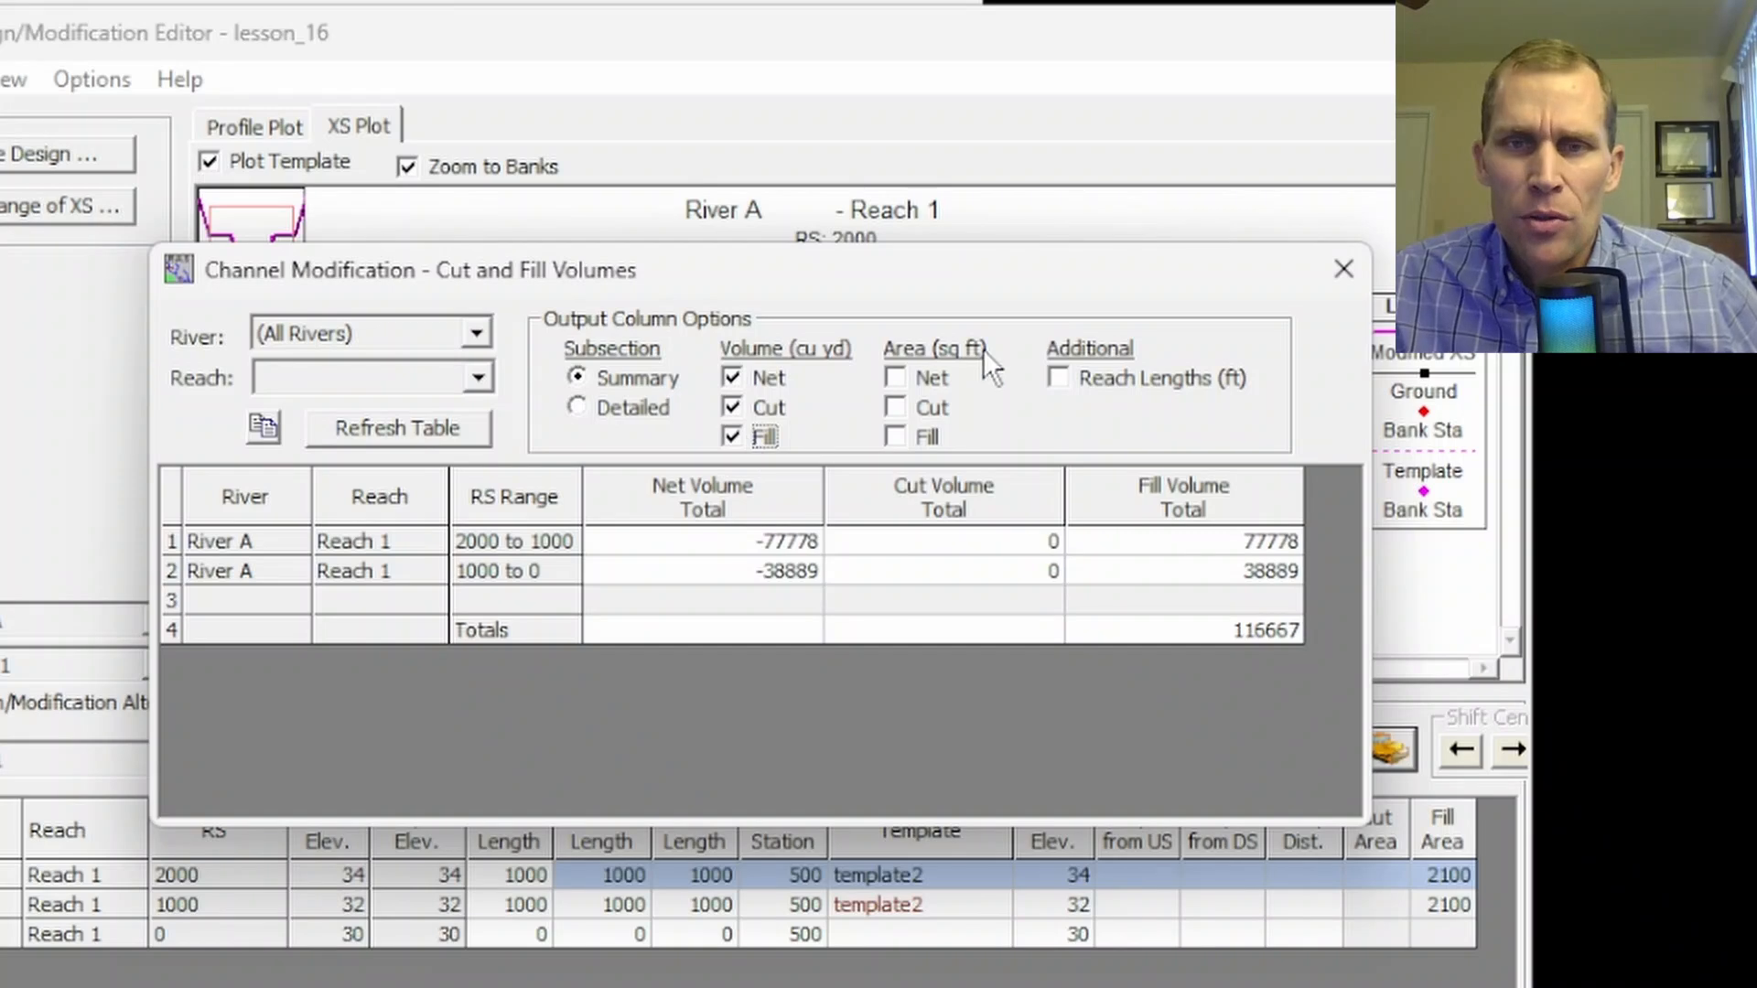
# - Show the net, cut and fill area columns in the Cut and Fill Volumes table, review them and close the window
pyautogui.click(896, 377)
pyautogui.click(896, 407)
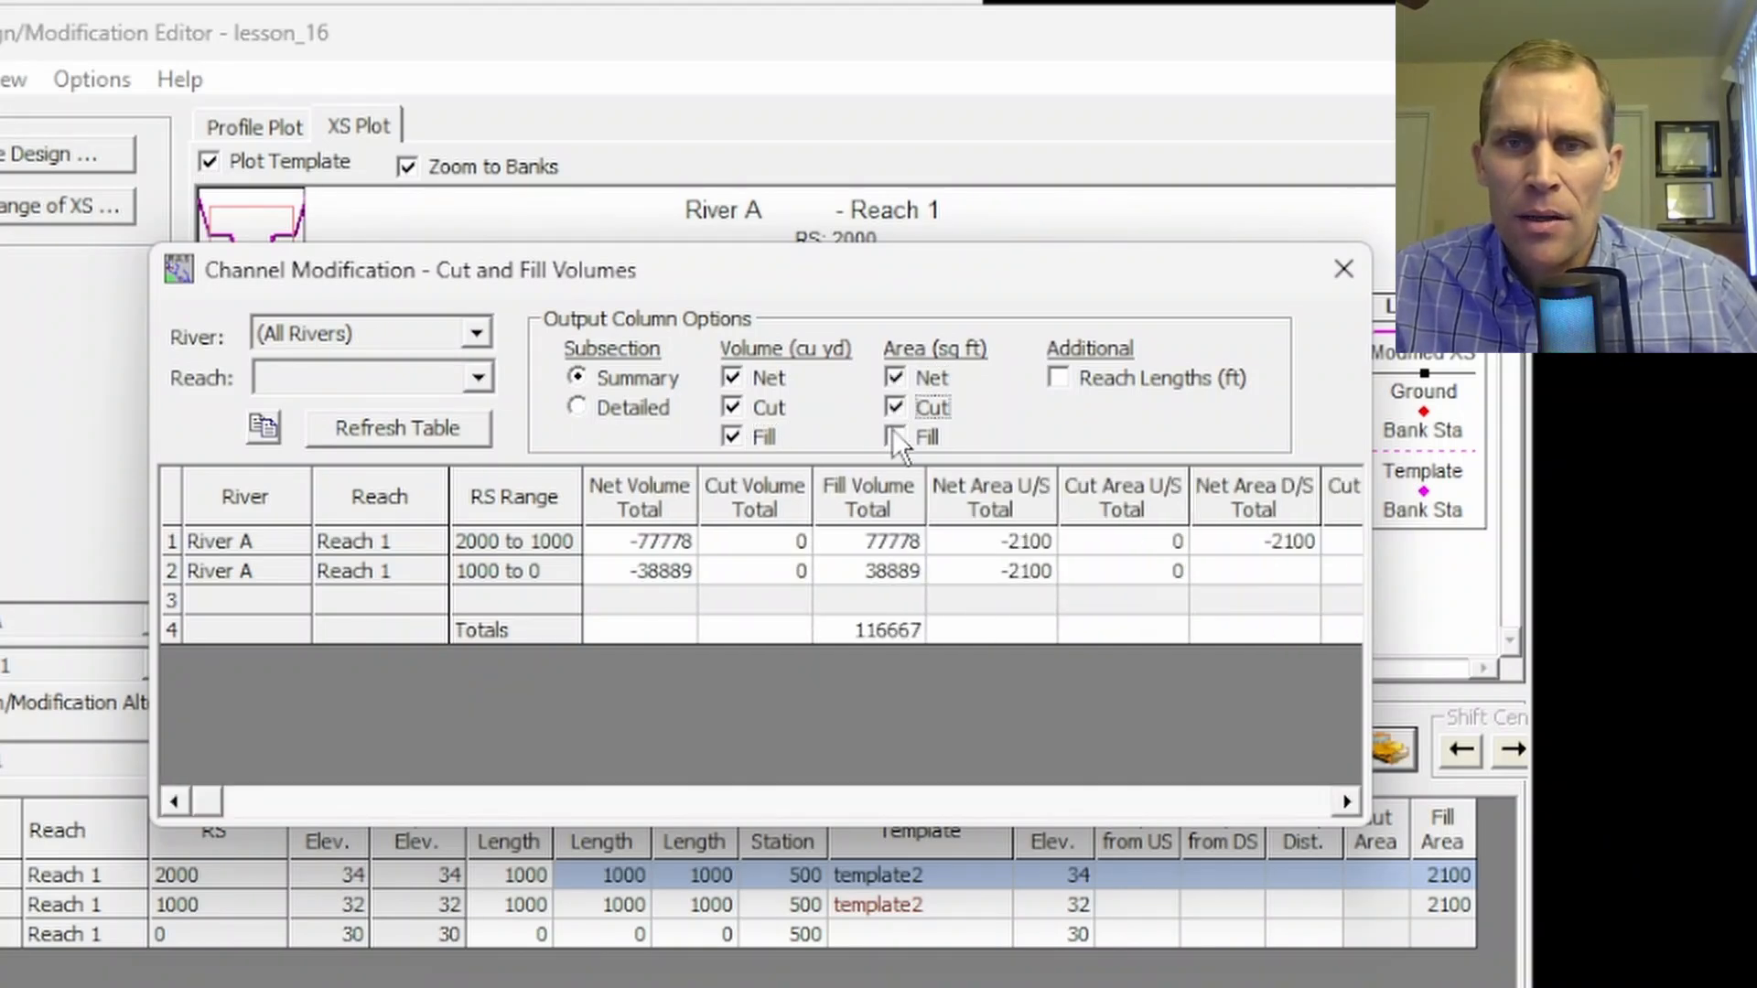
pyautogui.click(895, 437)
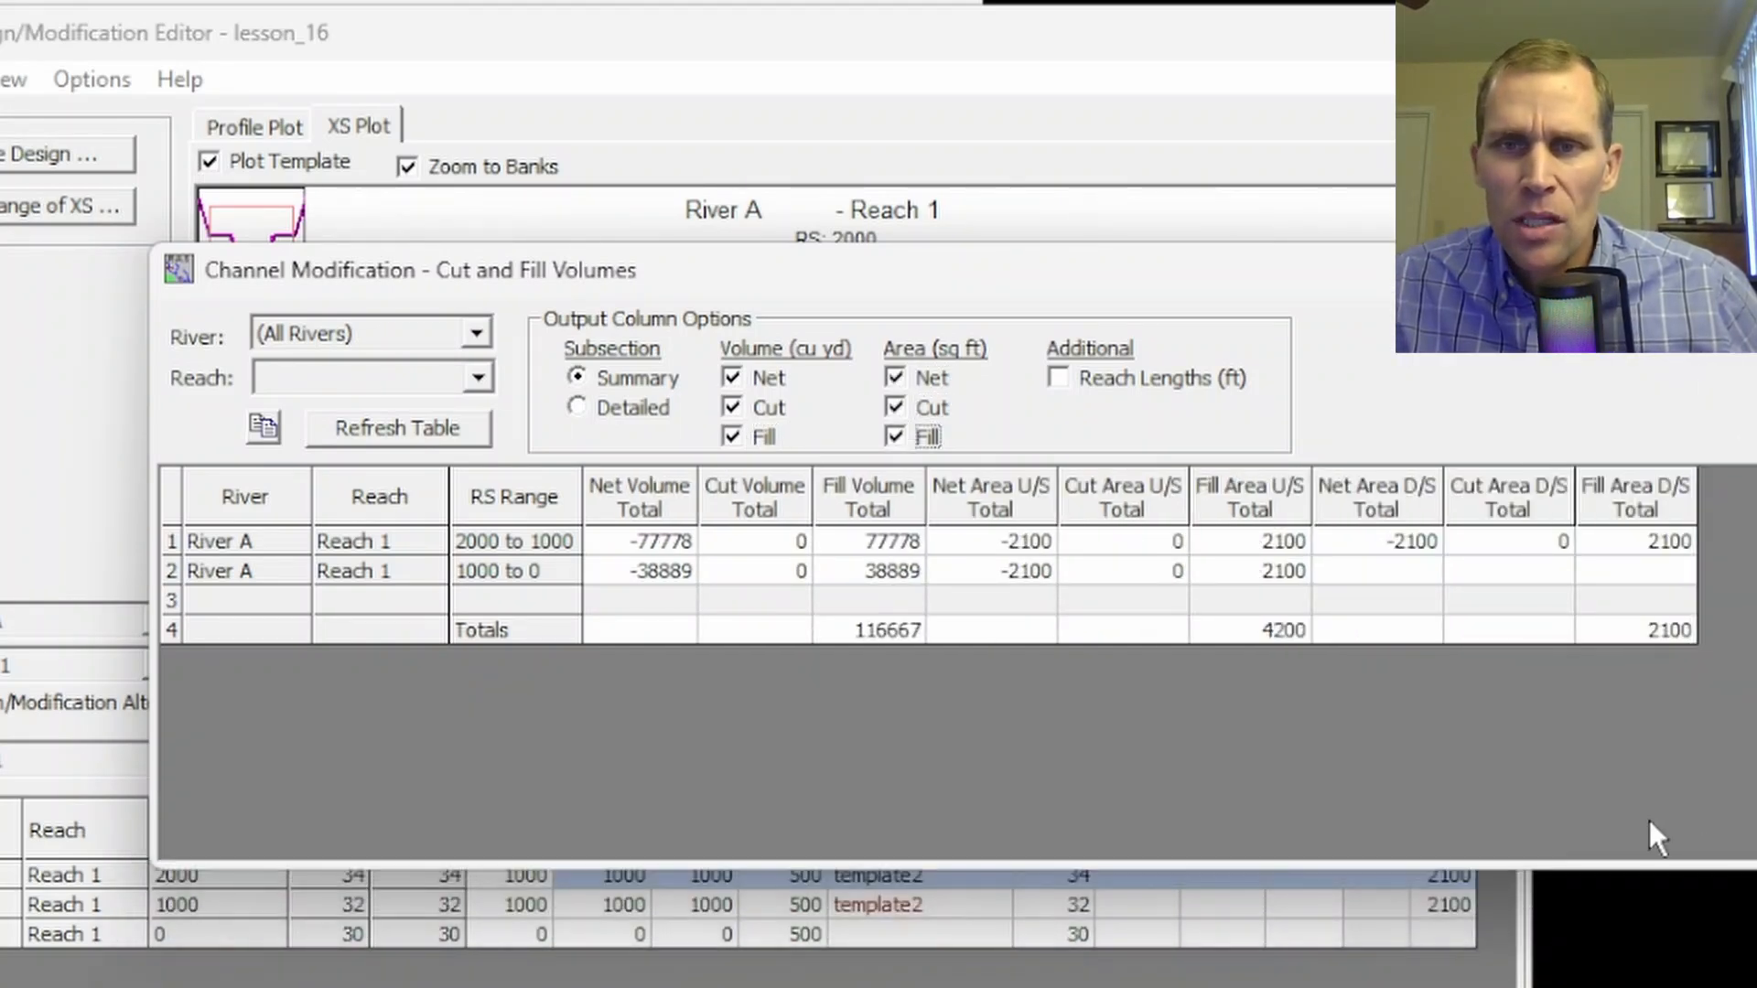
pyautogui.moveTo(1343, 273); pyautogui.dragTo(1176, 284)
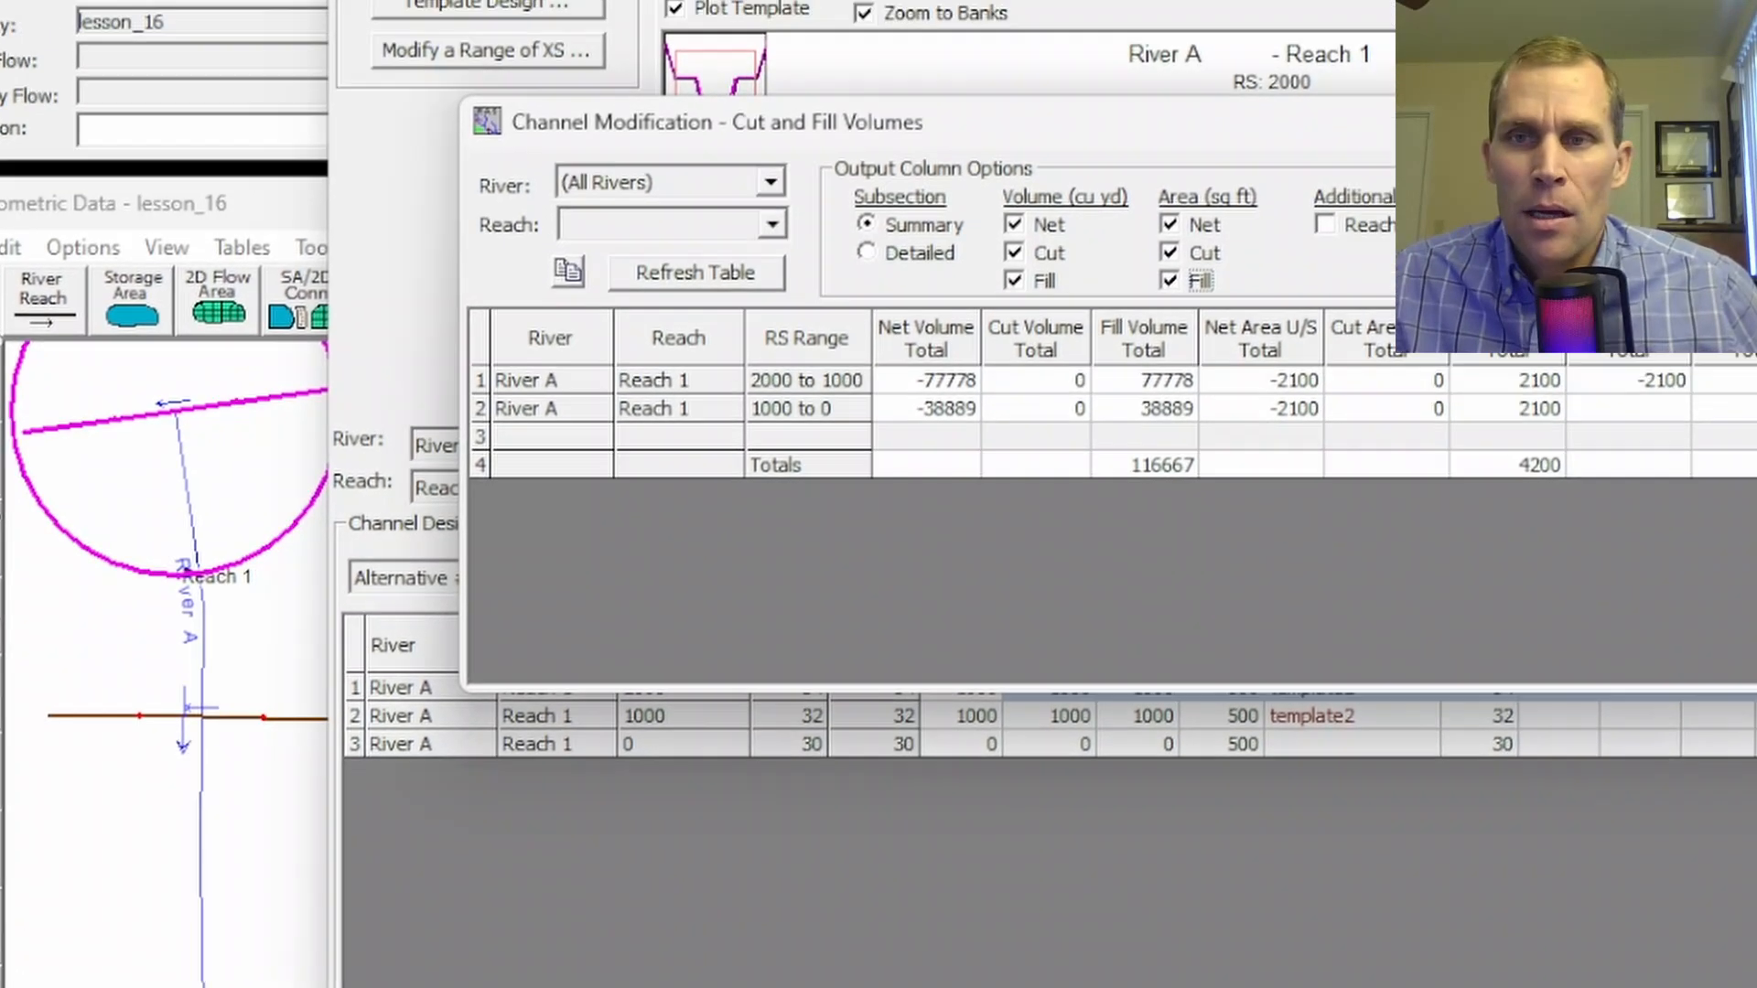
pyautogui.hotkey('alt', 'F4')
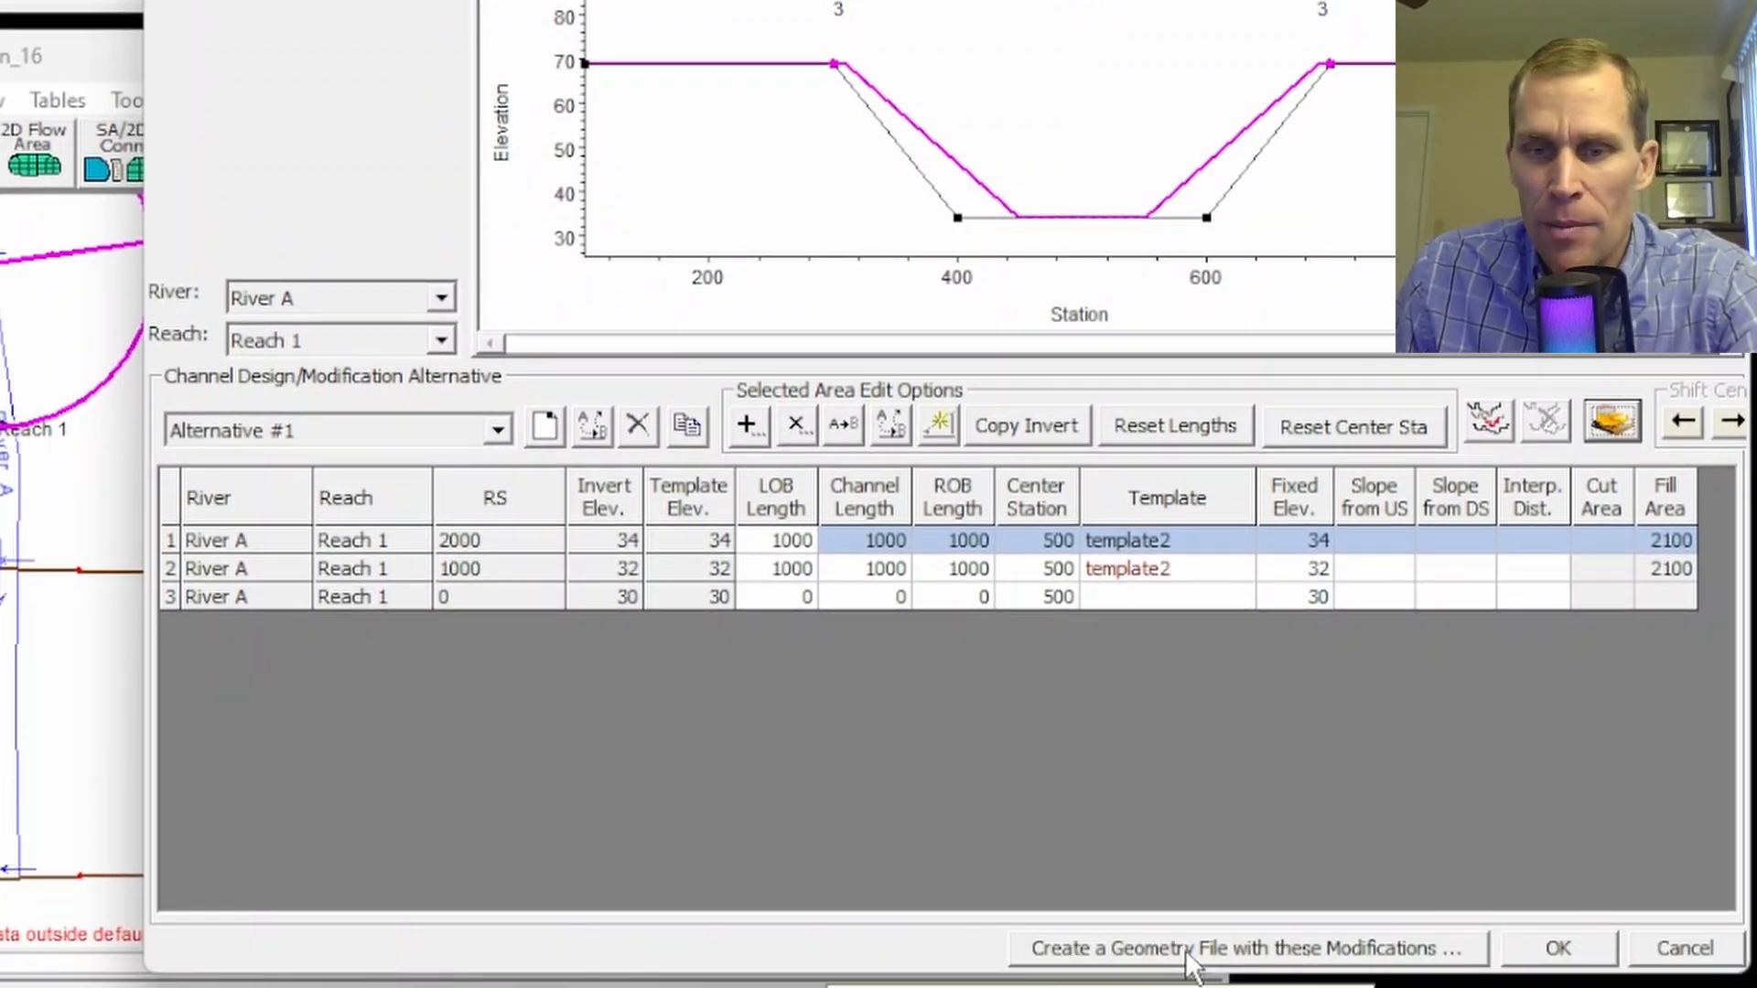
# - Save the existing geometry and create a modified geometry file titled lesson_16_mod1 in the project folder, overwriting the file with that title
pyautogui.click(1239, 955)
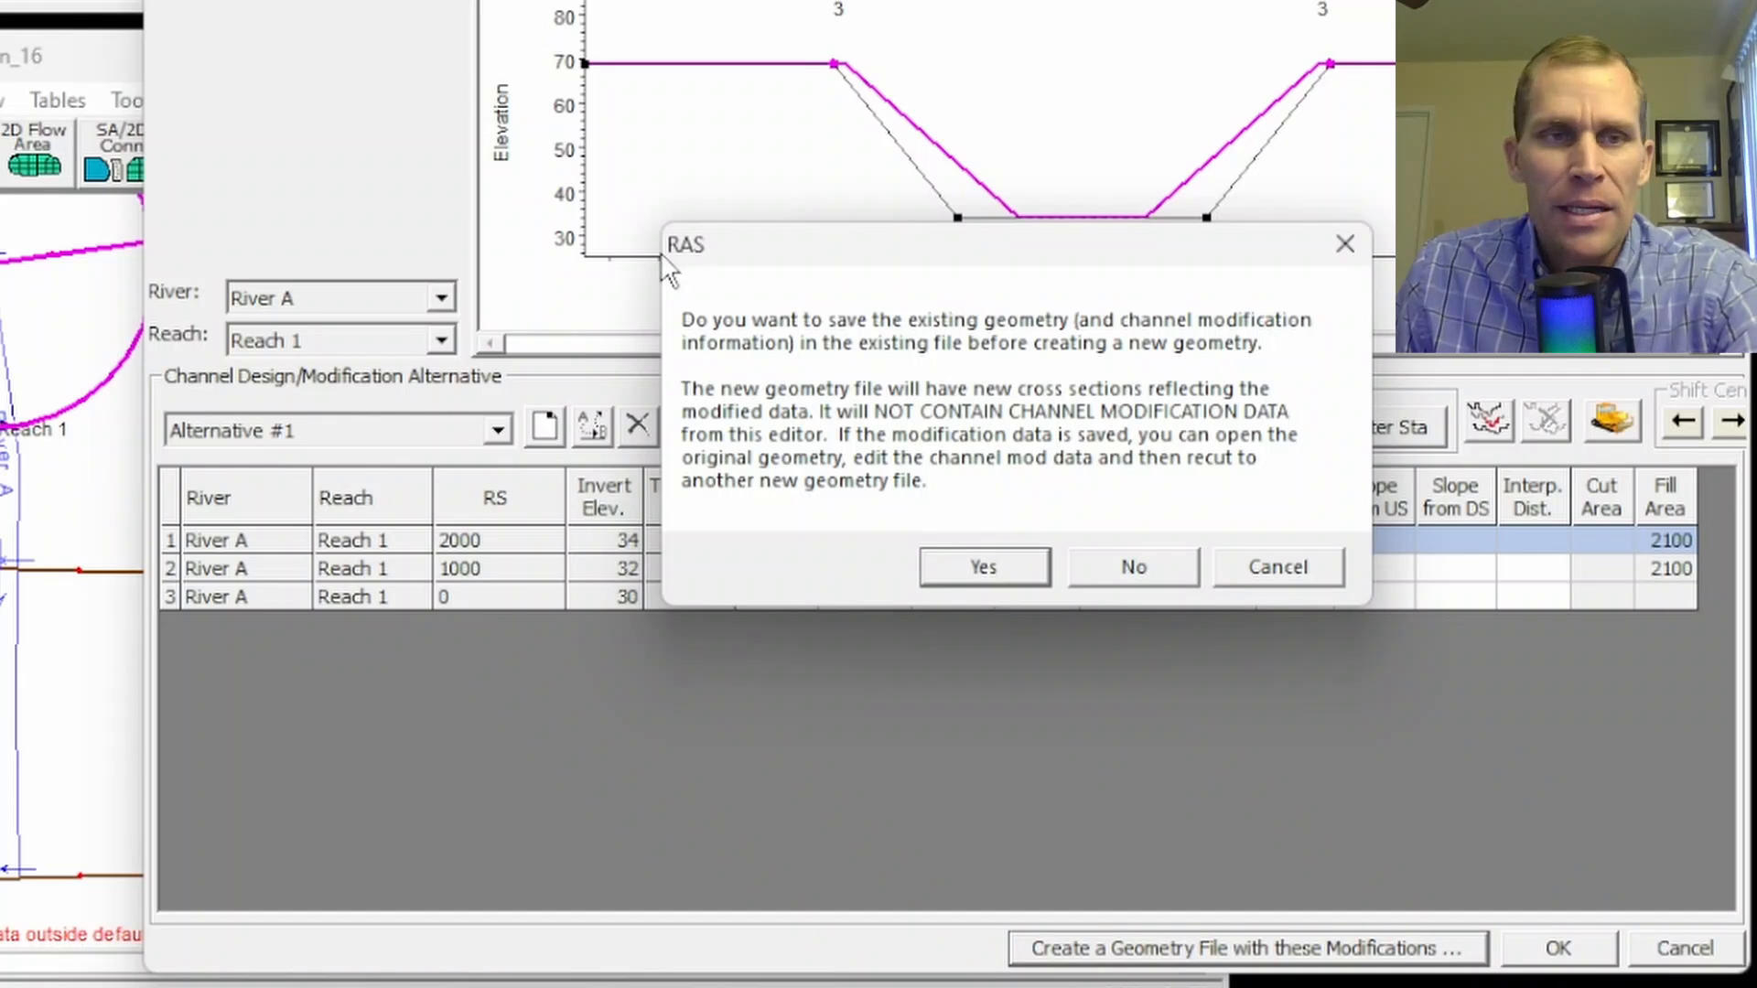
pyautogui.click(974, 567)
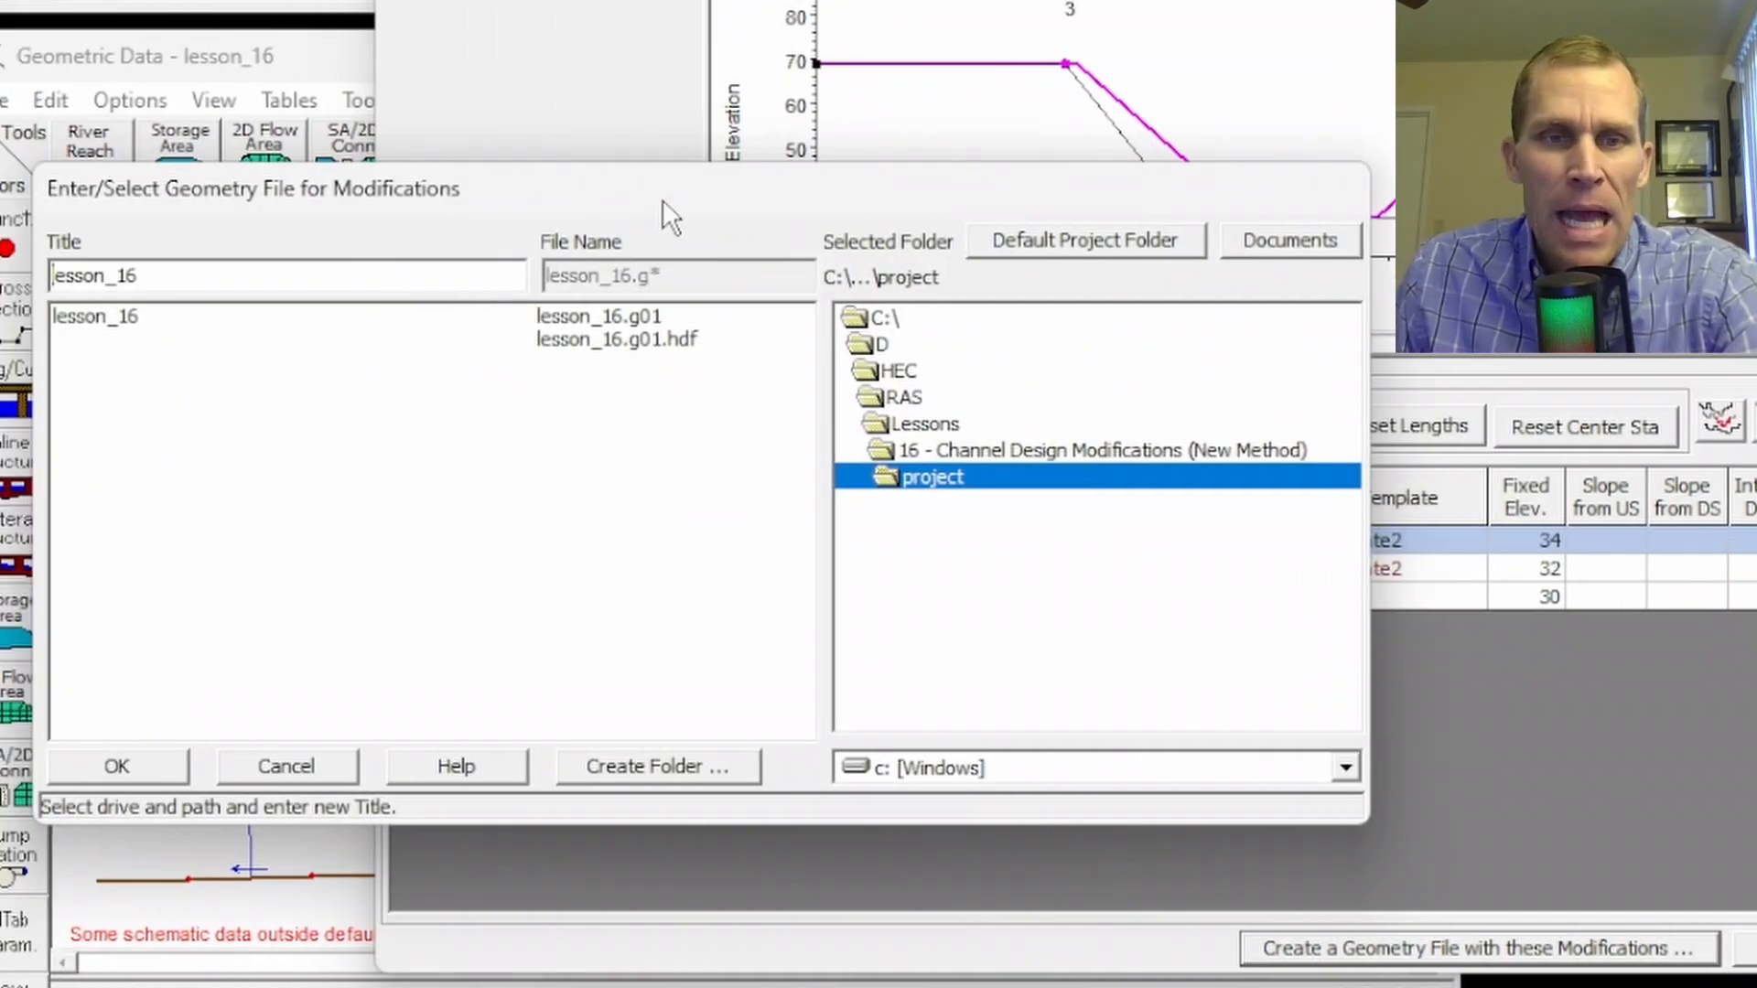
pyautogui.moveTo(662, 199); pyautogui.dragTo(854, 151)
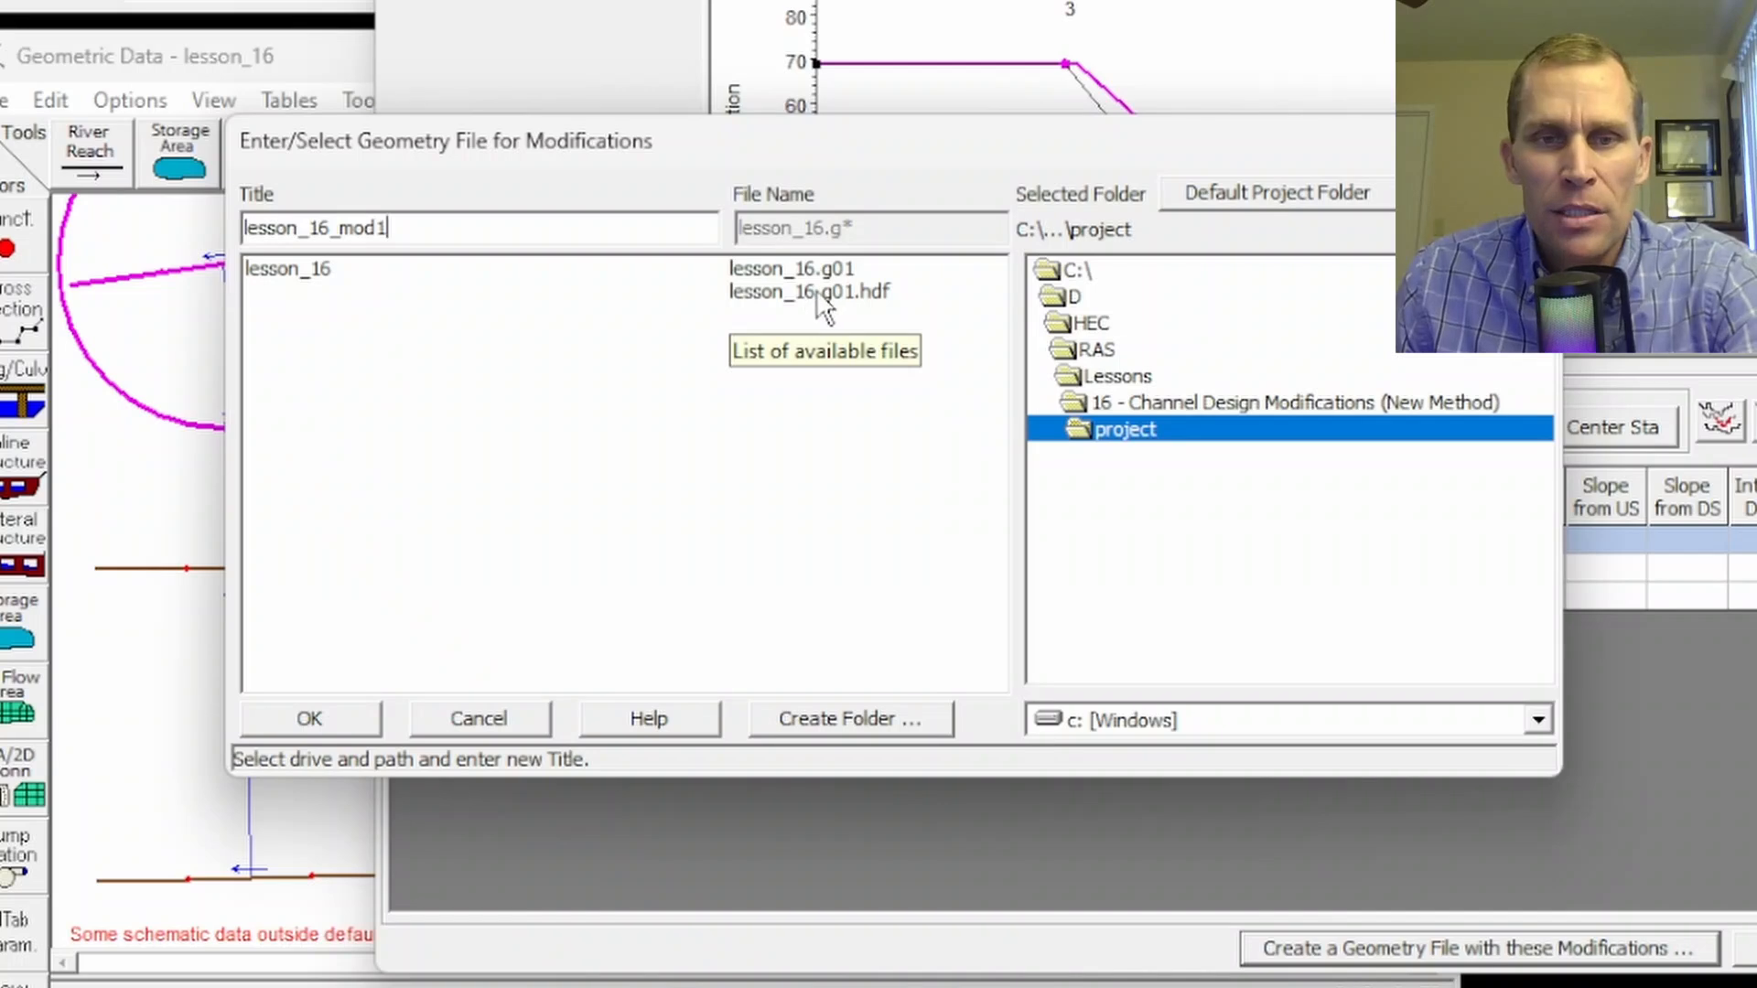
pyautogui.click(336, 721)
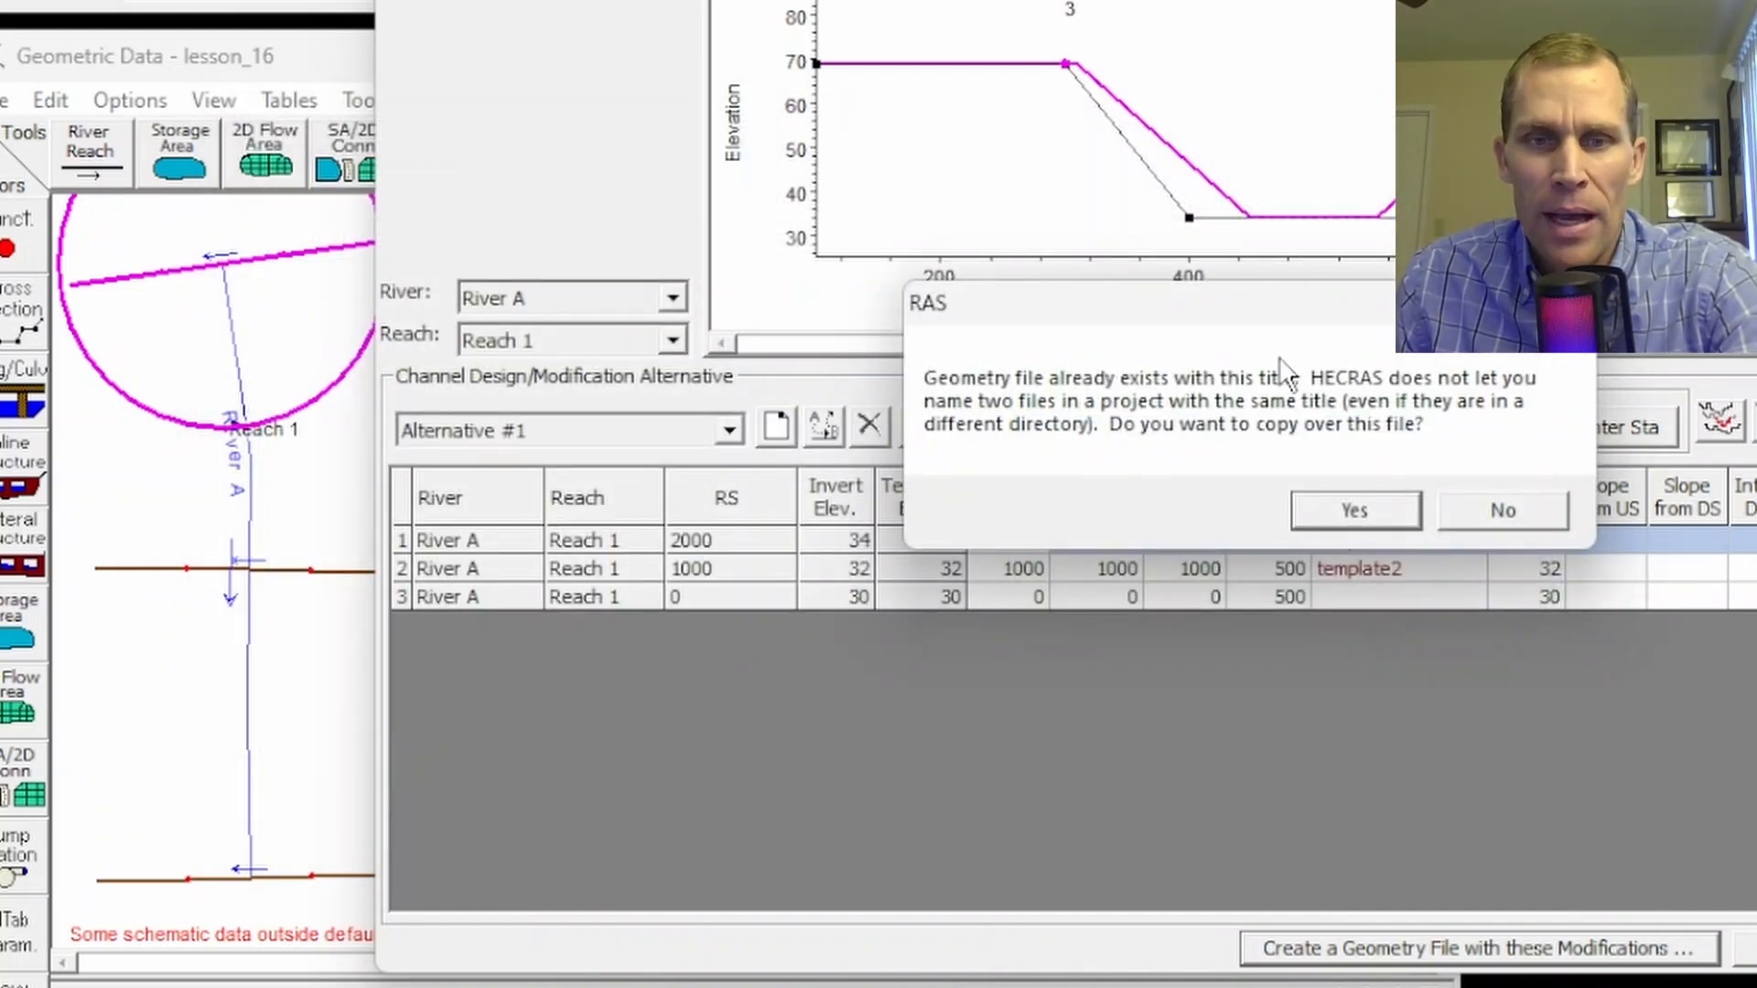
pyautogui.click(1328, 510)
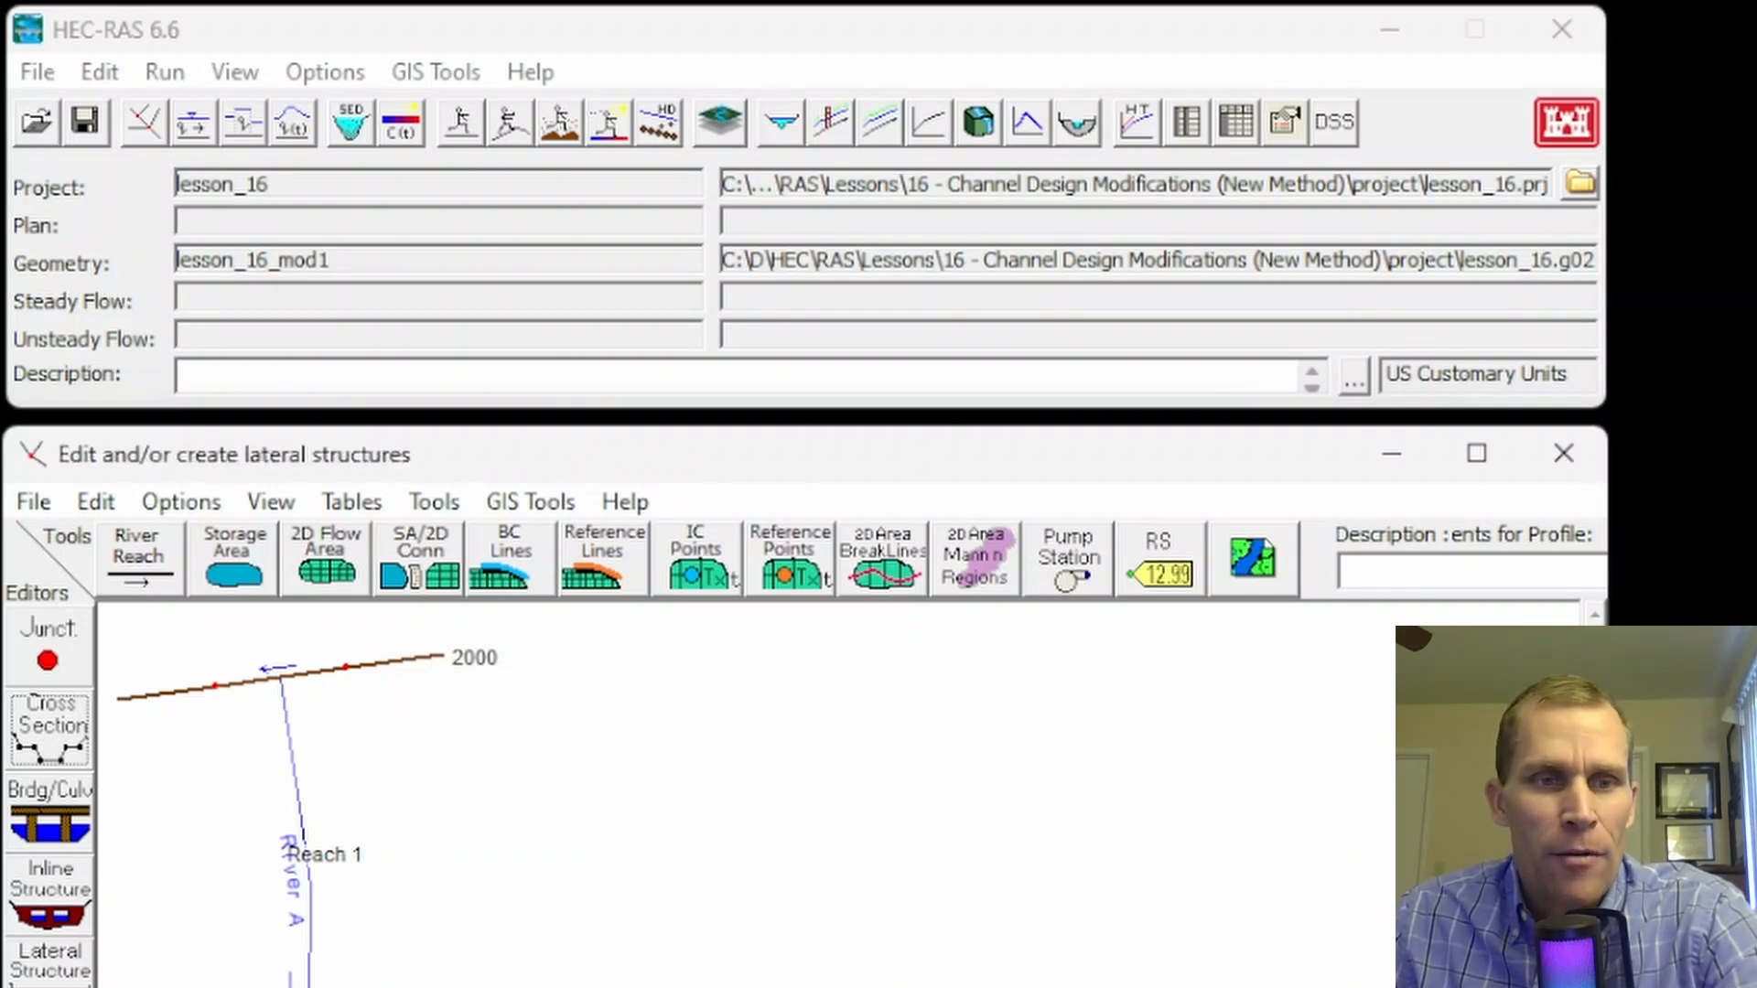
# - Examine the cross sections of the lesson_16_mod1 geometry at RS 2000 and RS 0 in Cross Section Data and close it
pyautogui.click(51, 728)
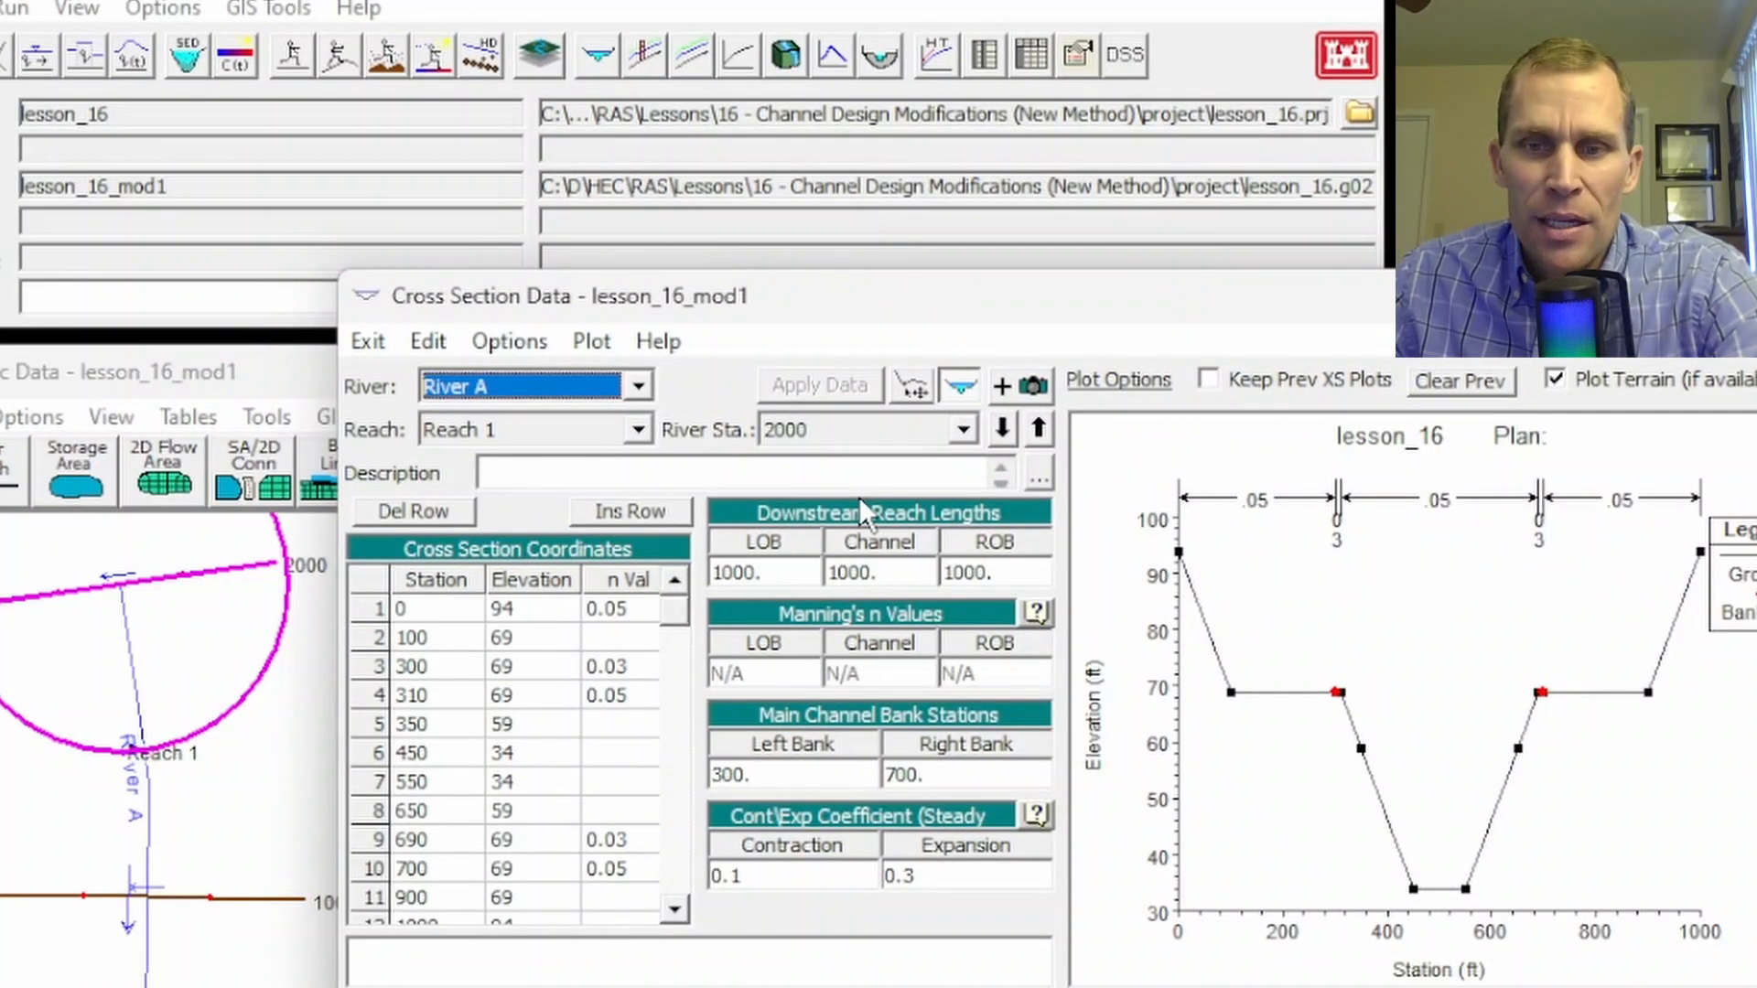
pyautogui.click(1038, 428)
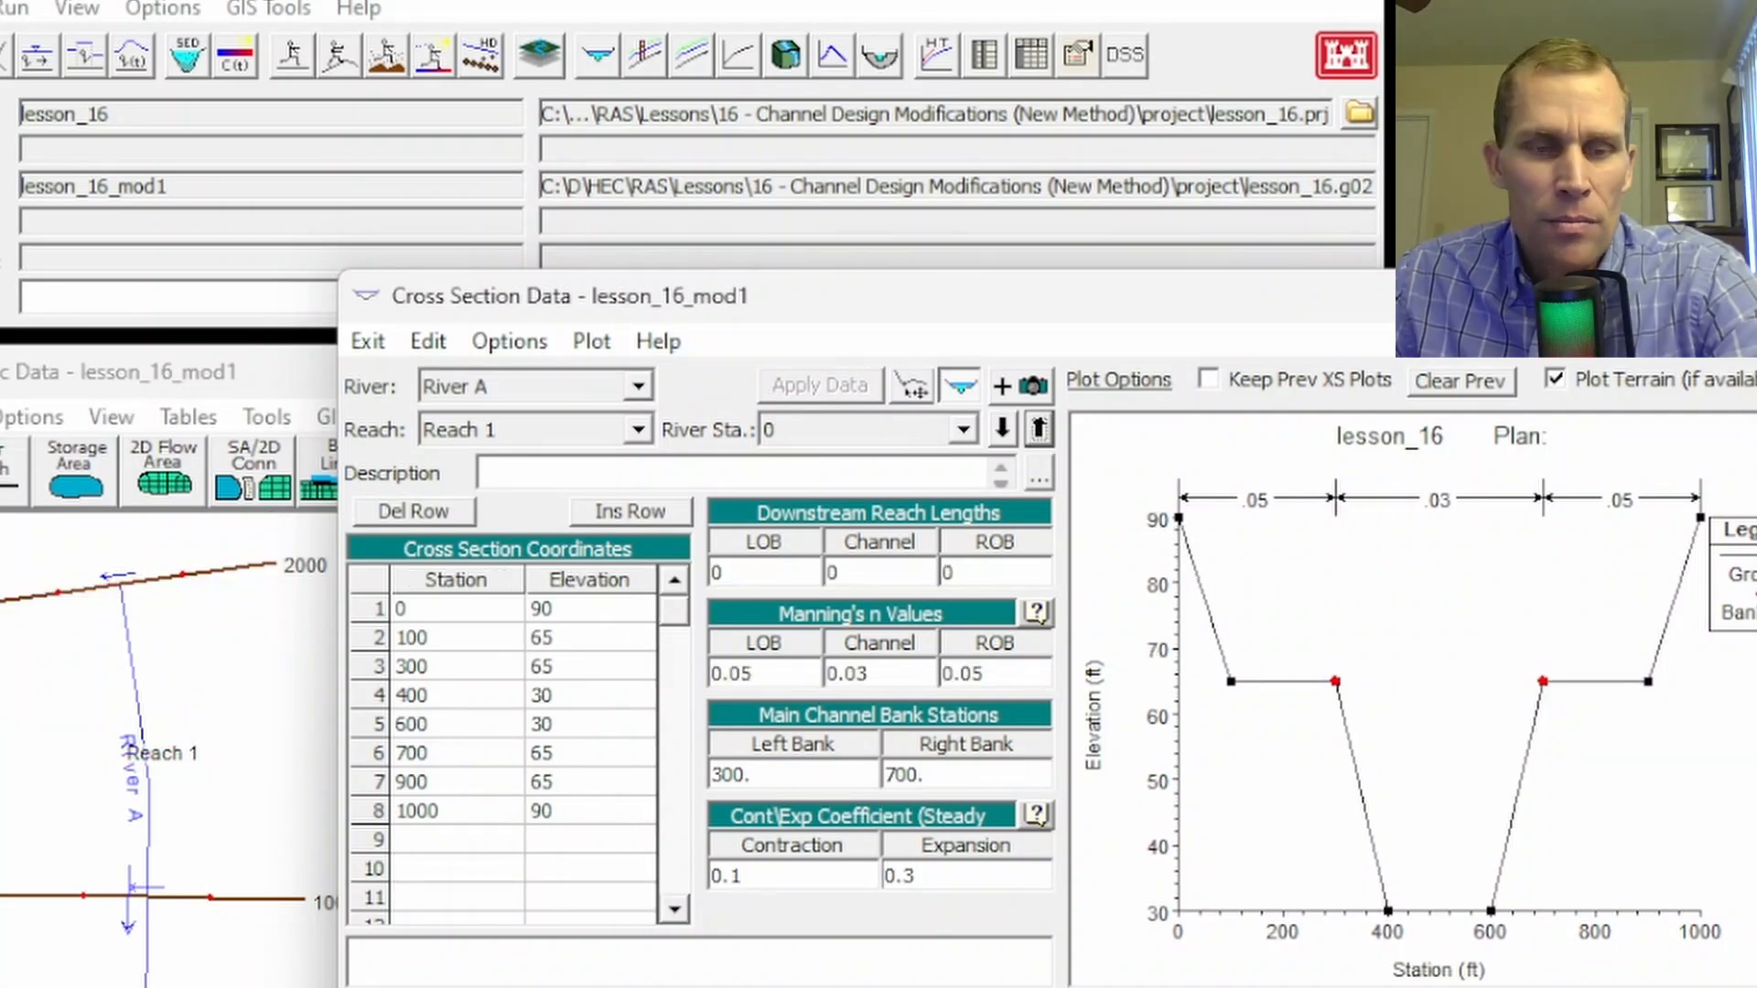
pyautogui.click(1038, 429)
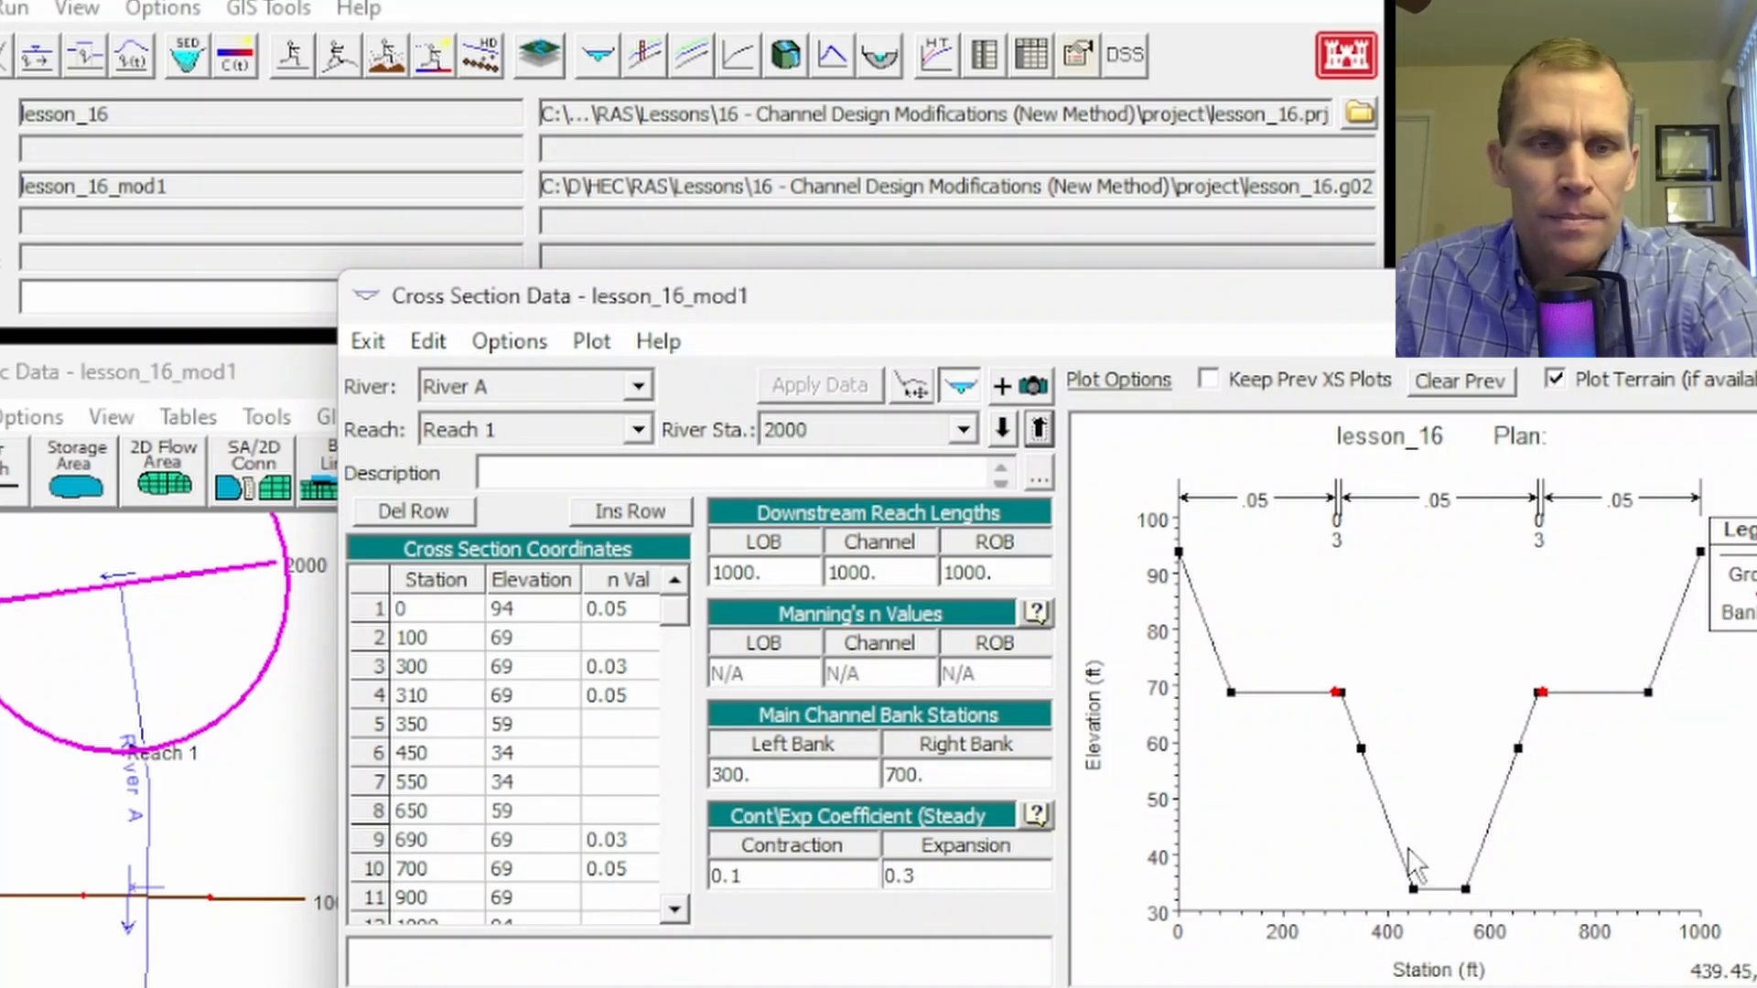
pyautogui.click(1743, 295)
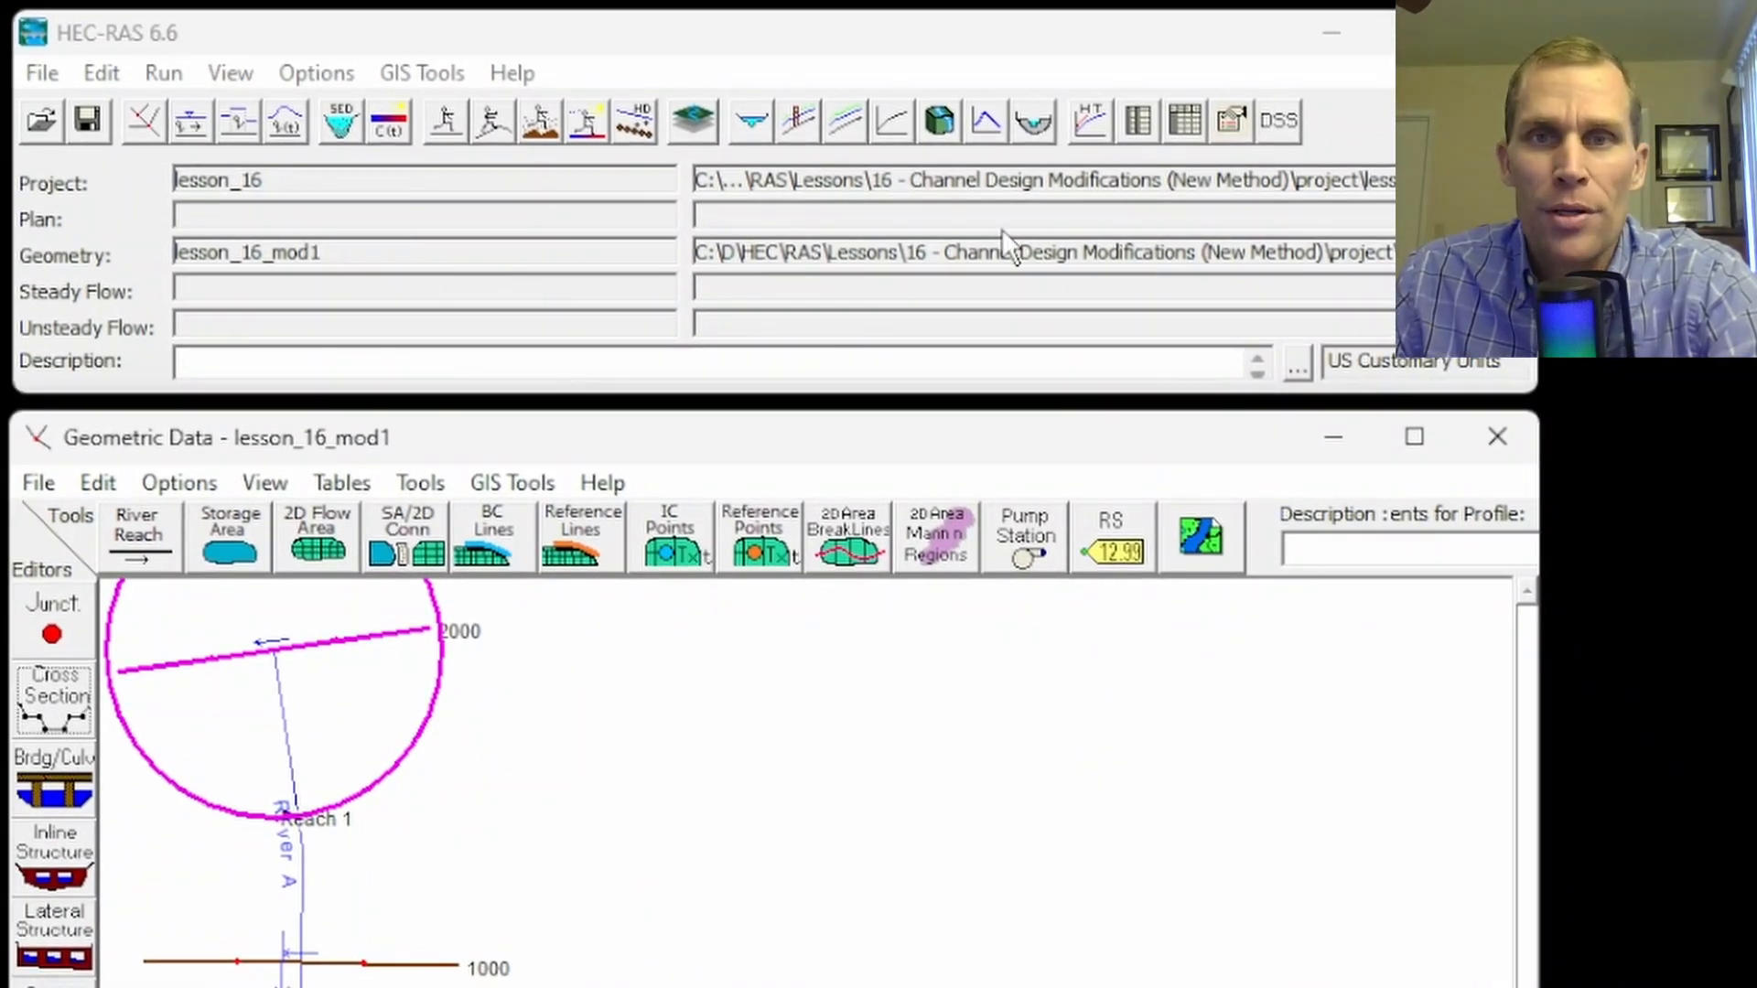
# - In the Channel Design/Modification editor for lesson_16_mod1, apply template2 to RS 0 of River A, Reach 1
pyautogui.click(423, 483)
pyautogui.click(568, 565)
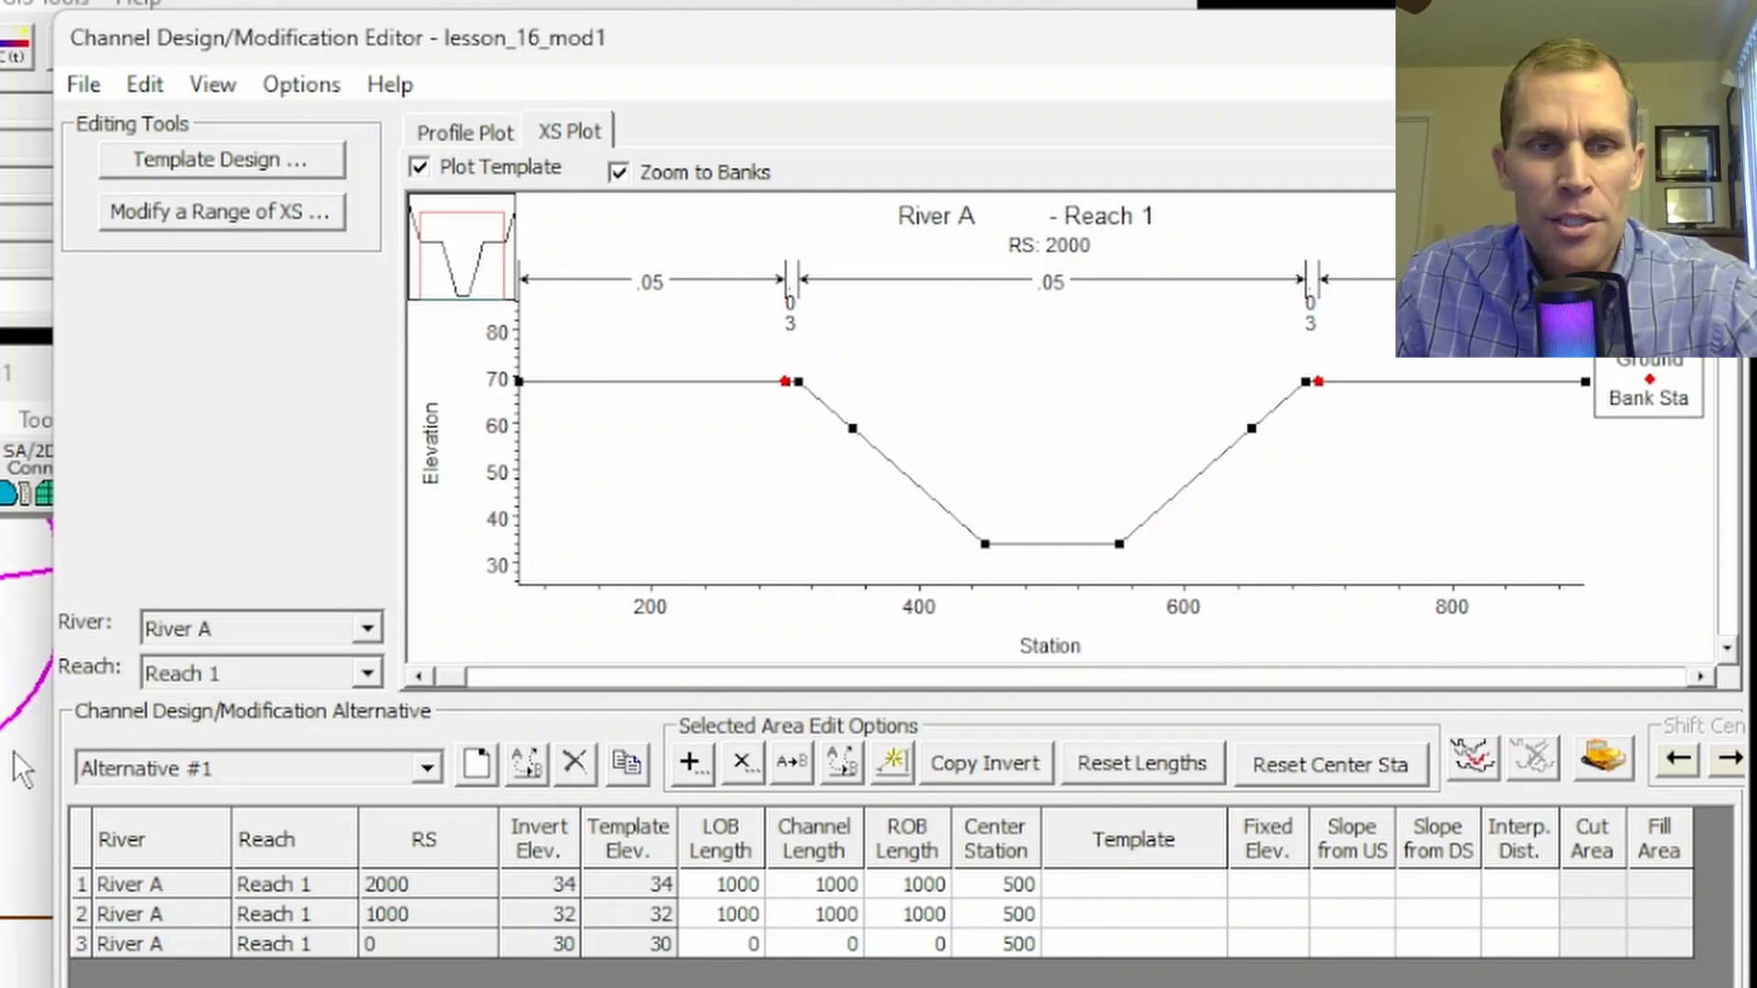
pyautogui.click(190, 218)
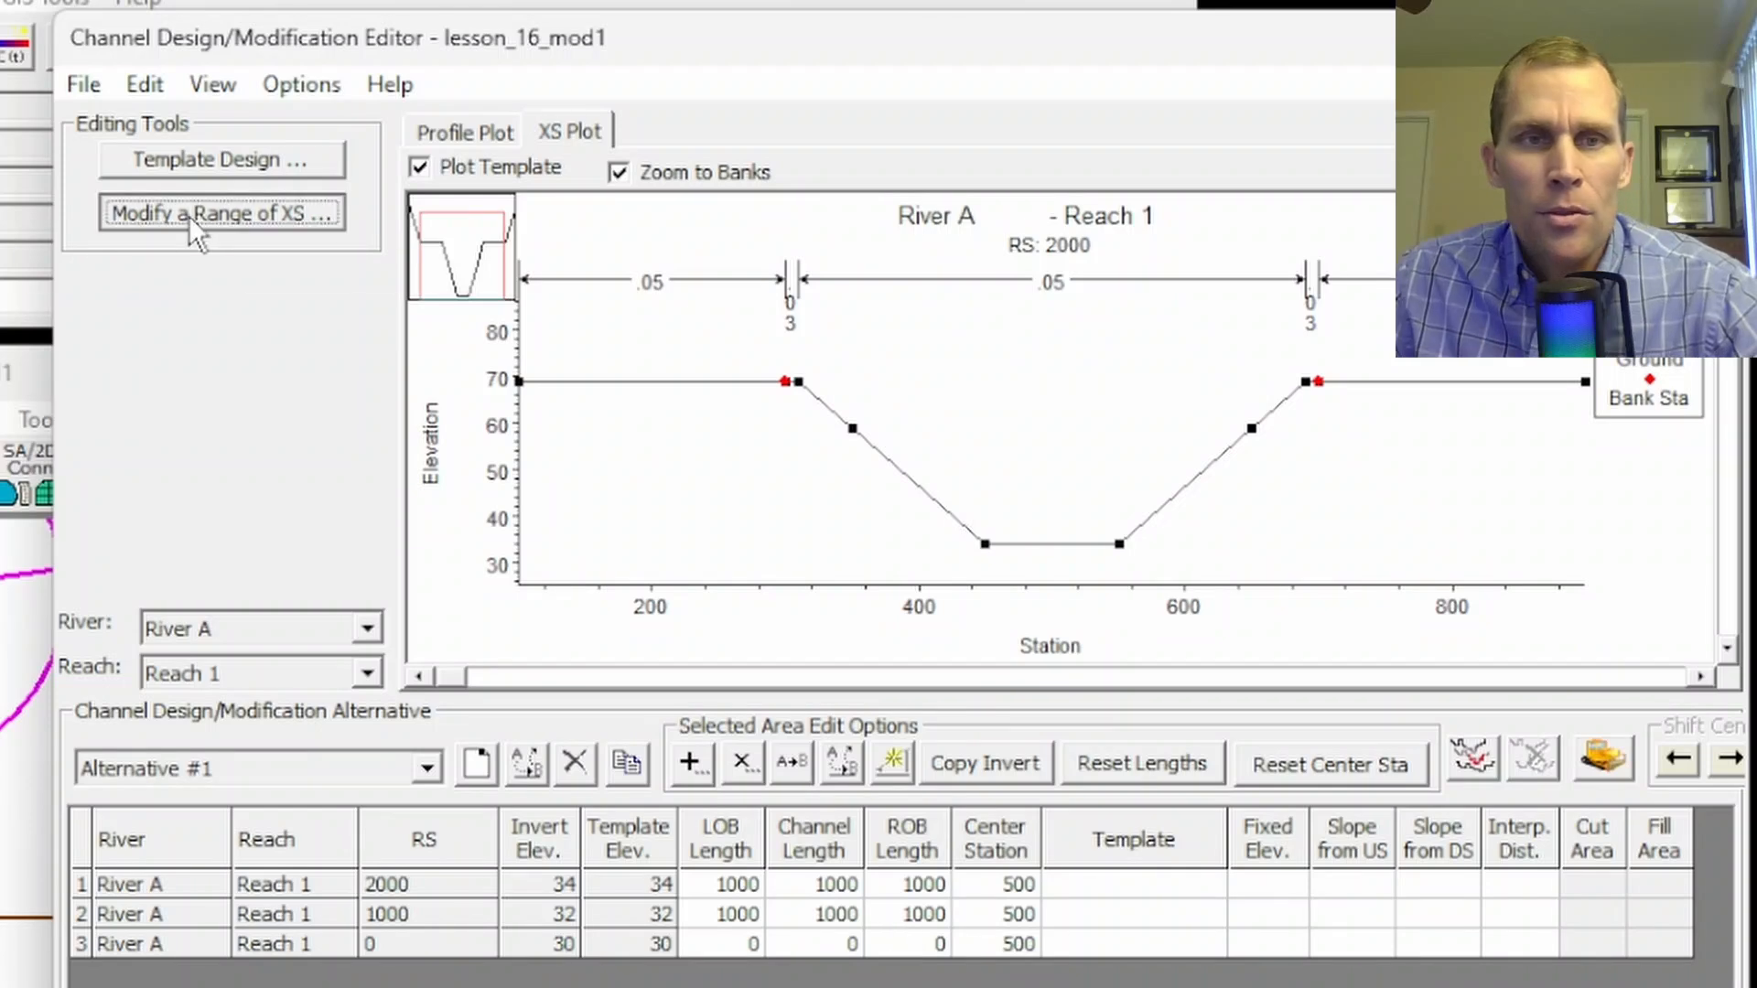
pyautogui.click(628, 445)
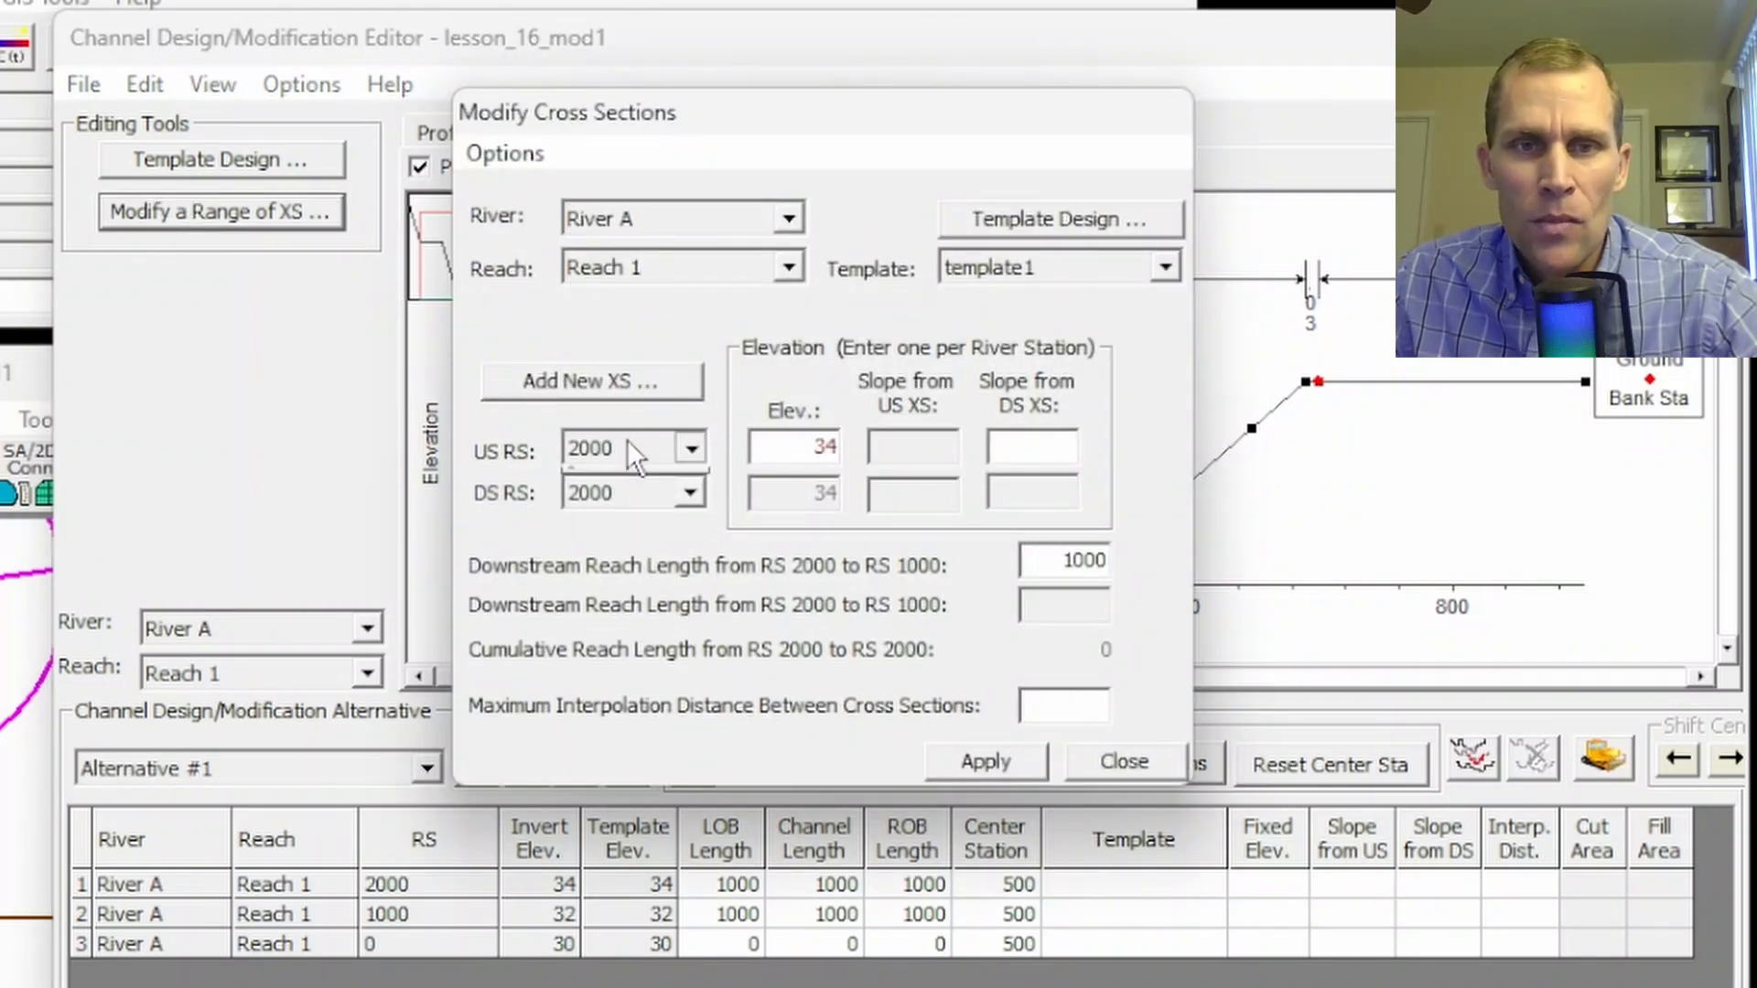
pyautogui.click(615, 528)
pyautogui.click(618, 503)
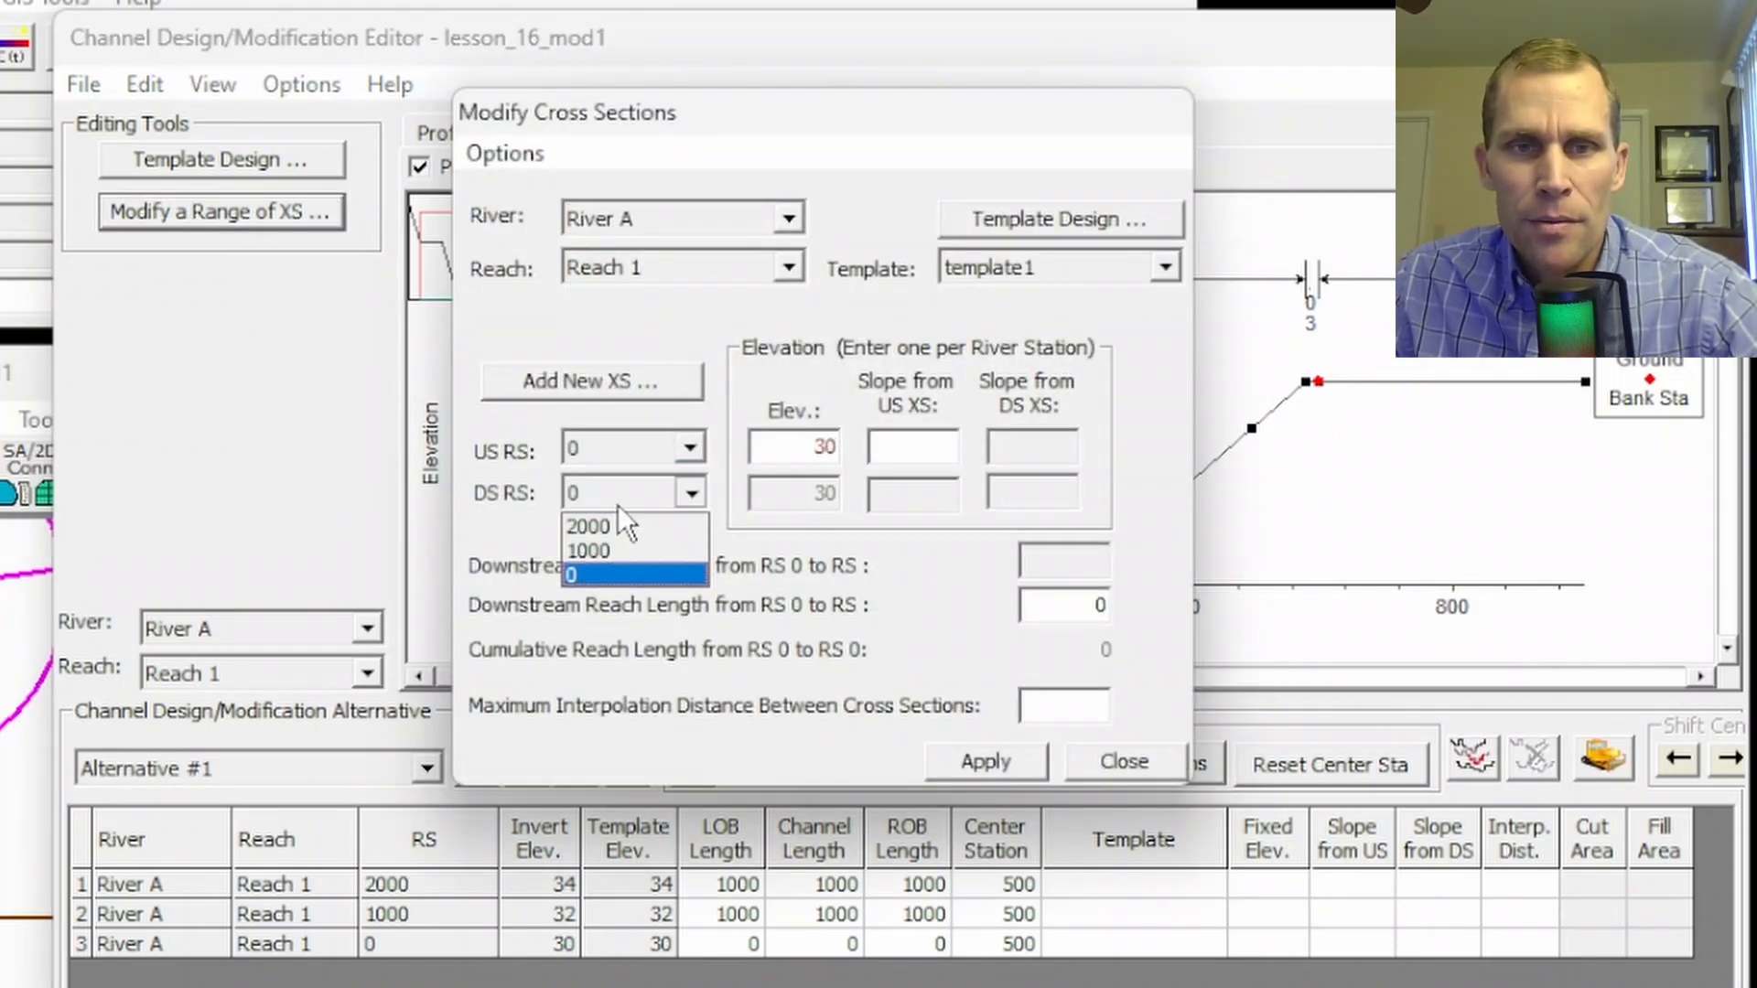
pyautogui.click(613, 573)
pyautogui.click(1052, 267)
pyautogui.click(1032, 319)
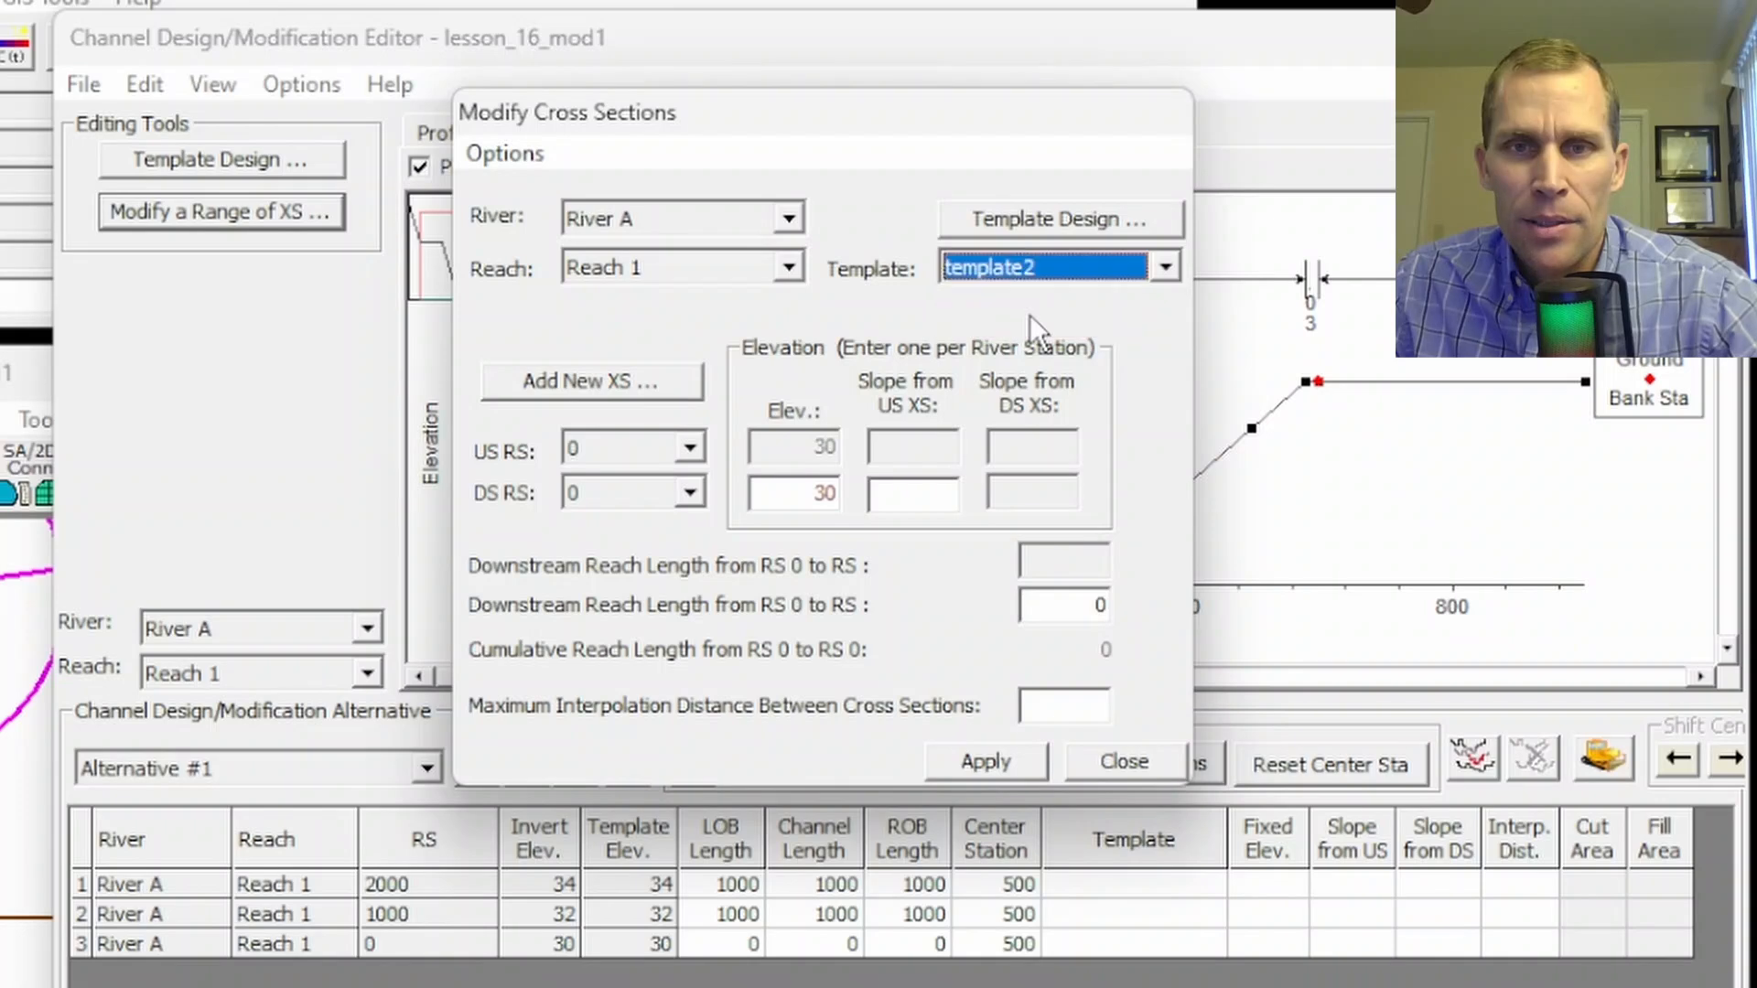
pyautogui.click(990, 759)
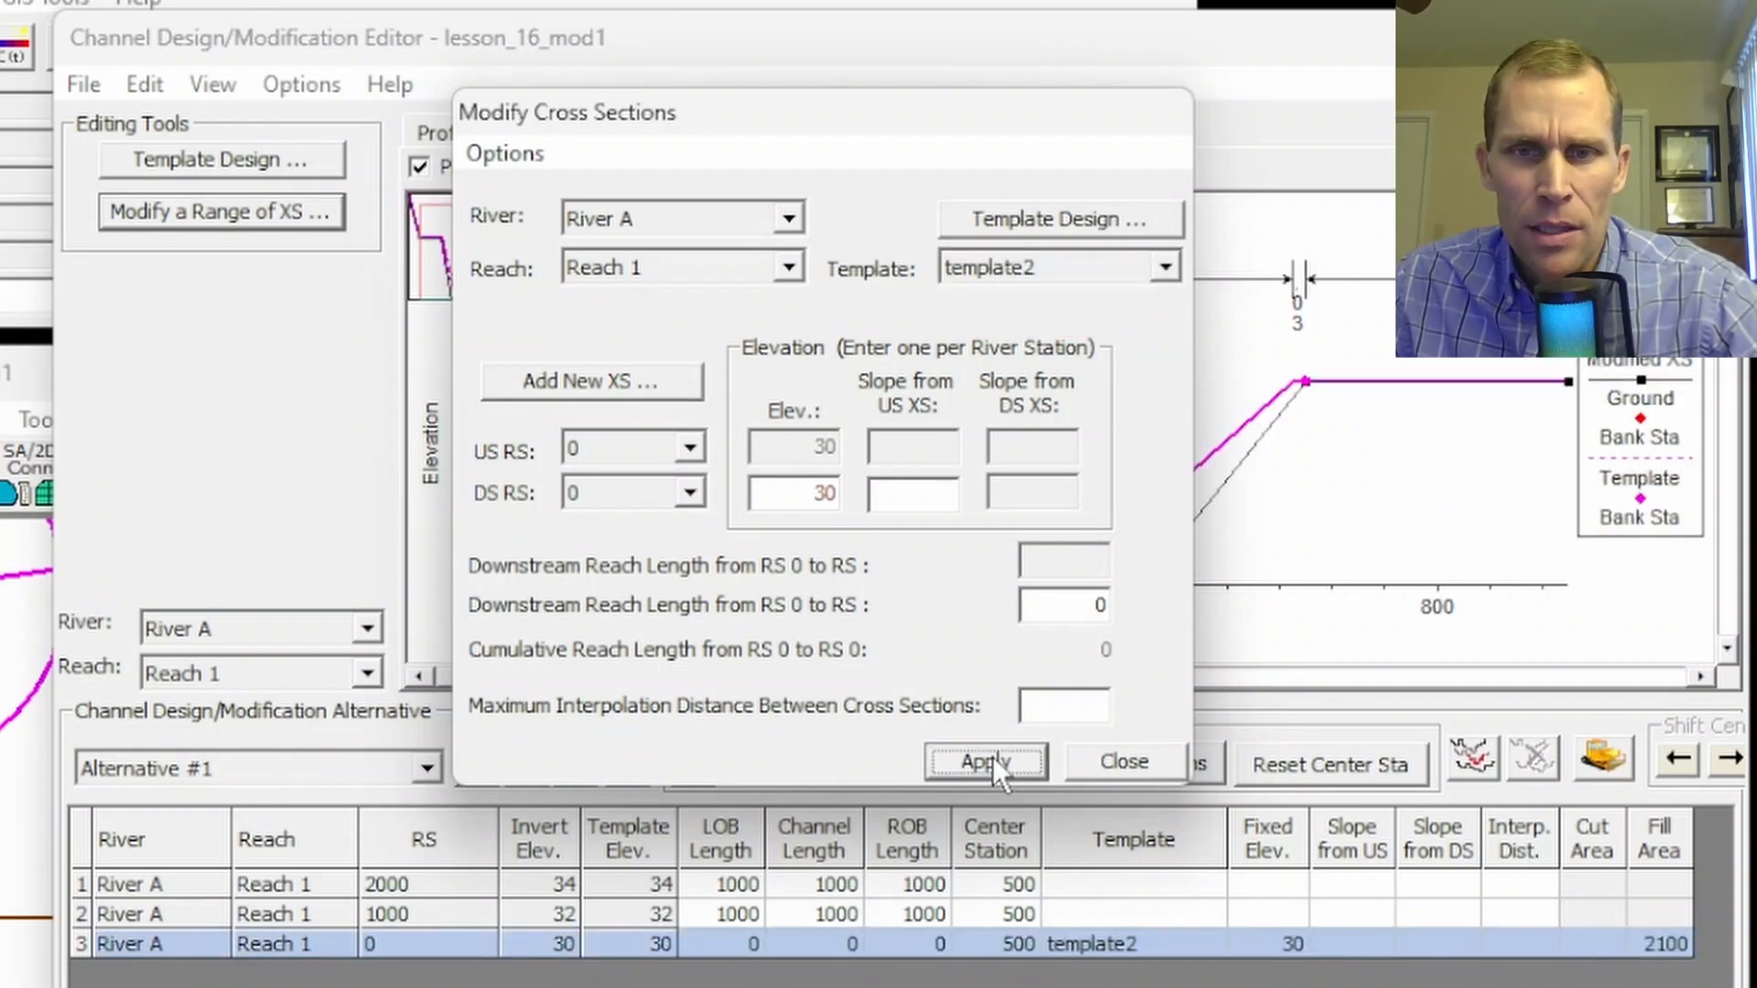
pyautogui.click(1133, 763)
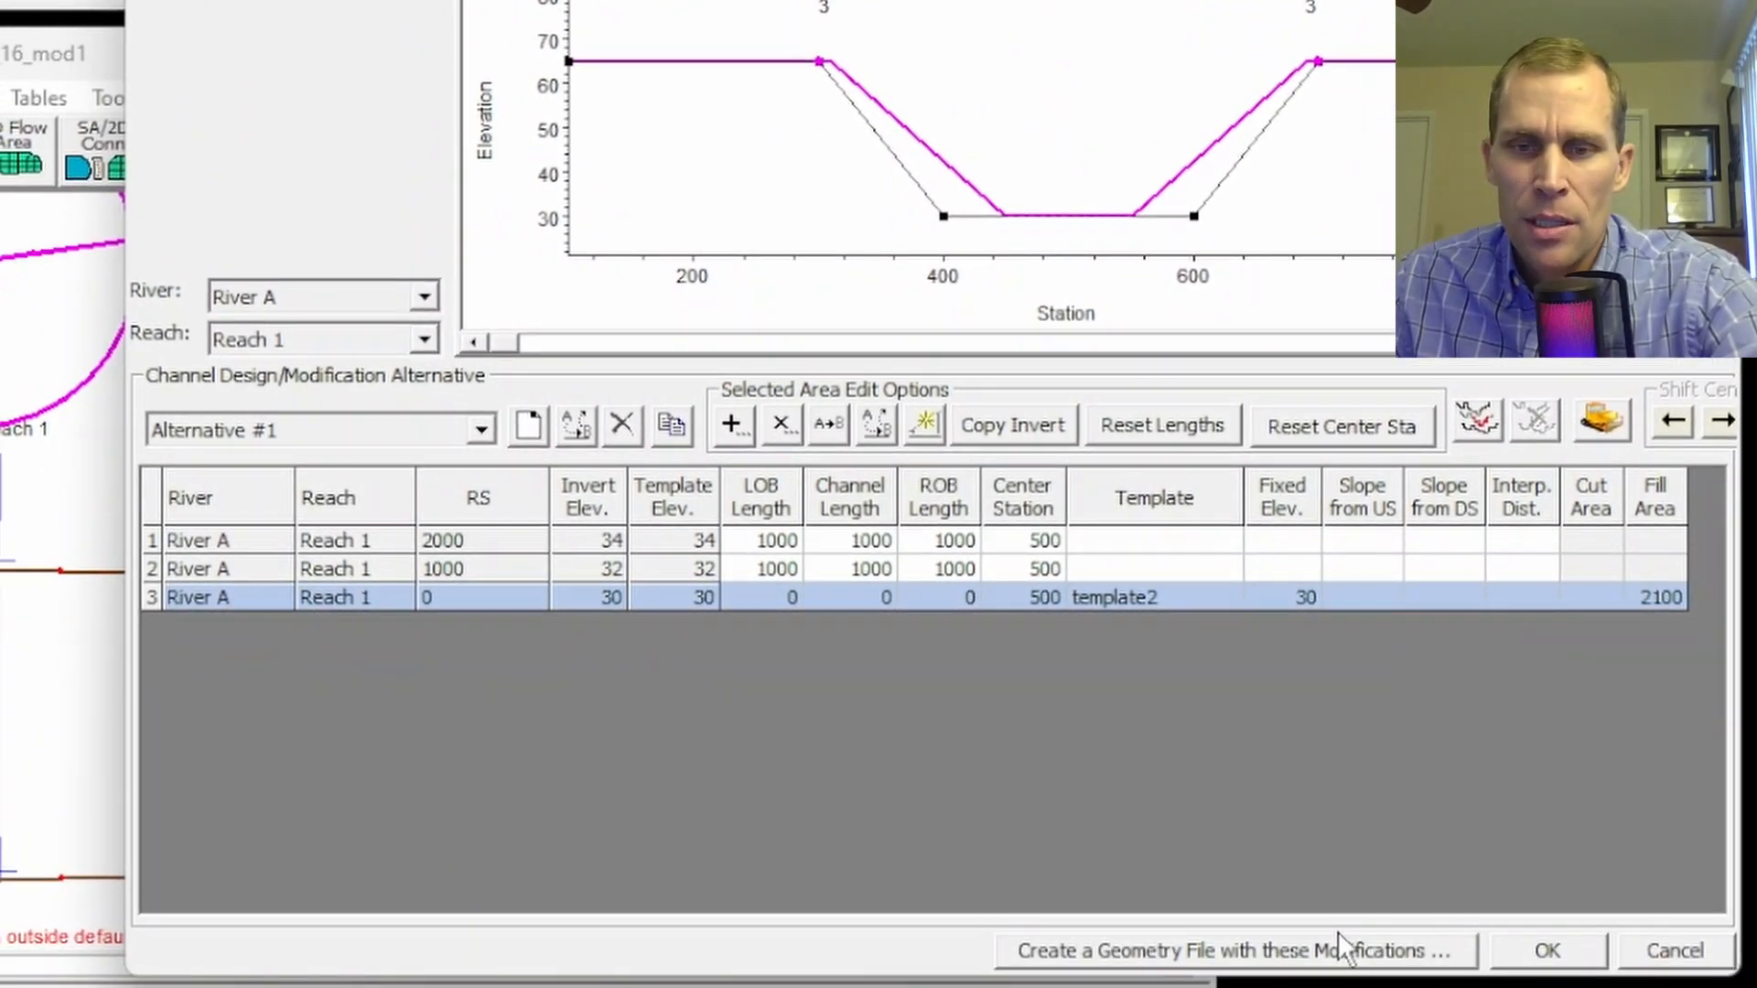
# - Save the existing geometry and create a modified geometry file titled lesson_16_mod2 in the project folder, overwriting any file with that title
pyautogui.click(1337, 950)
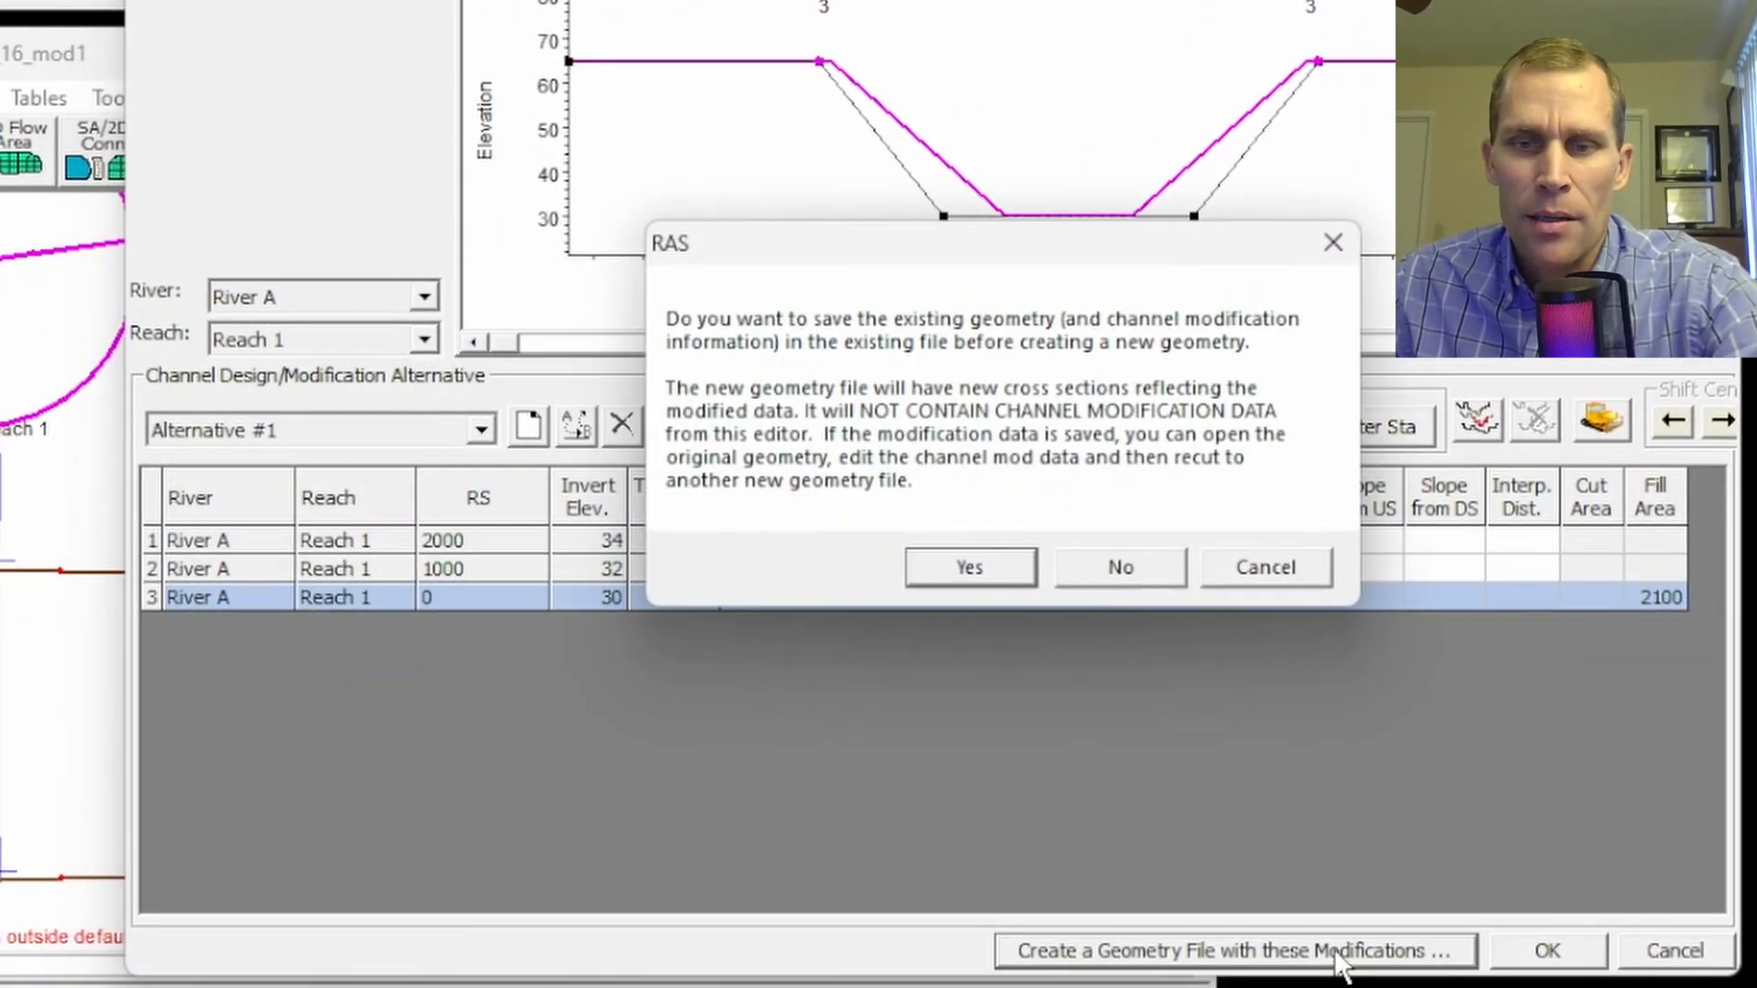
pyautogui.click(992, 569)
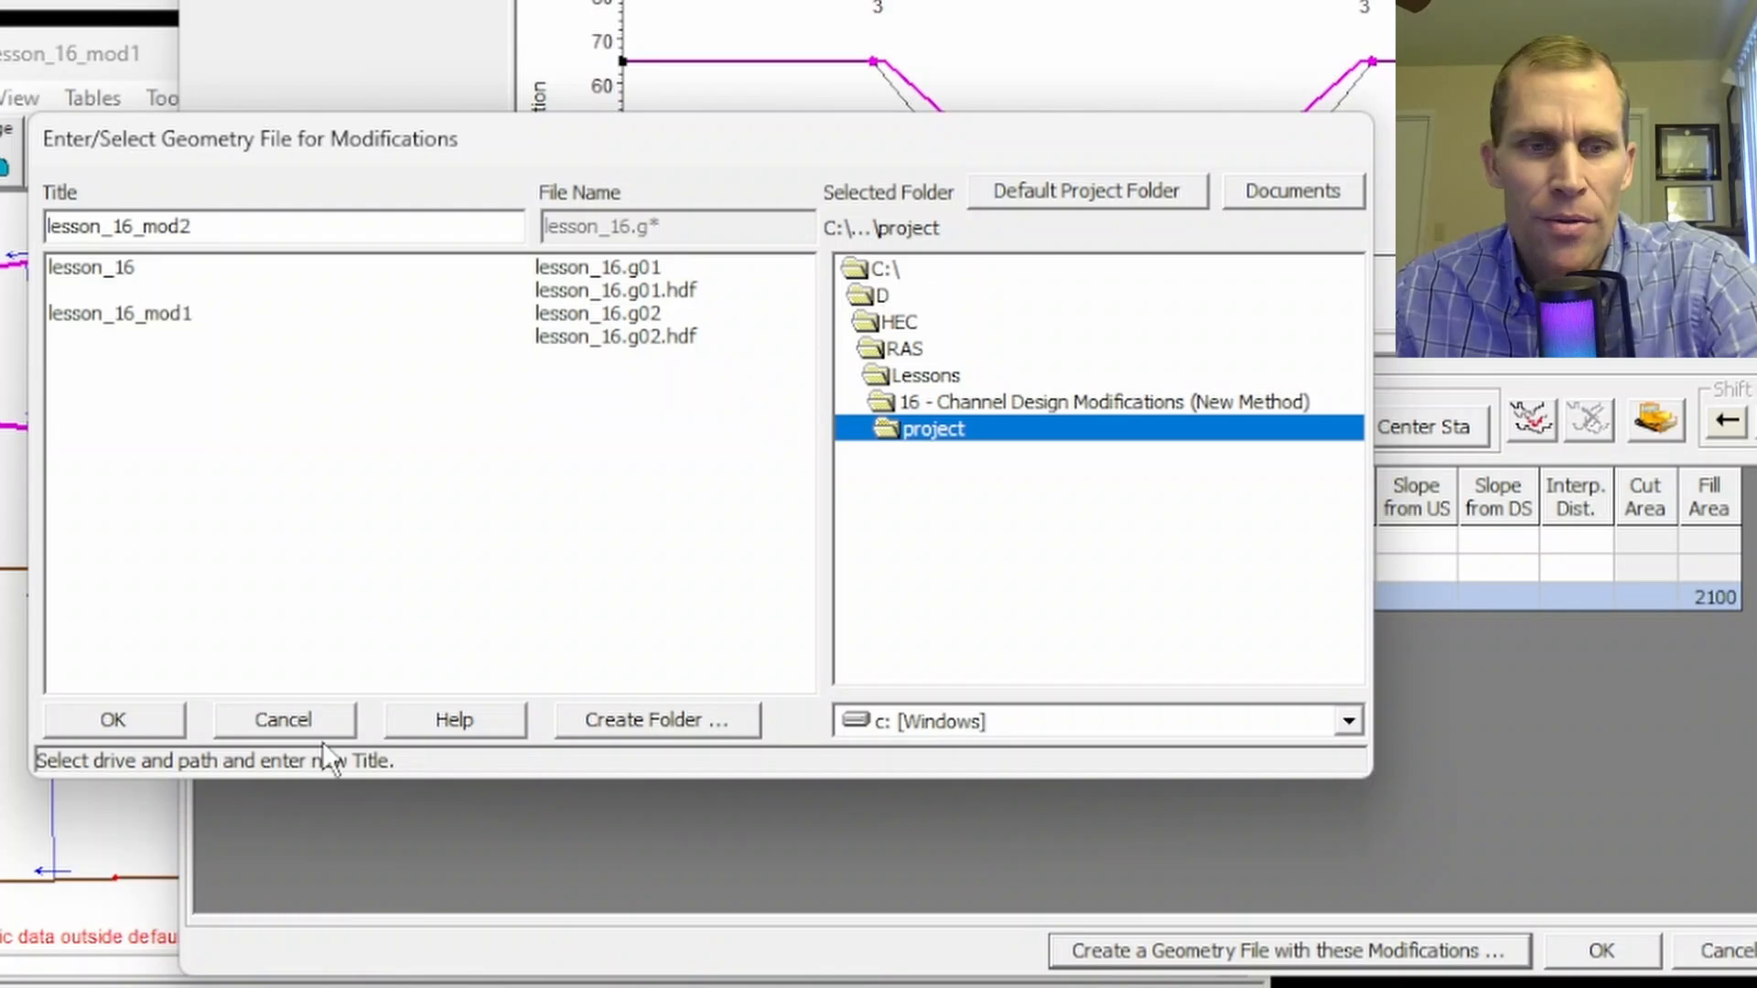
pyautogui.click(113, 719)
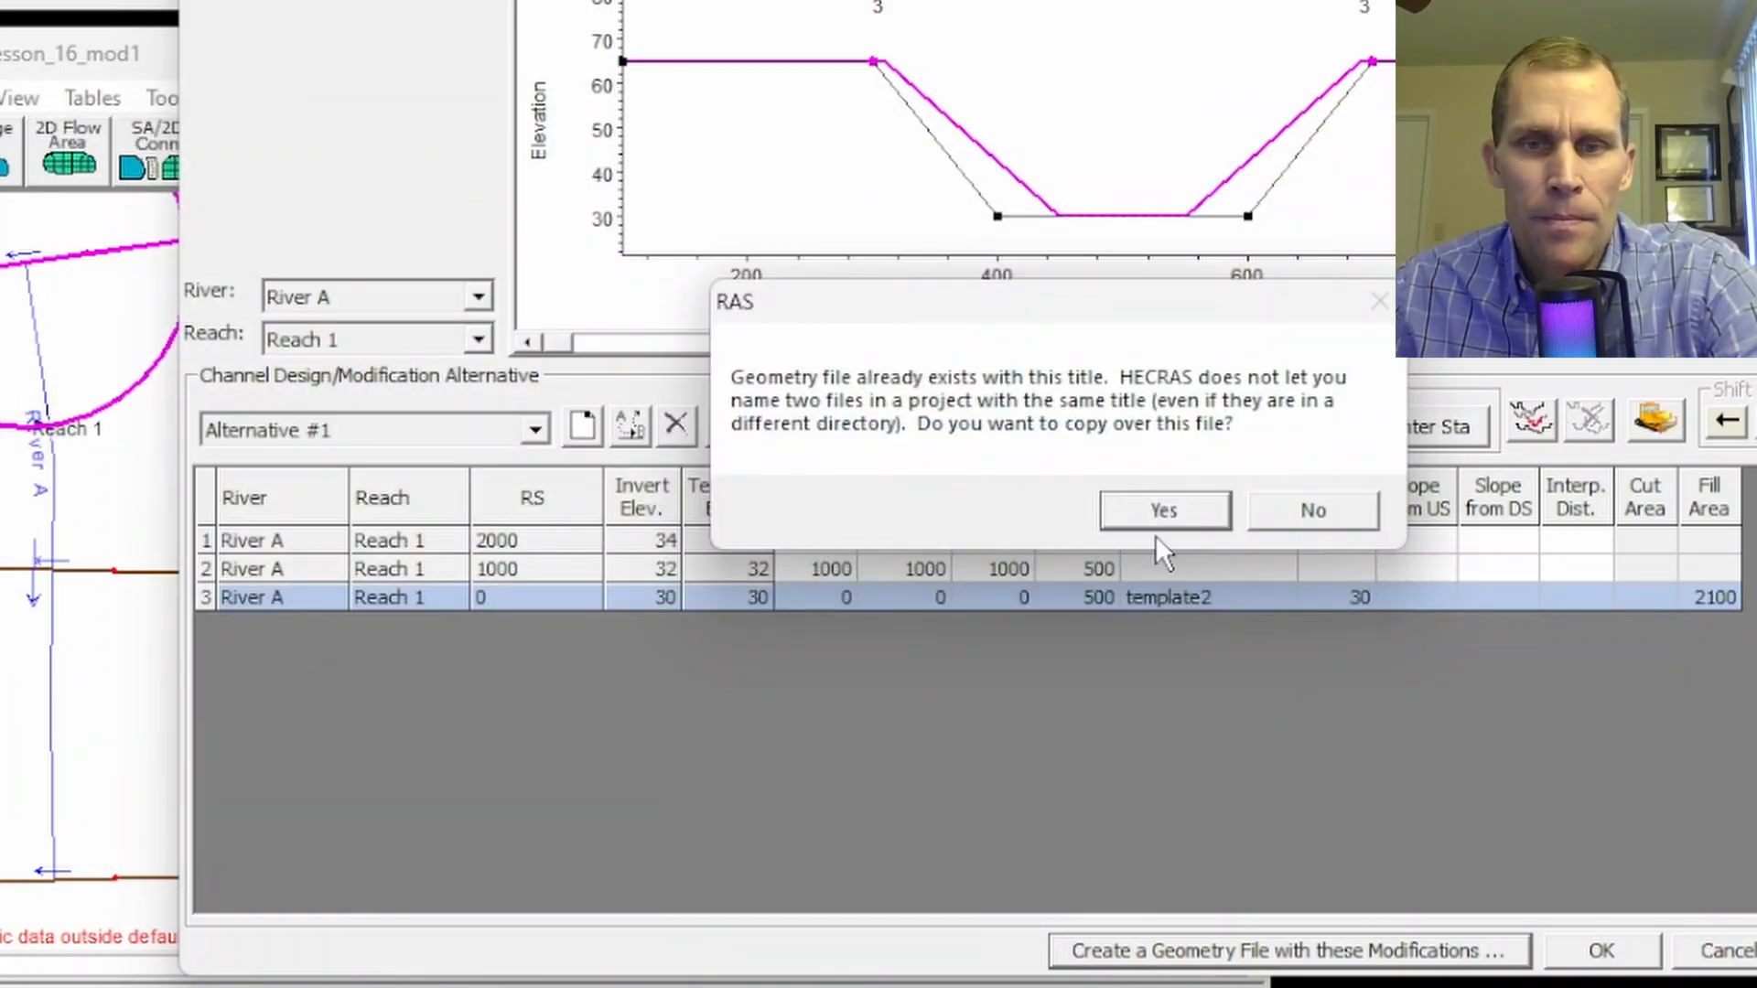
pyautogui.click(1193, 509)
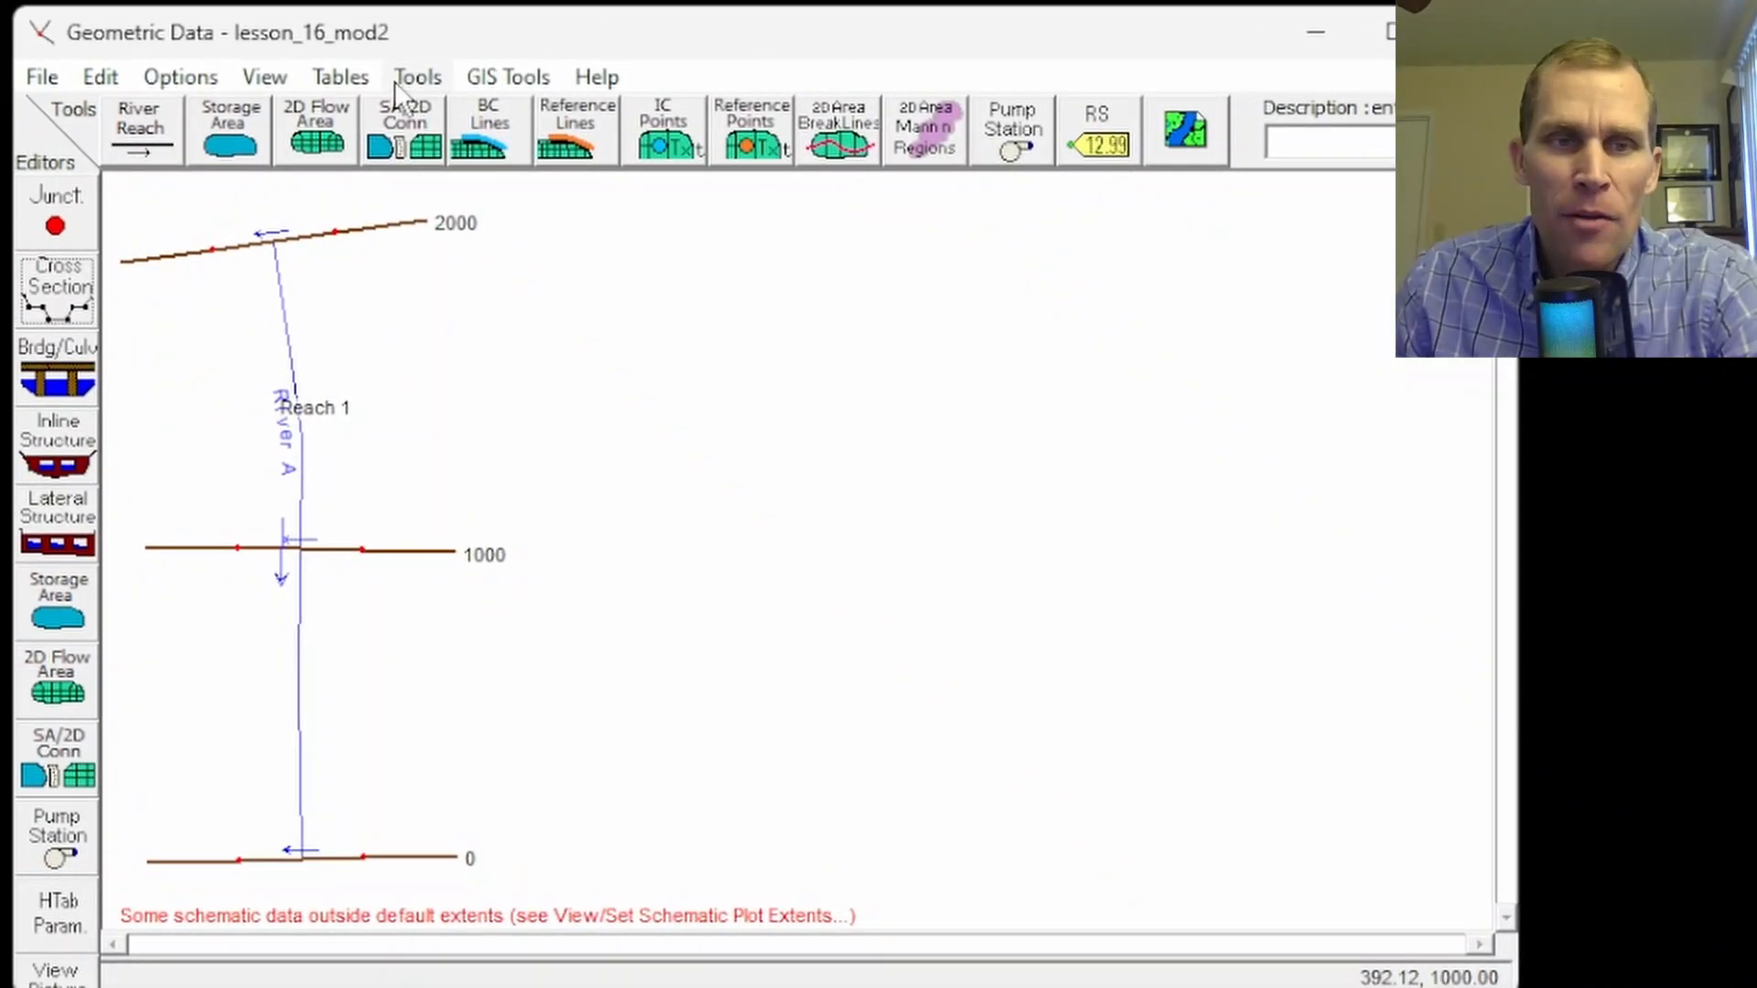
# - Open the Channel Design/Modification editor for lesson_16_mod2 and show the profile plot of River A, Reach 1
pyautogui.click(177, 99)
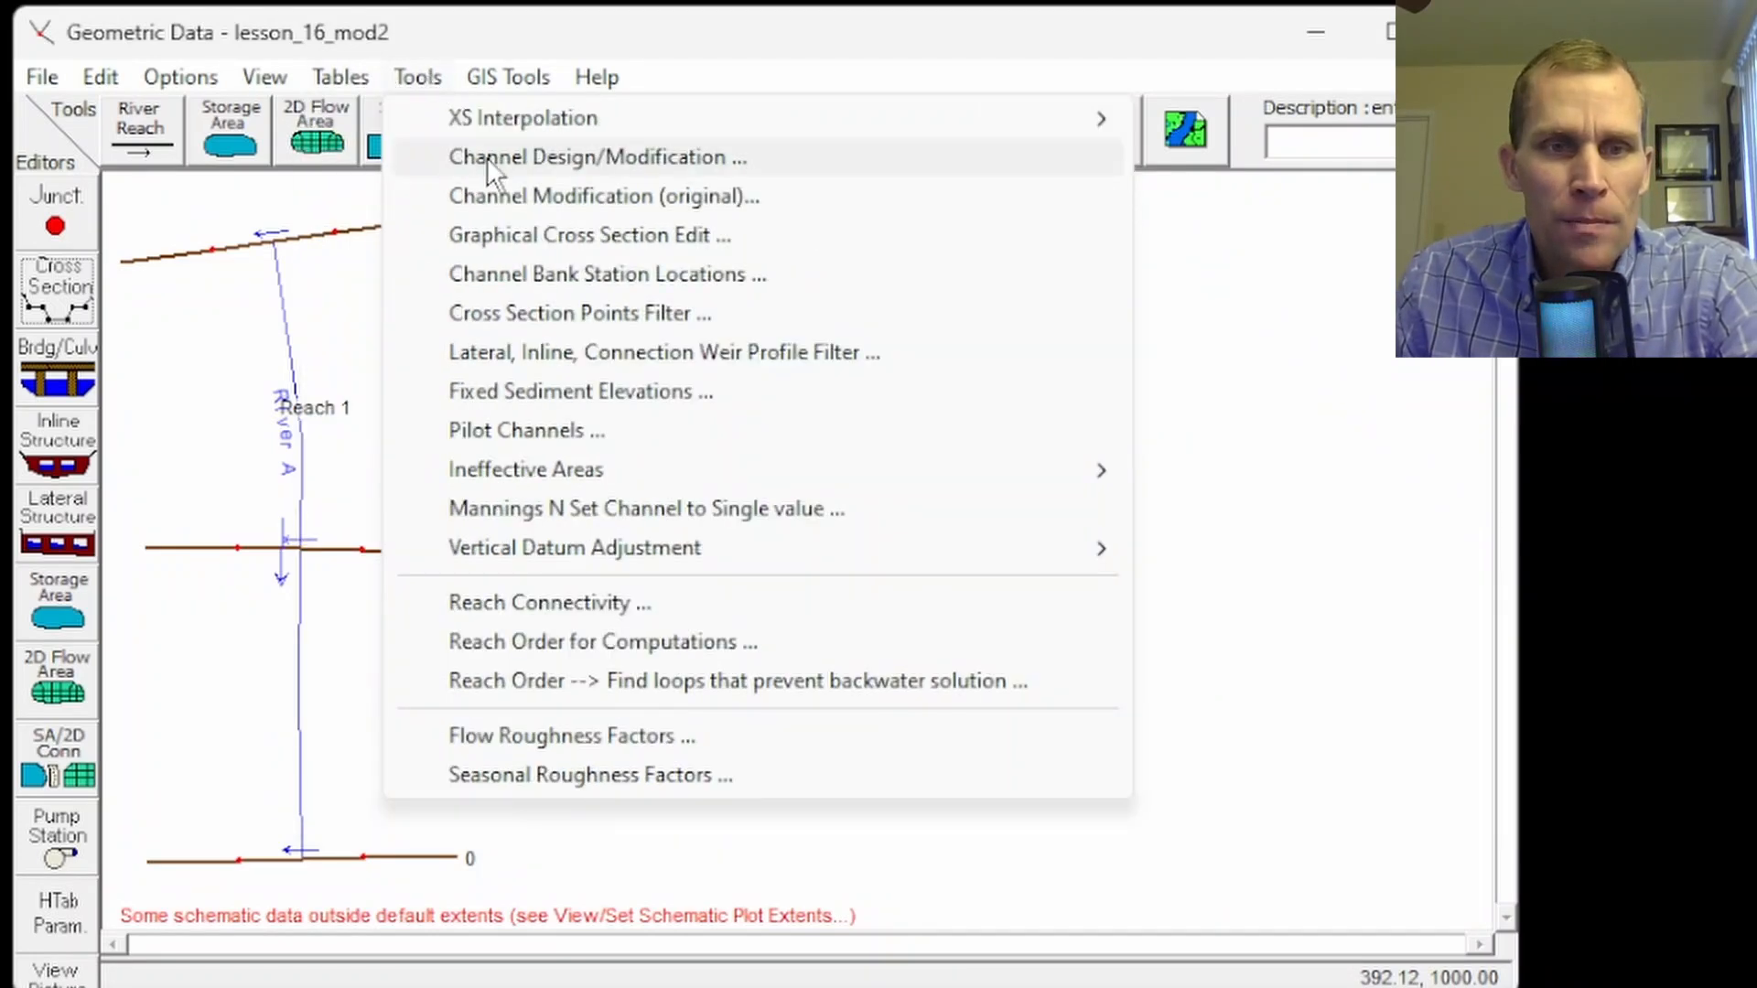
pyautogui.click(489, 158)
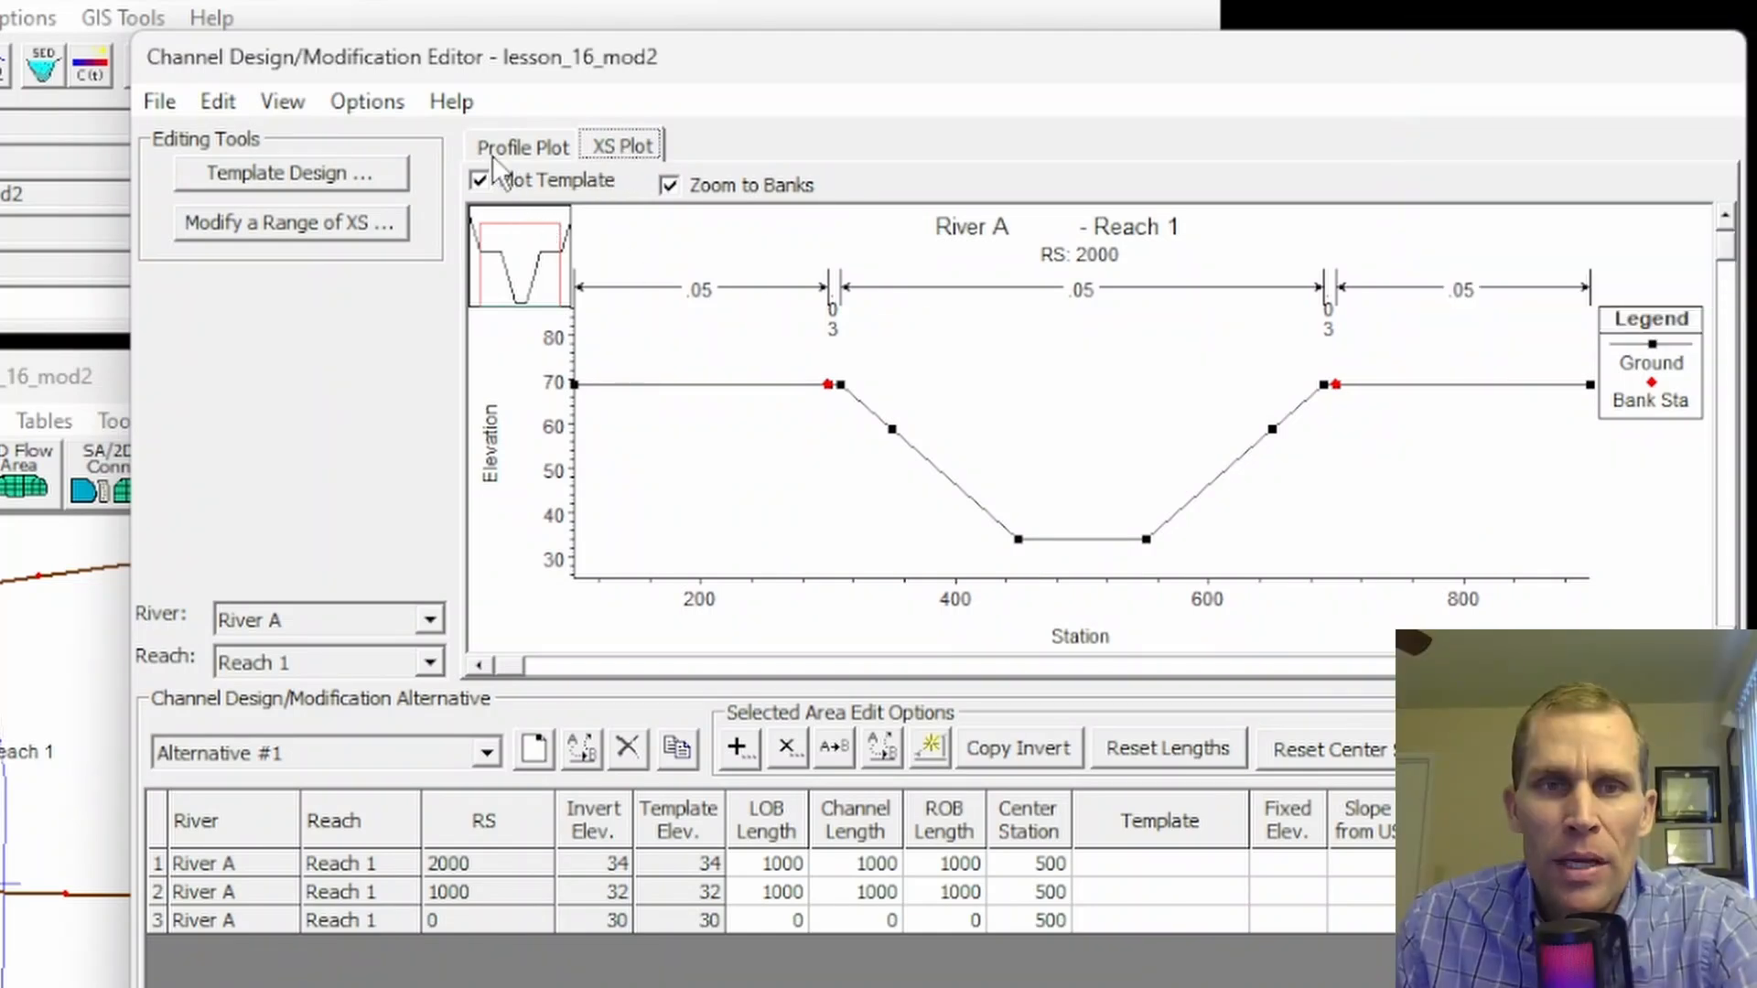
pyautogui.click(517, 149)
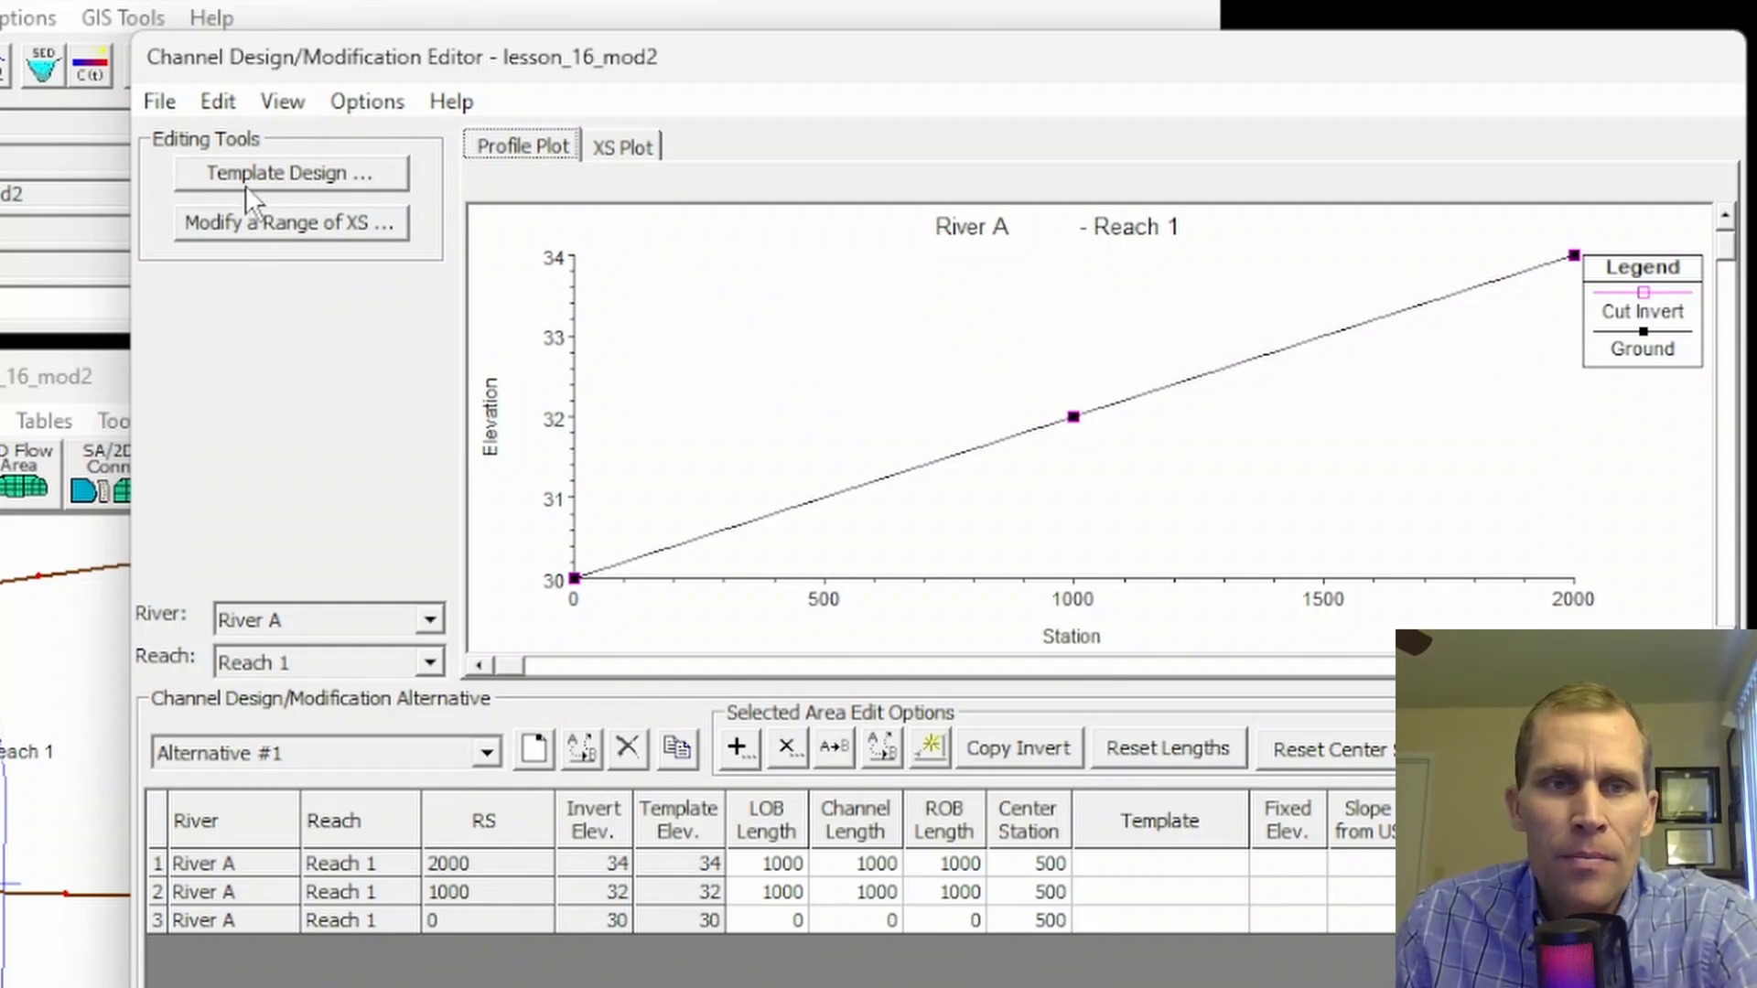
# - Set up a cross section range modification using template2 from RS 2000 to RS 1000
pyautogui.click(262, 224)
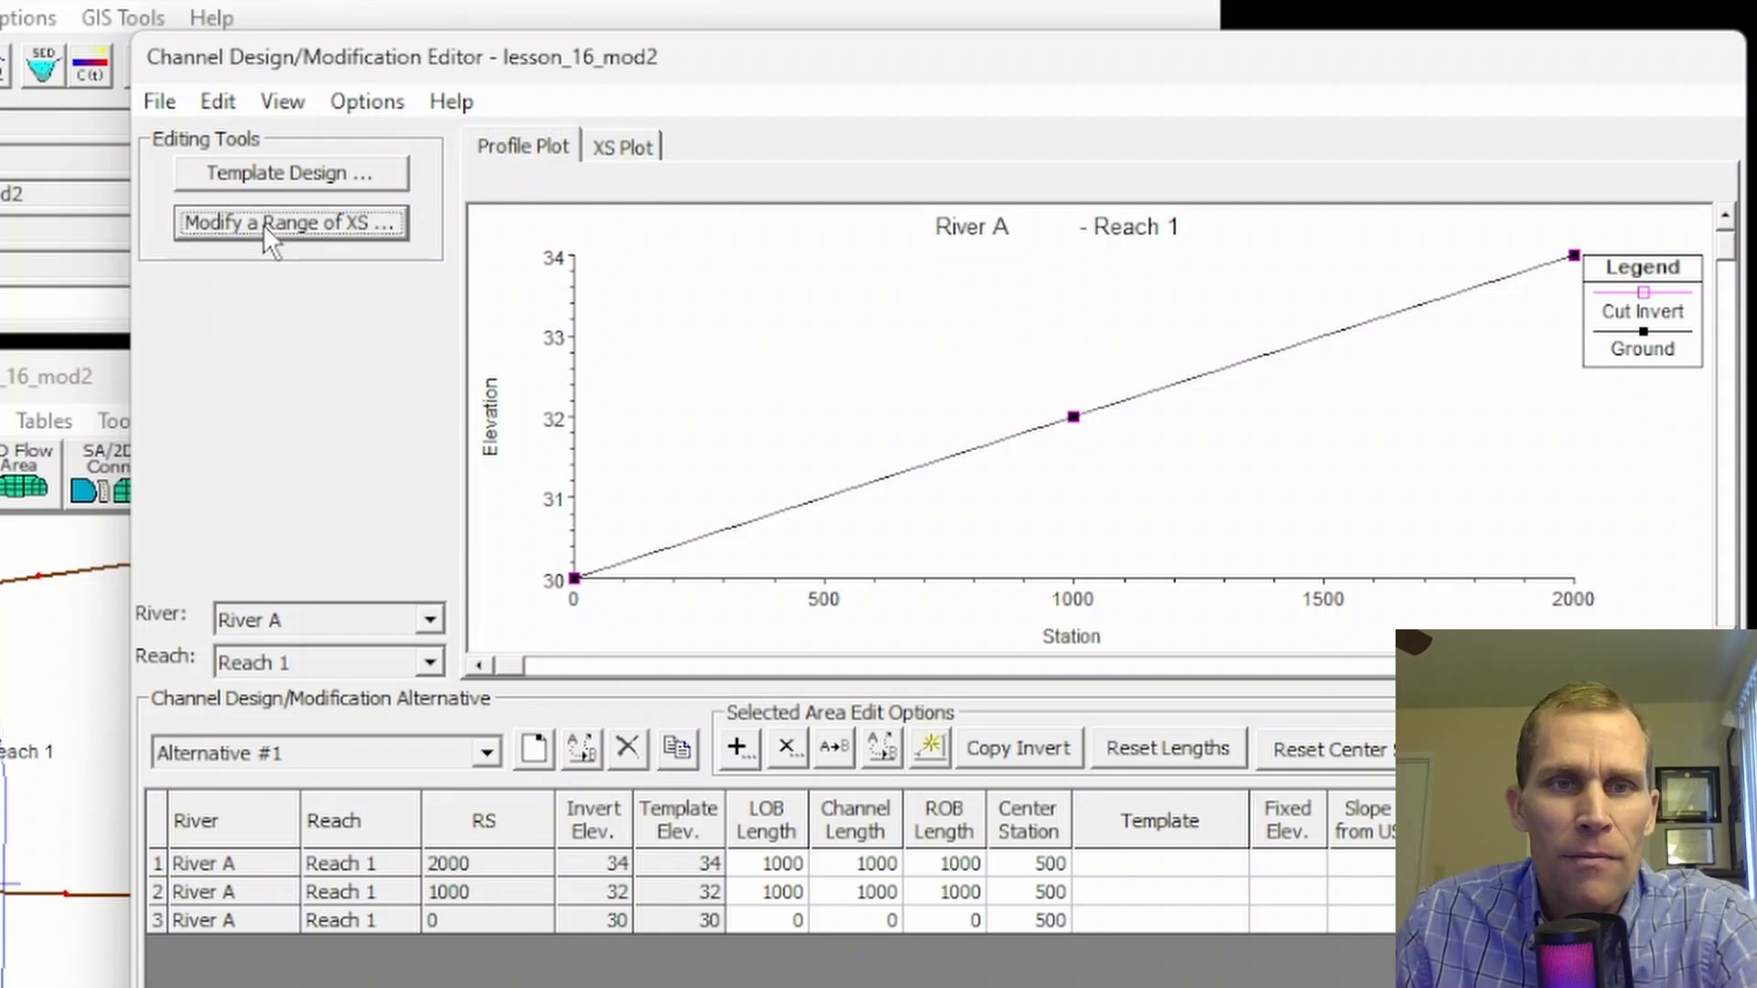
pyautogui.click(1104, 279)
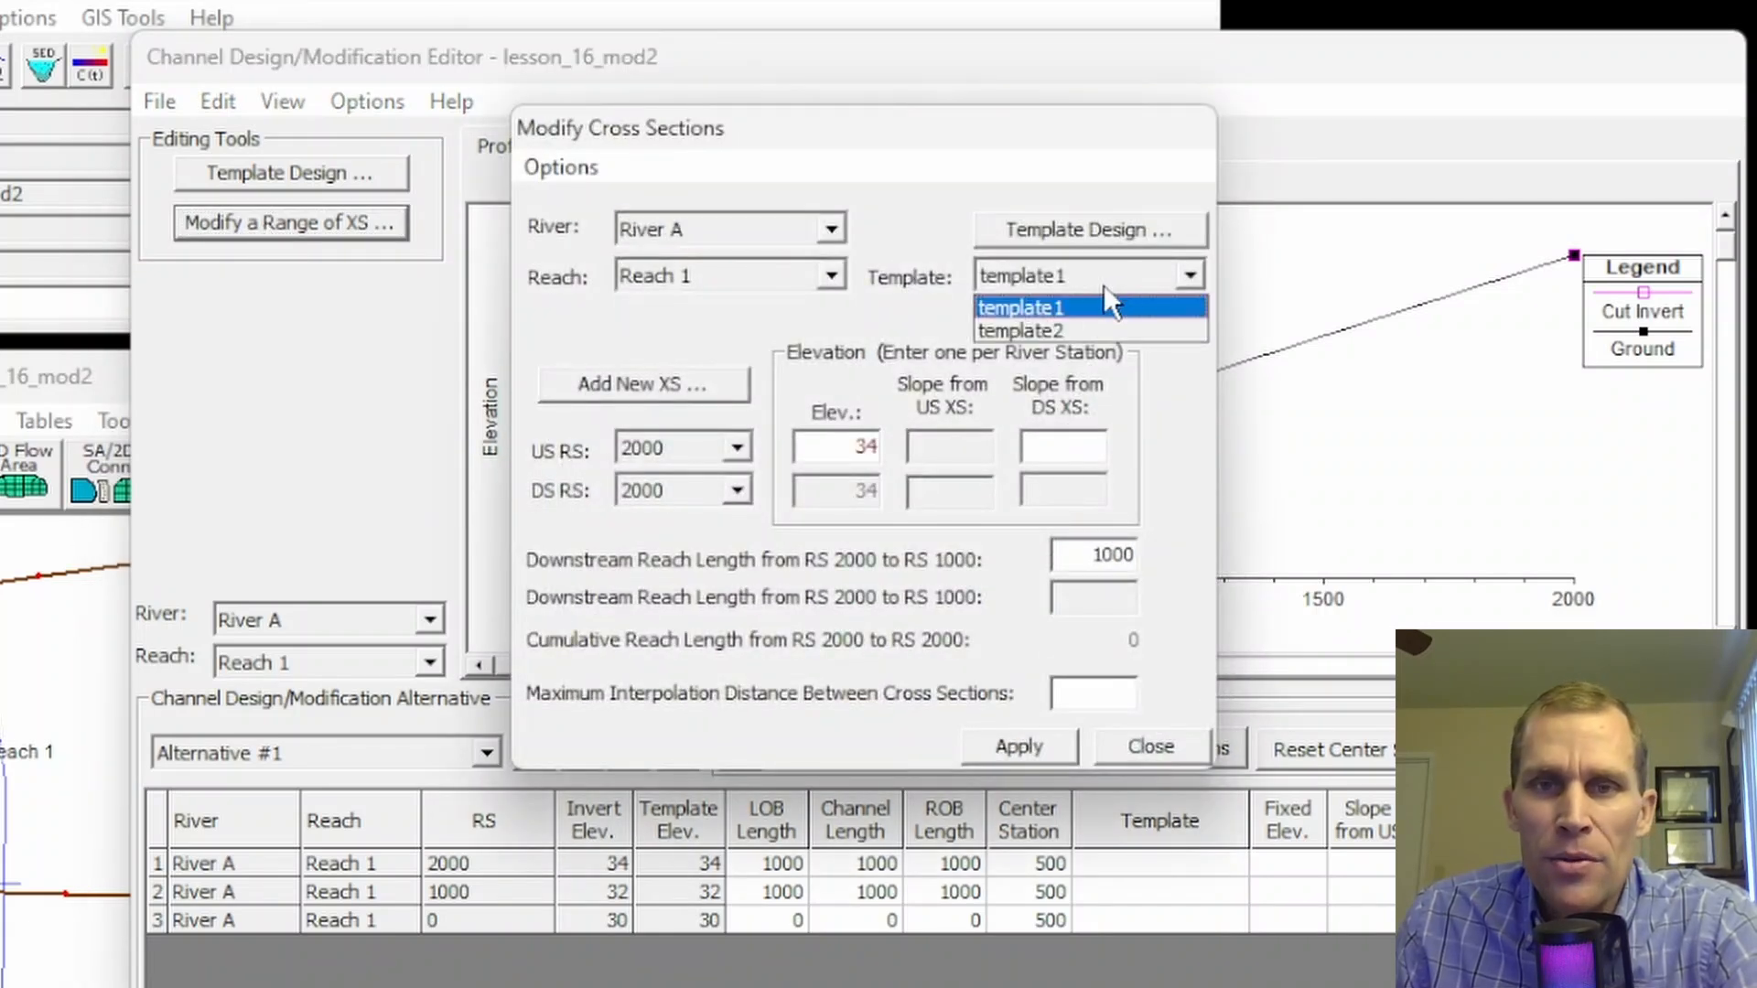
pyautogui.click(1073, 328)
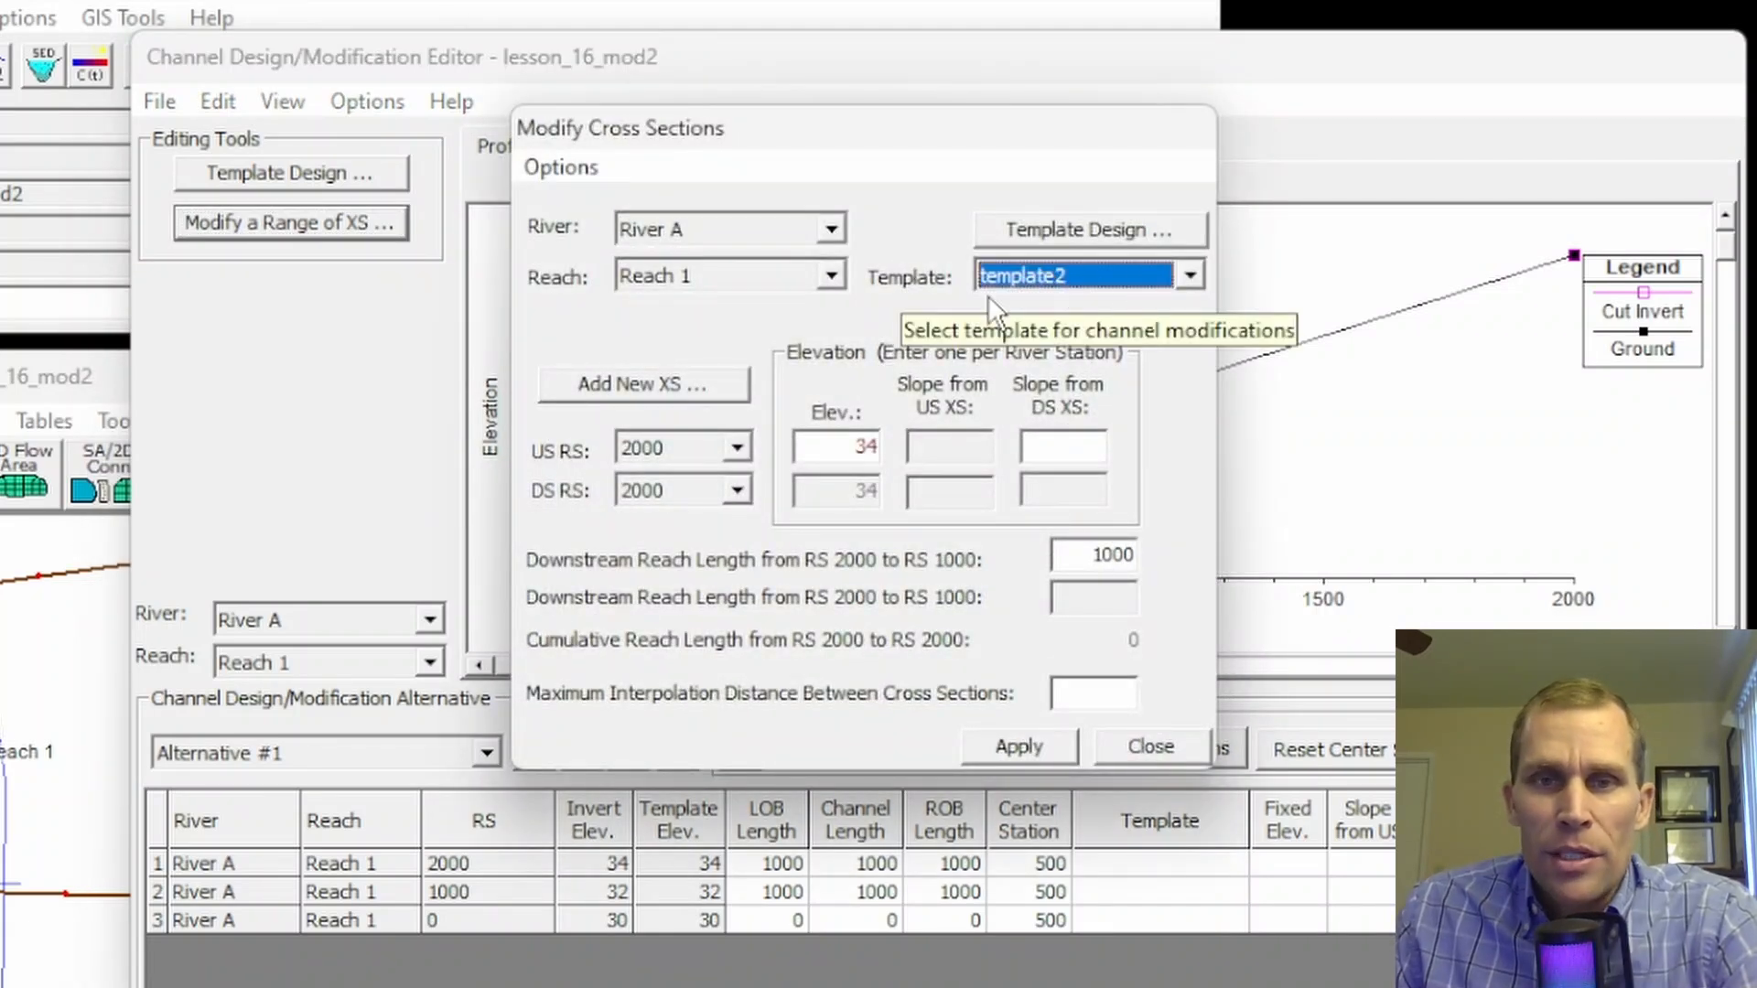
pyautogui.click(733, 500)
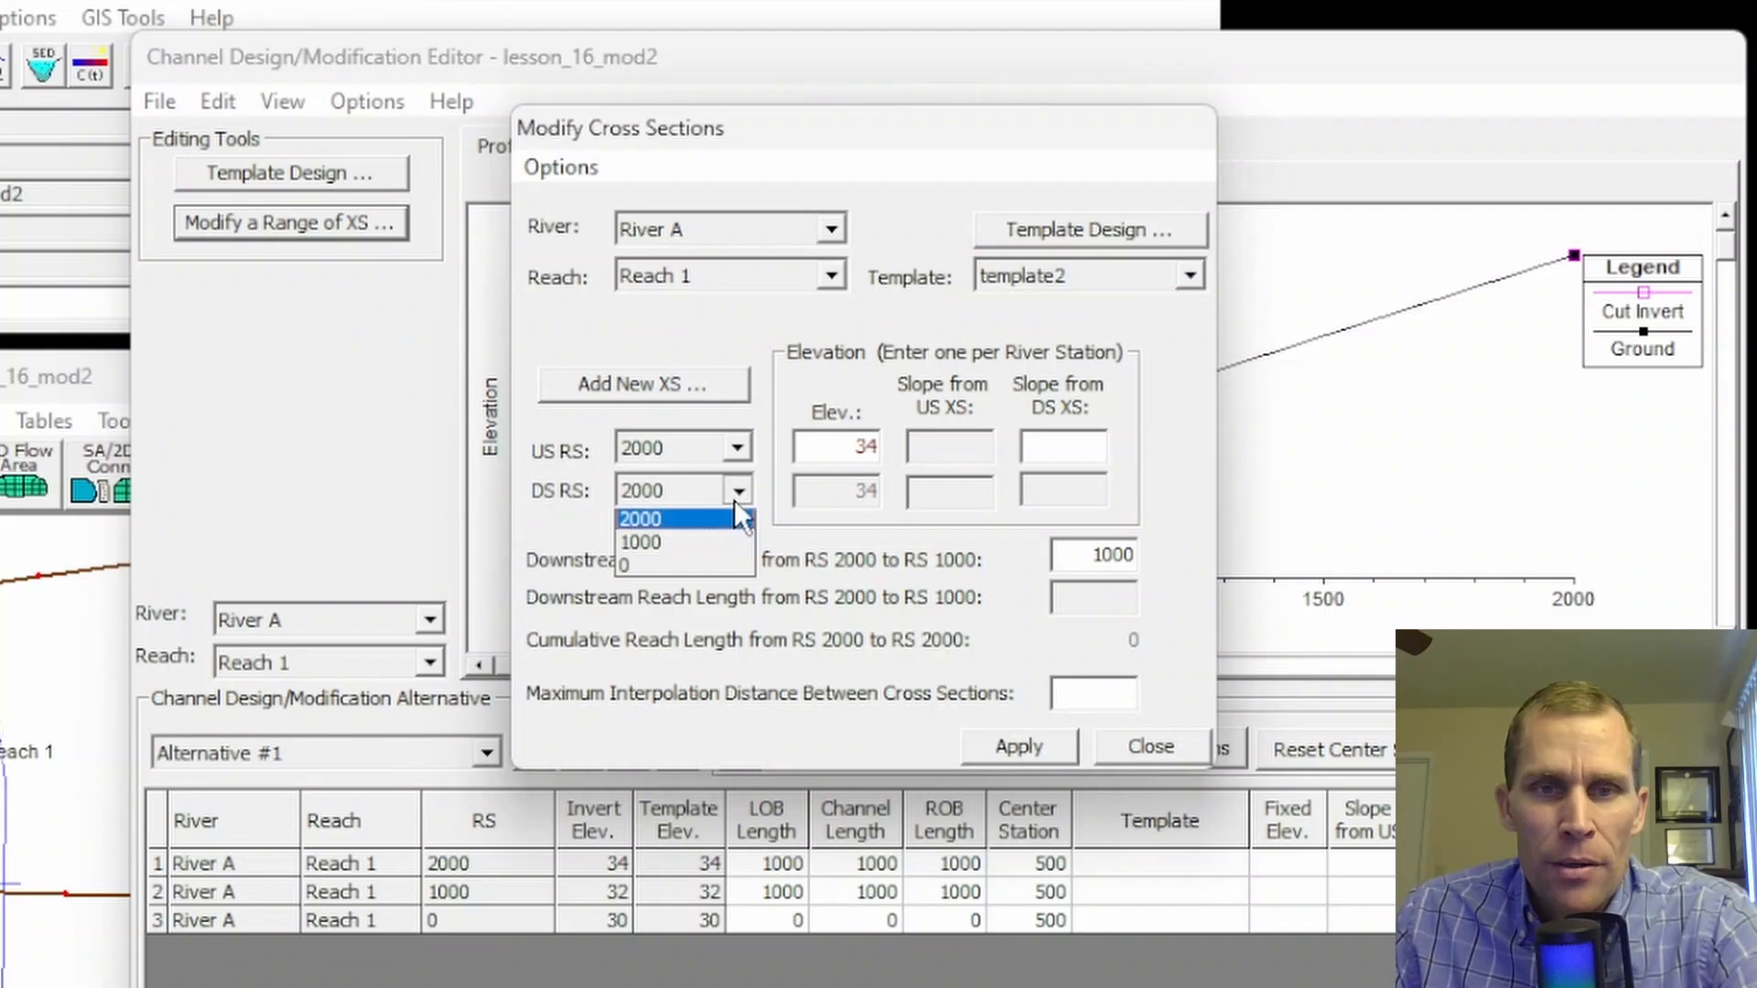
pyautogui.click(690, 538)
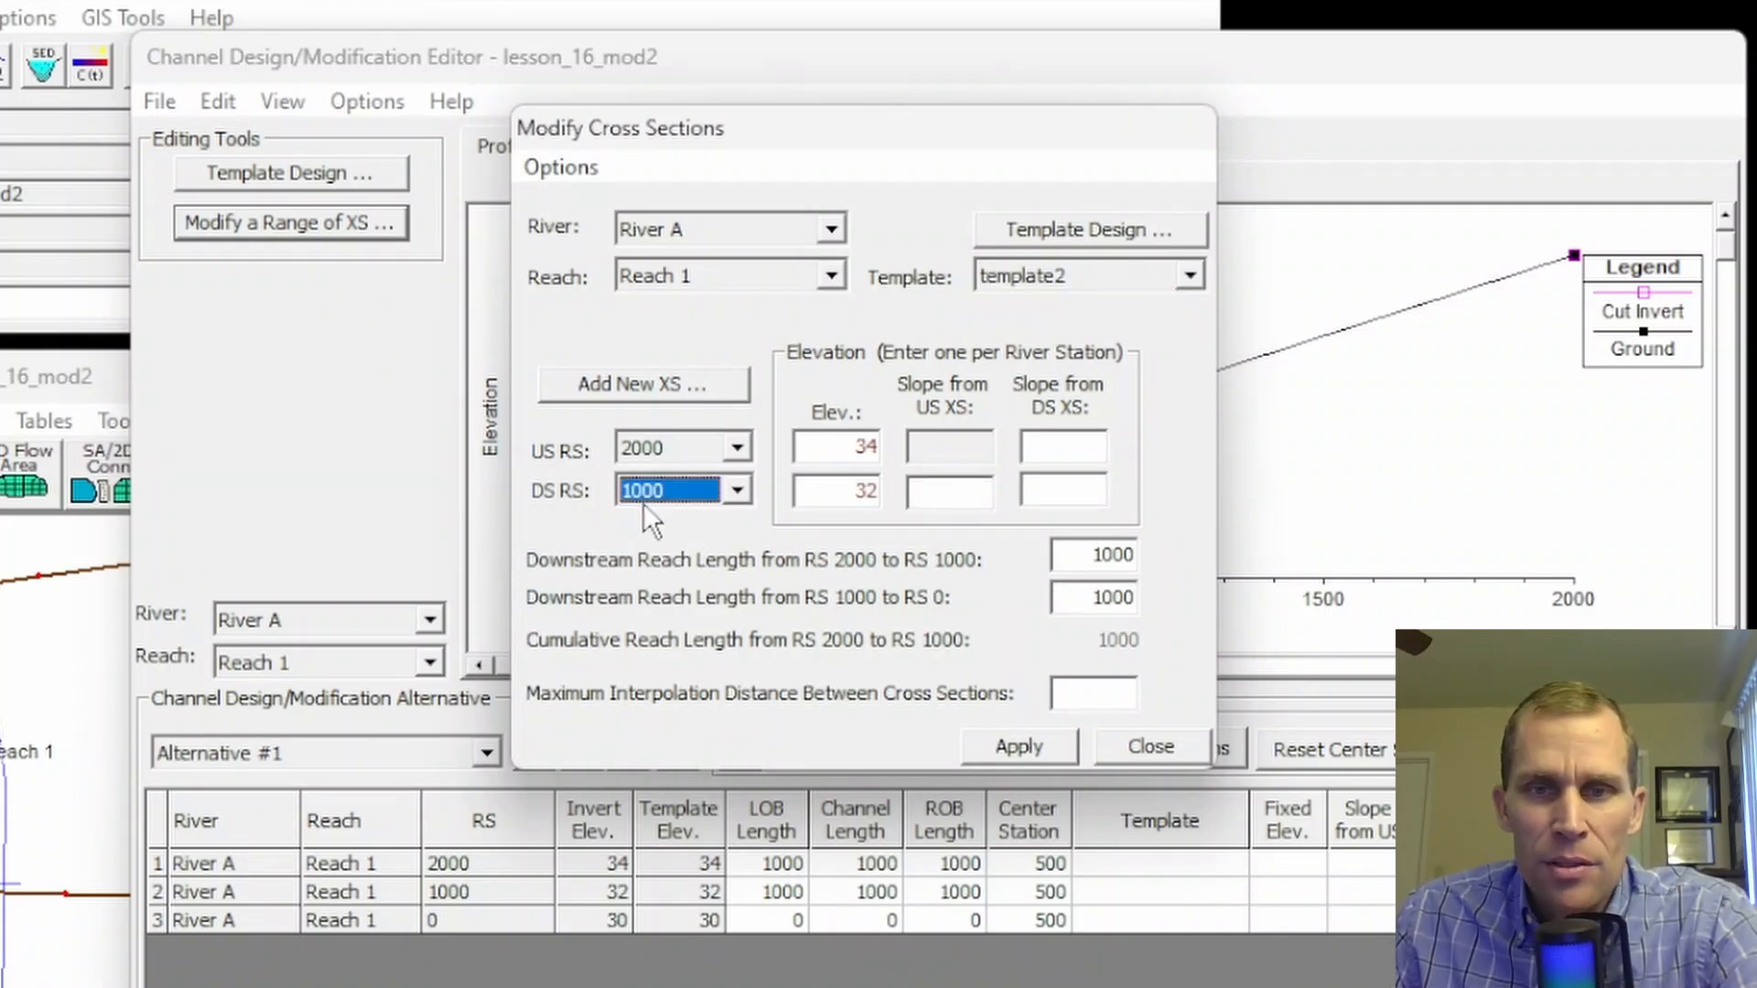
# - Replace the RS 2000 elevation with a slope of 0.001 from the downstream cross section and apply the range modification
pyautogui.press('Tab')
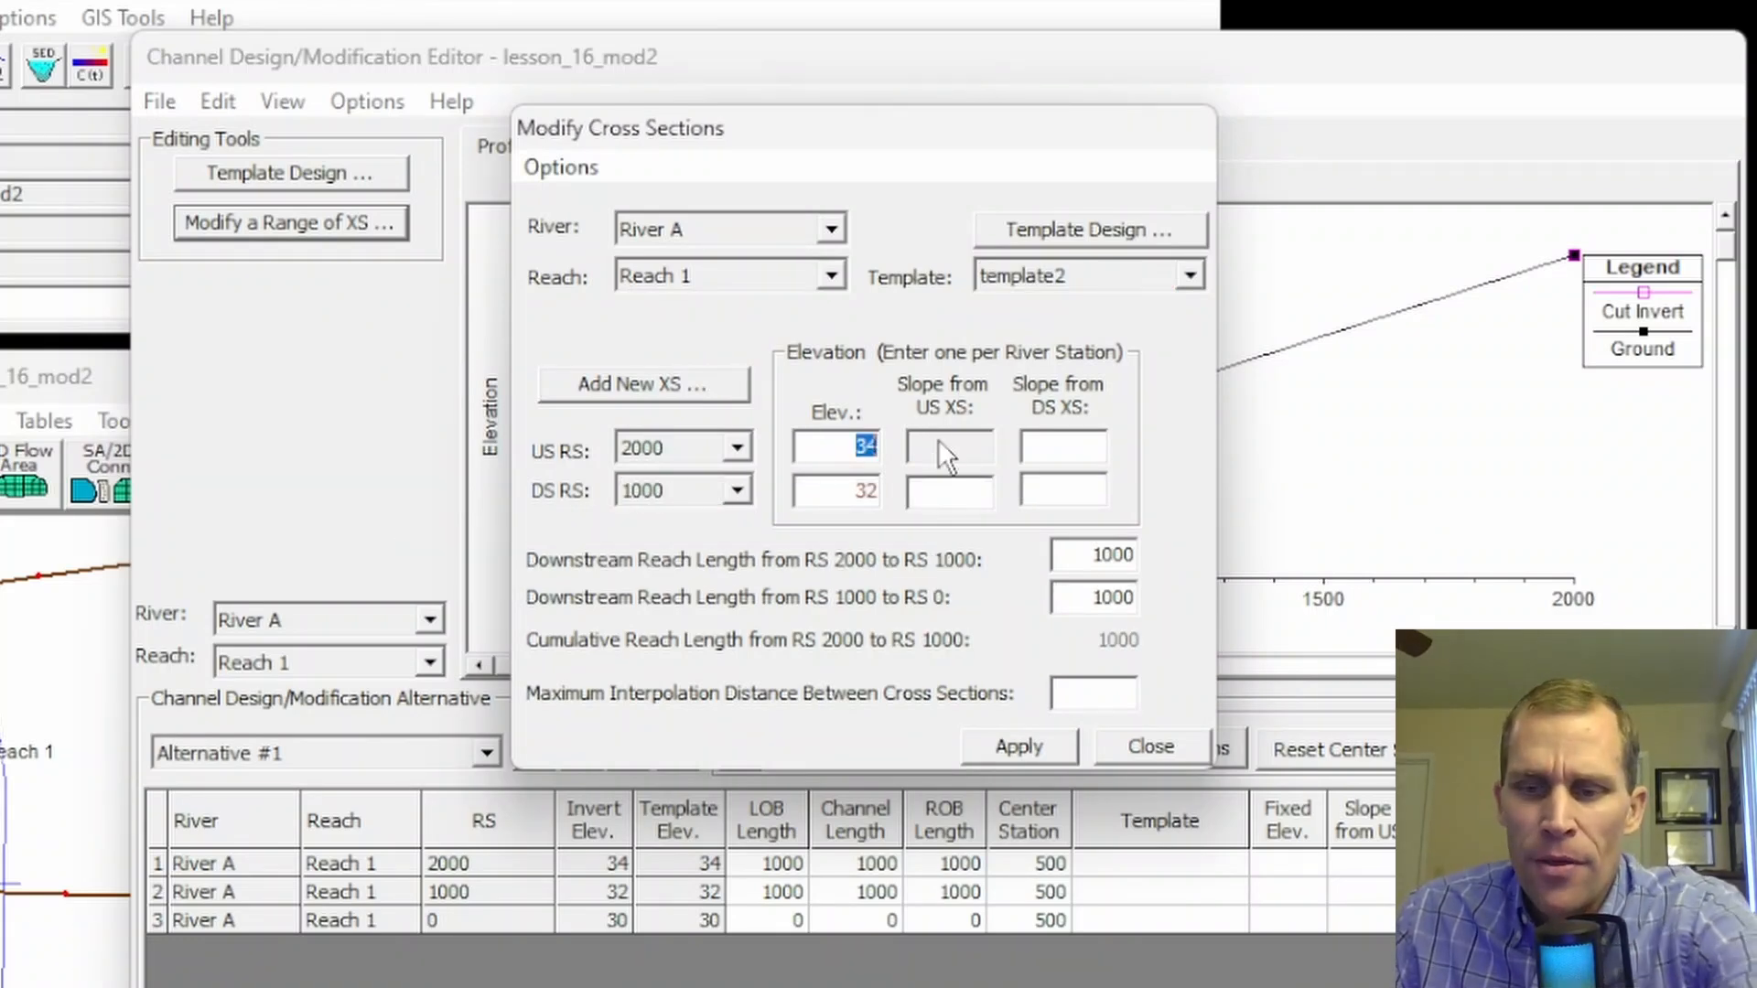
pyautogui.press('BackSpace')
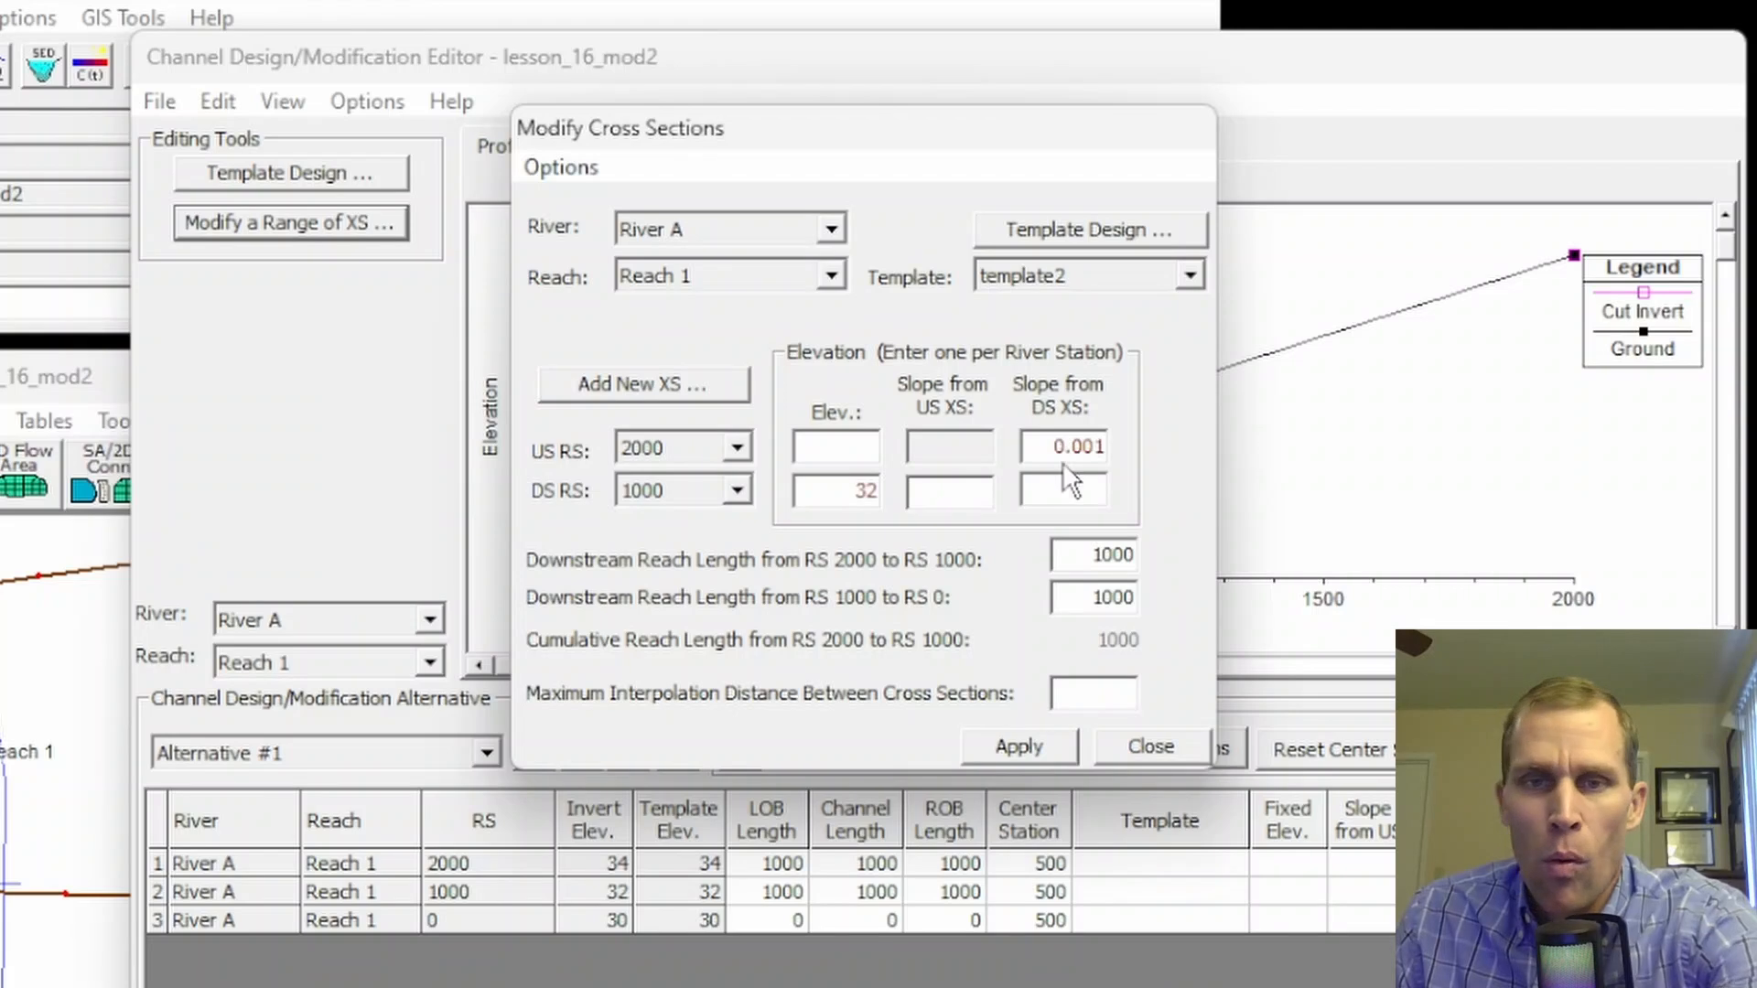
pyautogui.hotkey('shift', 'Tab')
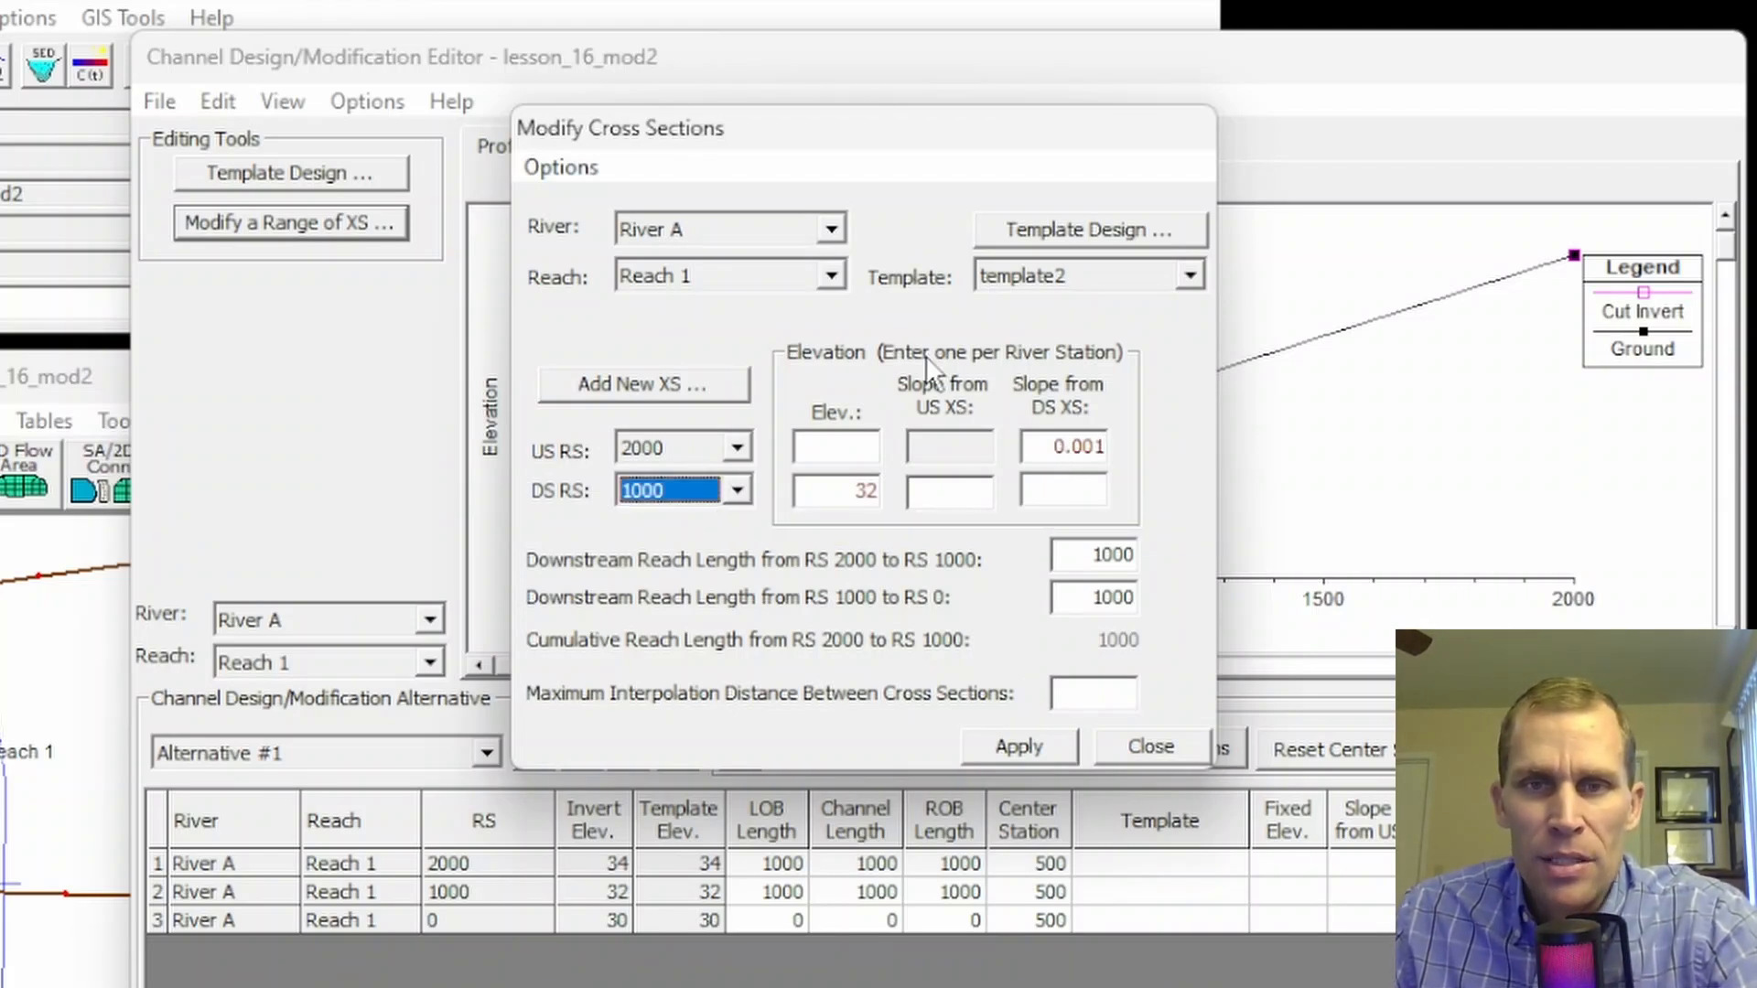
pyautogui.click(1005, 740)
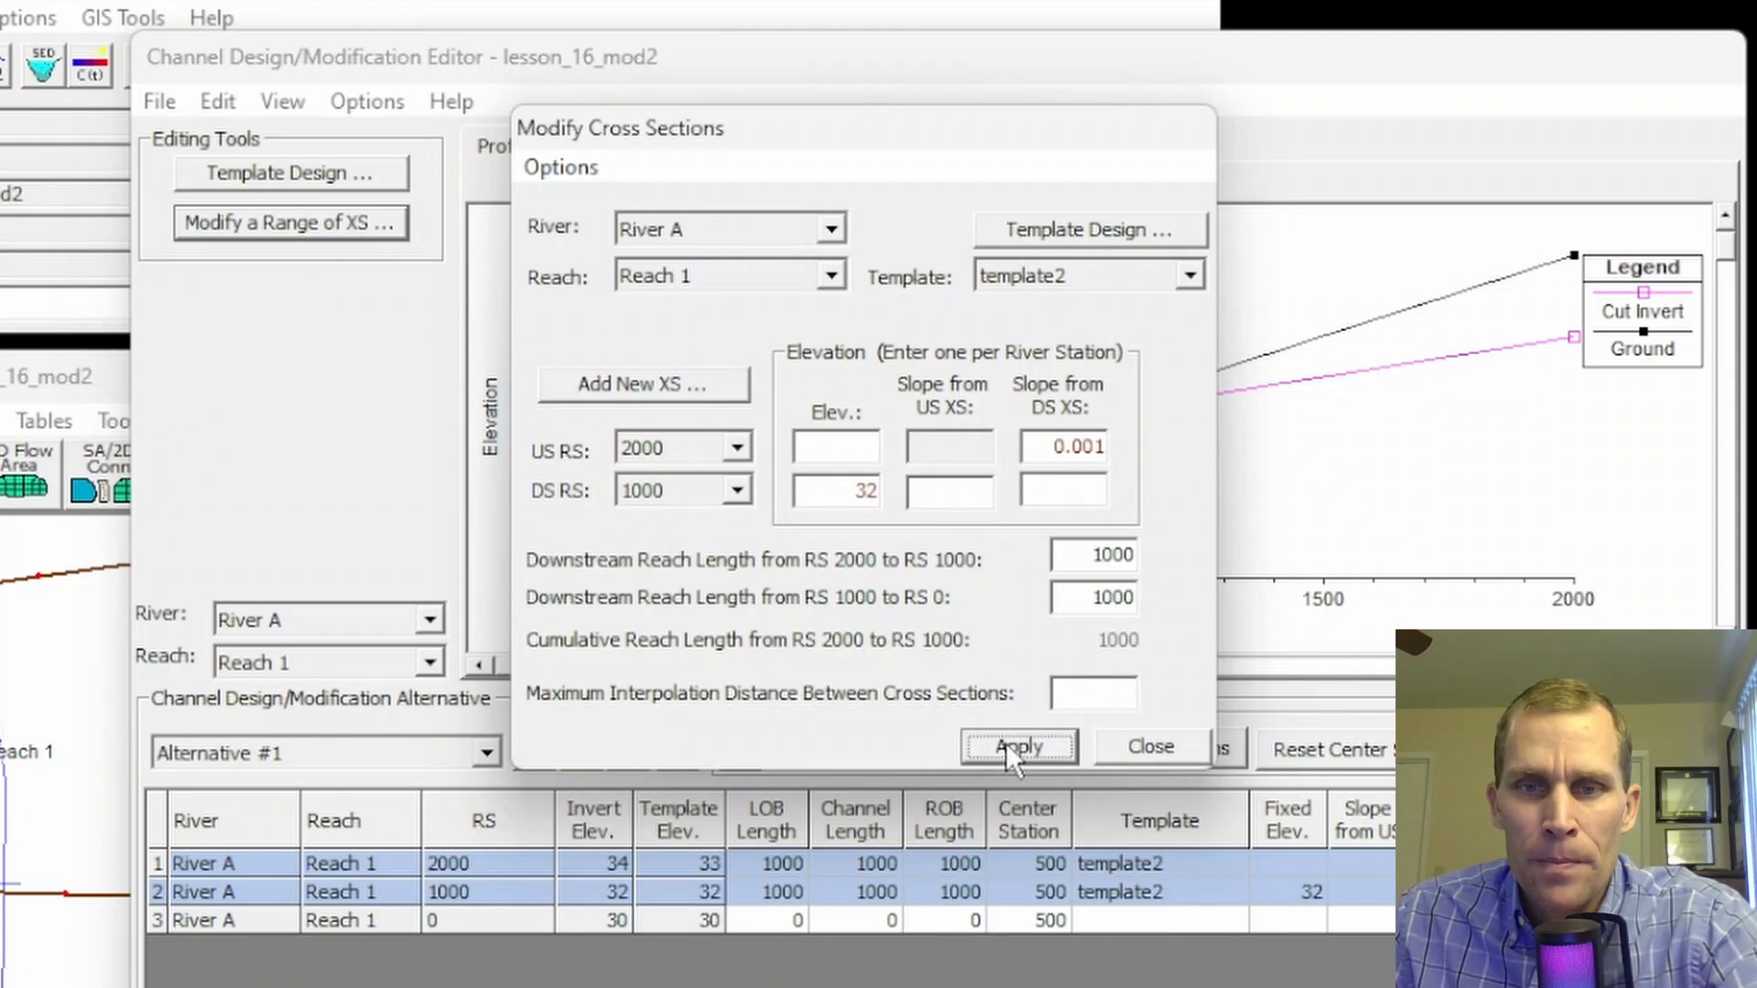
pyautogui.click(1139, 739)
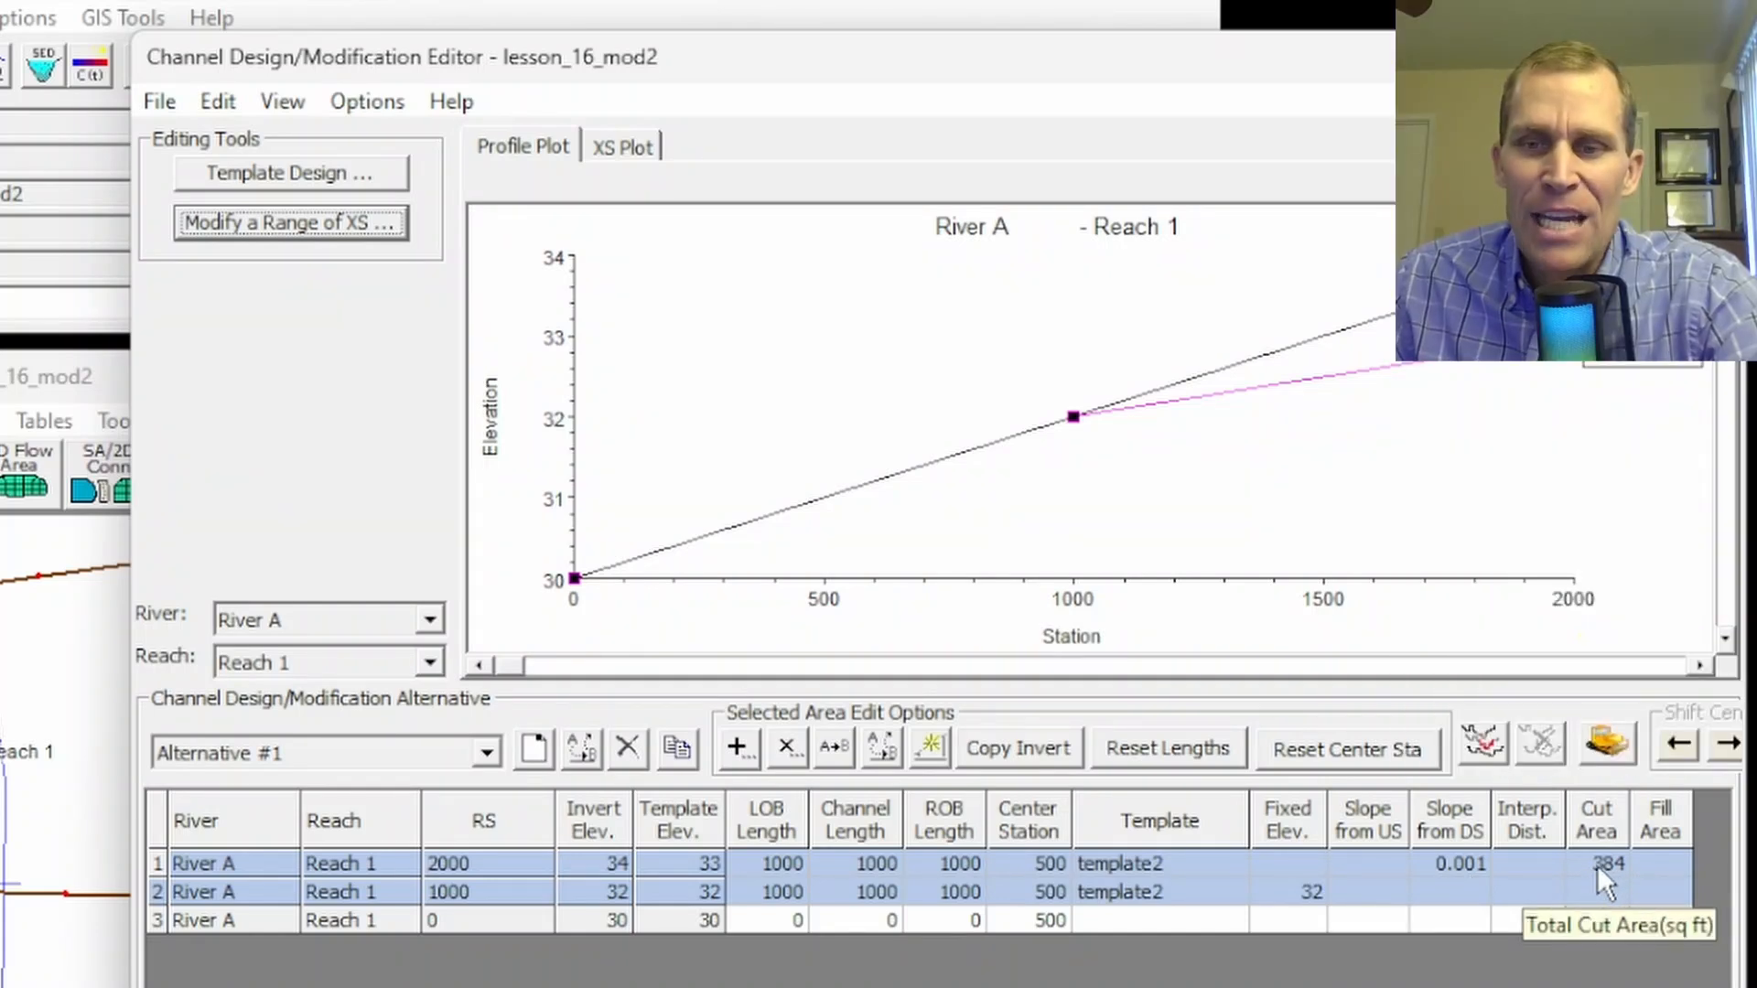
# - Review the Cut and Fill Volumes table for River A and close it
pyautogui.click(1608, 741)
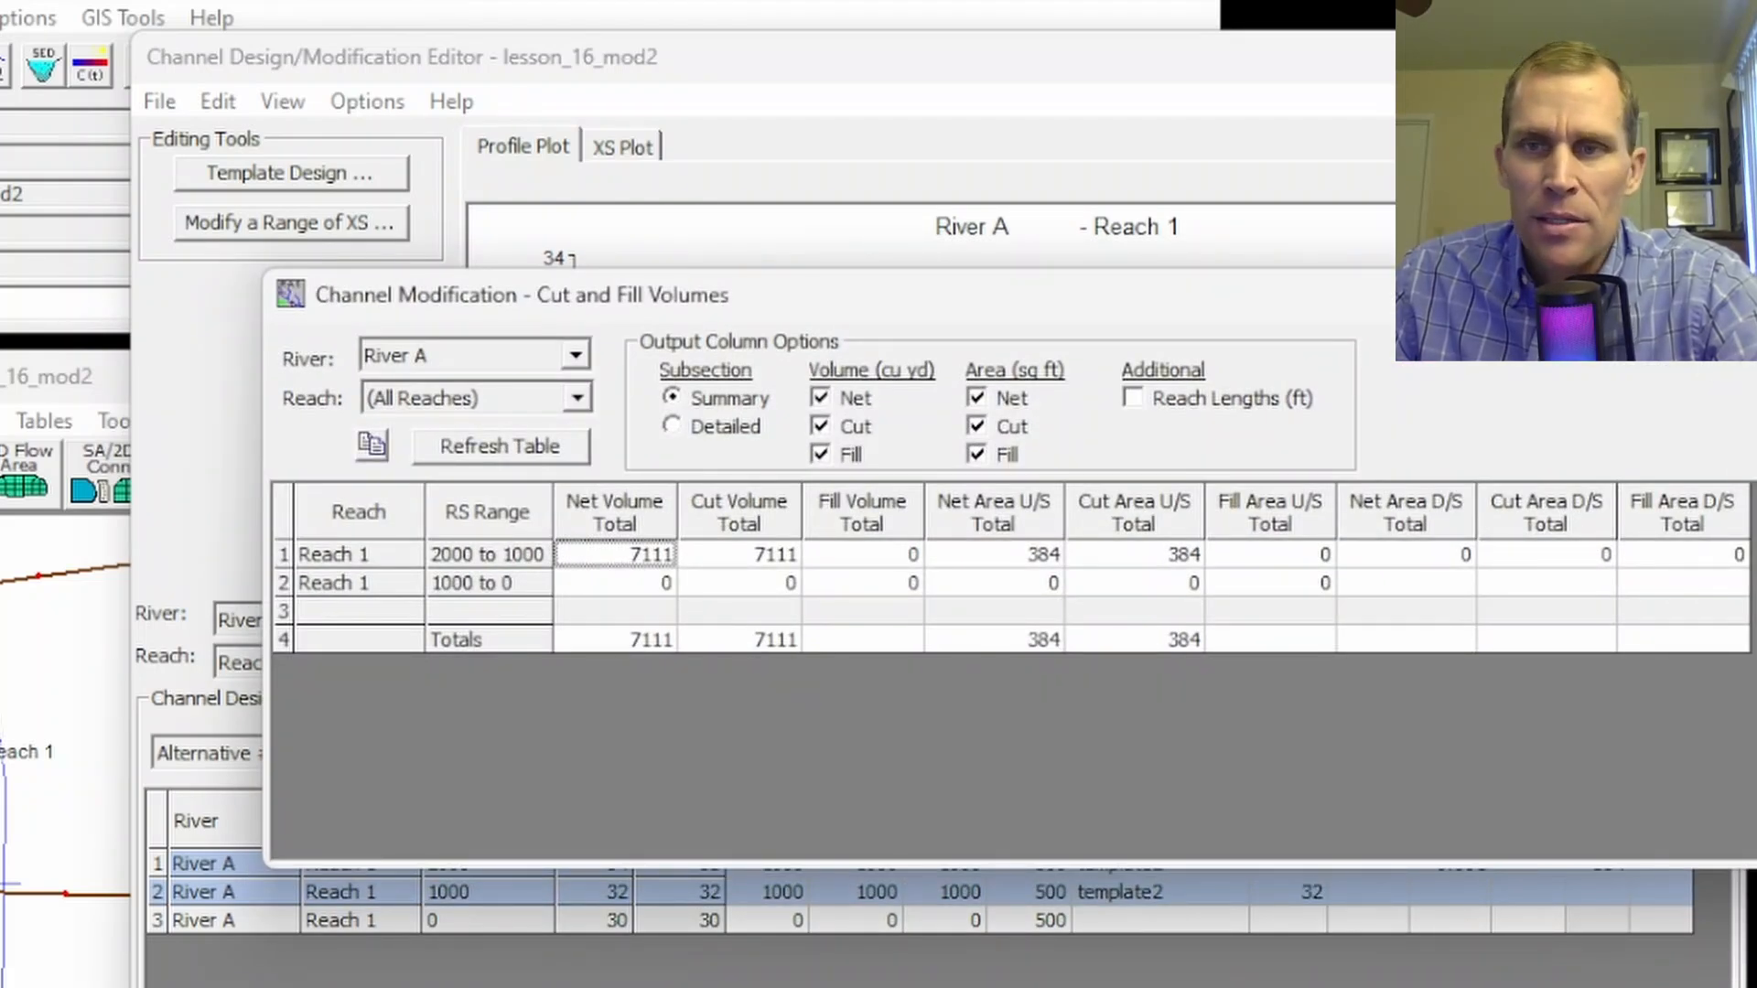
pyautogui.hotkey('alt', 'F4')
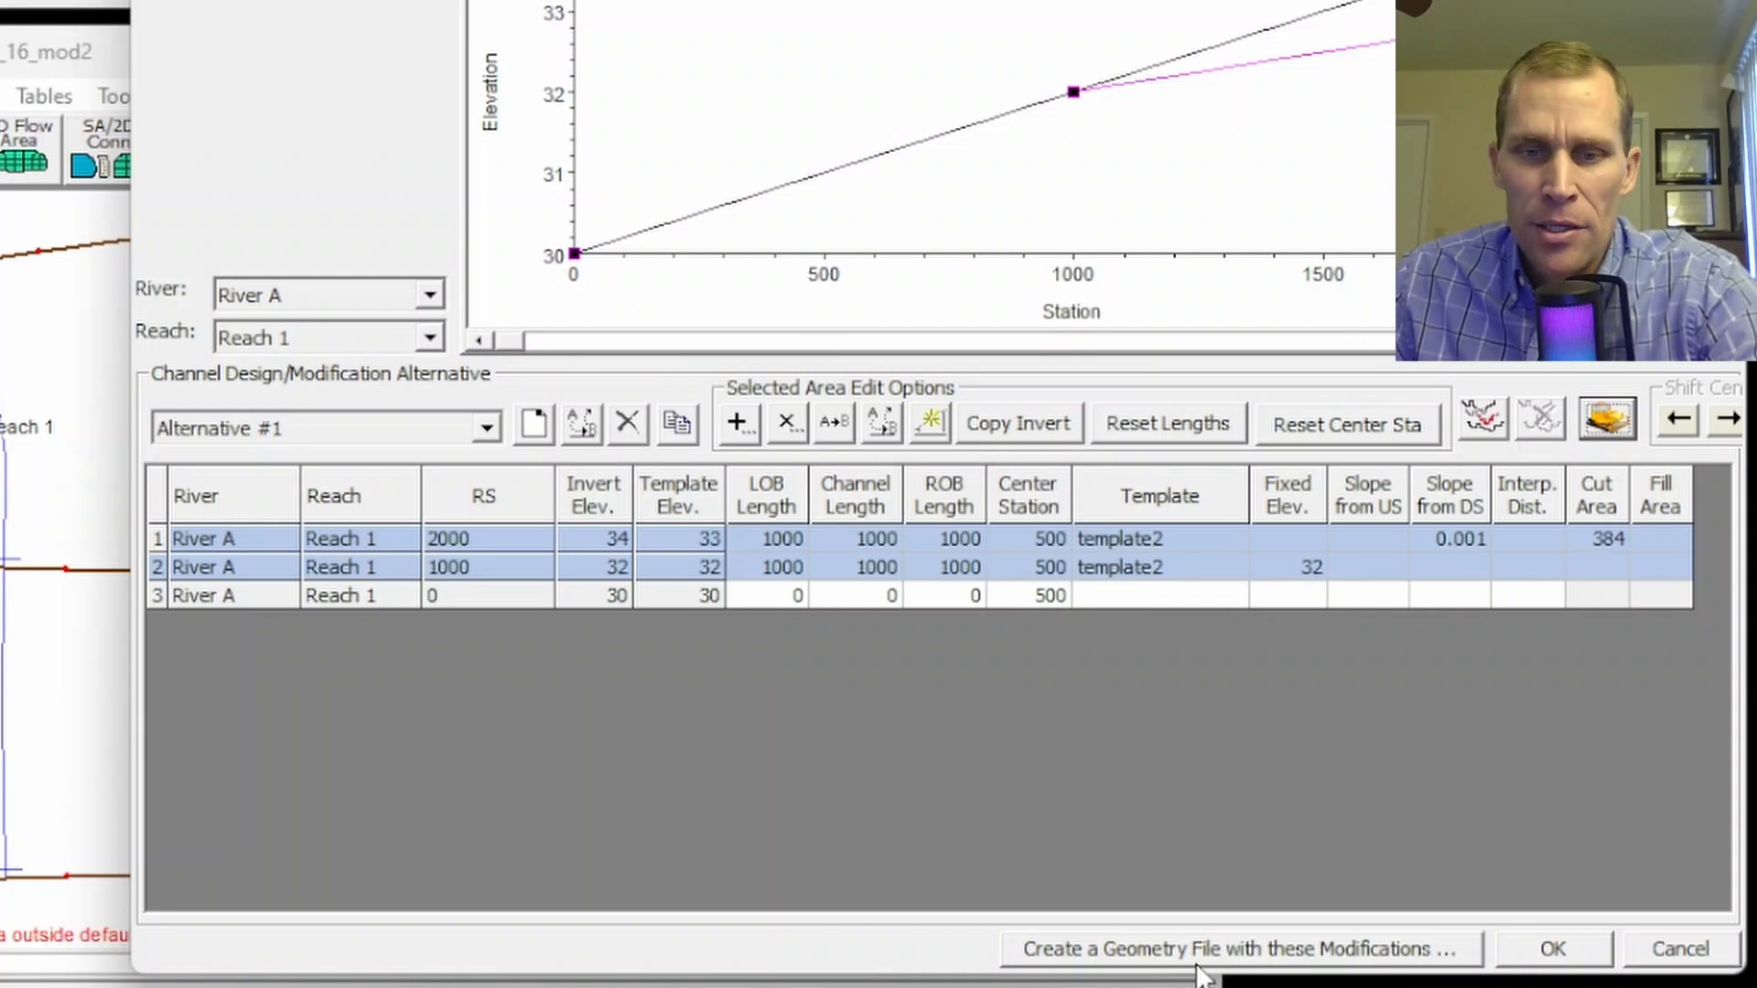
# - Save the existing geometry and create a modified geometry file titled lesson_16_mod3 in the project folder
pyautogui.click(1194, 951)
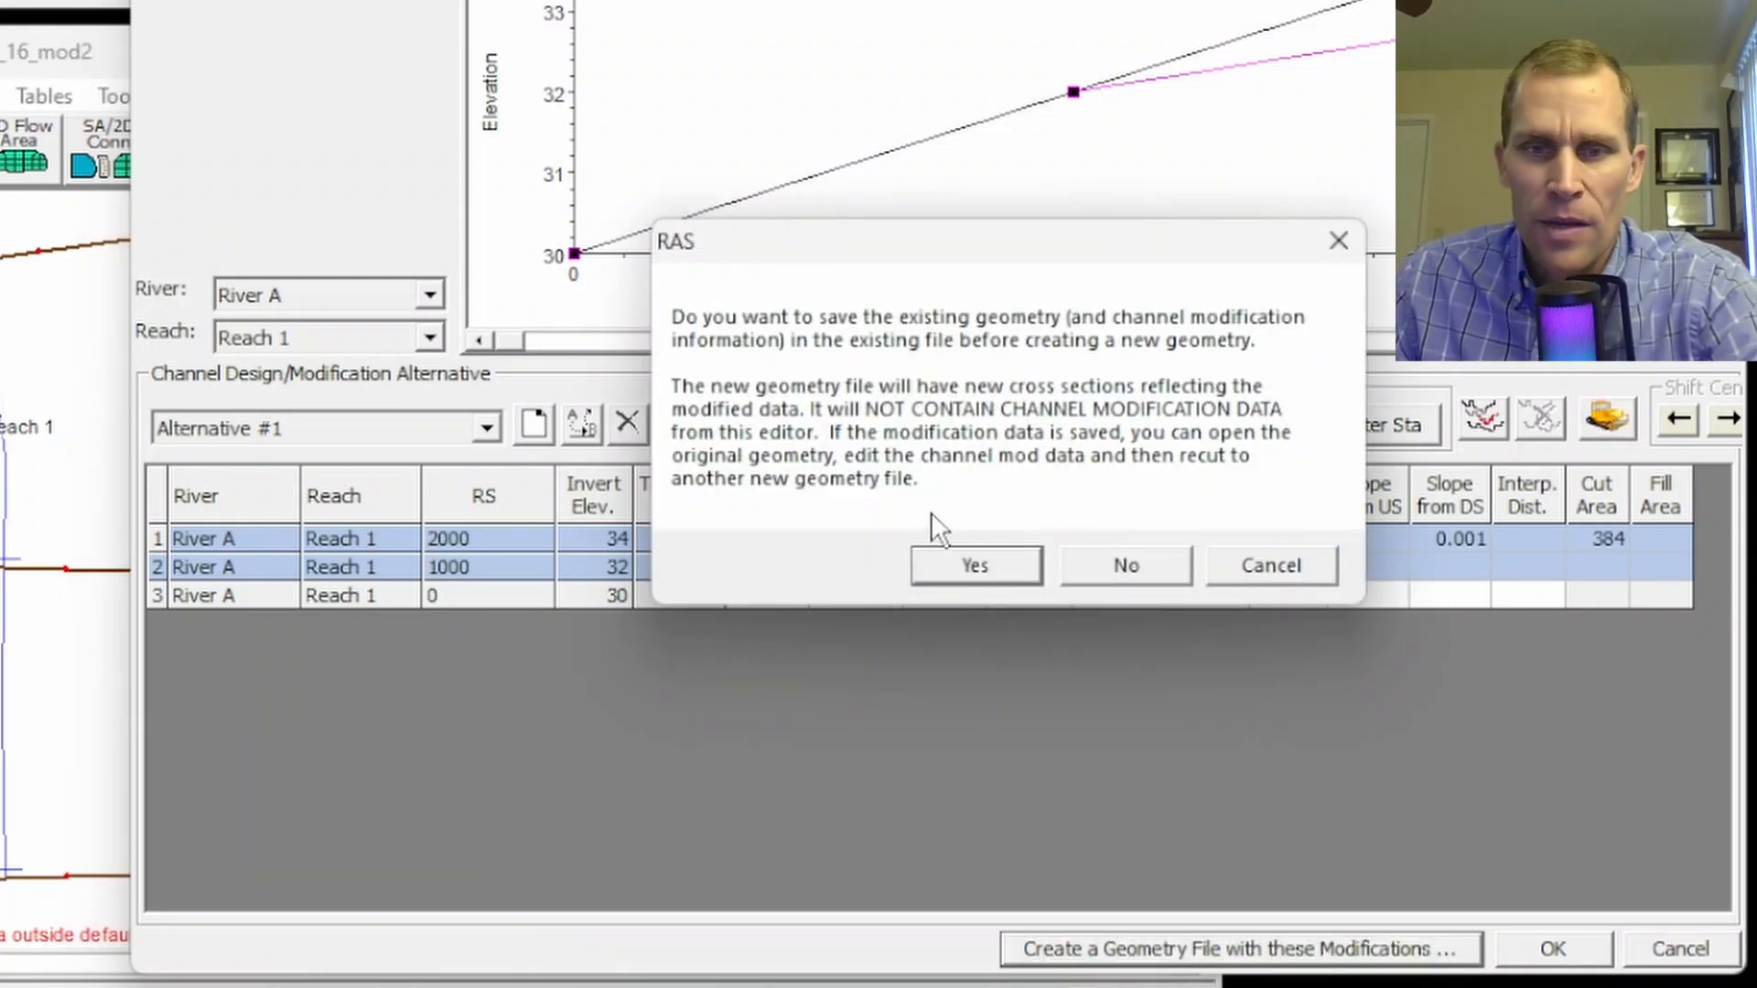
pyautogui.click(974, 567)
pyautogui.press('BackSpace')
pyautogui.write('3')
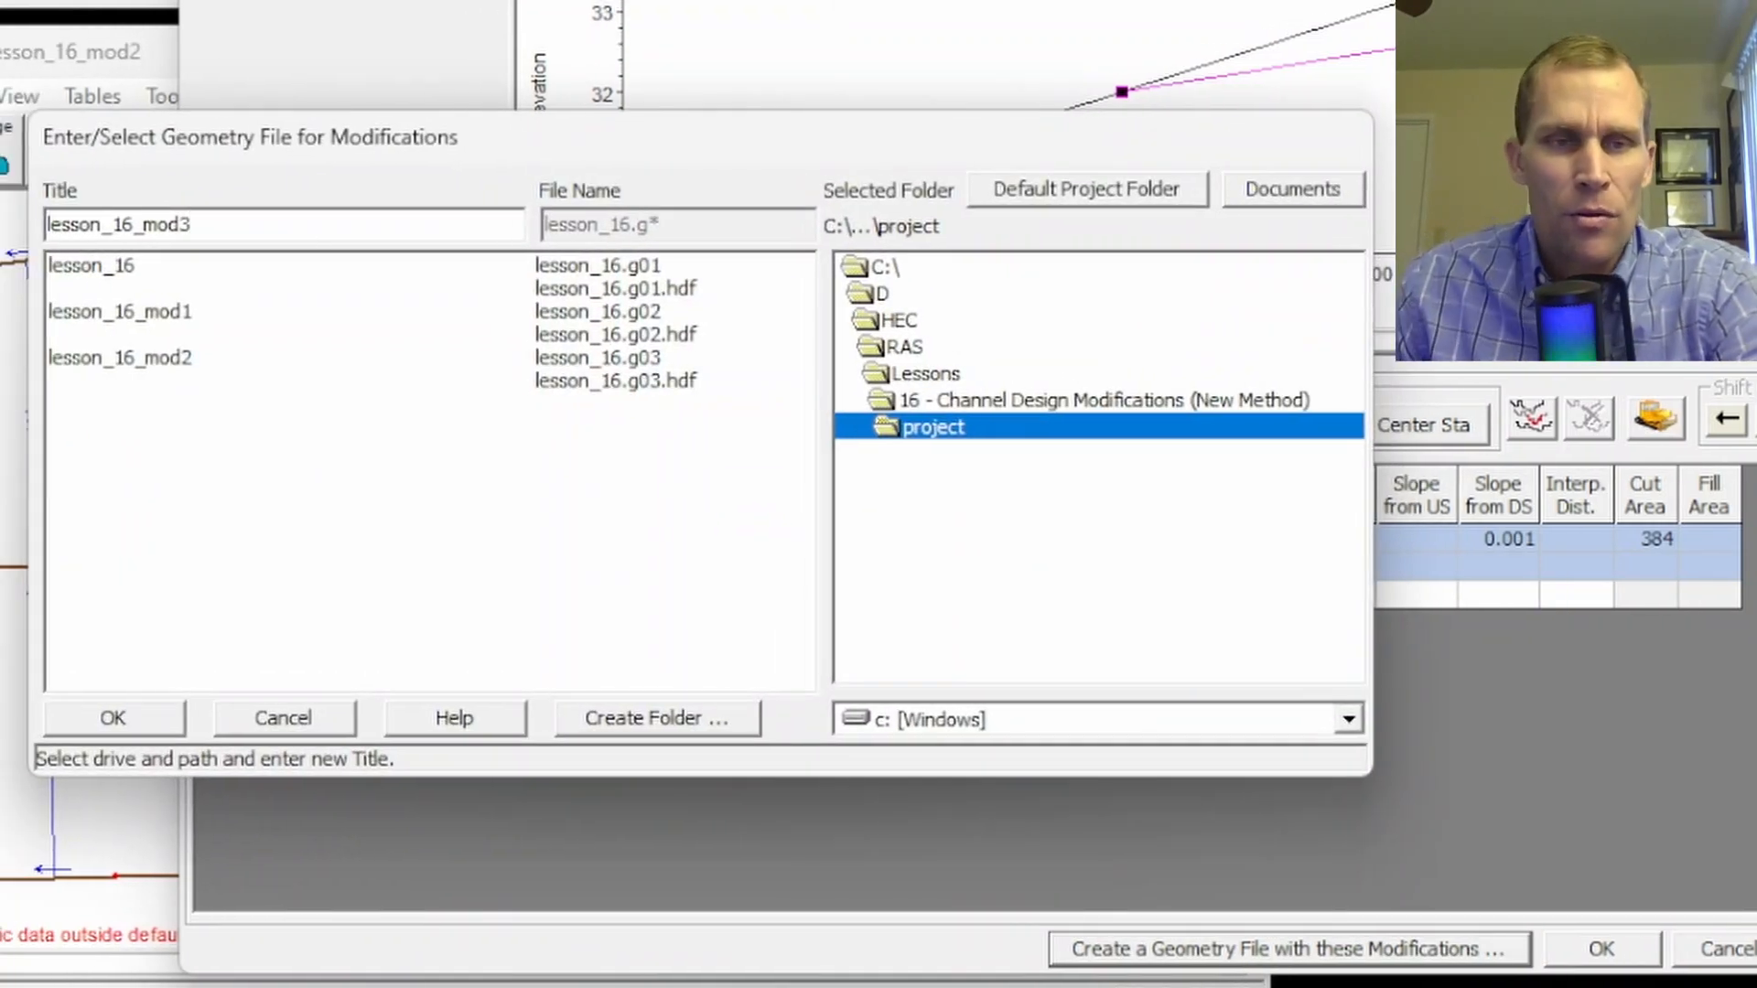
pyautogui.click(136, 730)
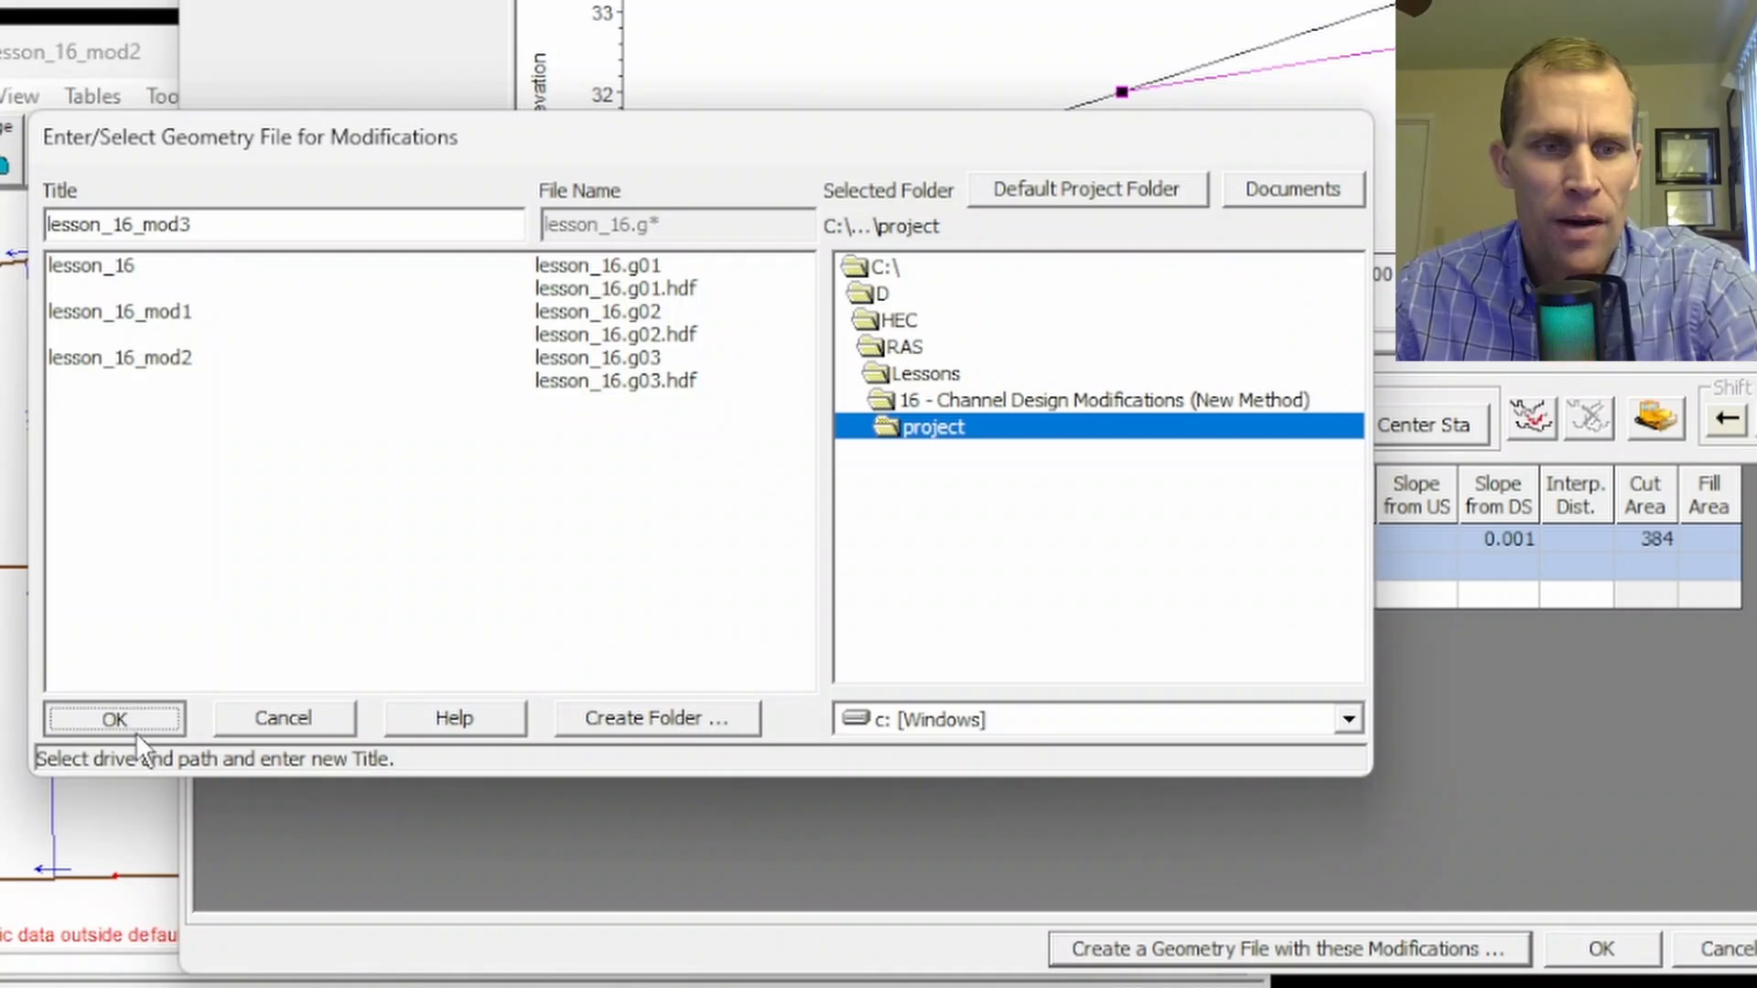
pyautogui.click(1162, 508)
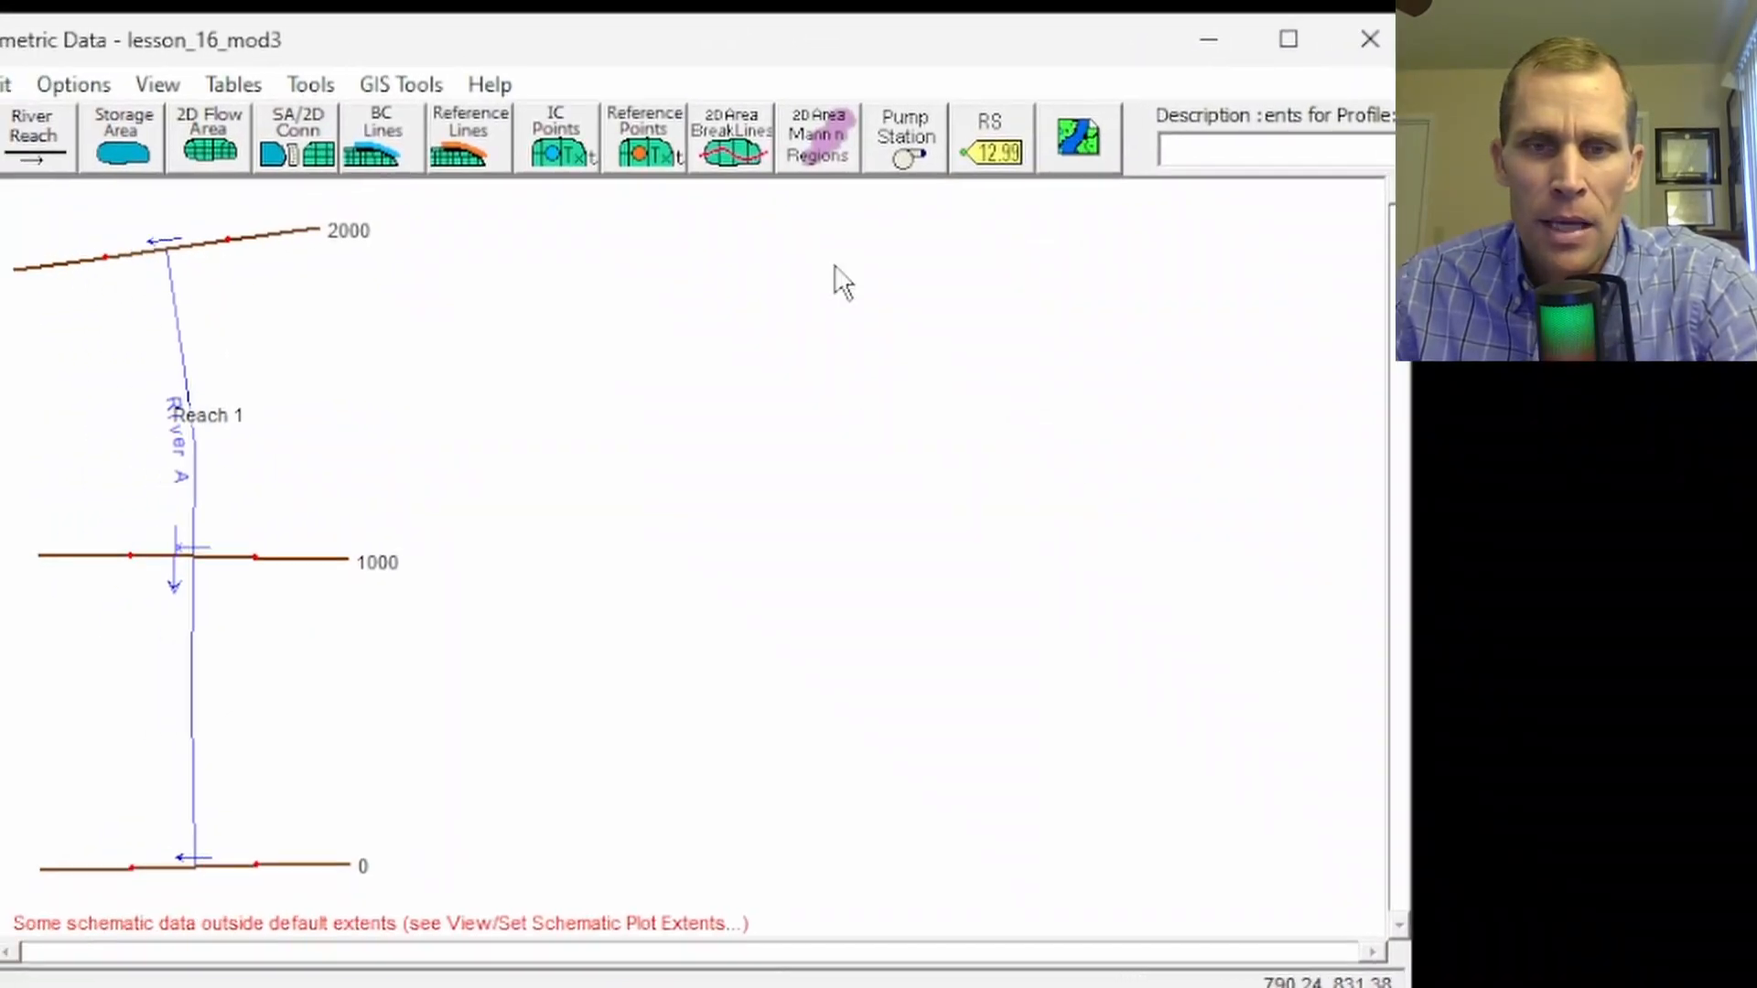
# - Examine the RS 2000 cross section and the profile plot of lesson_16_mod3, then close both windows
pyautogui.click(47, 291)
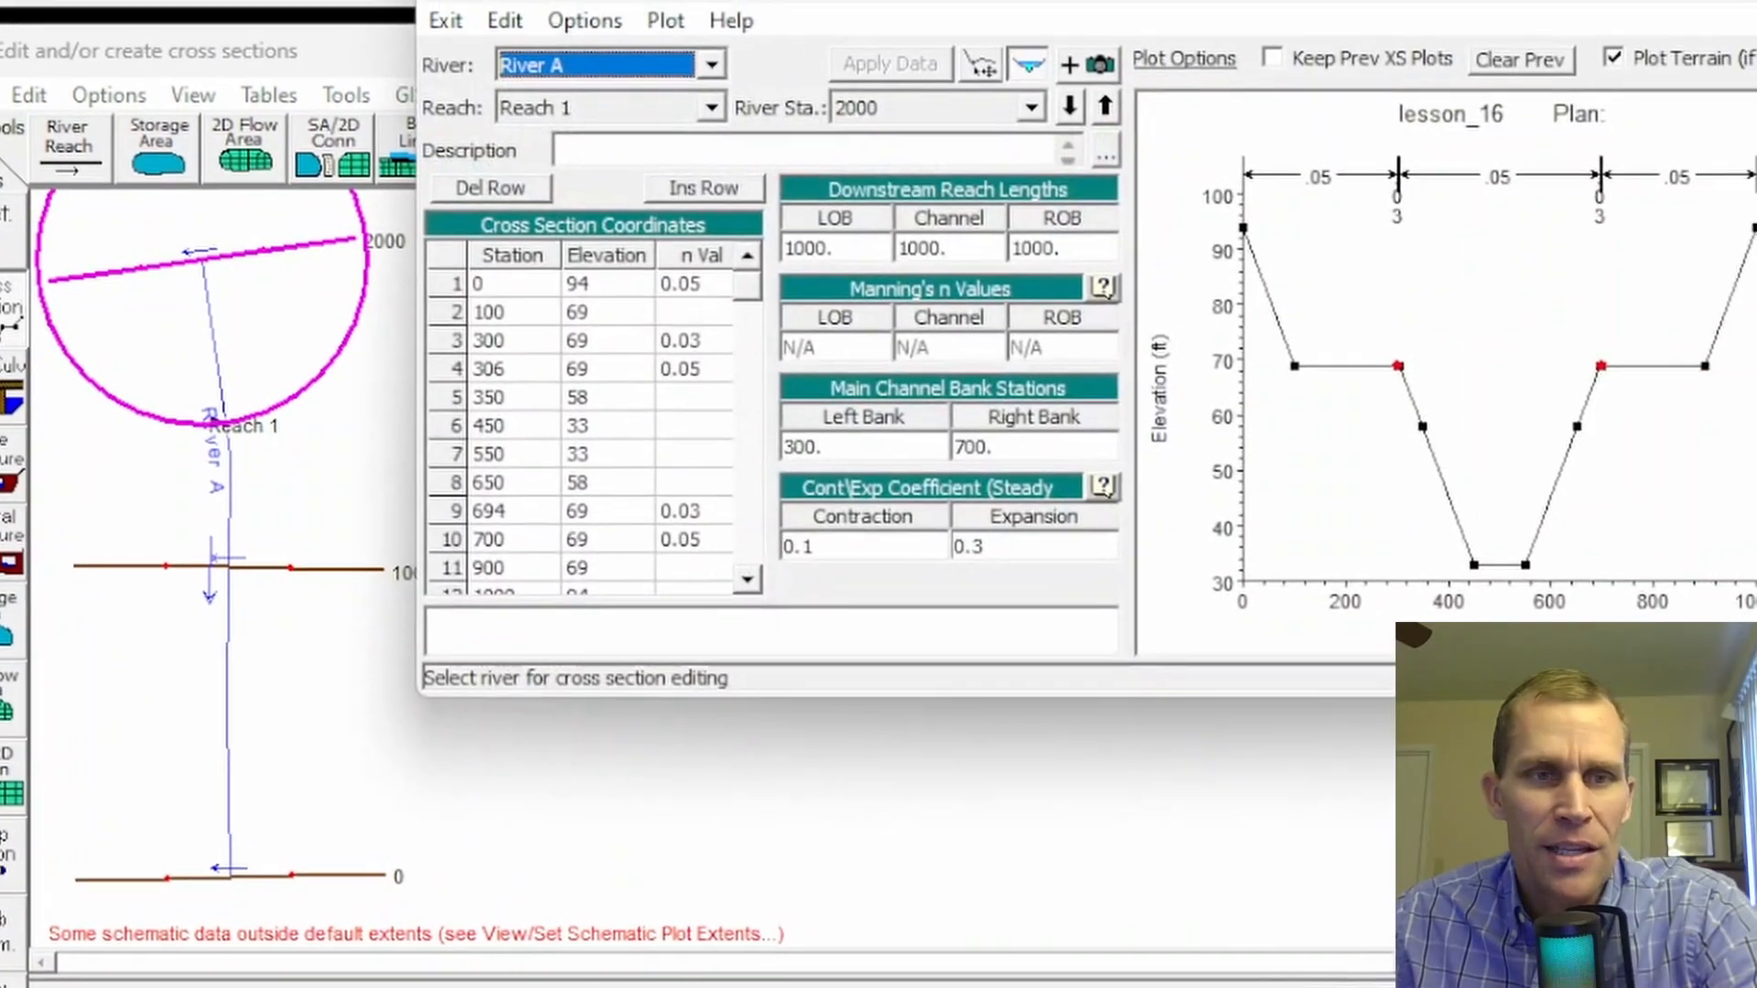
pyautogui.moveTo(681, 29); pyautogui.dragTo(611, 109)
pyautogui.click(412, 154)
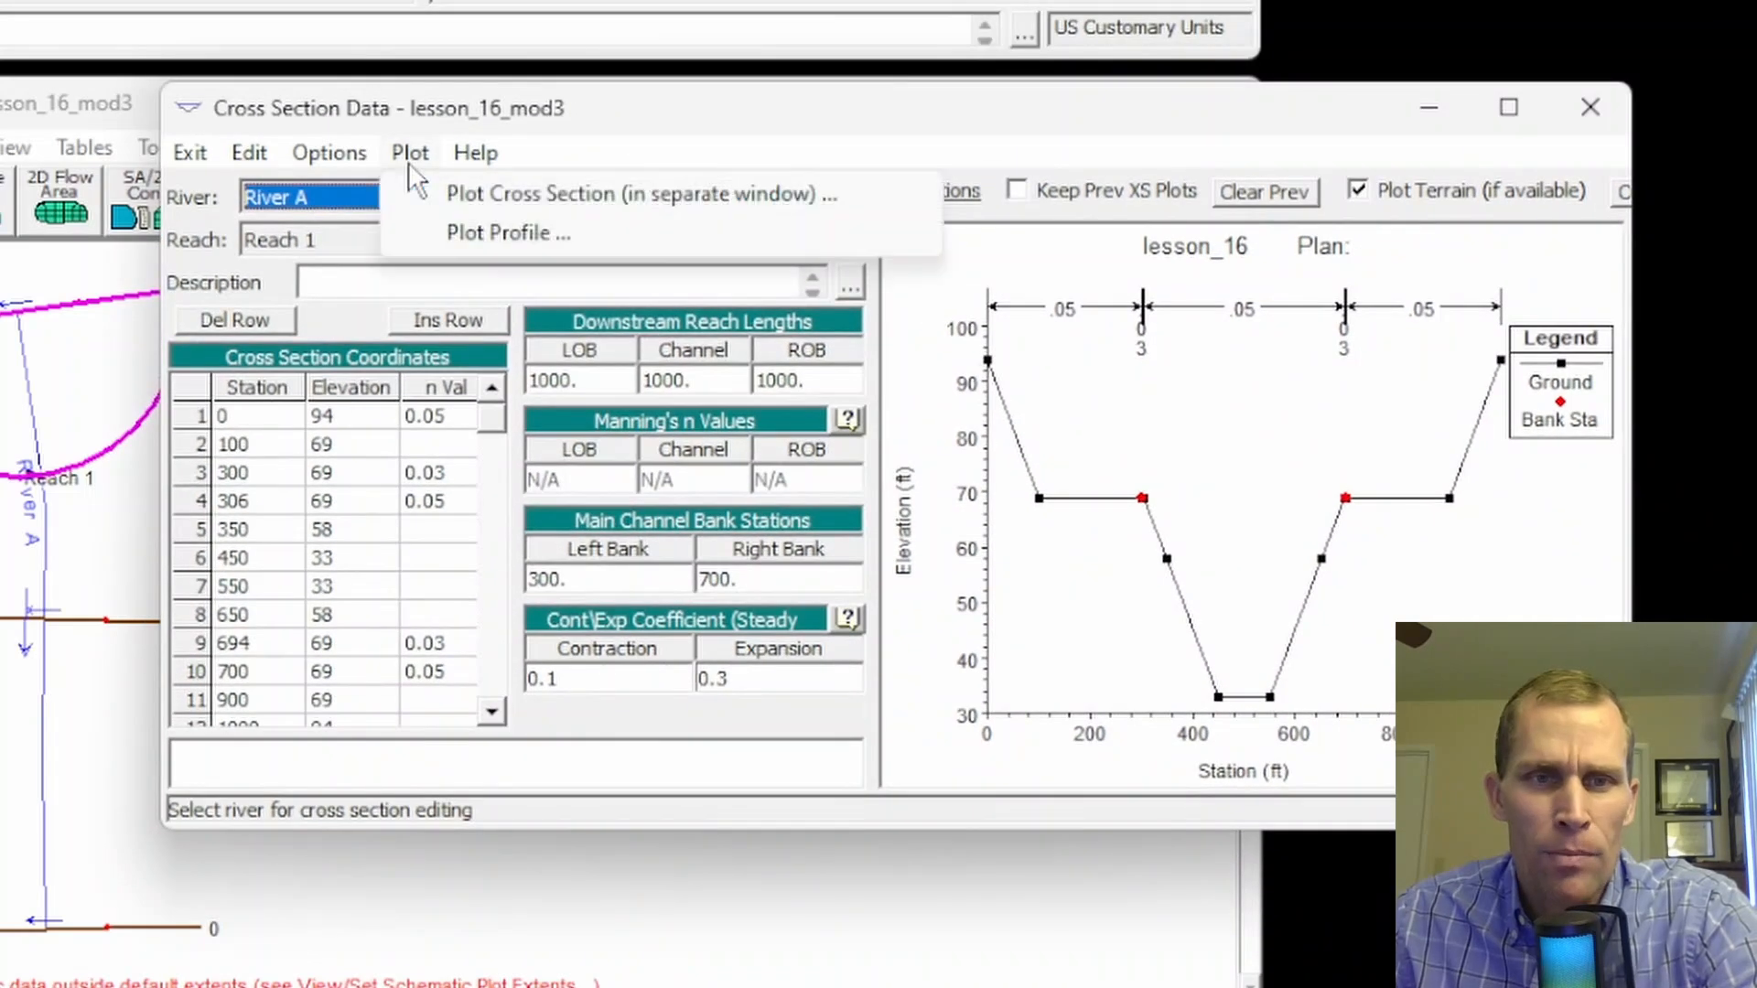
pyautogui.click(462, 233)
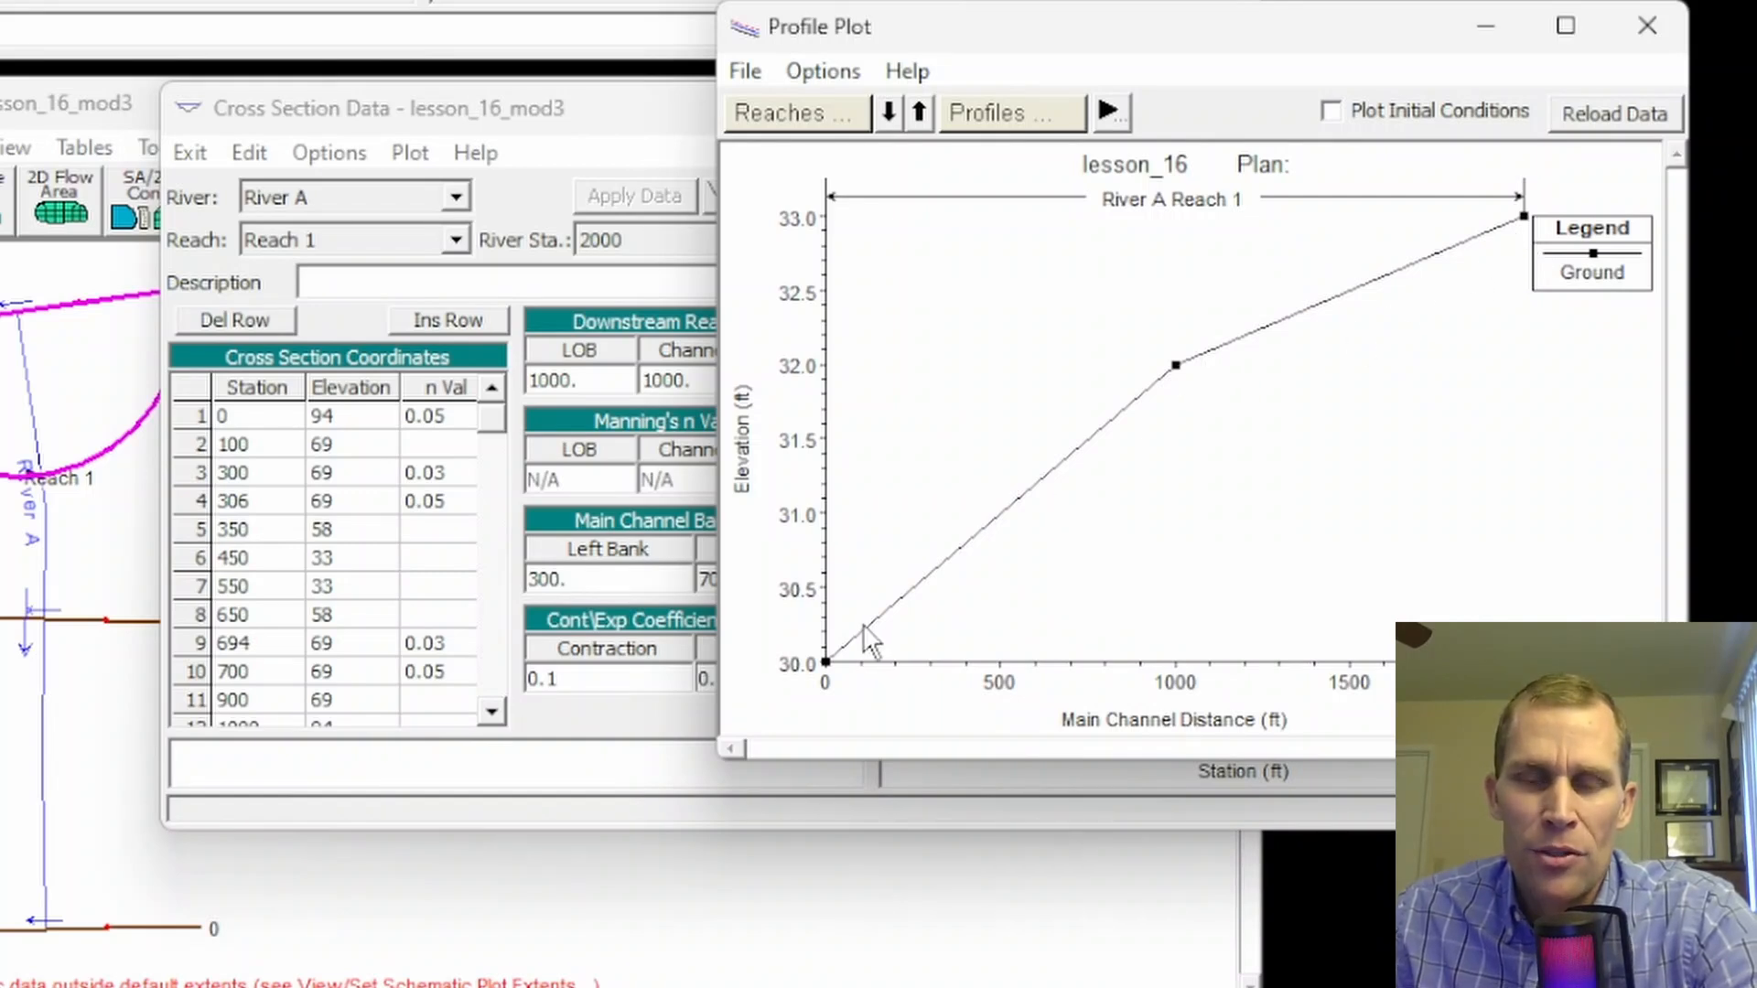
pyautogui.click(1647, 25)
pyautogui.click(1594, 103)
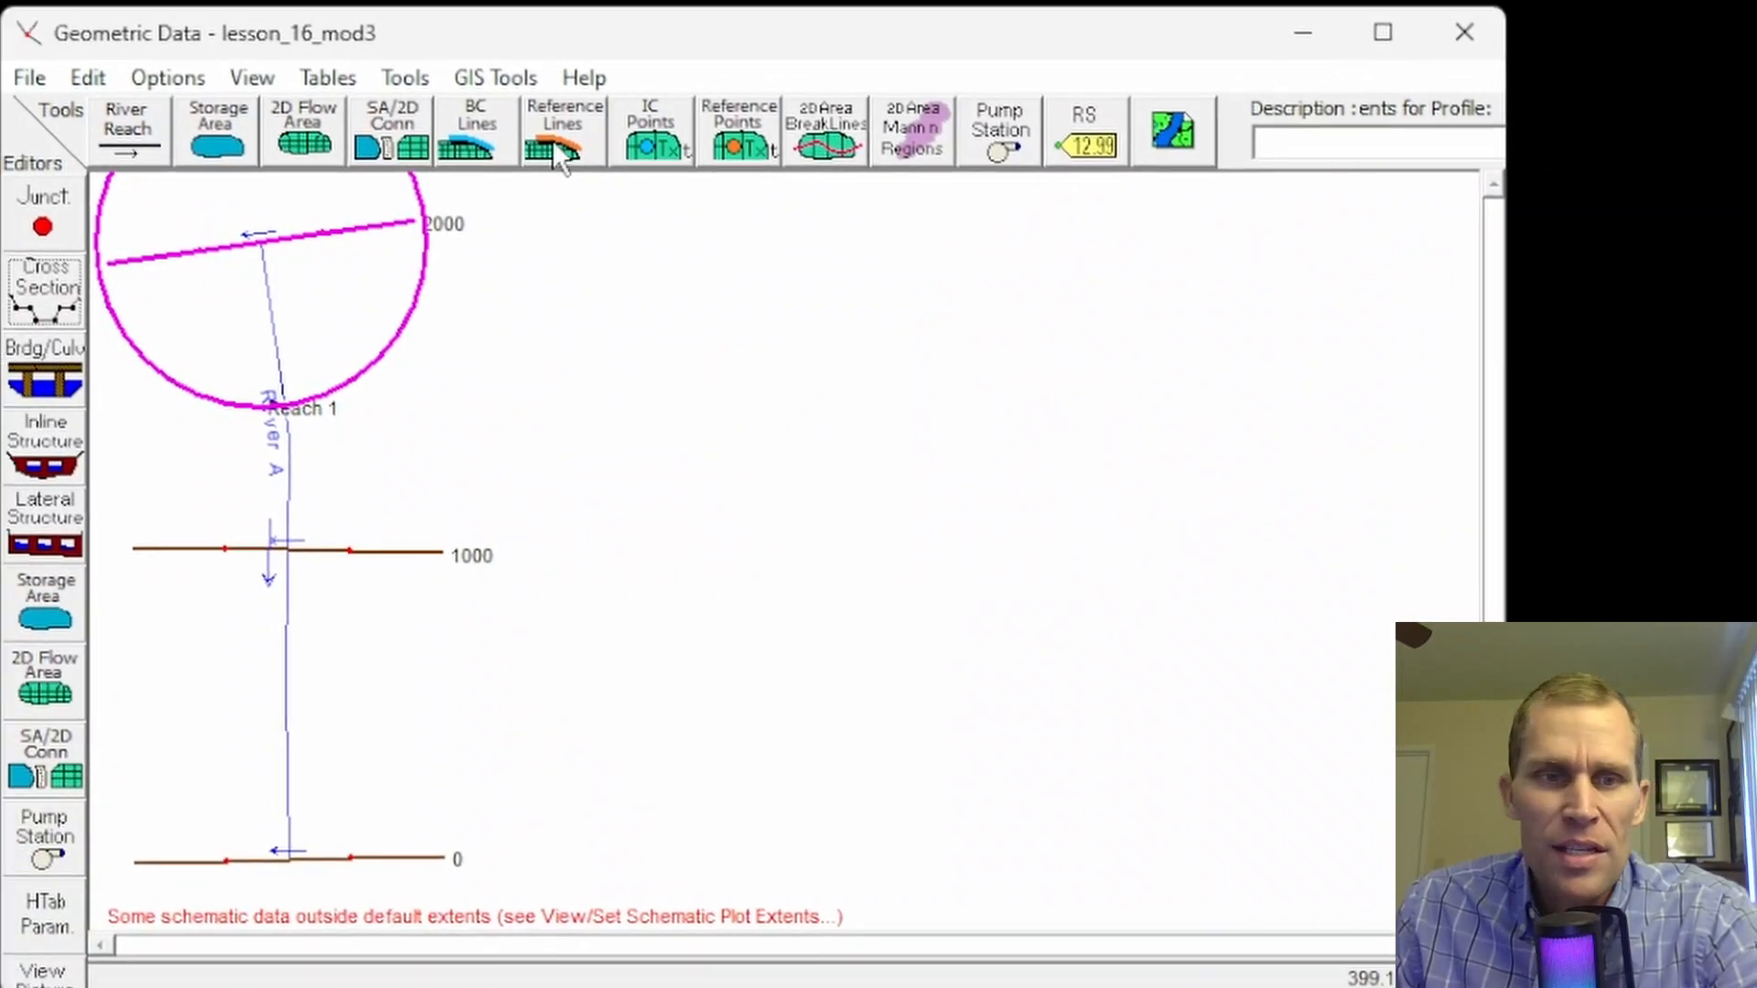
# - Open the Channel Design/Modification editor for the lesson_16_mod3 geometry
pyautogui.click(297, 107)
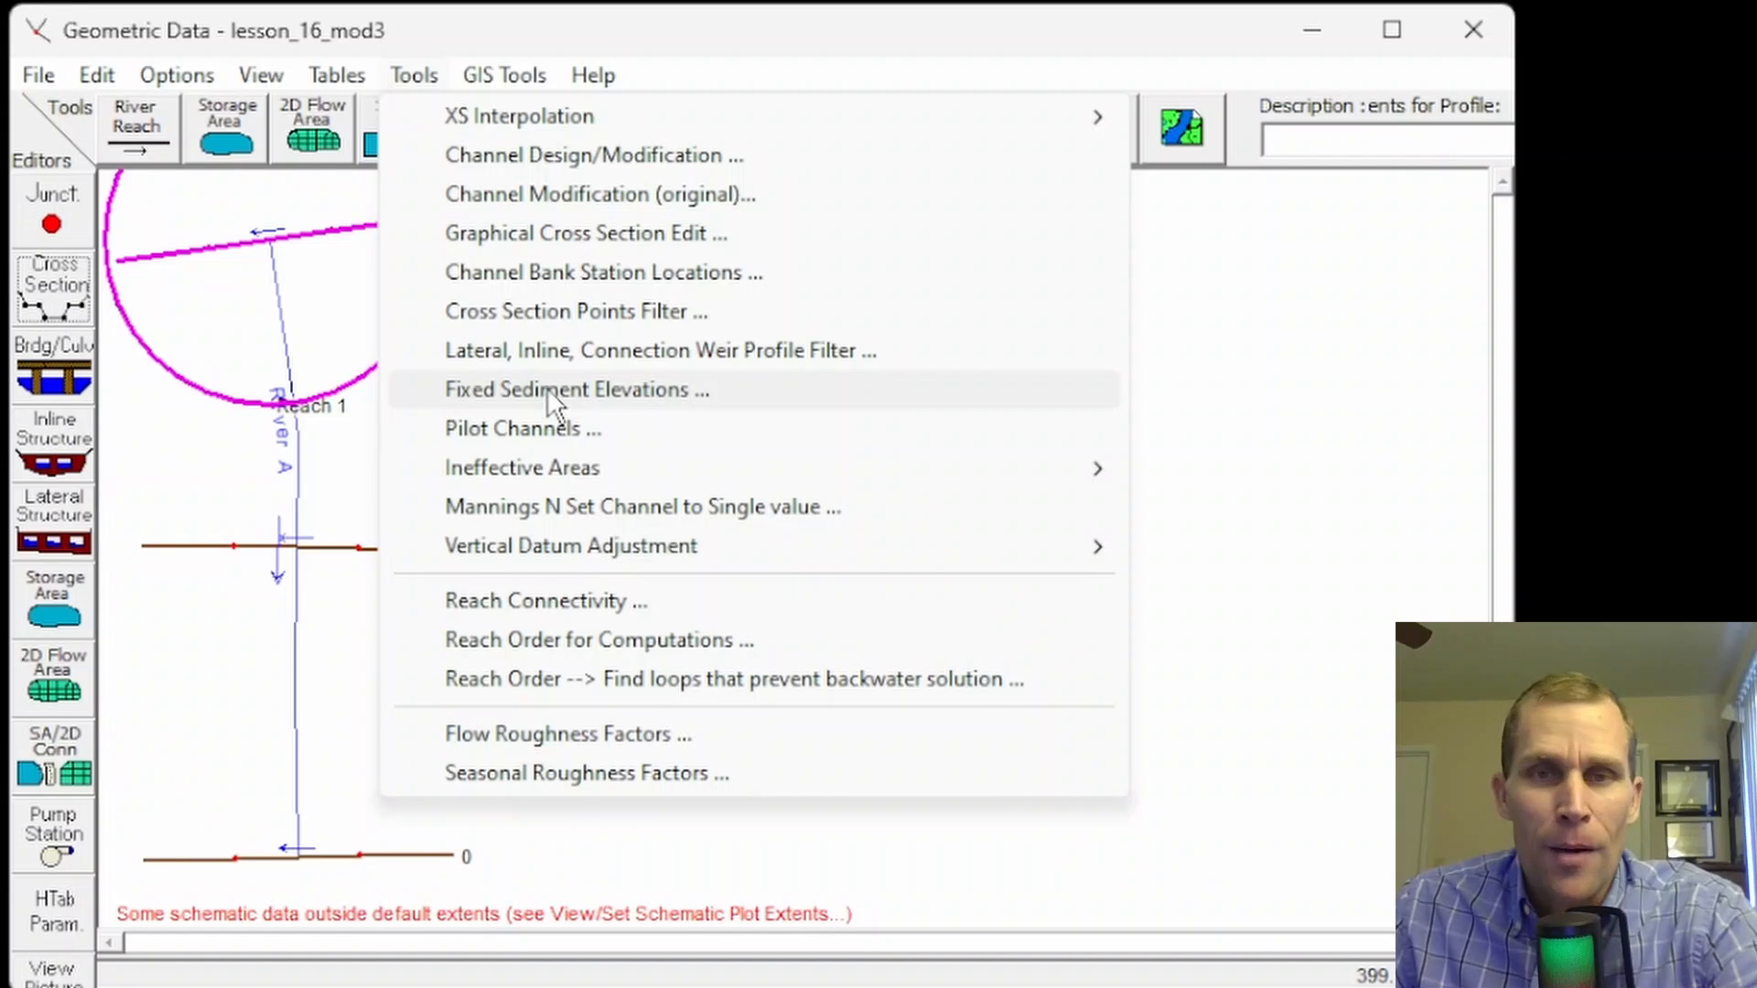
pyautogui.click(549, 154)
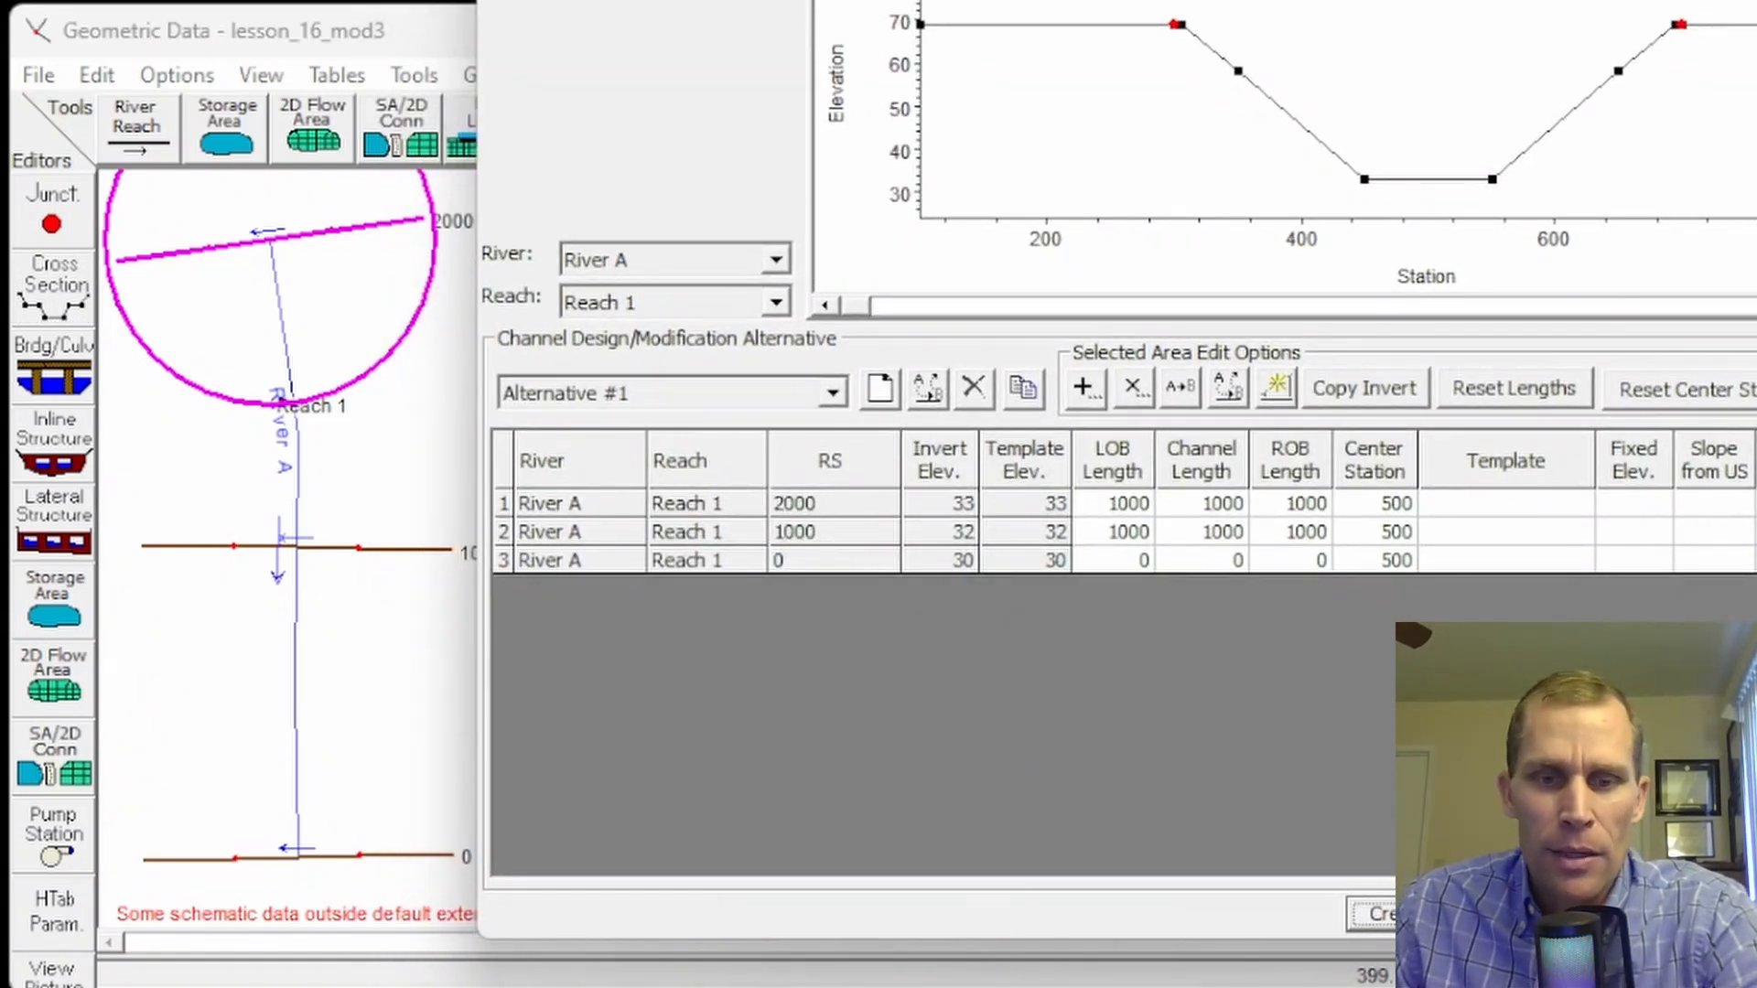
# - Switch to the HEC-RAS User's Manual in the browser and examine the section on adding a new design cross section
pyautogui.moveTo(787, 987)
pyautogui.click(622, 956)
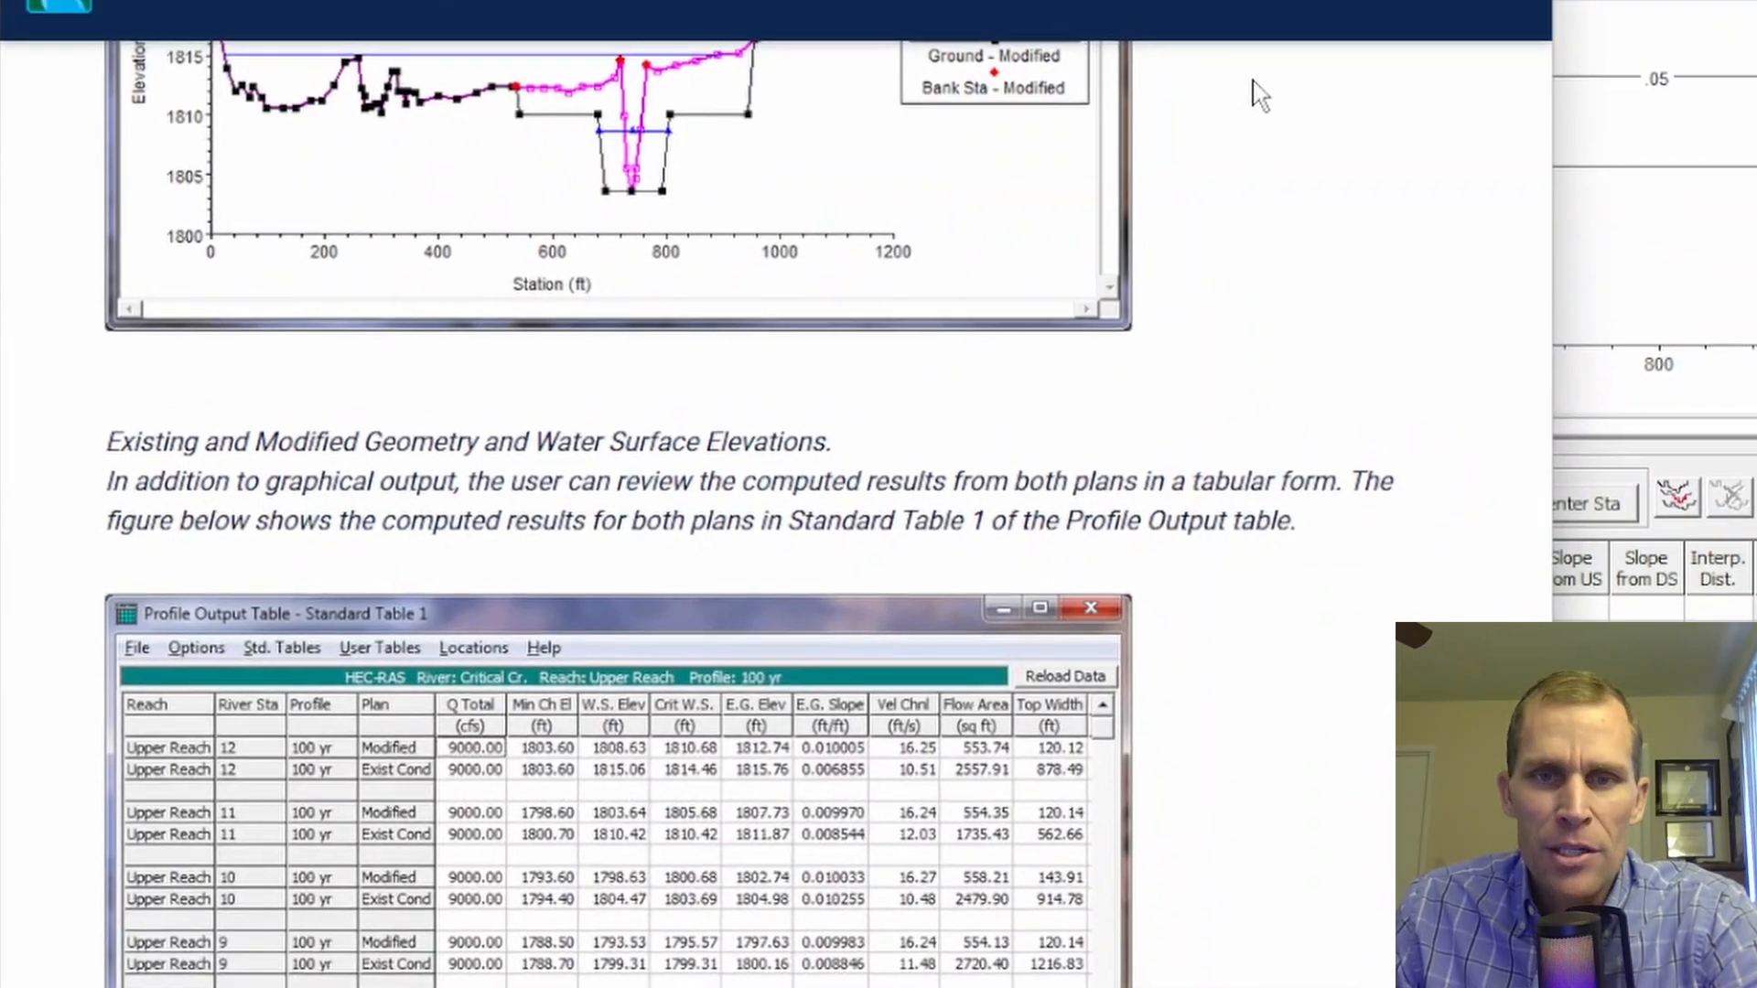
pyautogui.scroll(-7, 1386, 302)
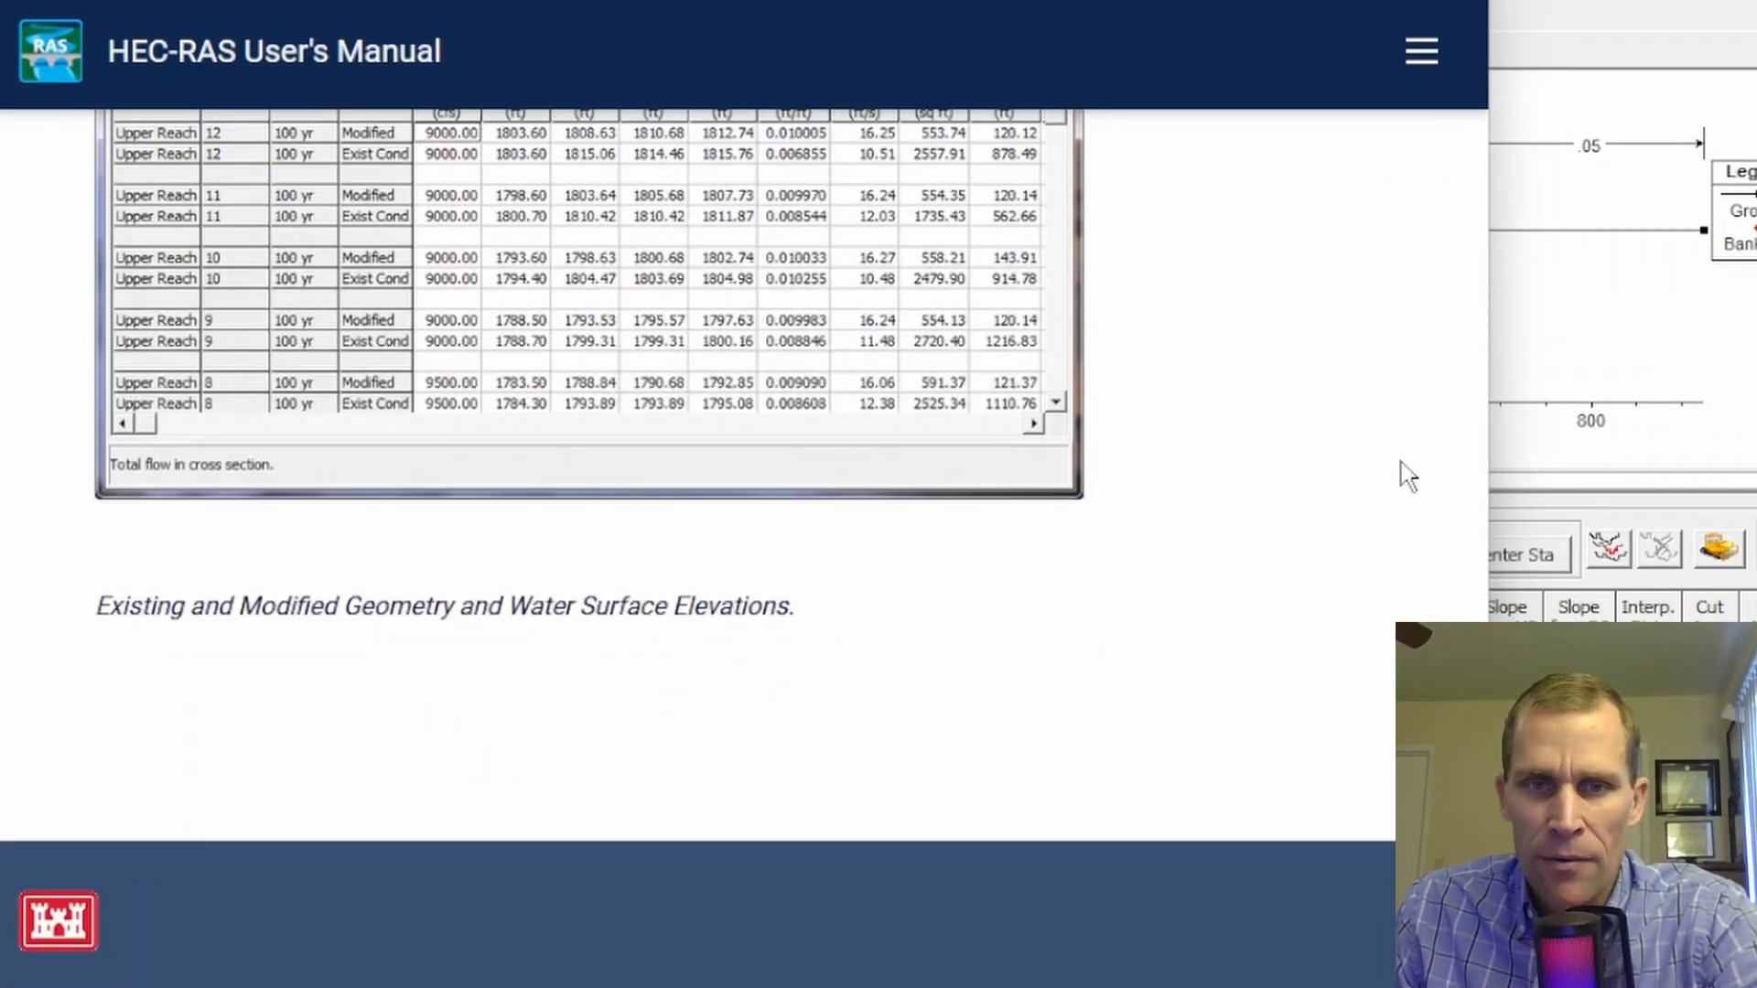
pyautogui.scroll(10, 1407, 476)
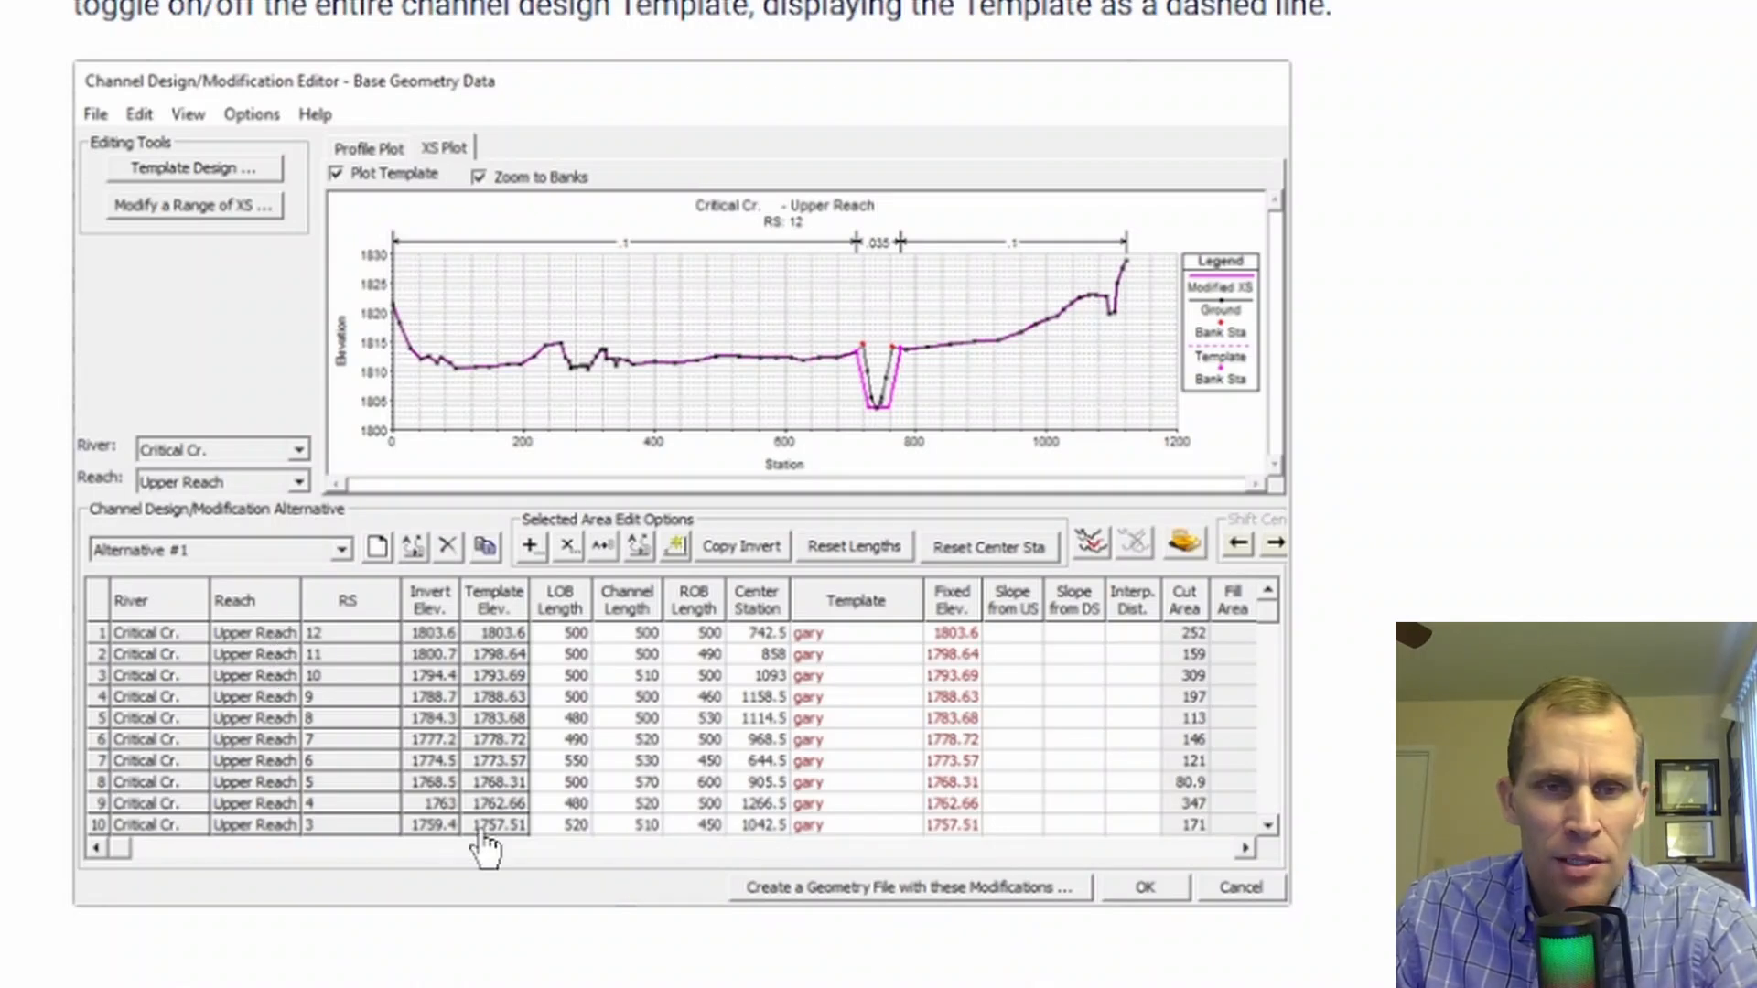
pyautogui.middleClick(1720, 529)
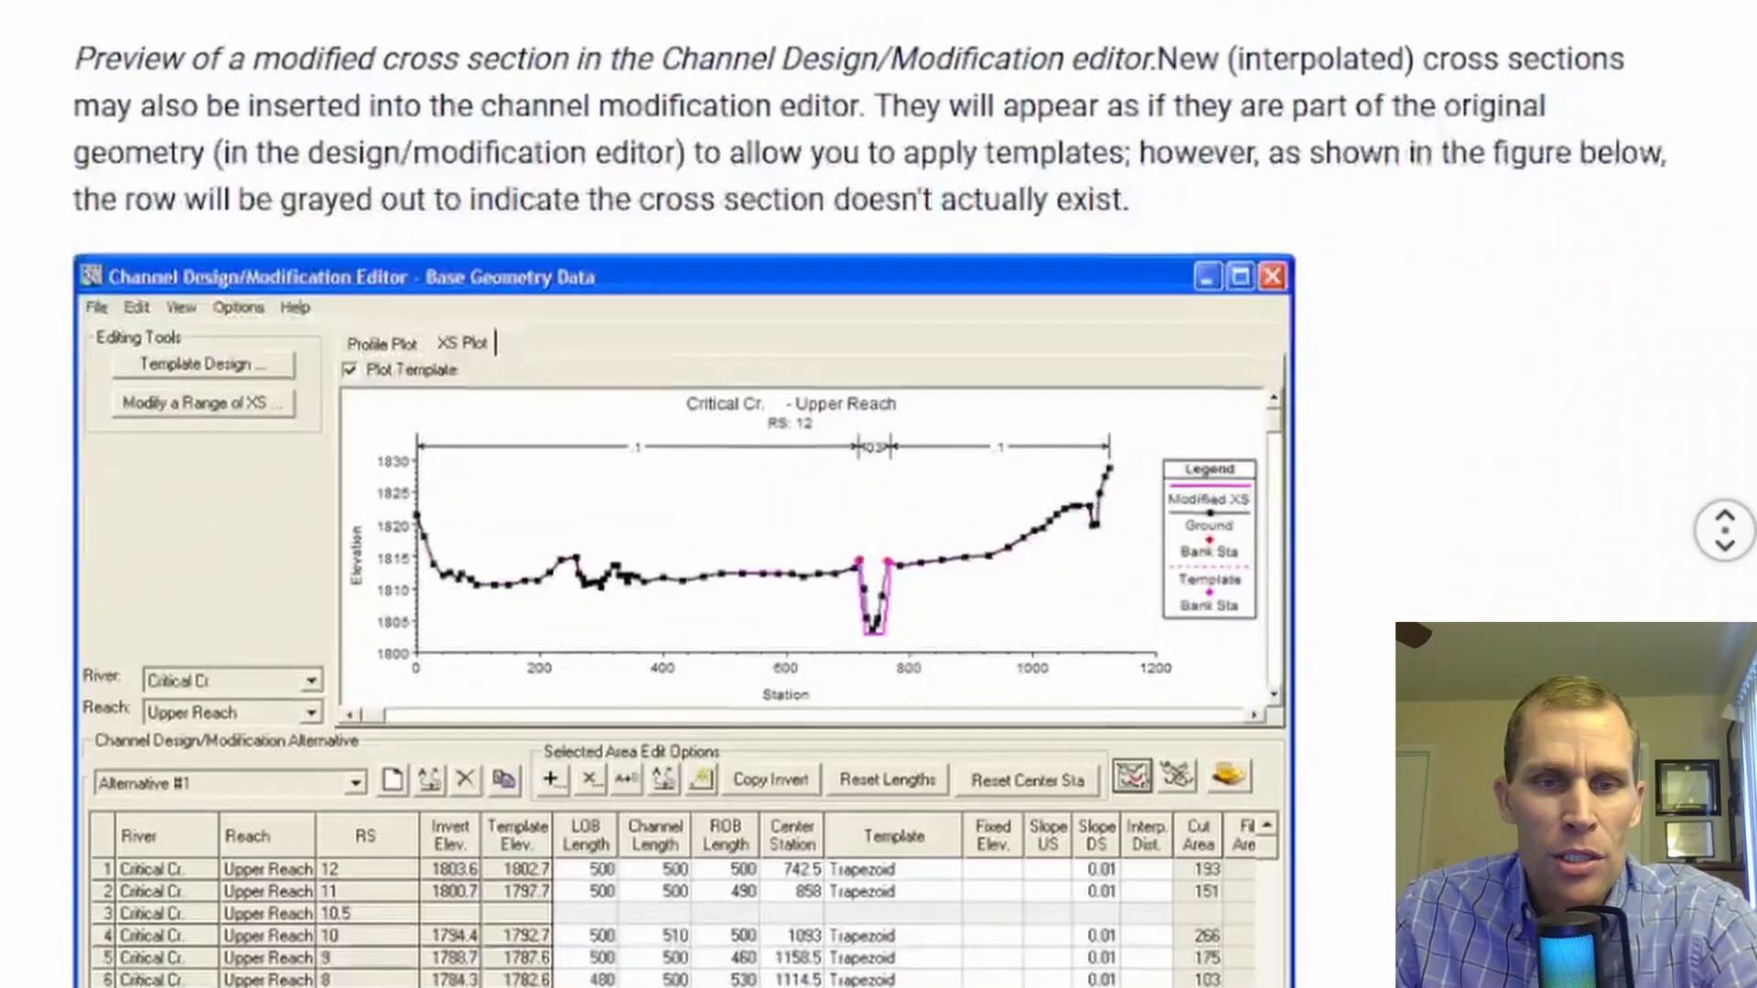
pyautogui.middleClick(1702, 673)
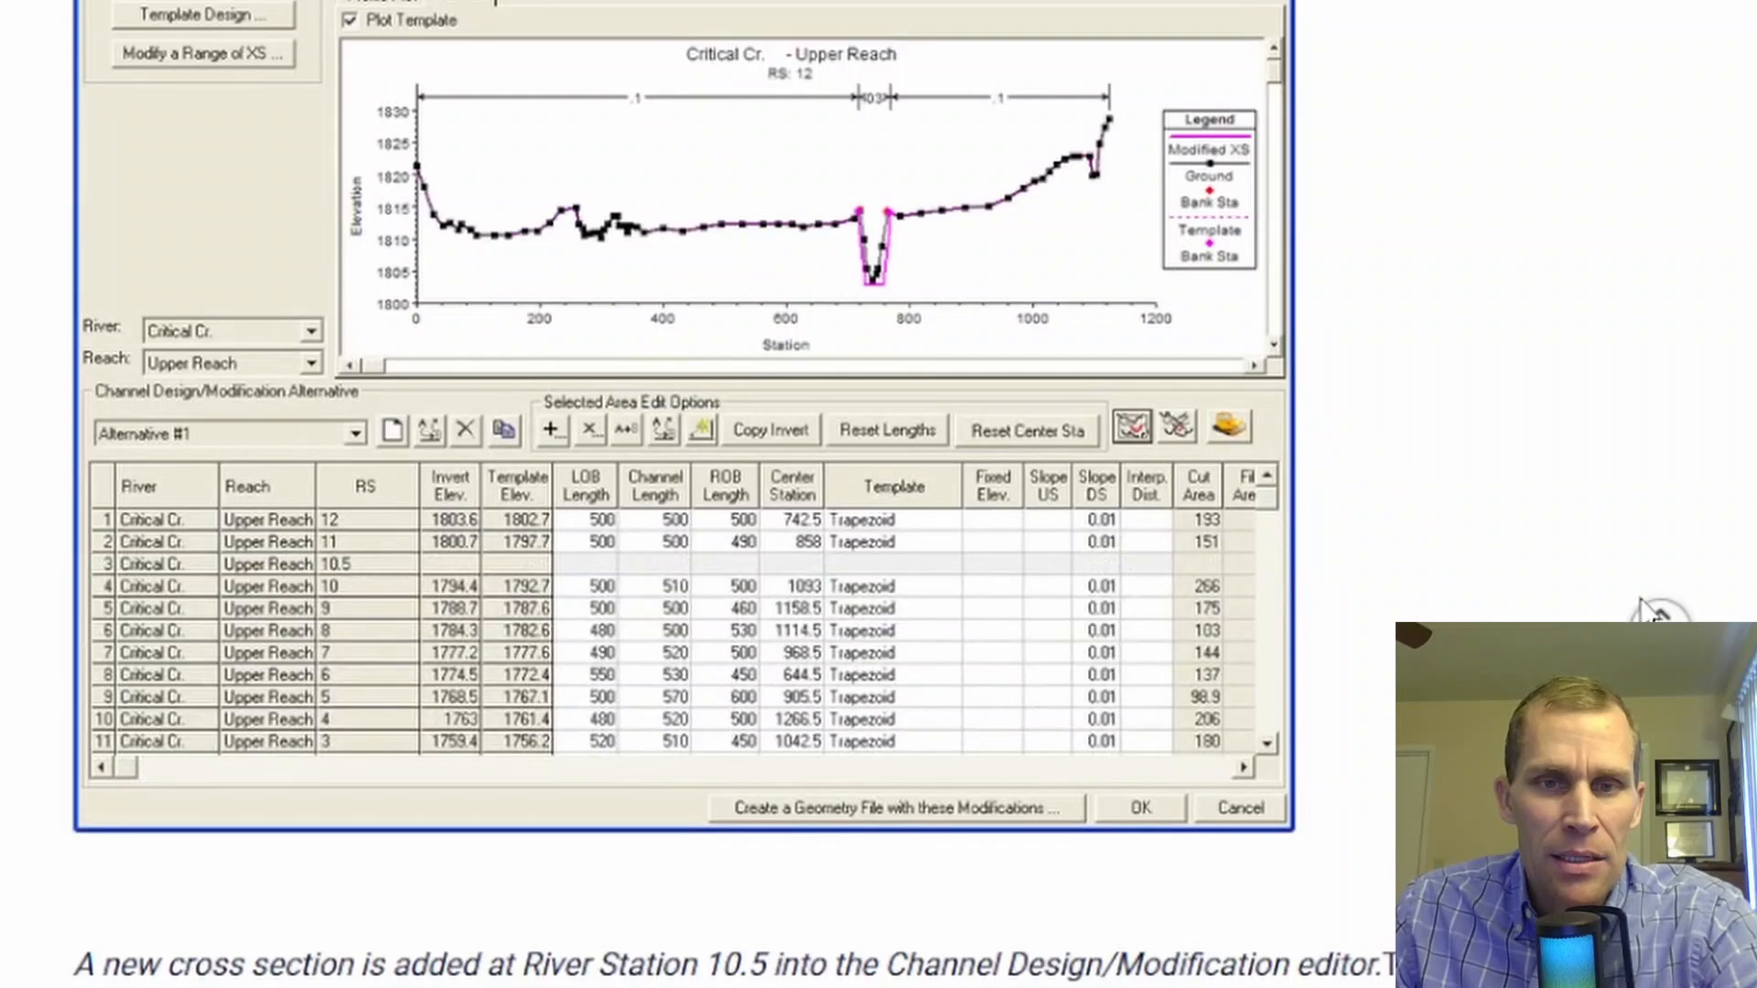
pyautogui.scroll(1, 1642, 598)
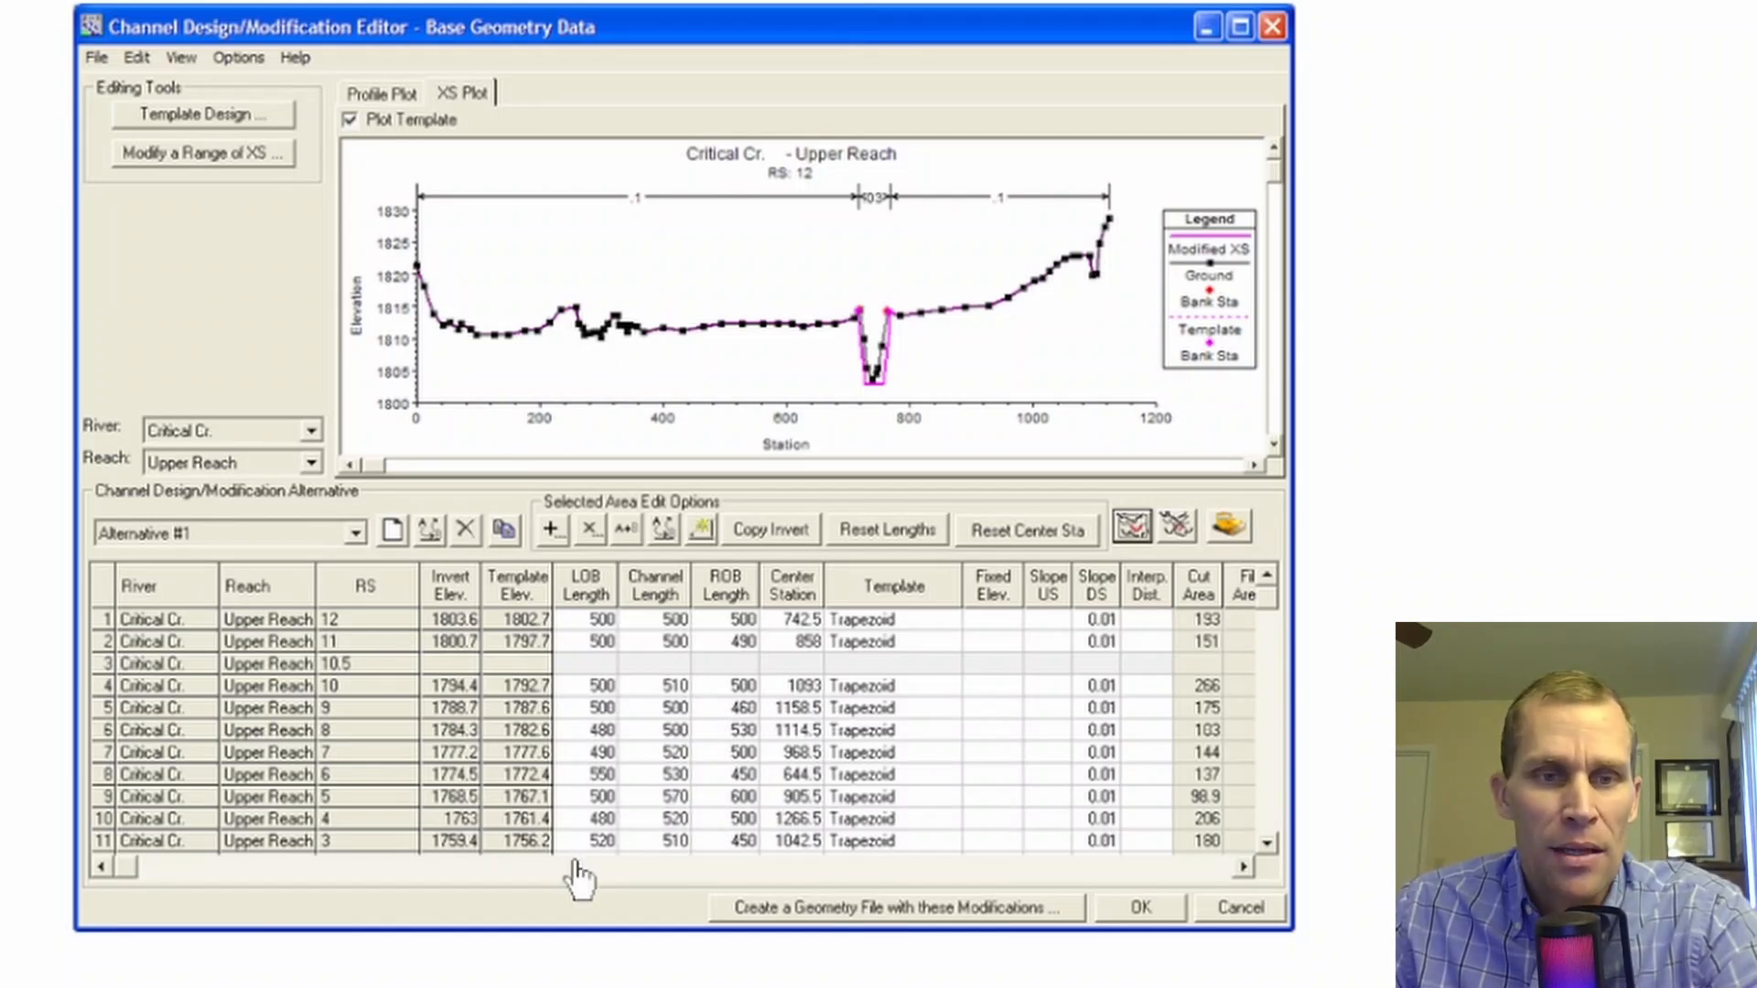
pyautogui.middleClick(1631, 573)
pyautogui.scroll(-15, 1631, 573)
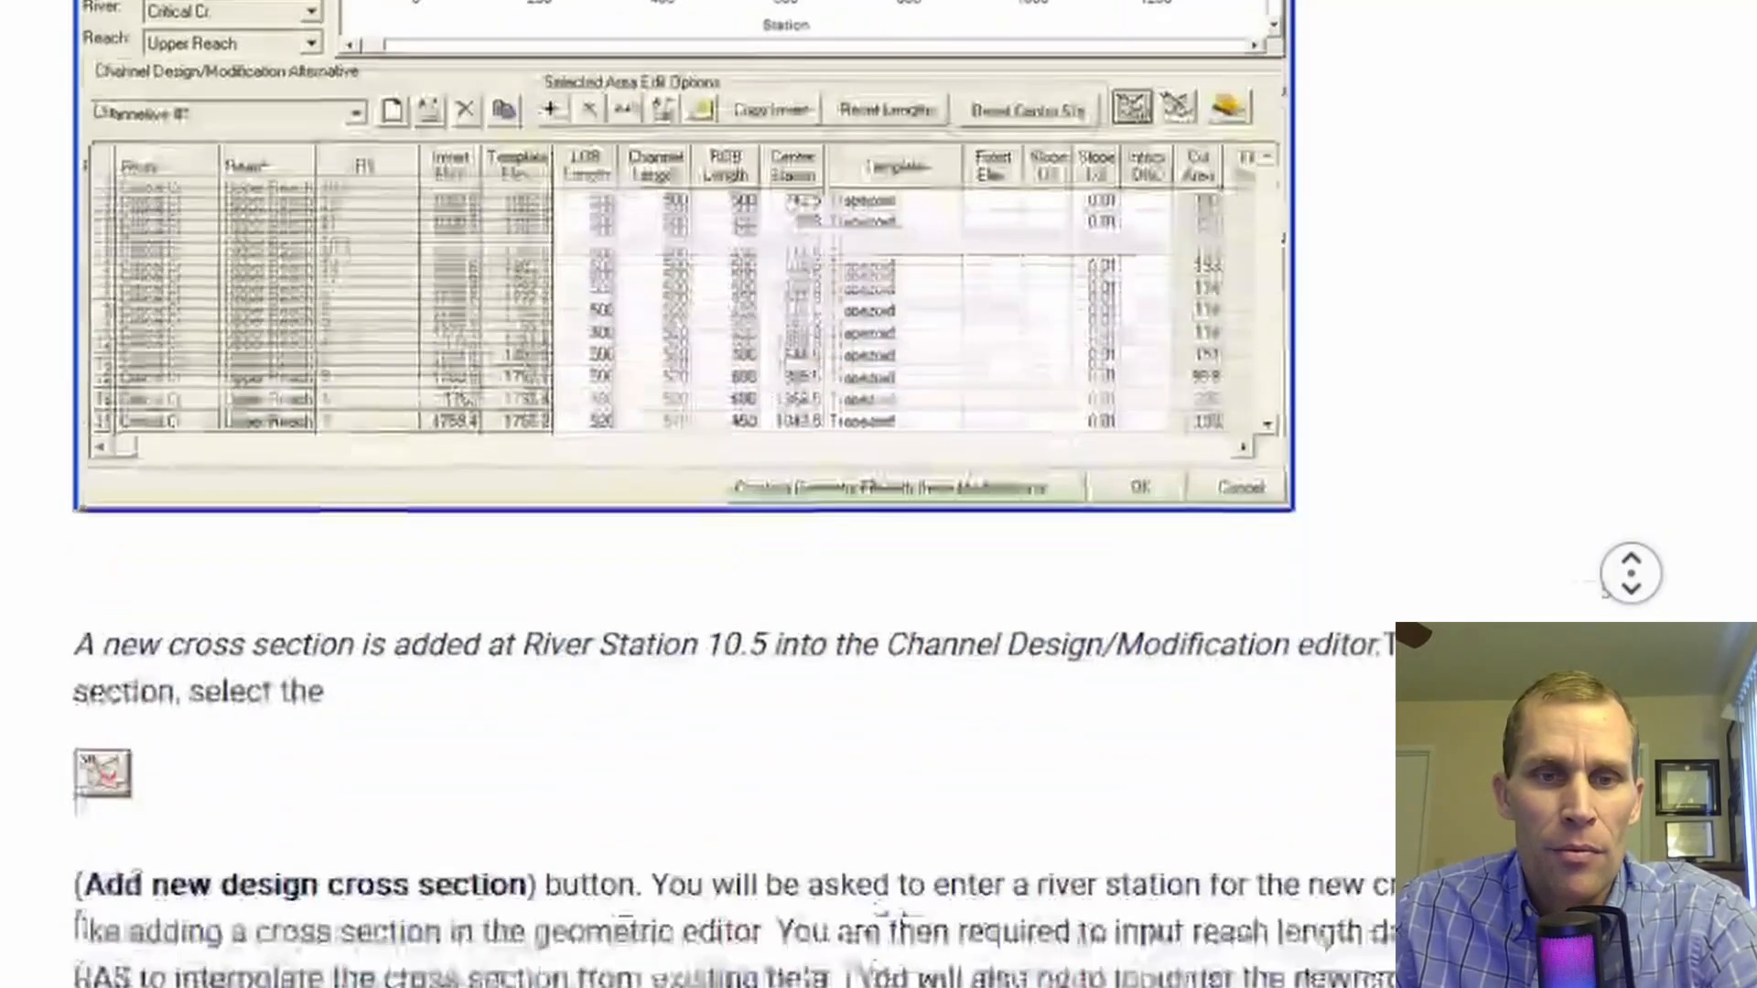
pyautogui.scroll(-5, 1630, 572)
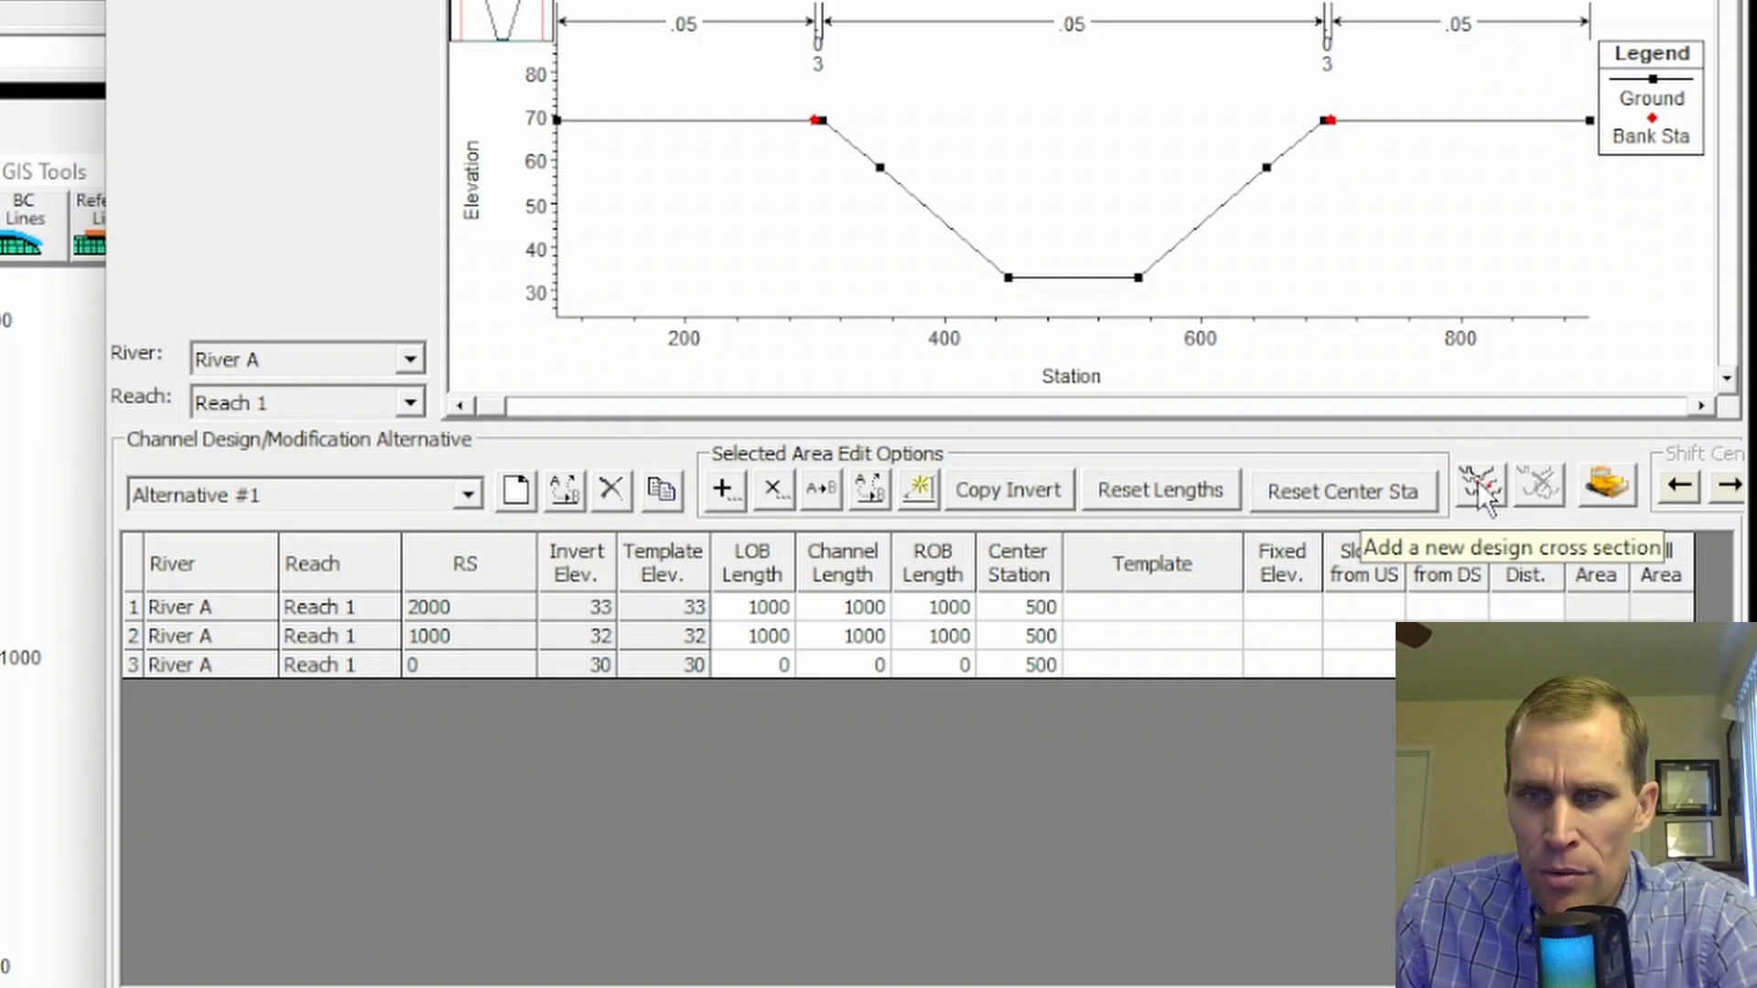
# - Back in the Channel Design/Modification editor, add a new design cross section at river station 500 on River A, Reach 1
pyautogui.click(1480, 493)
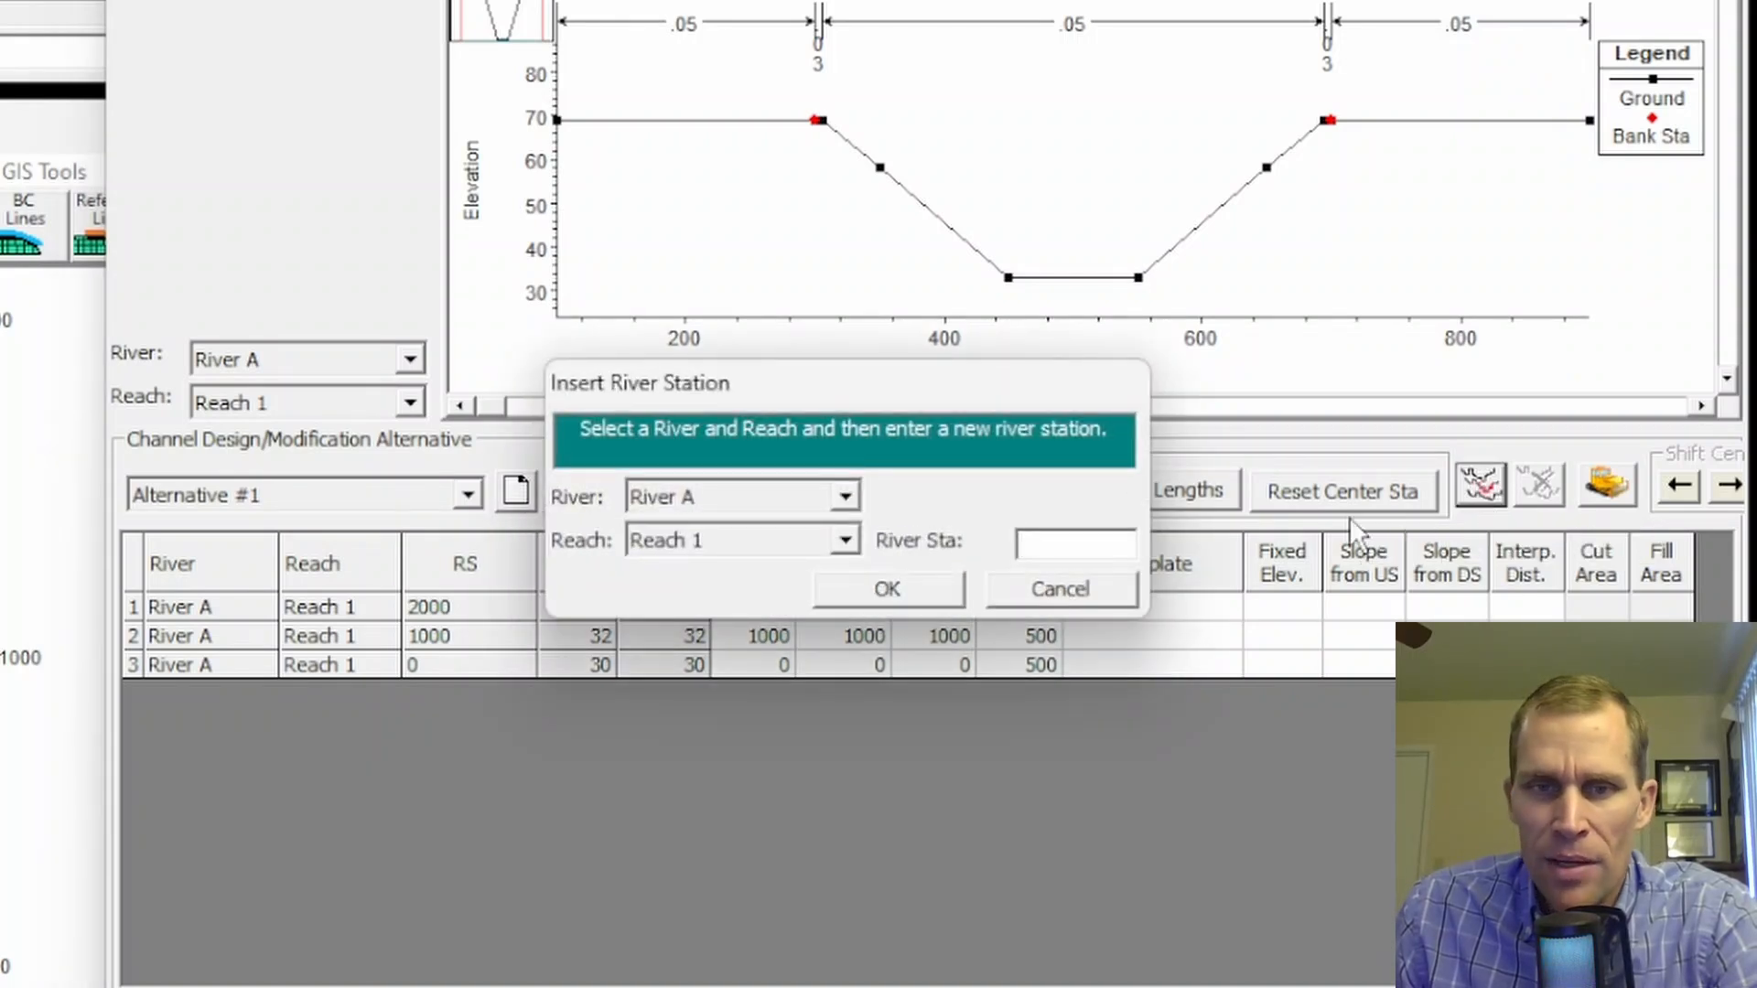
pyautogui.click(1077, 547)
pyautogui.write('500')
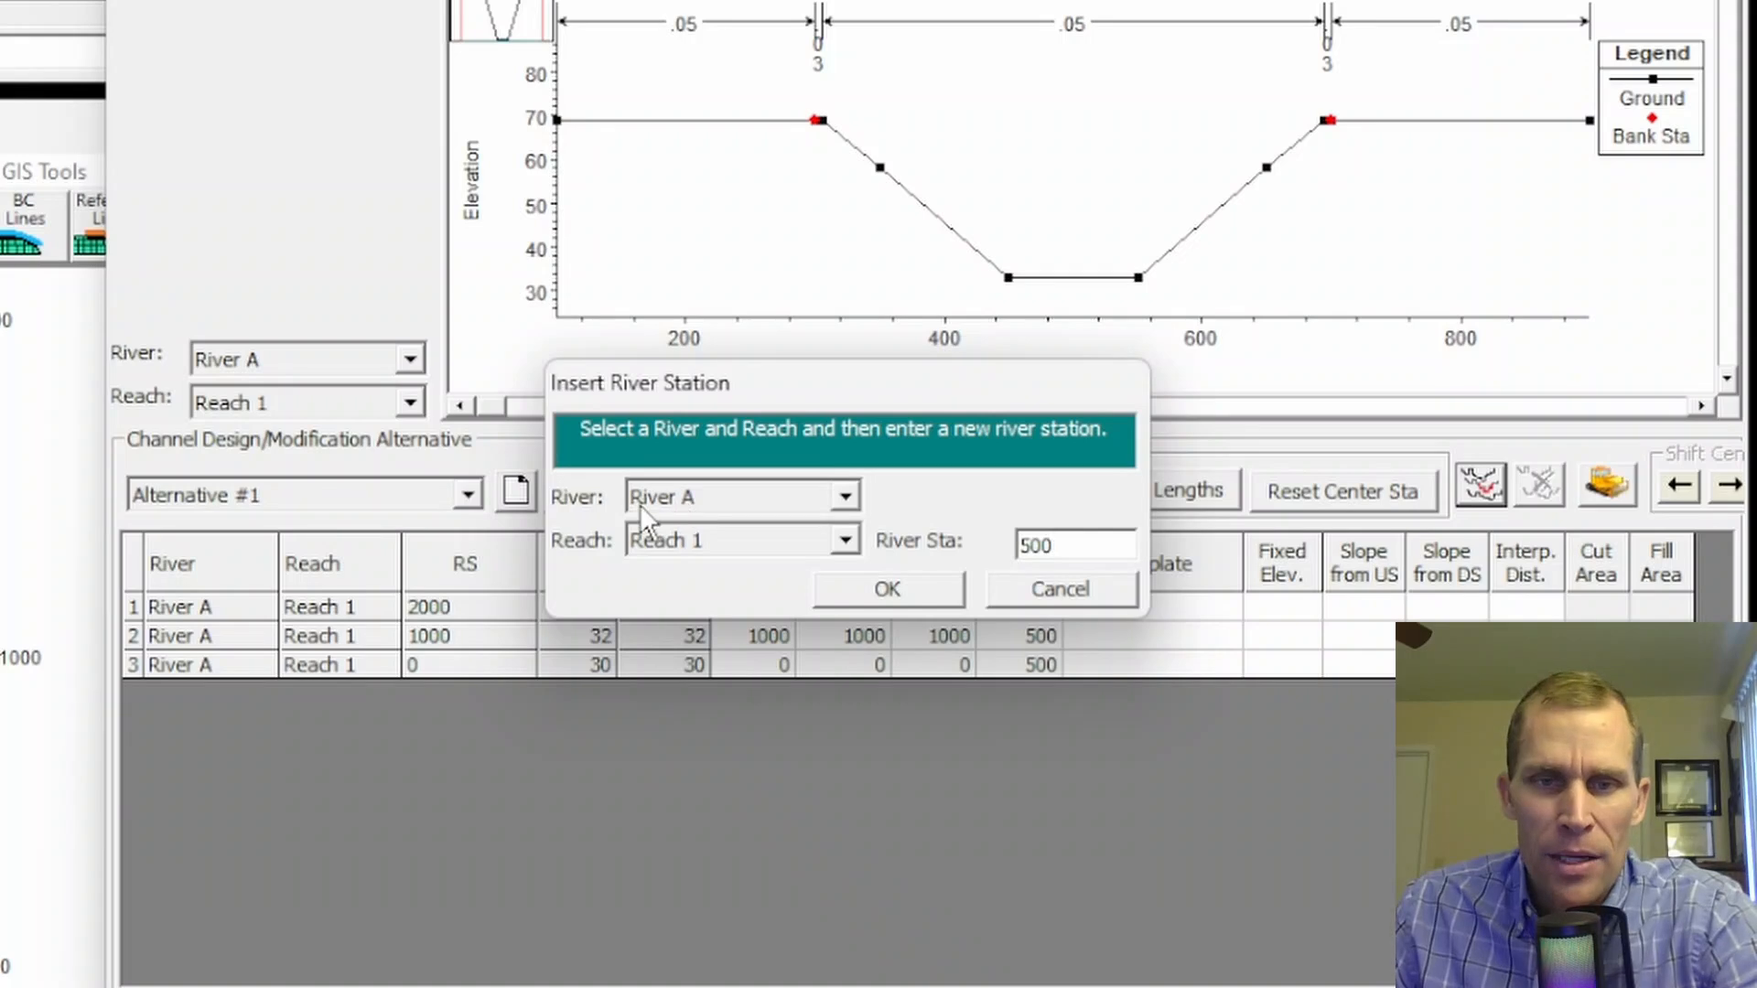
pyautogui.click(906, 593)
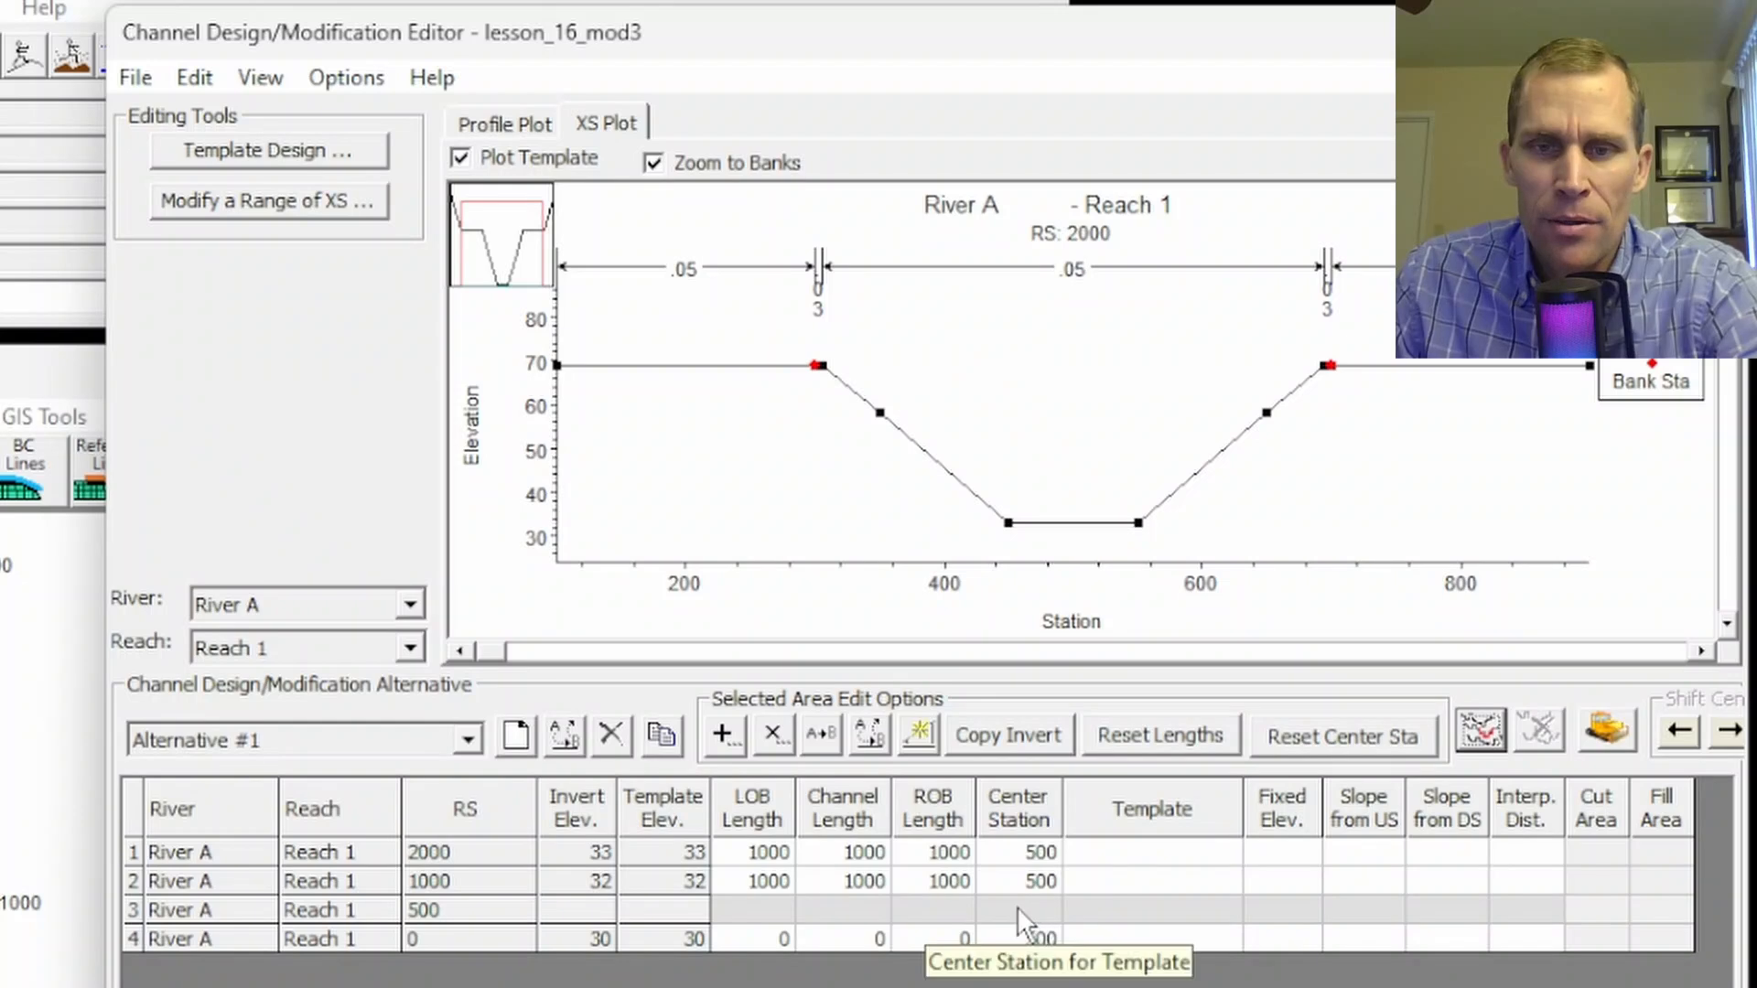
pyautogui.click(417, 912)
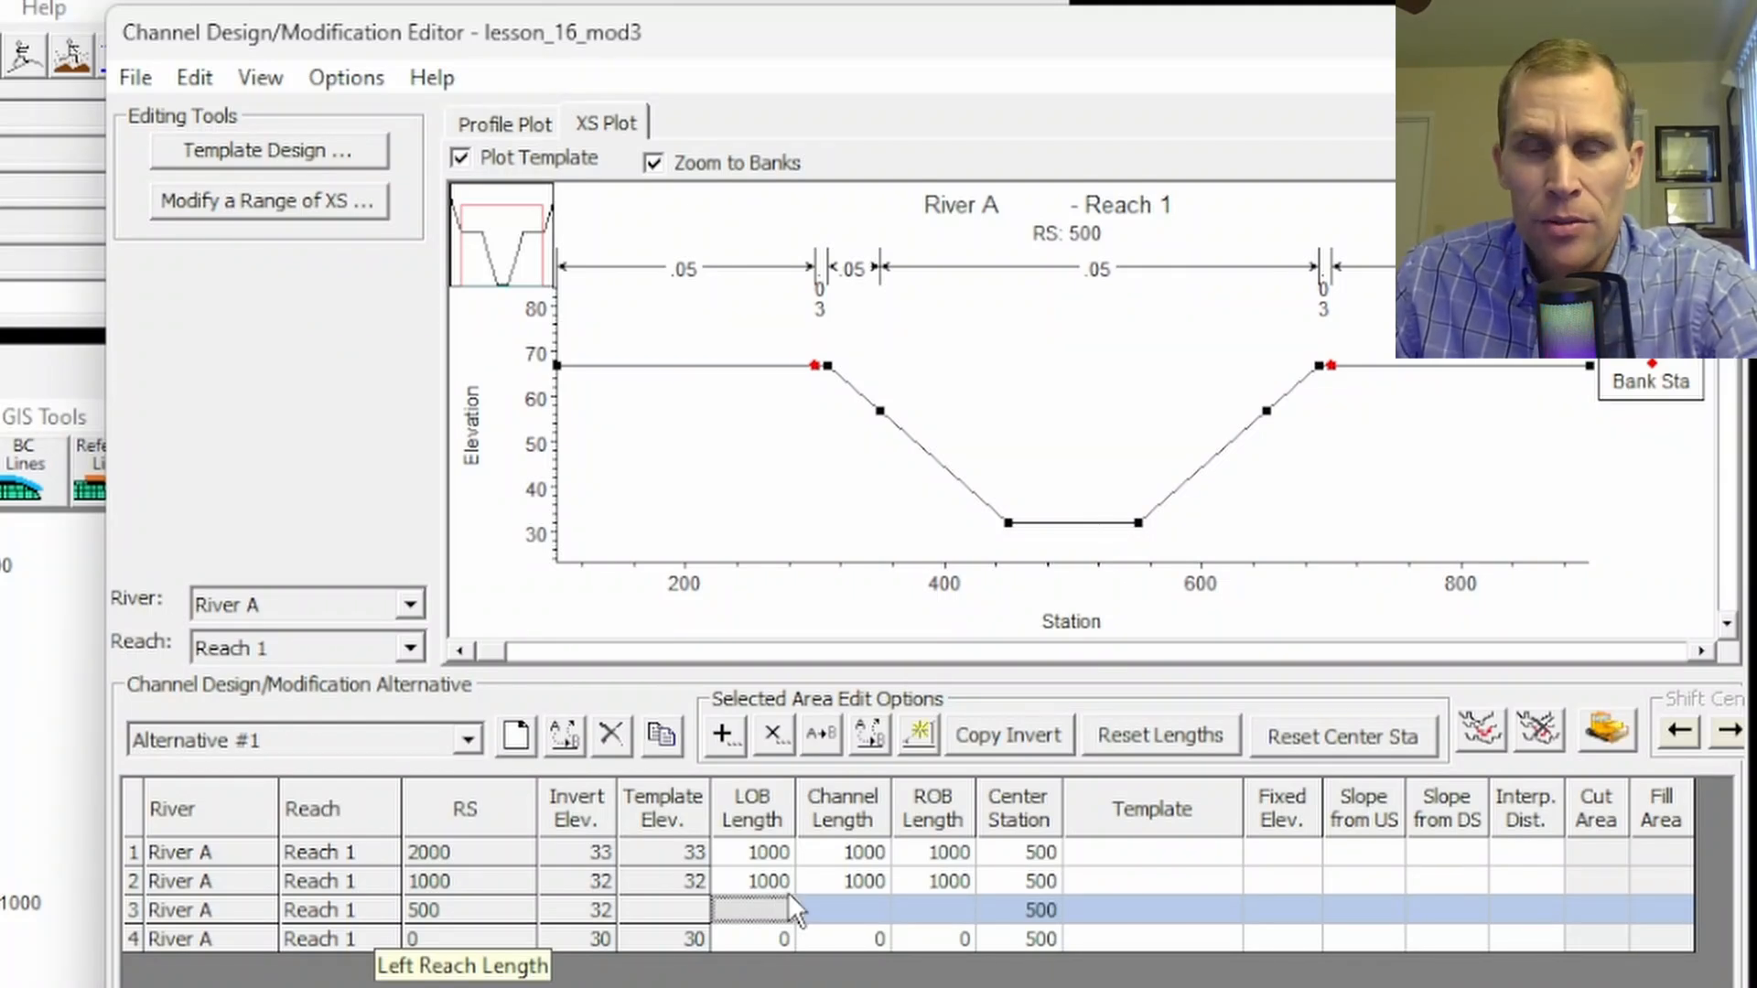
# - Set the LOB, channel and ROB lengths of RS 1000 to 500
pyautogui.click(459, 881)
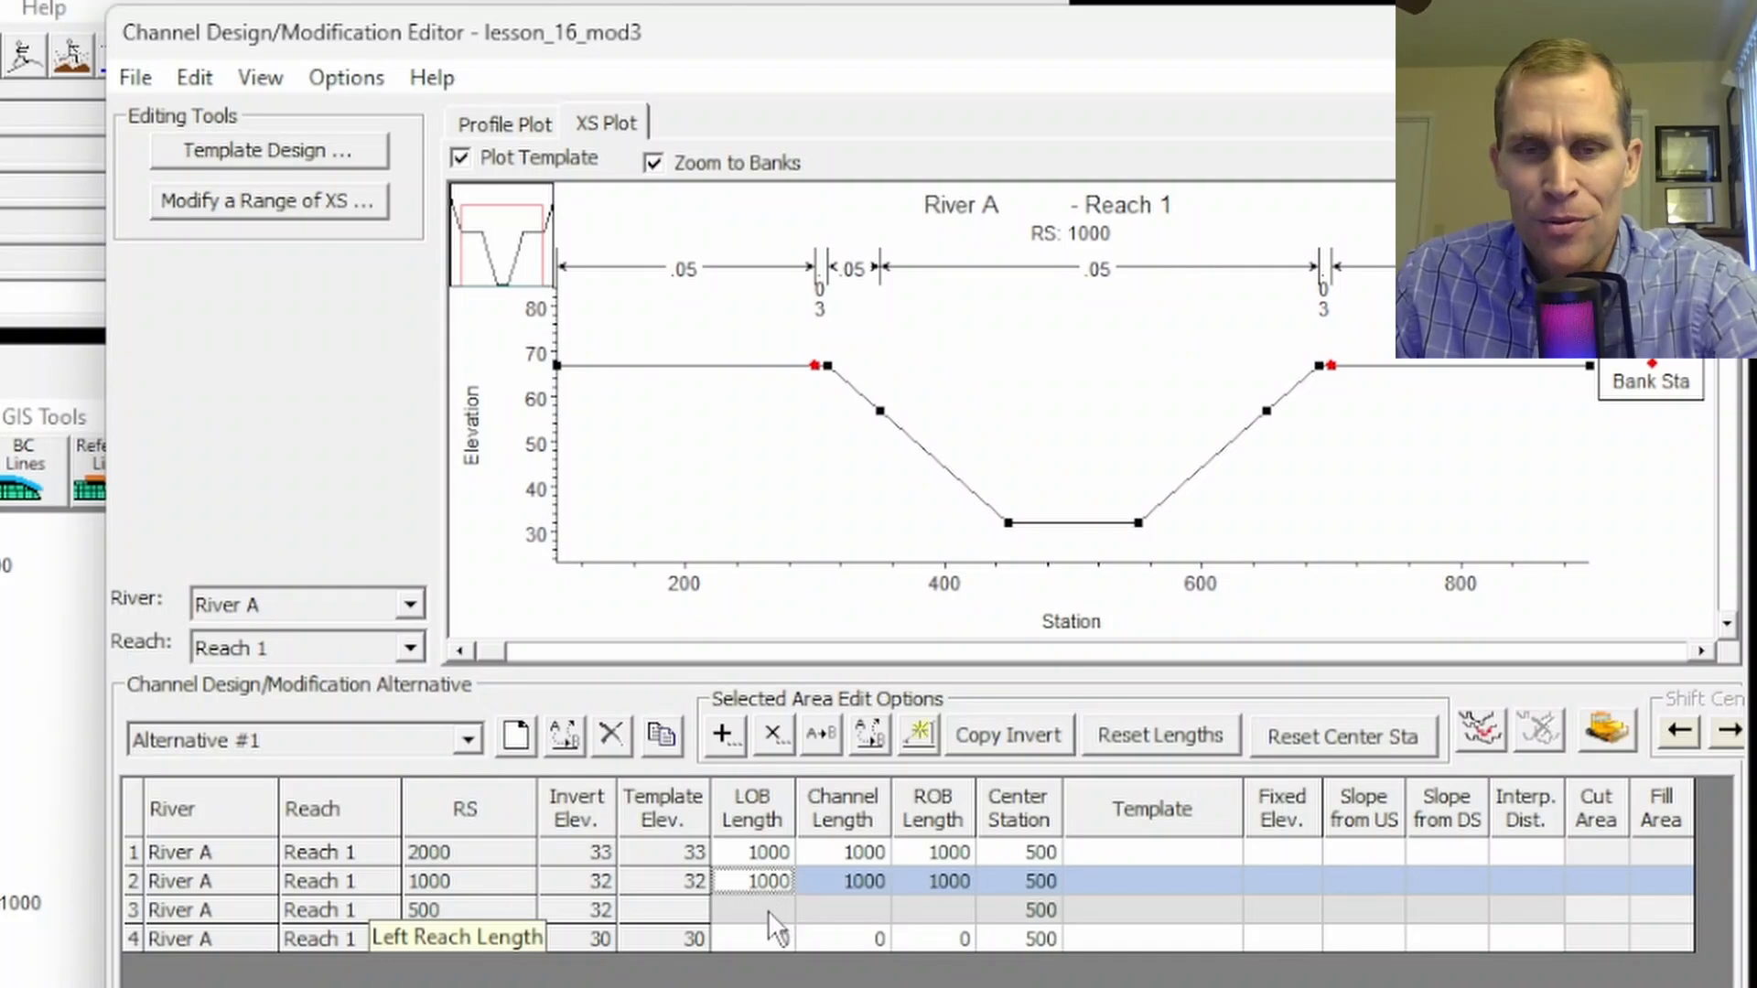
pyautogui.click(766, 880)
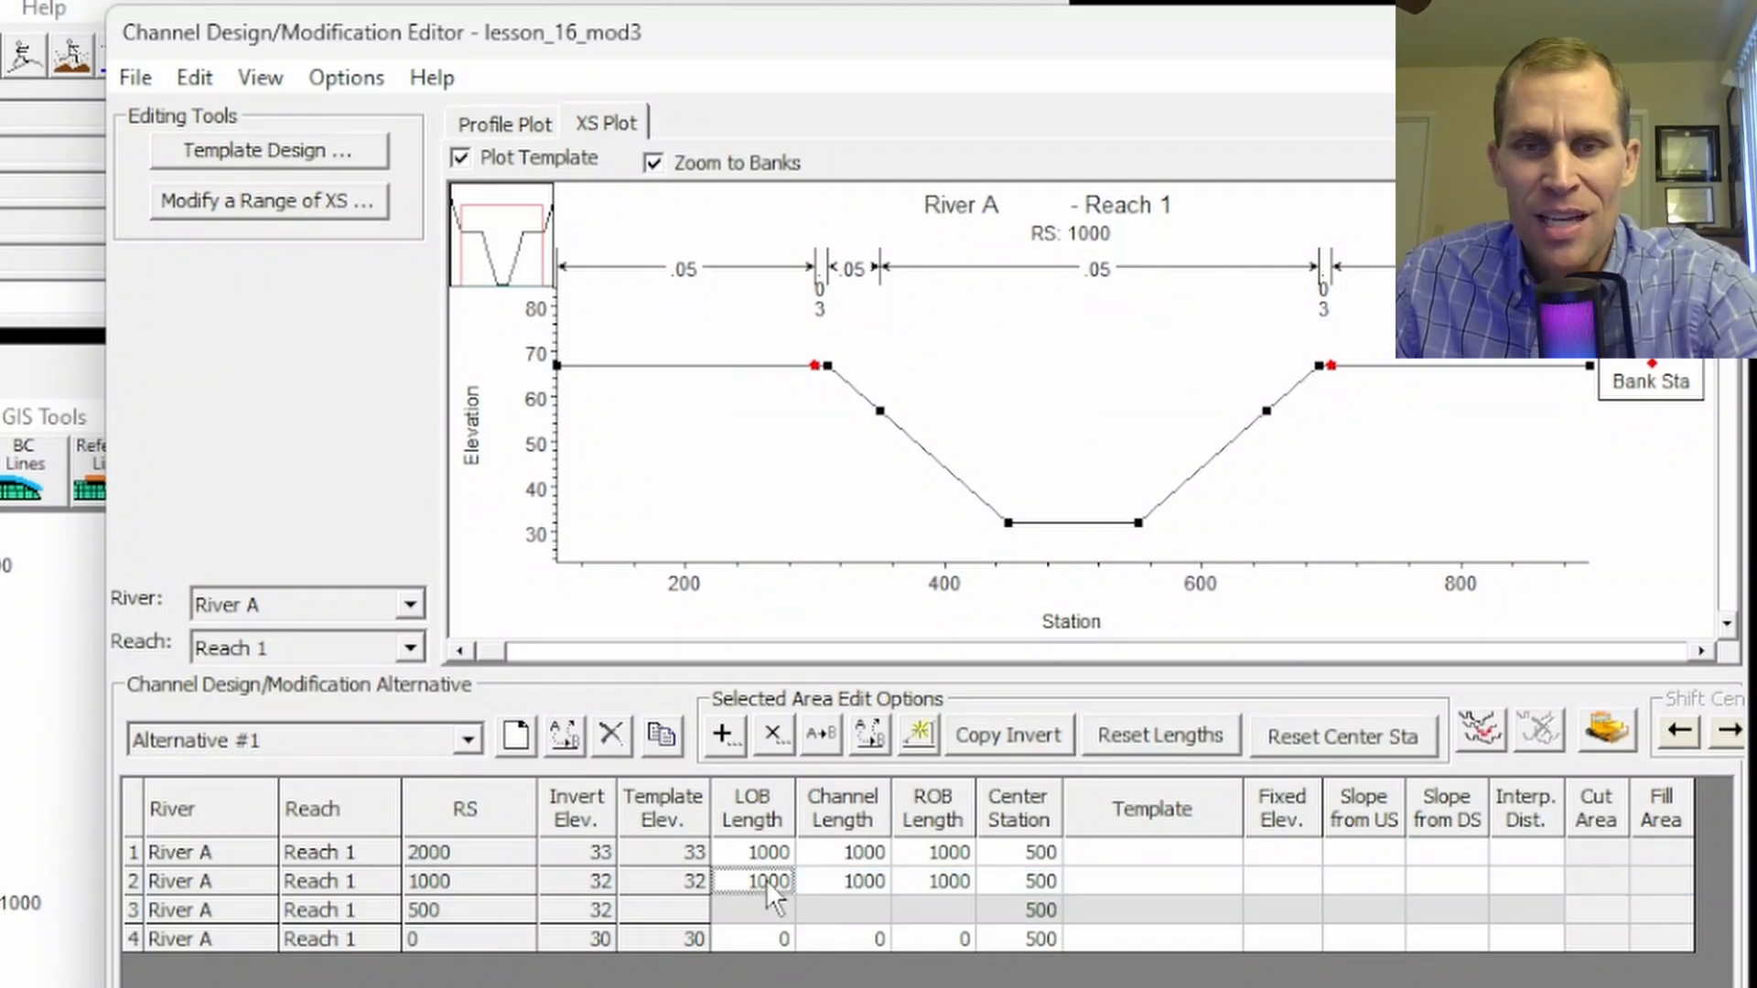
pyautogui.press('BackSpace')
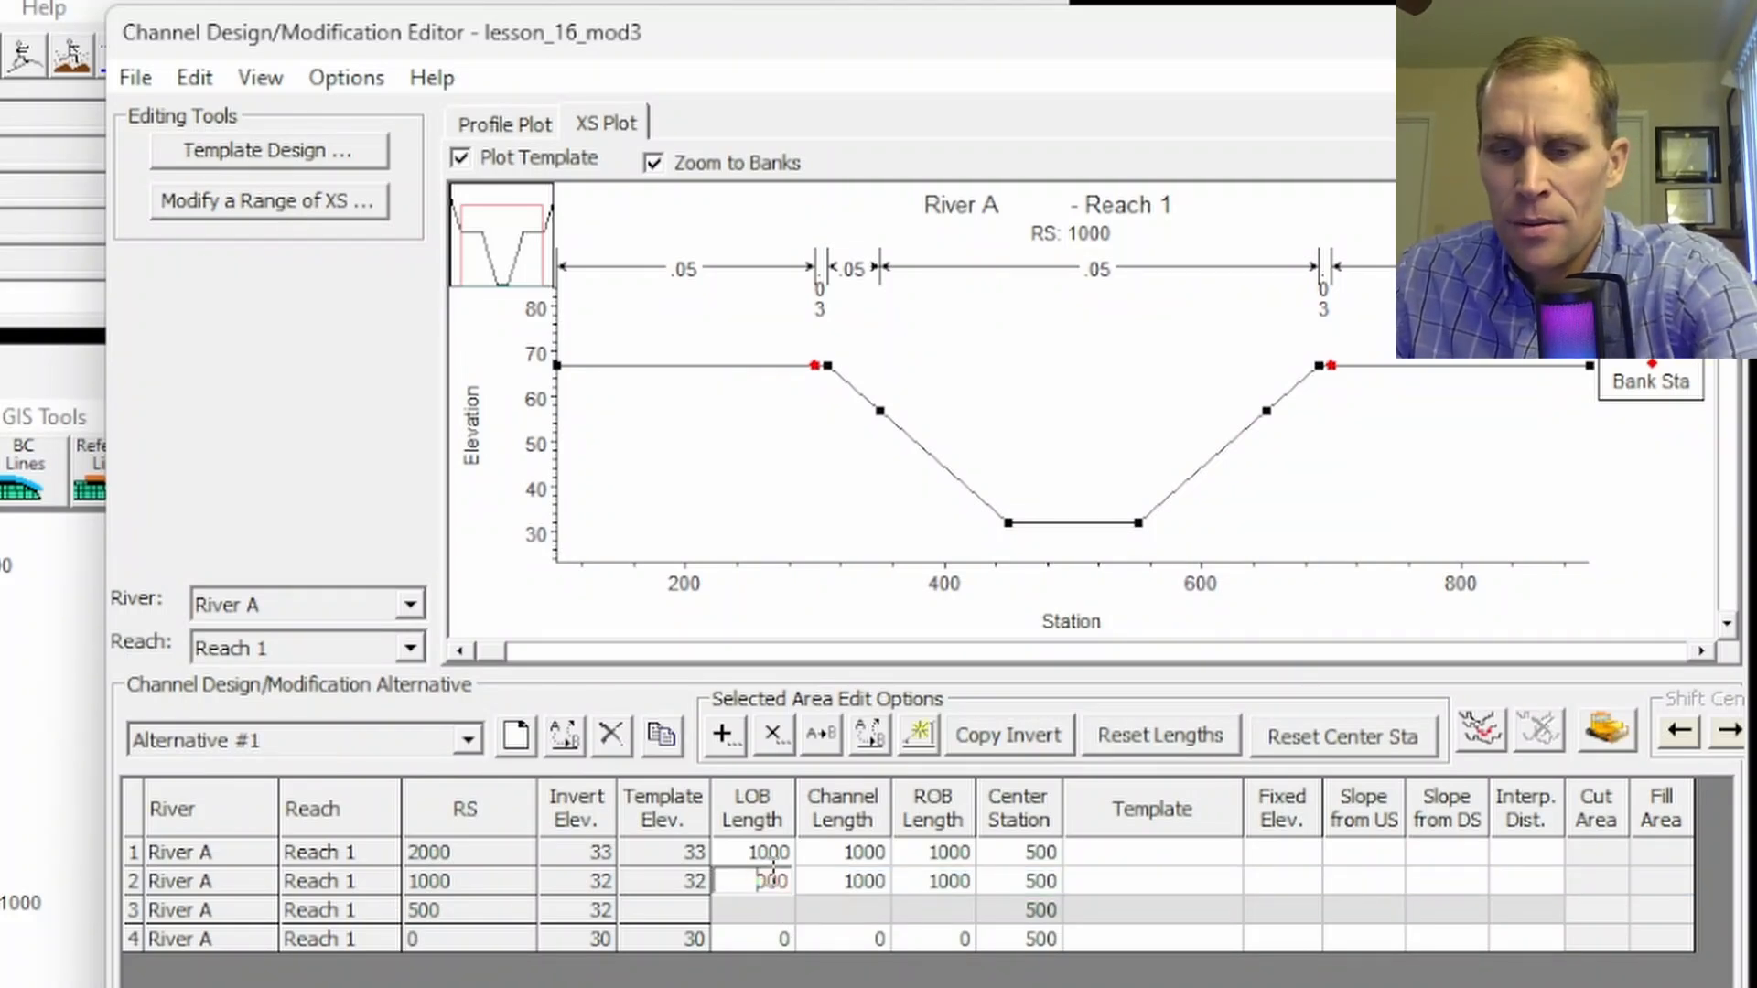
pyautogui.press('Delete')
pyautogui.press('Tab')
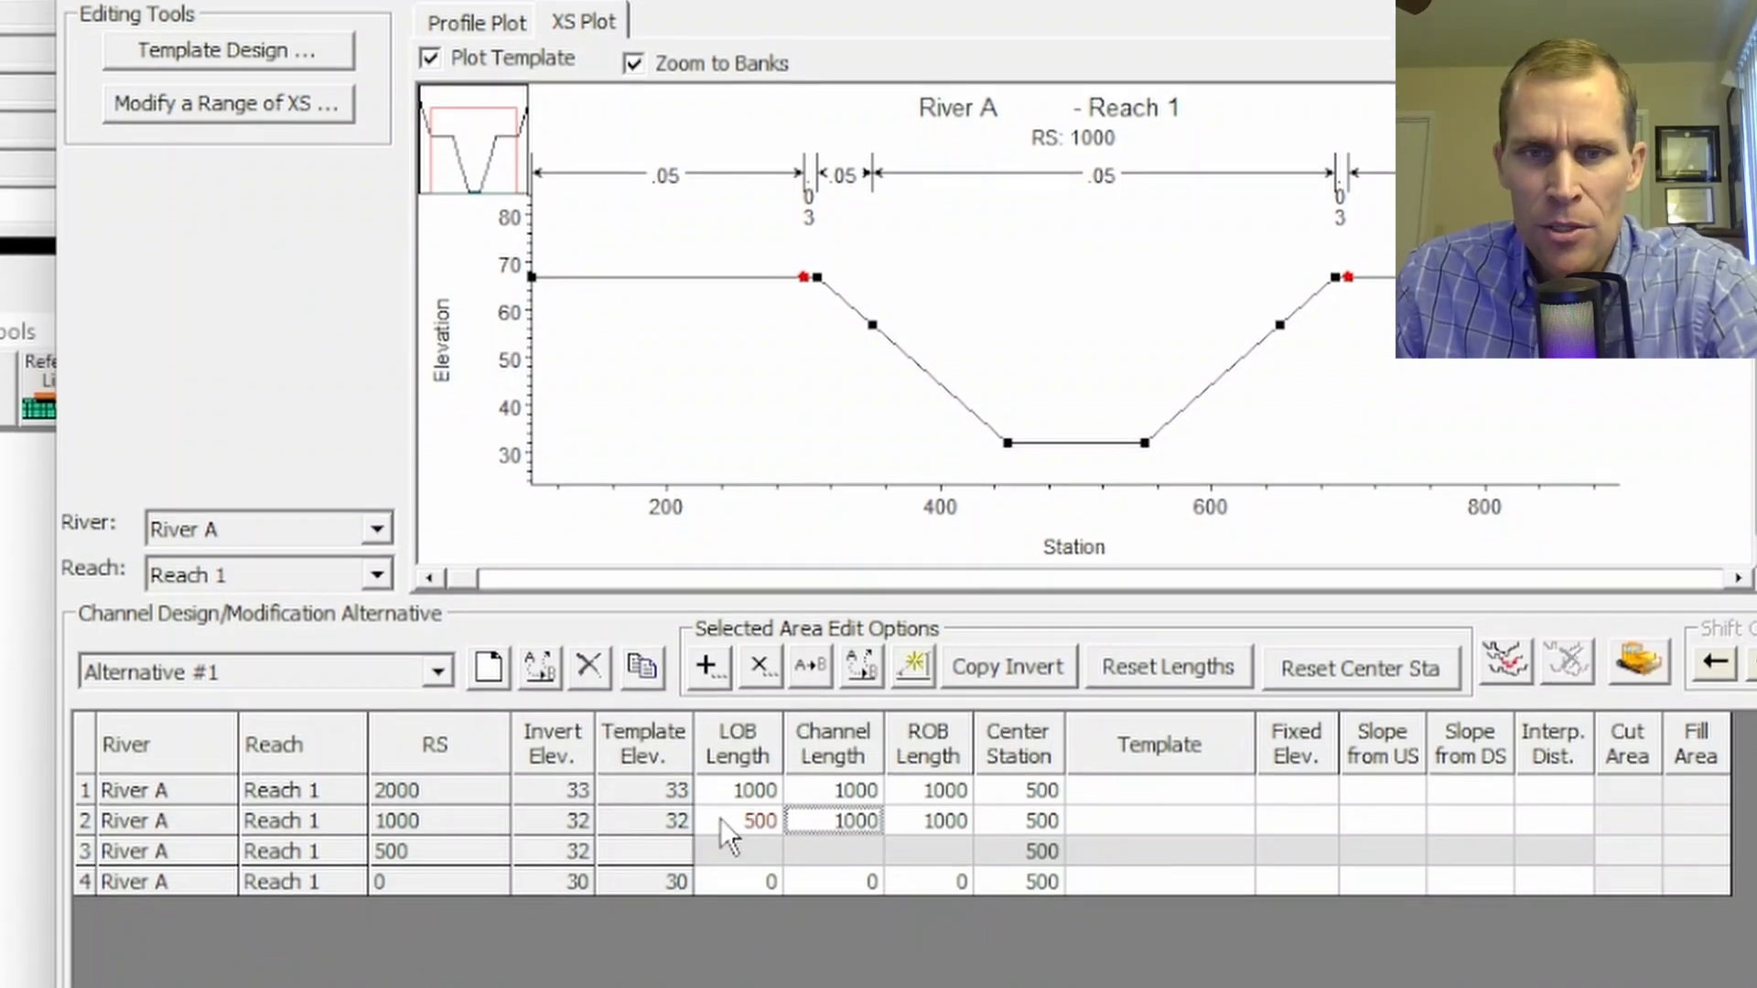
pyautogui.moveTo(723, 842); pyautogui.dragTo(909, 828)
pyautogui.click(802, 571)
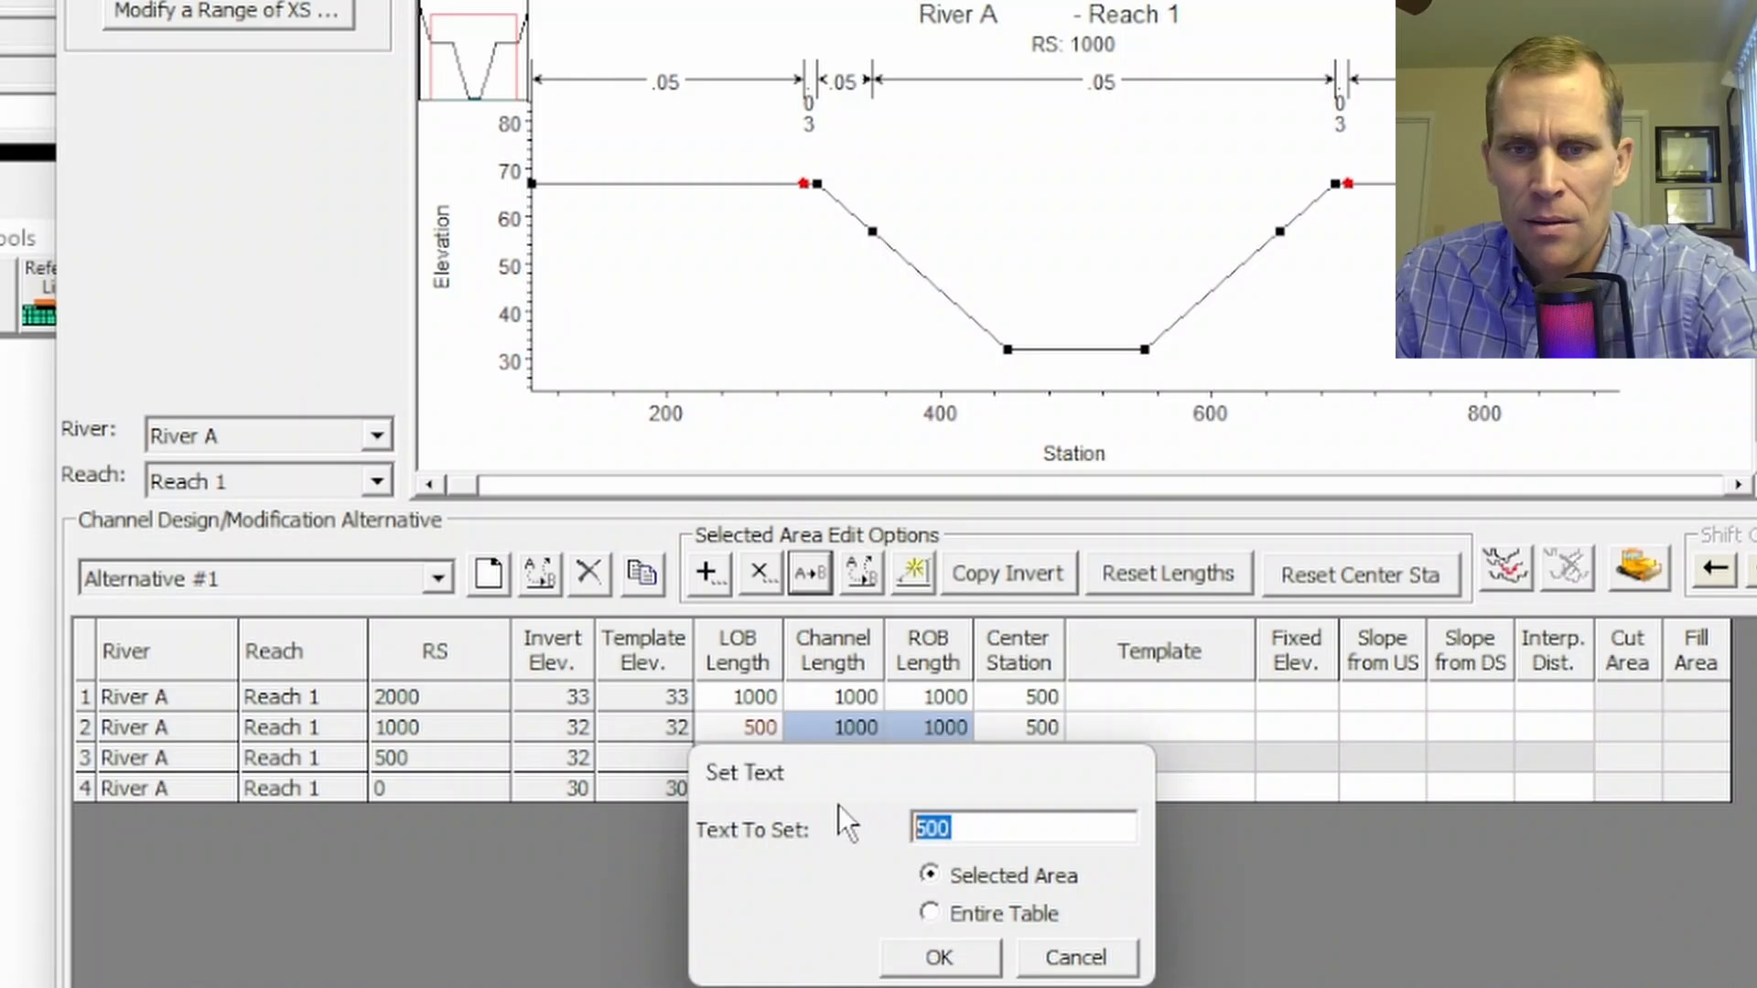
pyautogui.click(935, 959)
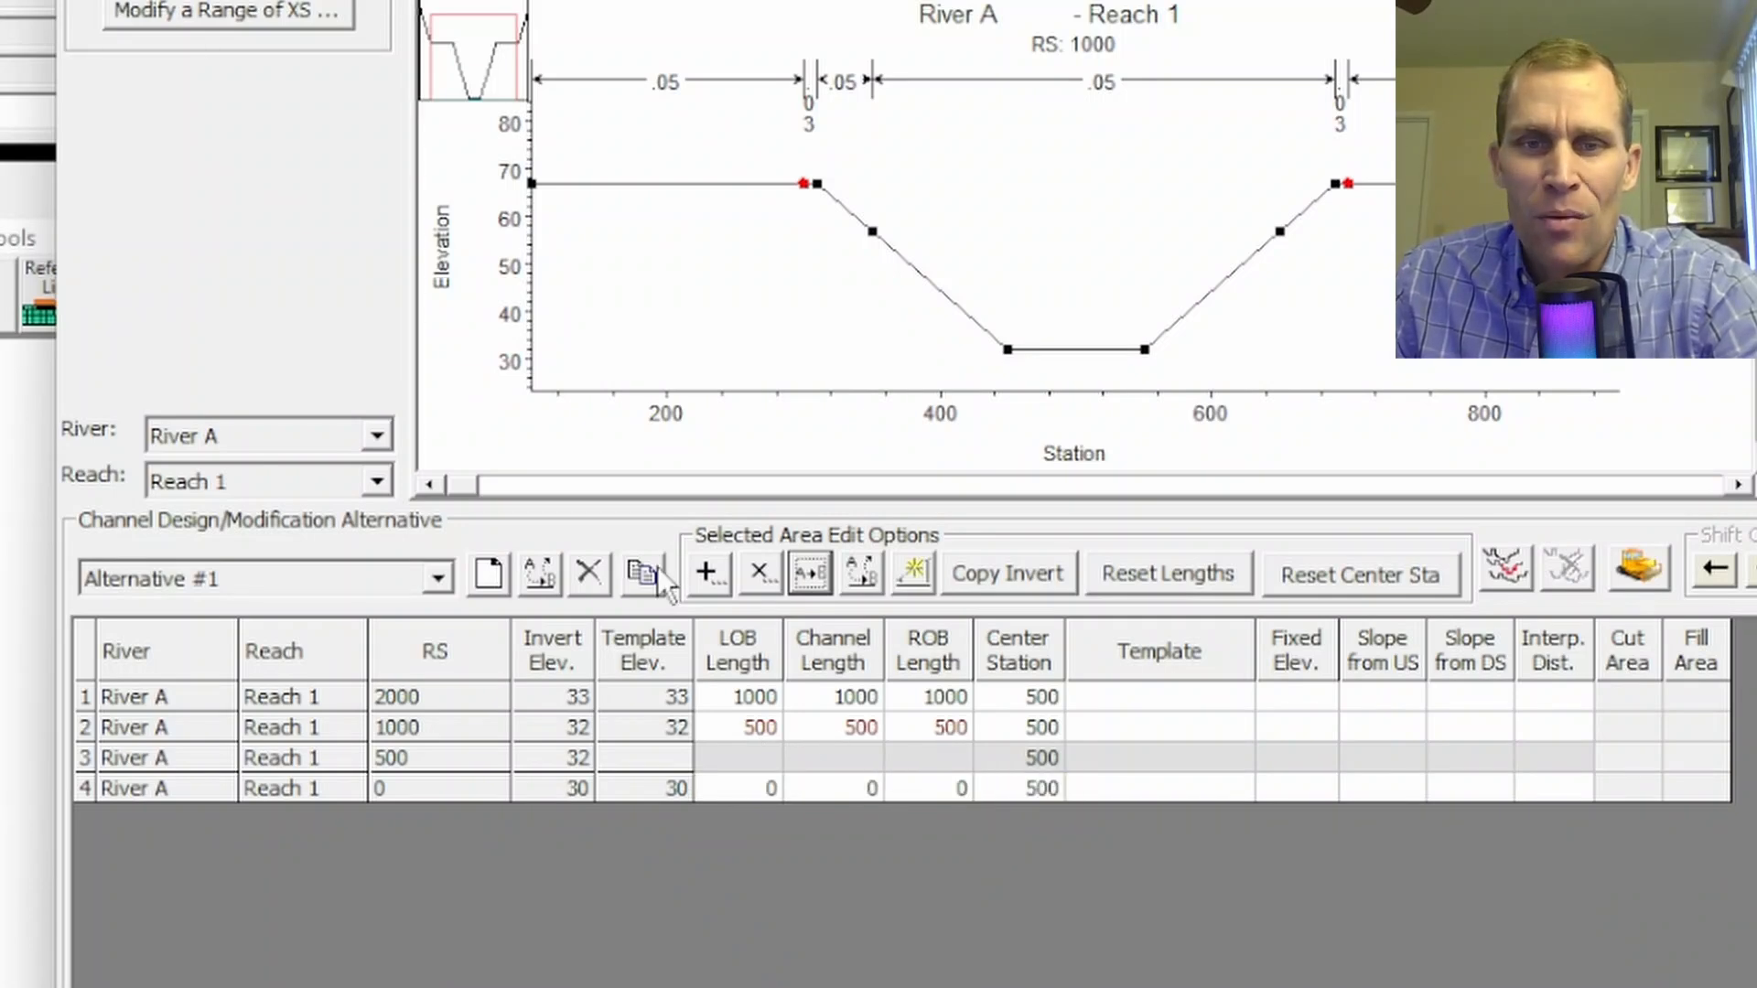
# - Try to fill the blank reach lengths of RS 500 by adding 500 to the selected cells
pyautogui.moveTo(732, 725); pyautogui.dragTo(925, 737)
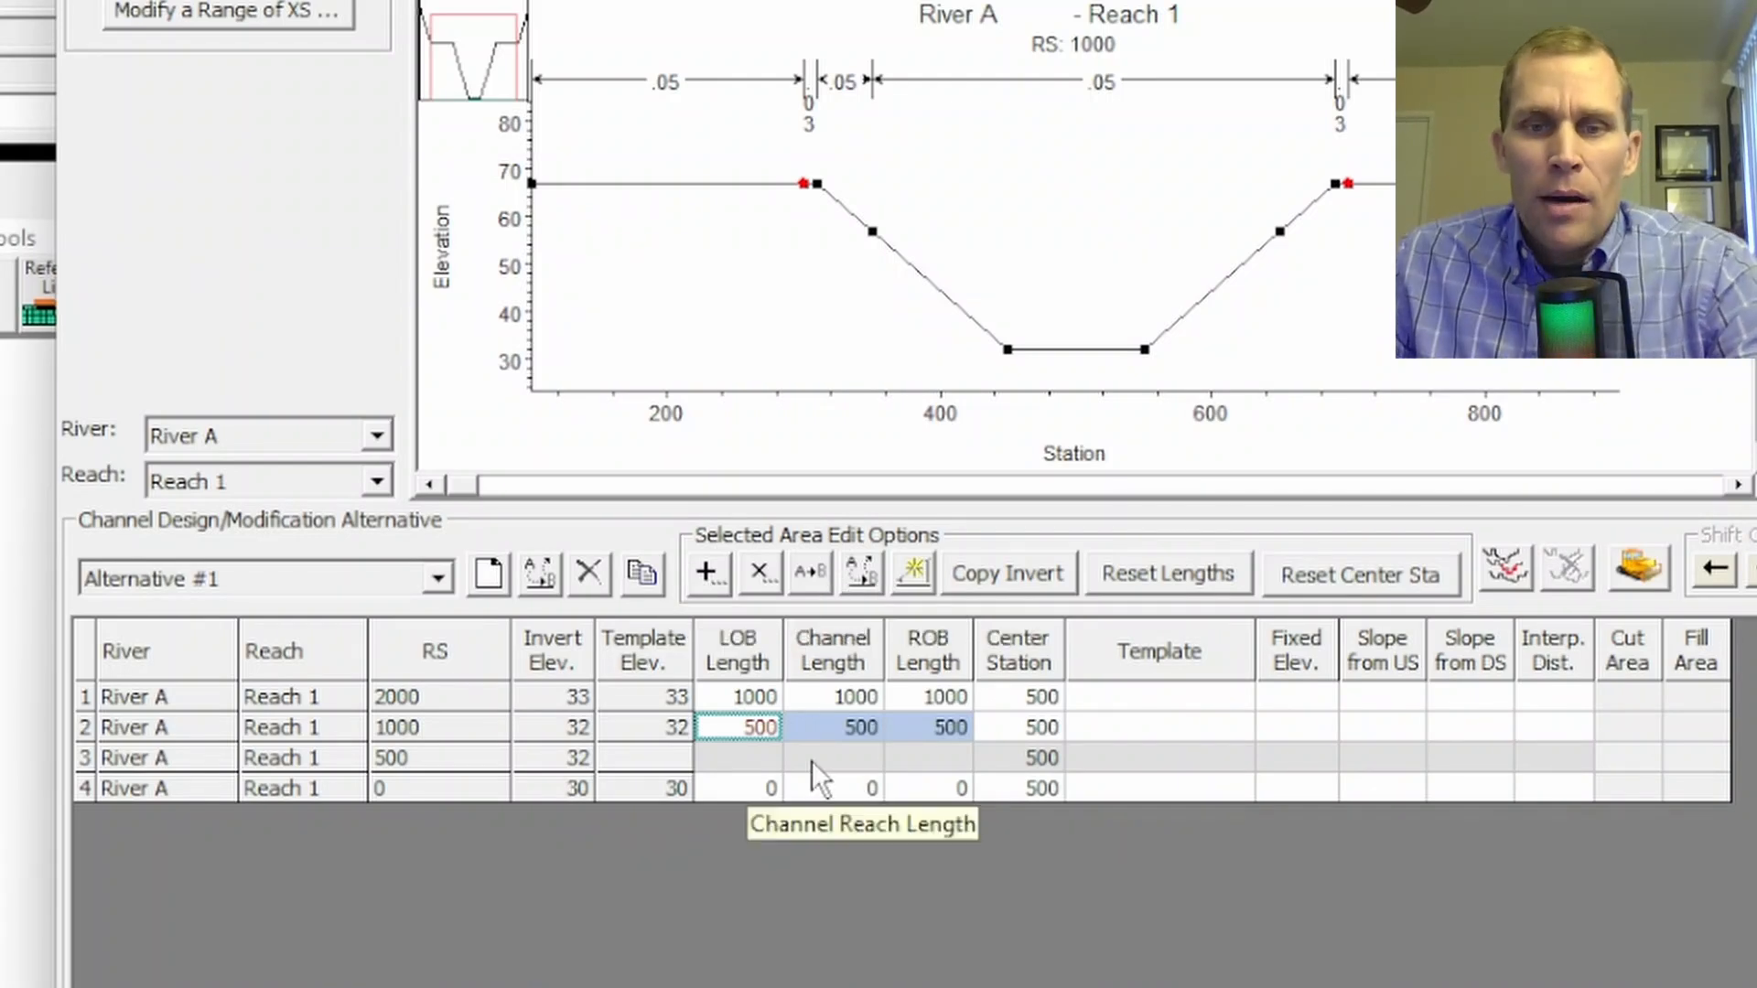
pyautogui.click(755, 758)
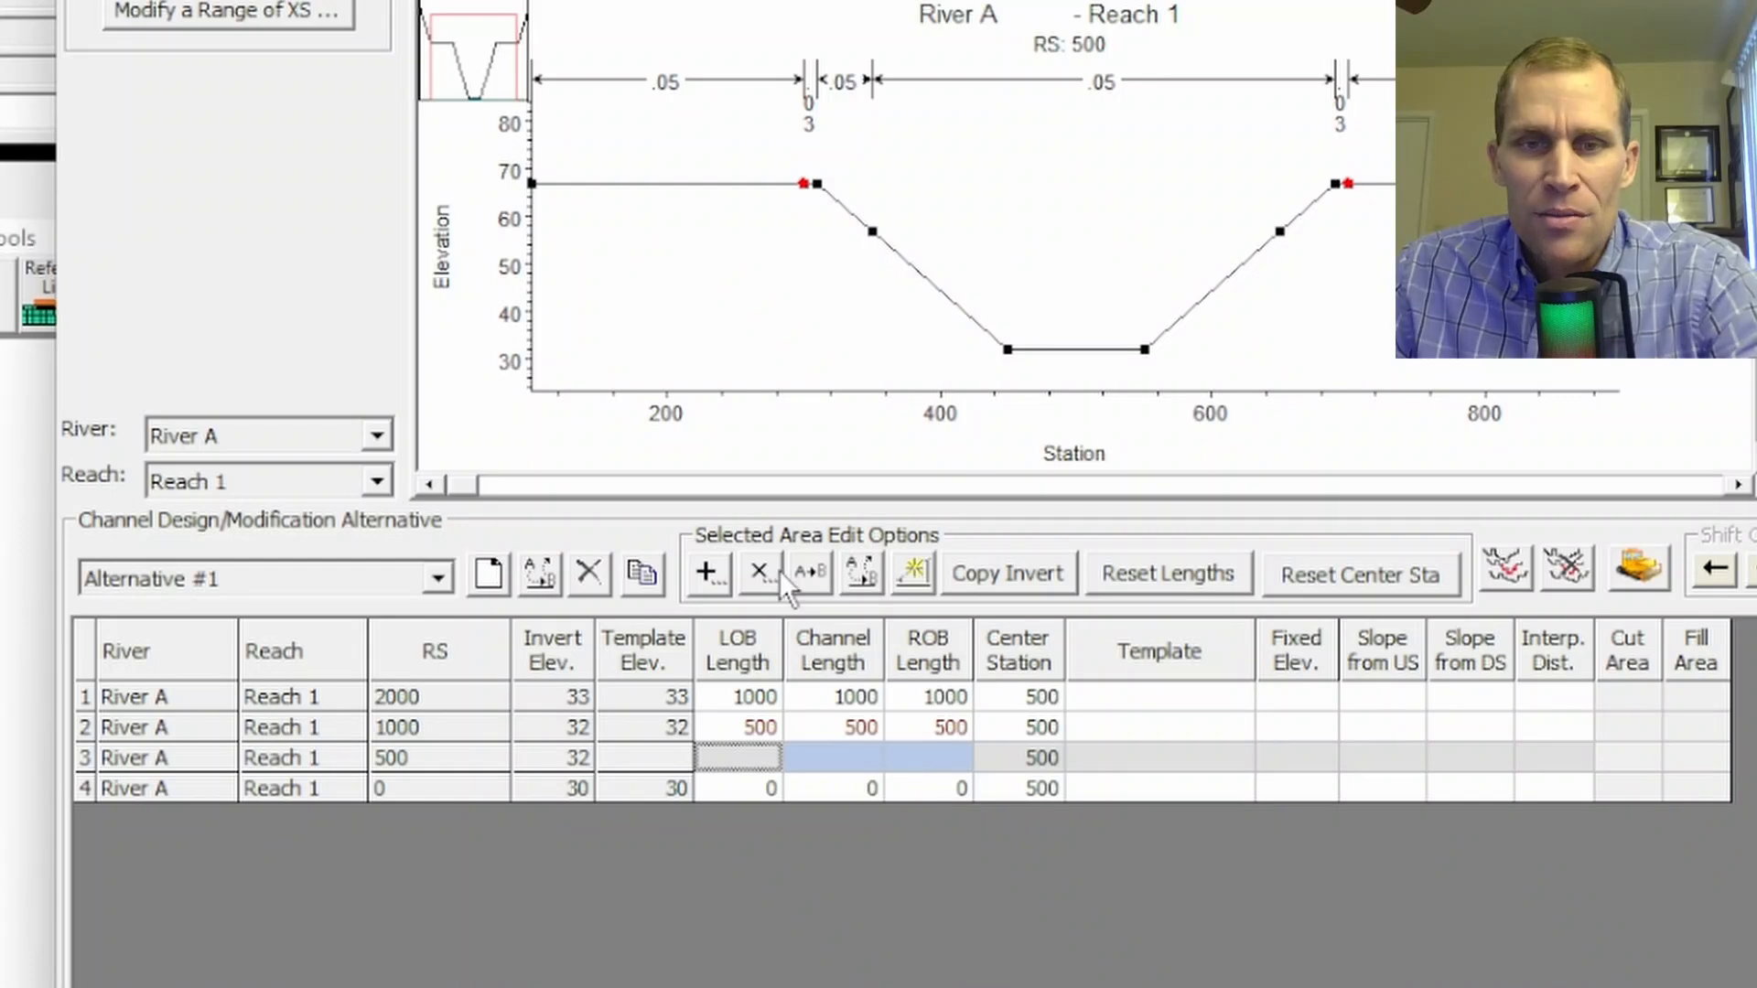
pyautogui.click(708, 572)
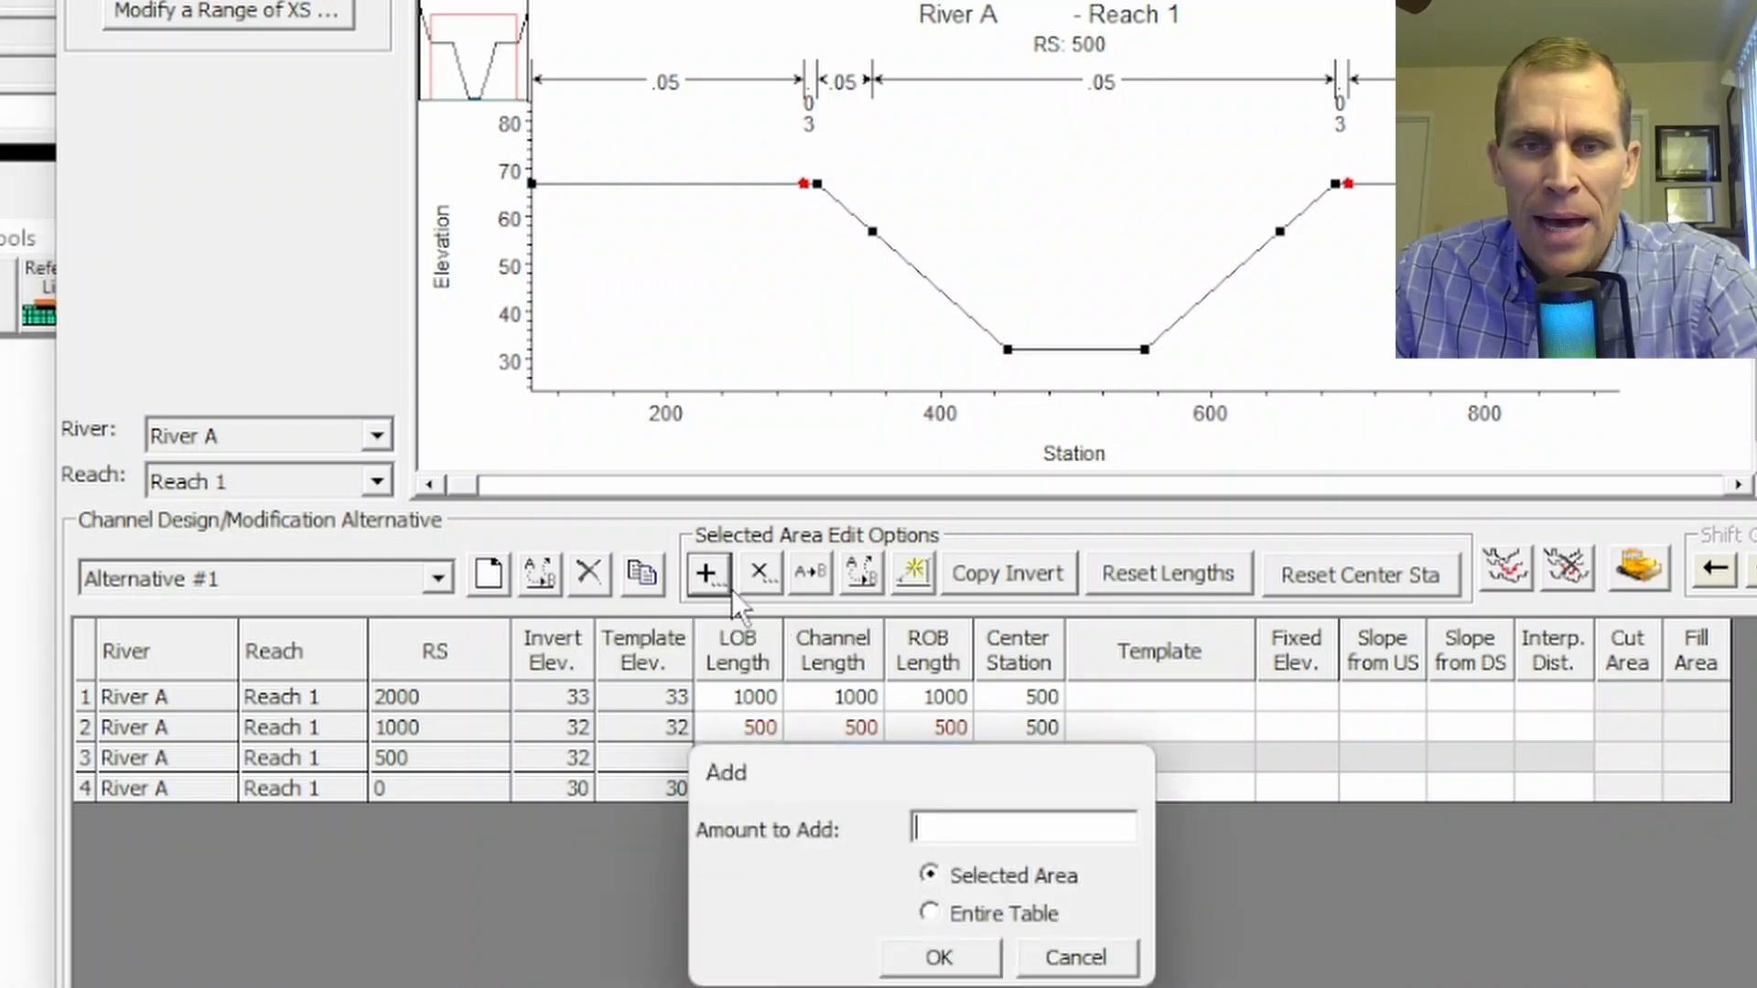
pyautogui.write('500')
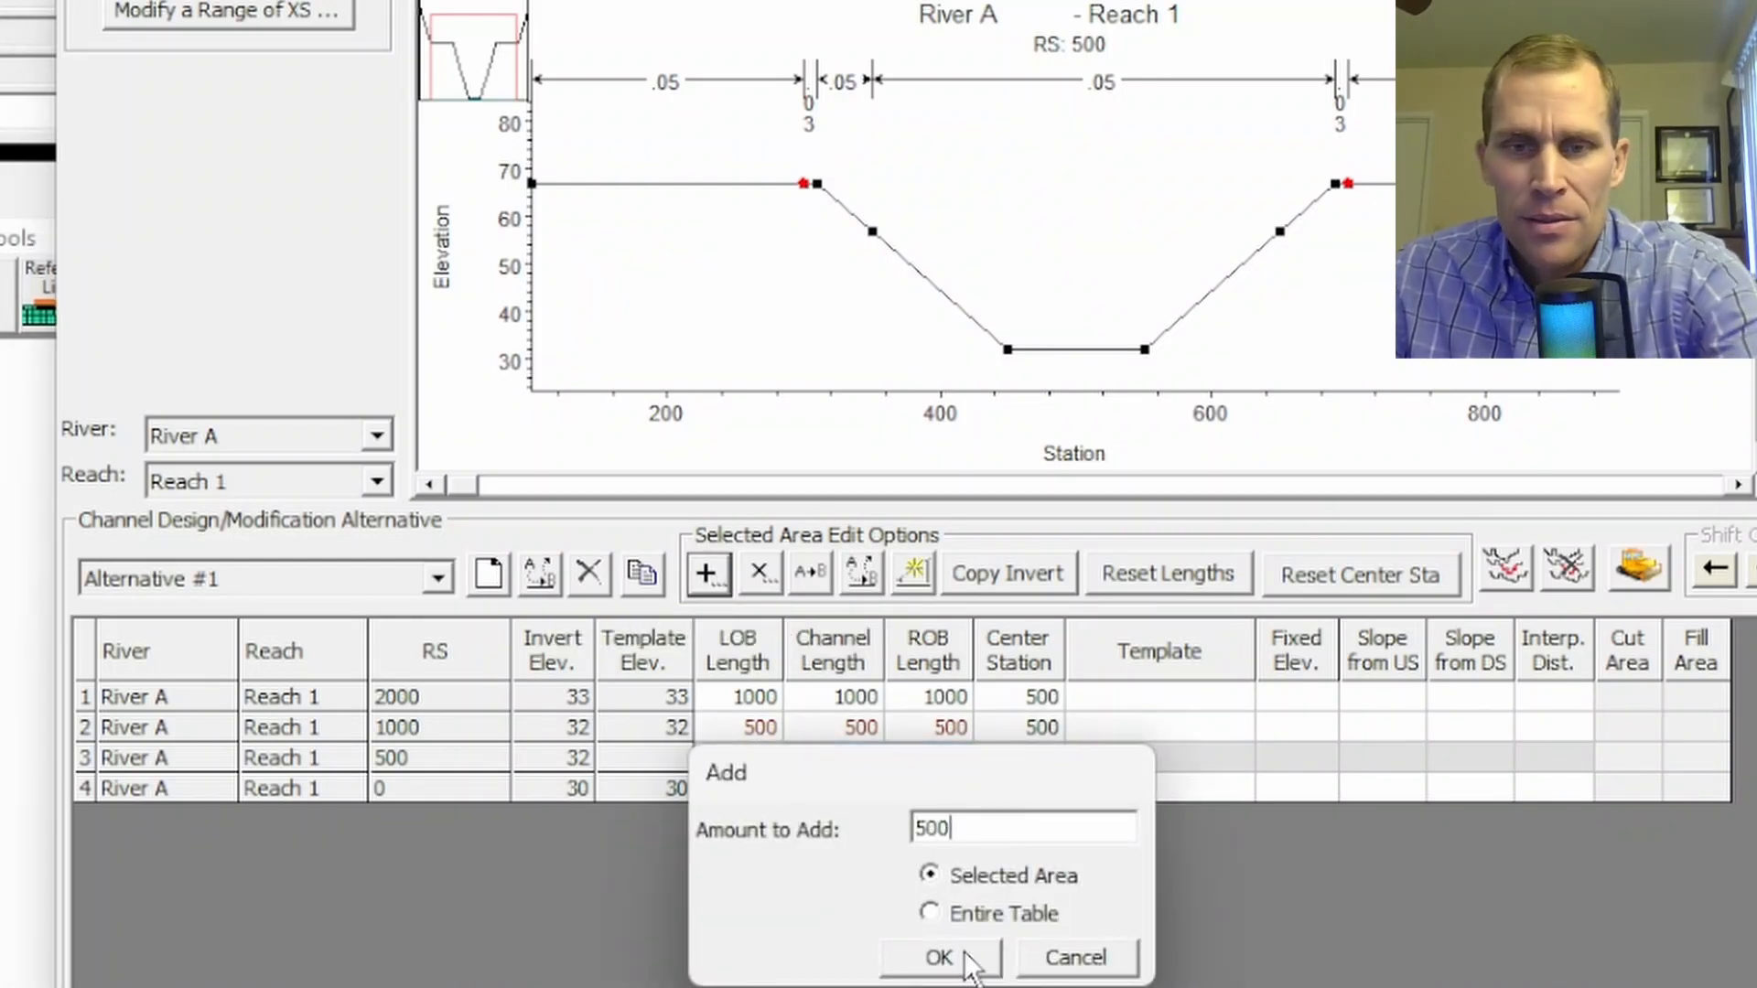
pyautogui.click(952, 961)
pyautogui.click(909, 656)
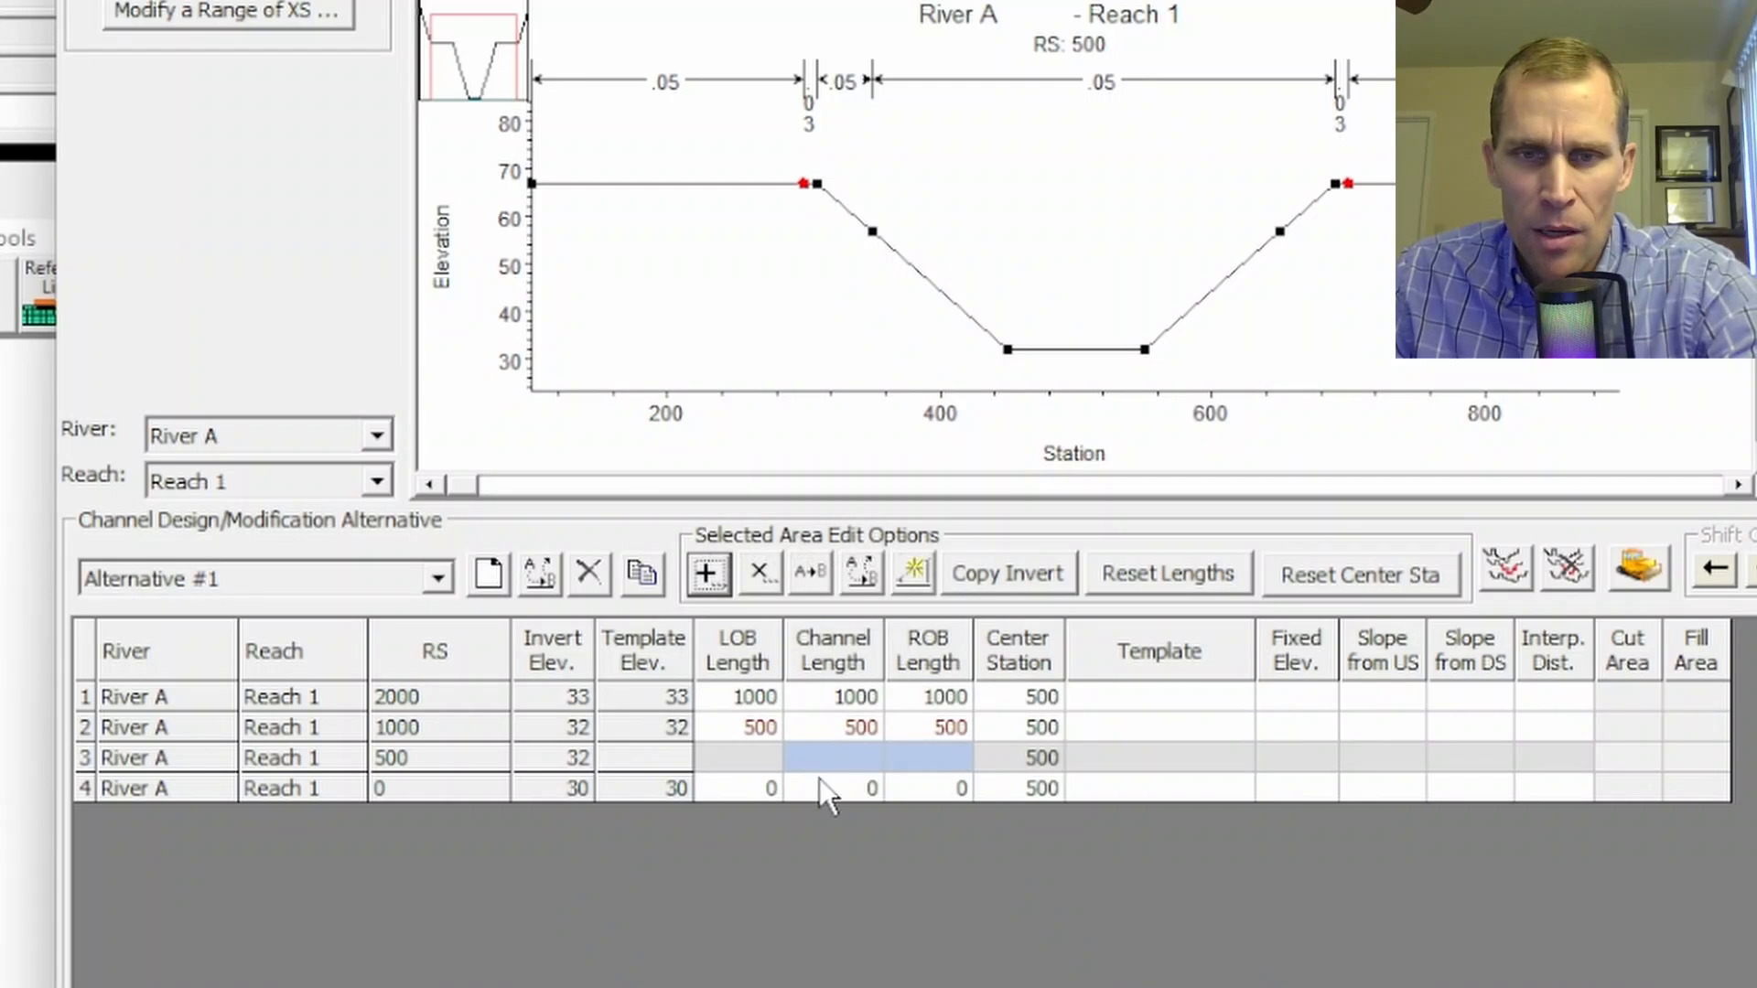
# - Replace the blank LOB, channel and ROB lengths of RS 500 with the value 500
pyautogui.click(738, 761)
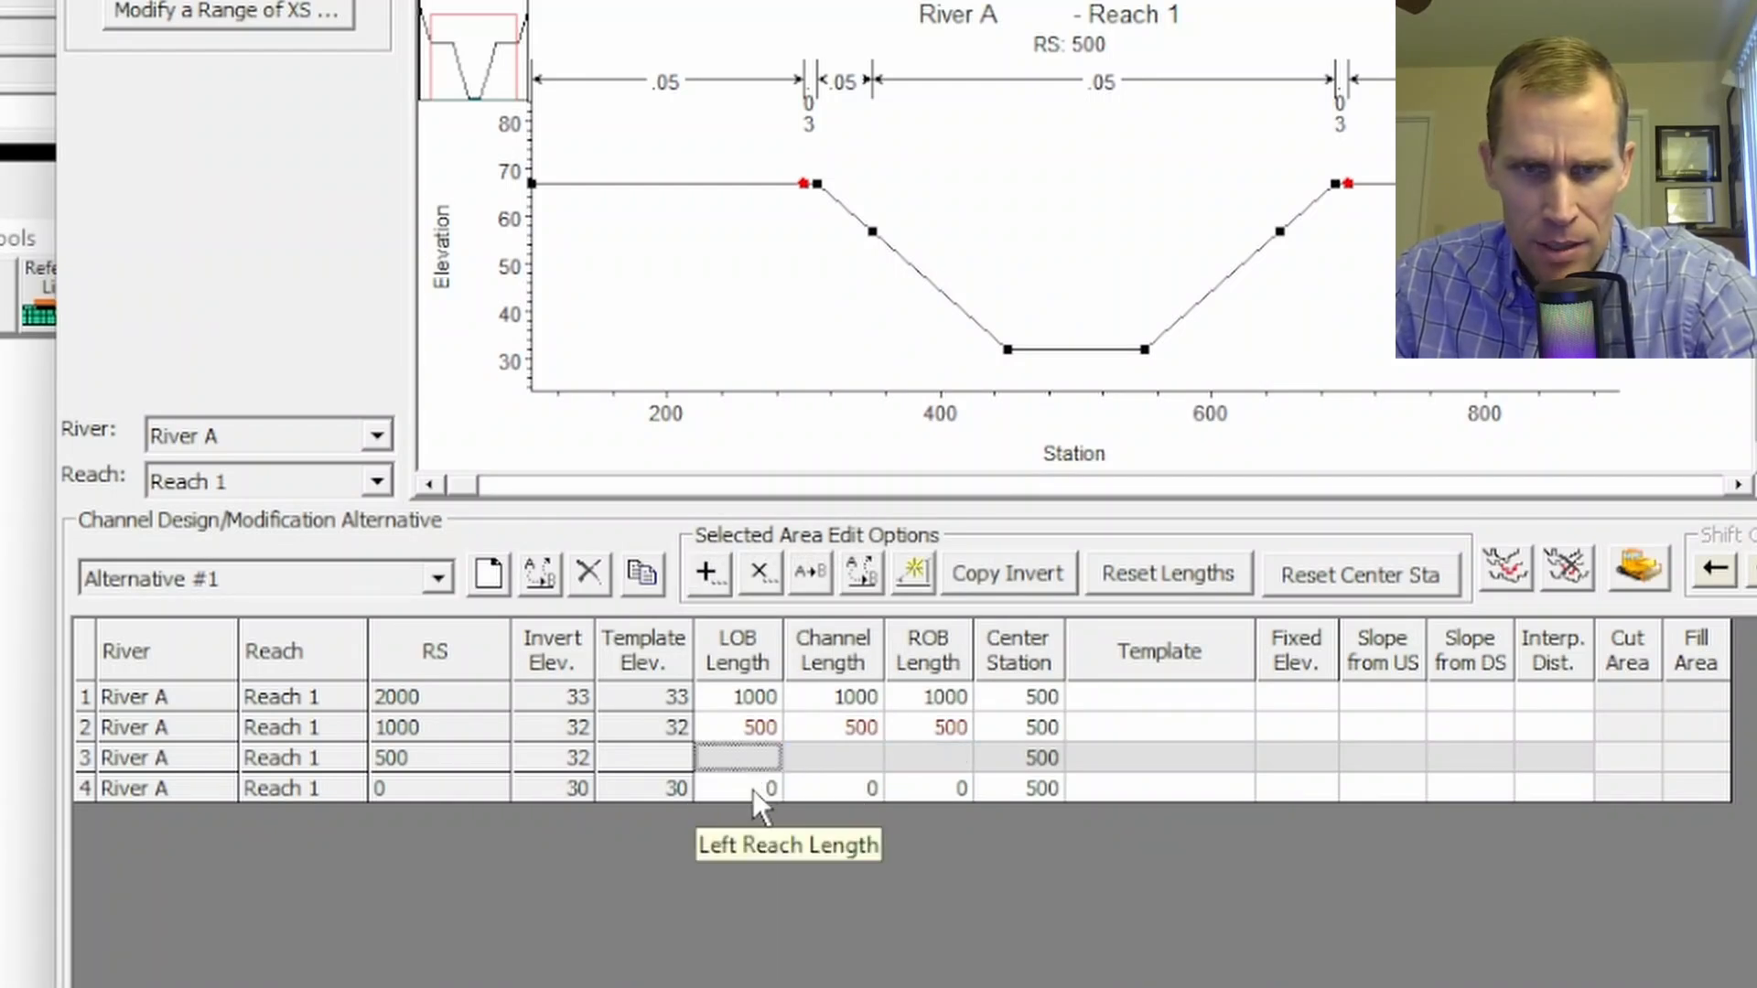
pyautogui.moveTo(735, 776); pyautogui.dragTo(928, 758)
pyautogui.click(809, 572)
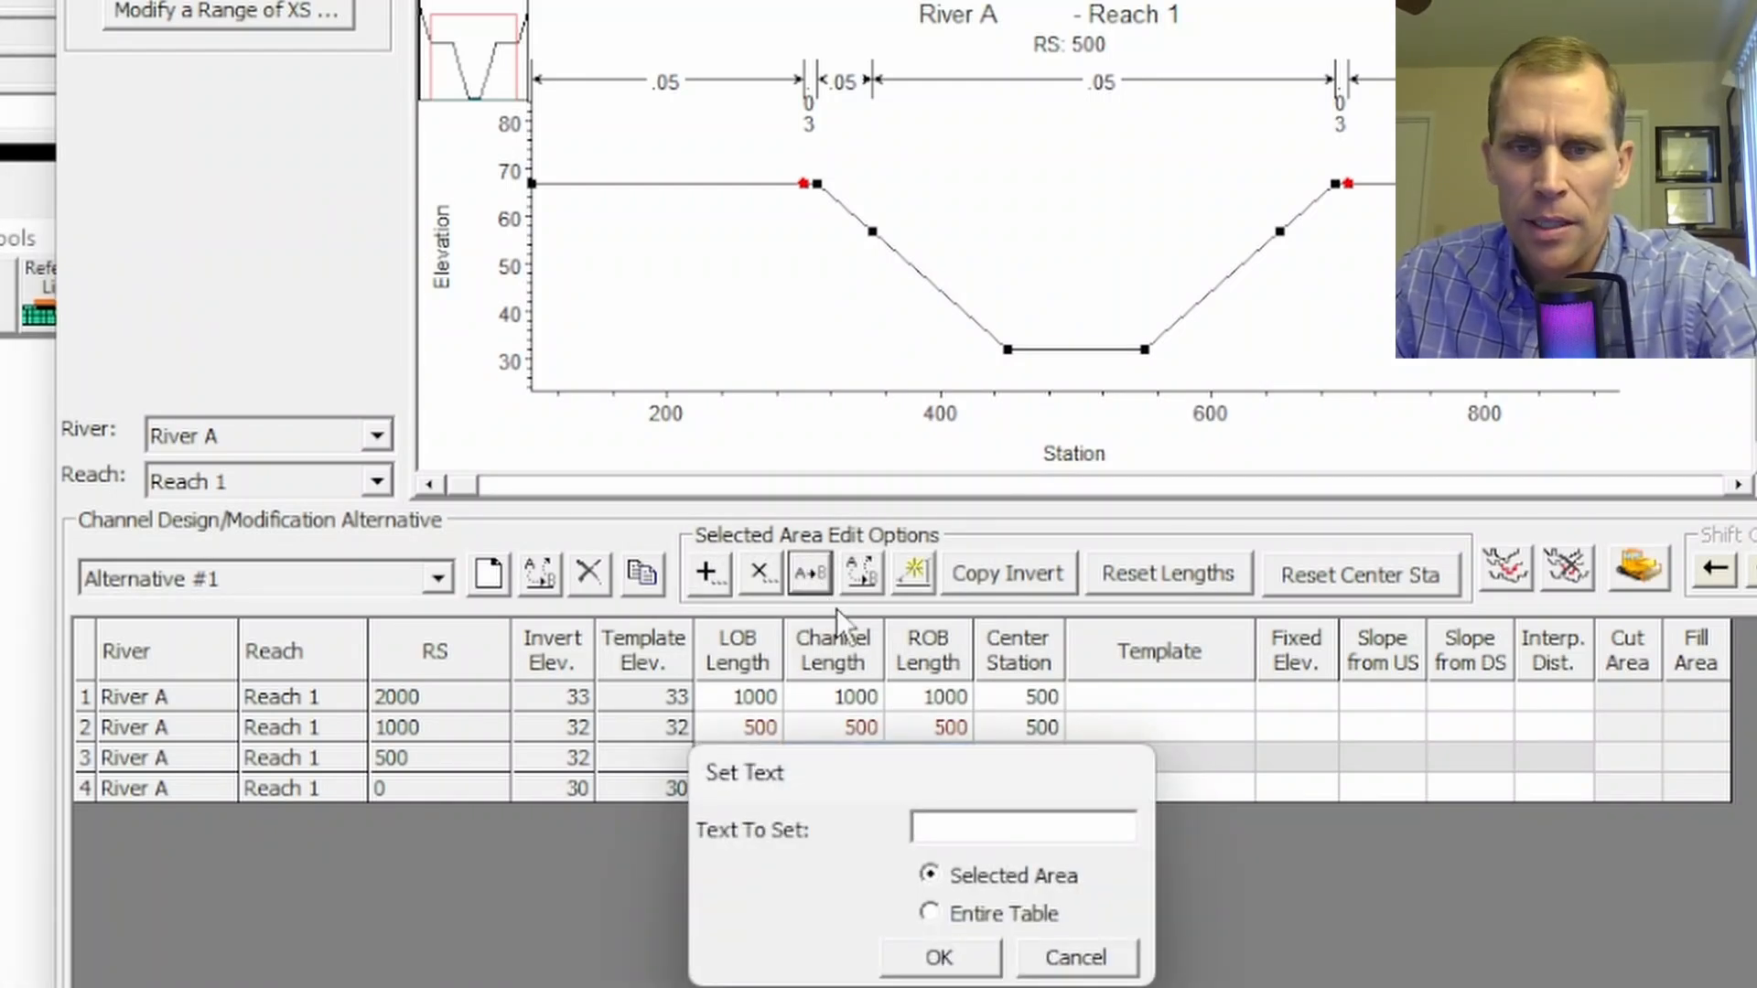
pyautogui.write('500')
pyautogui.click(970, 961)
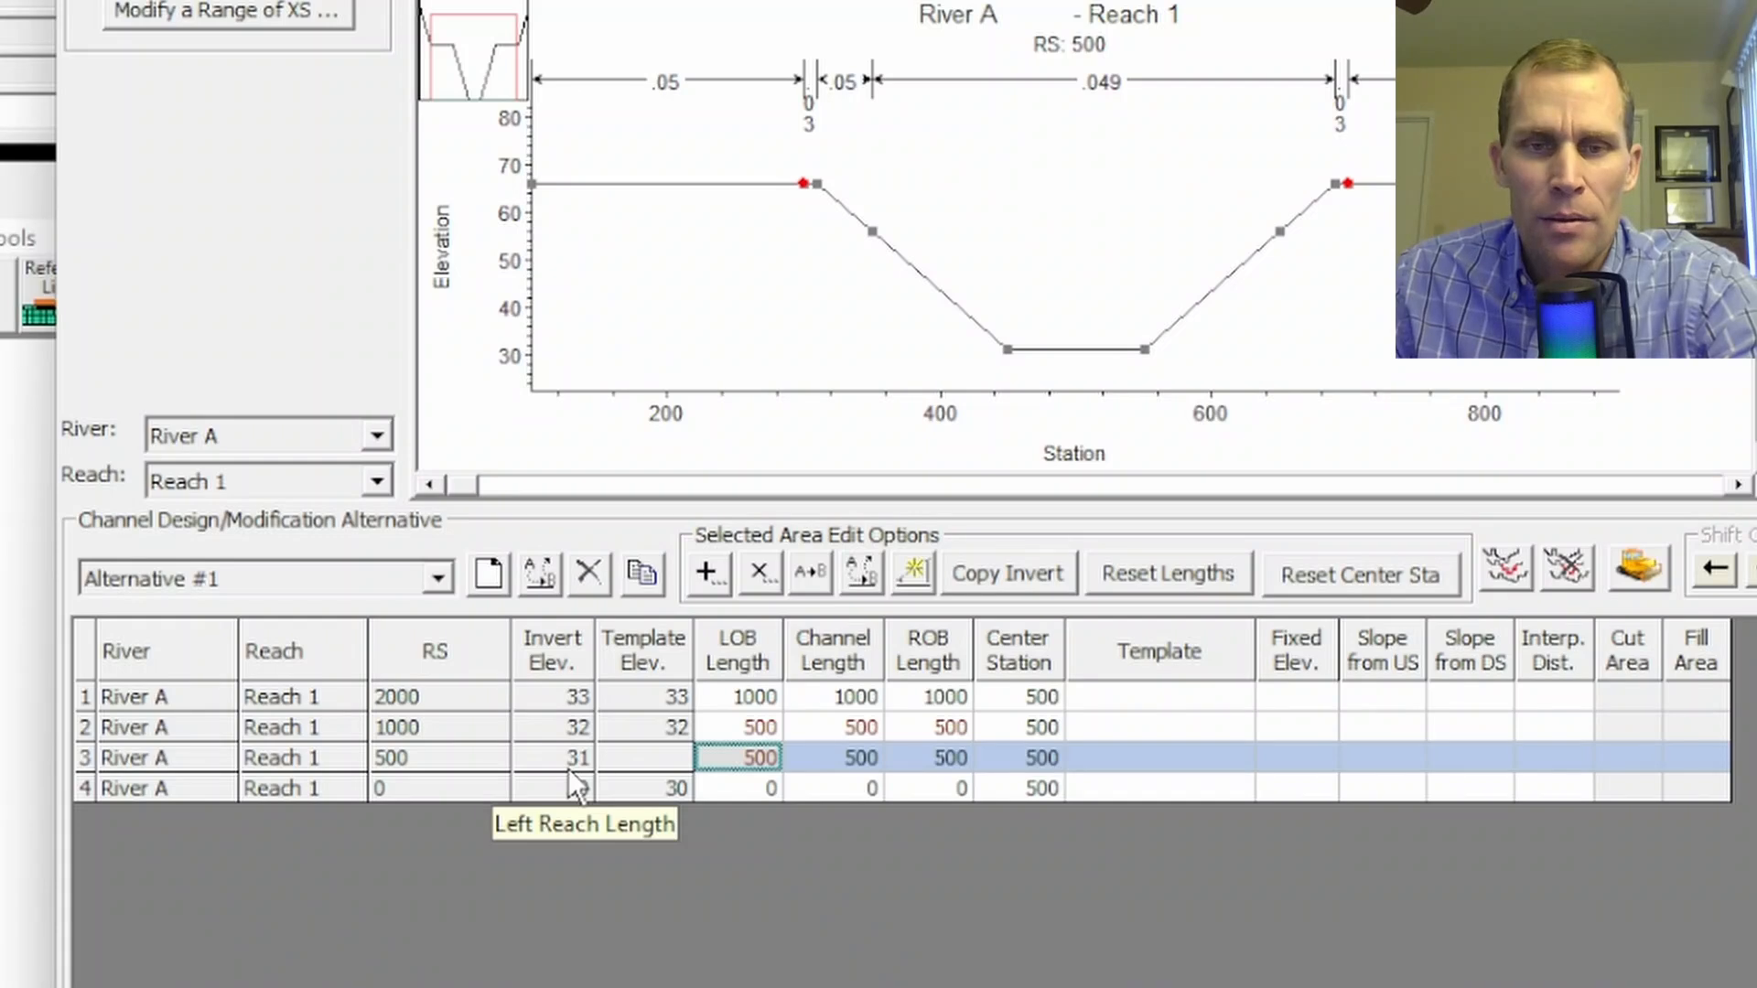
pyautogui.press('Up')
pyautogui.press('Up')
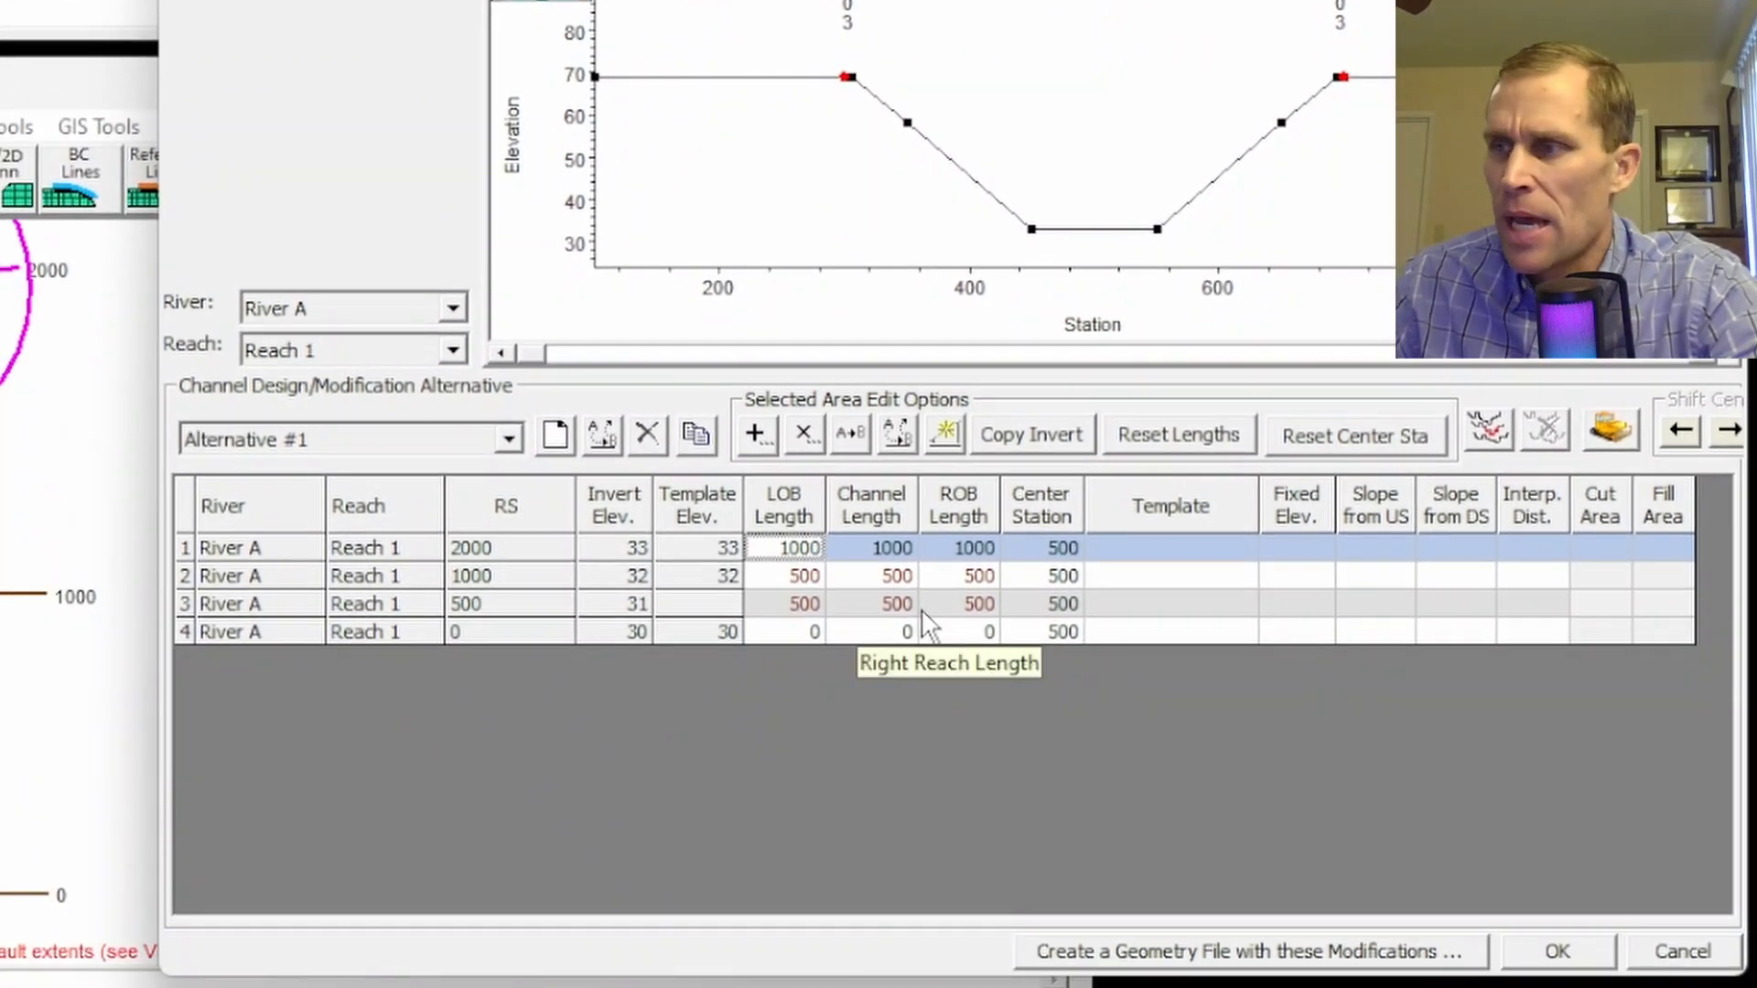
# - Save the existing geometry and create a modified geometry file titled lesson_16_mod4 in the project folder
pyautogui.click(1115, 951)
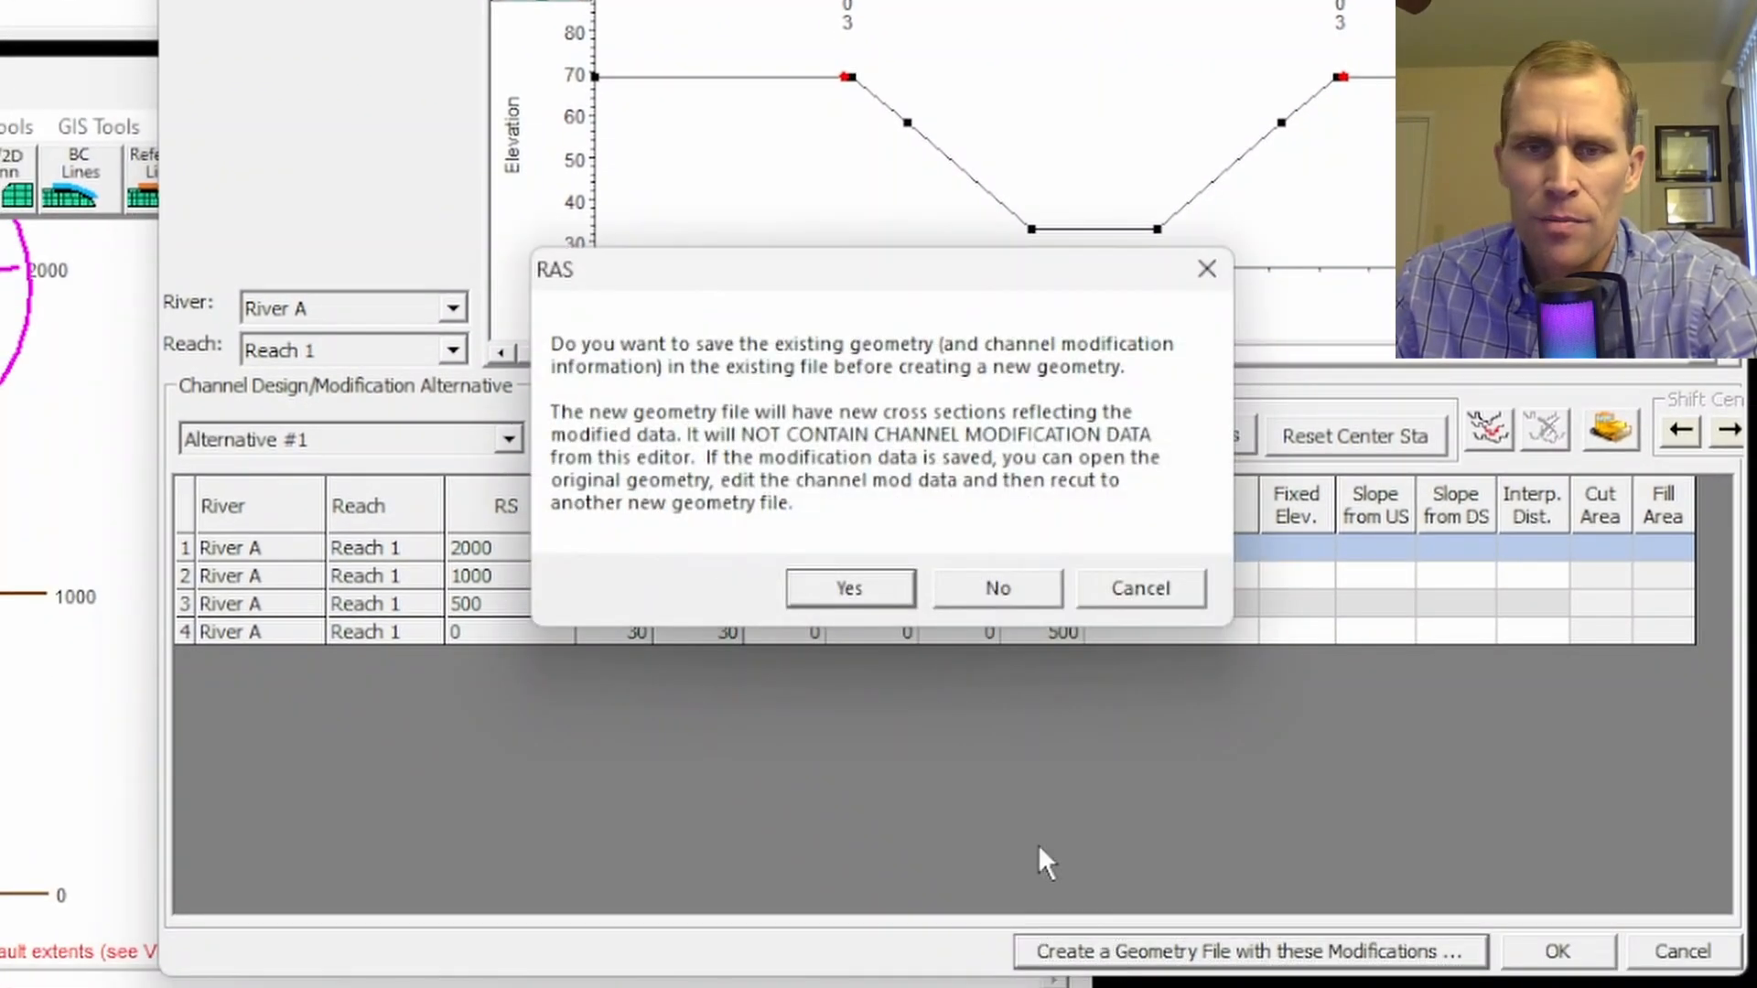
pyautogui.click(850, 588)
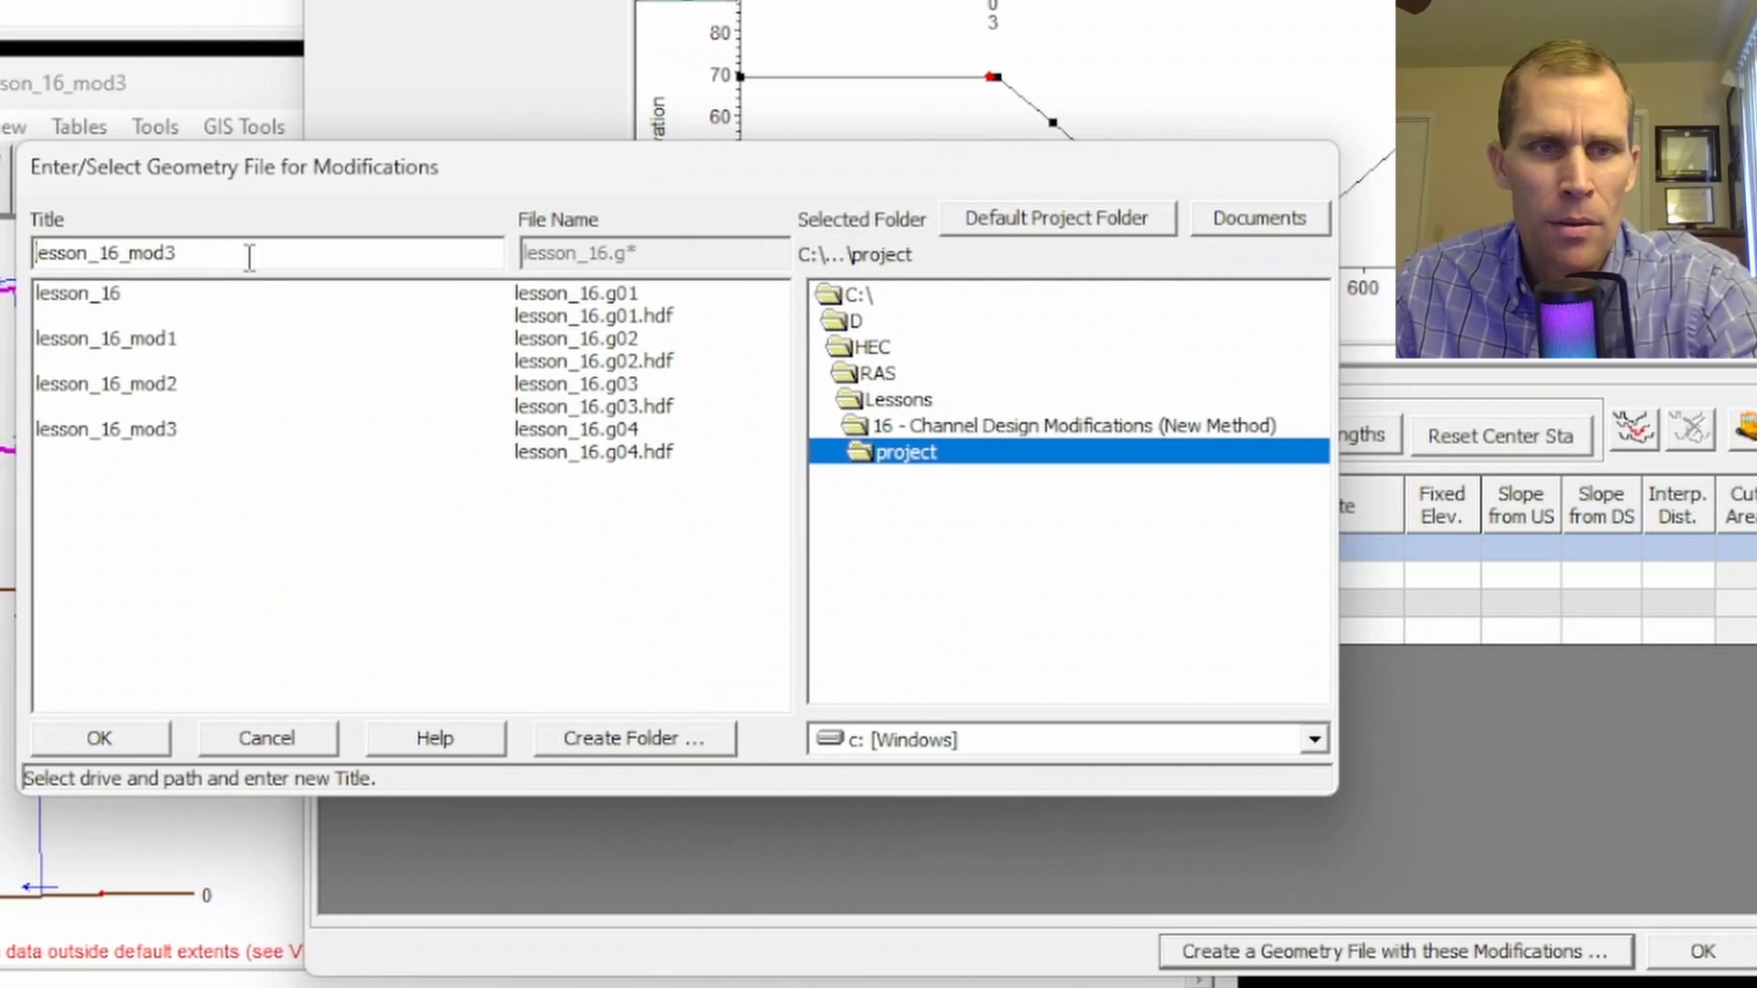
pyautogui.write('4')
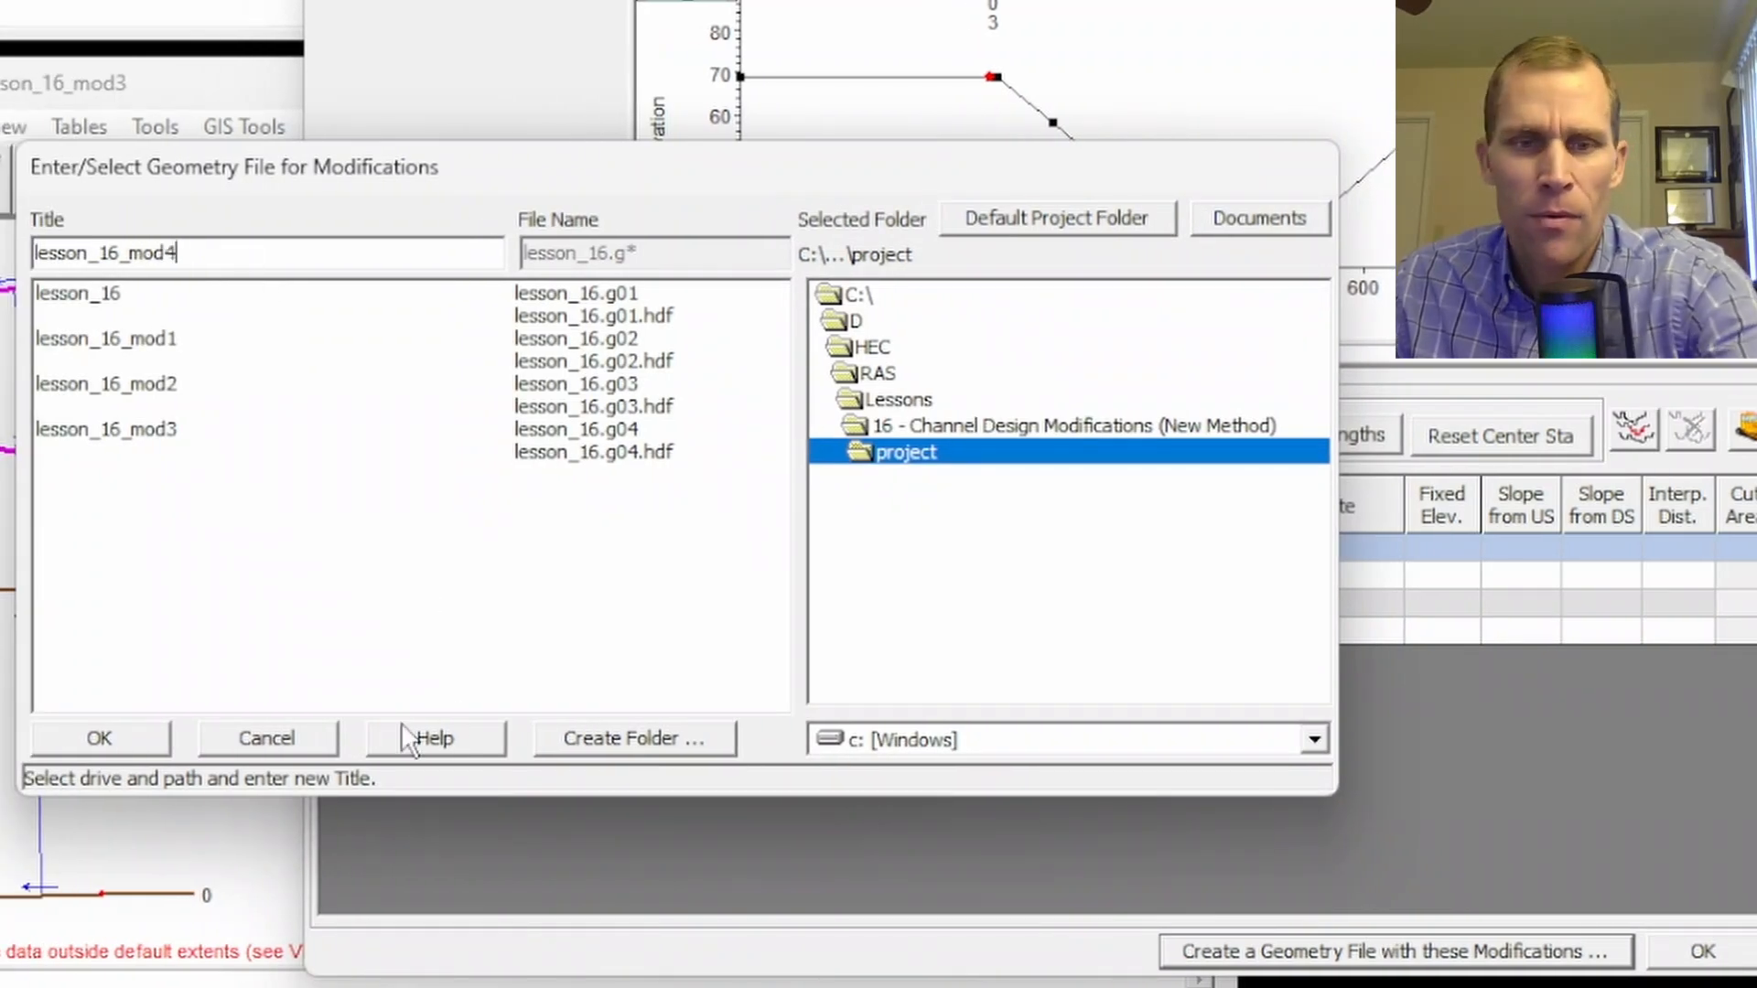
pyautogui.click(137, 743)
pyautogui.click(1161, 532)
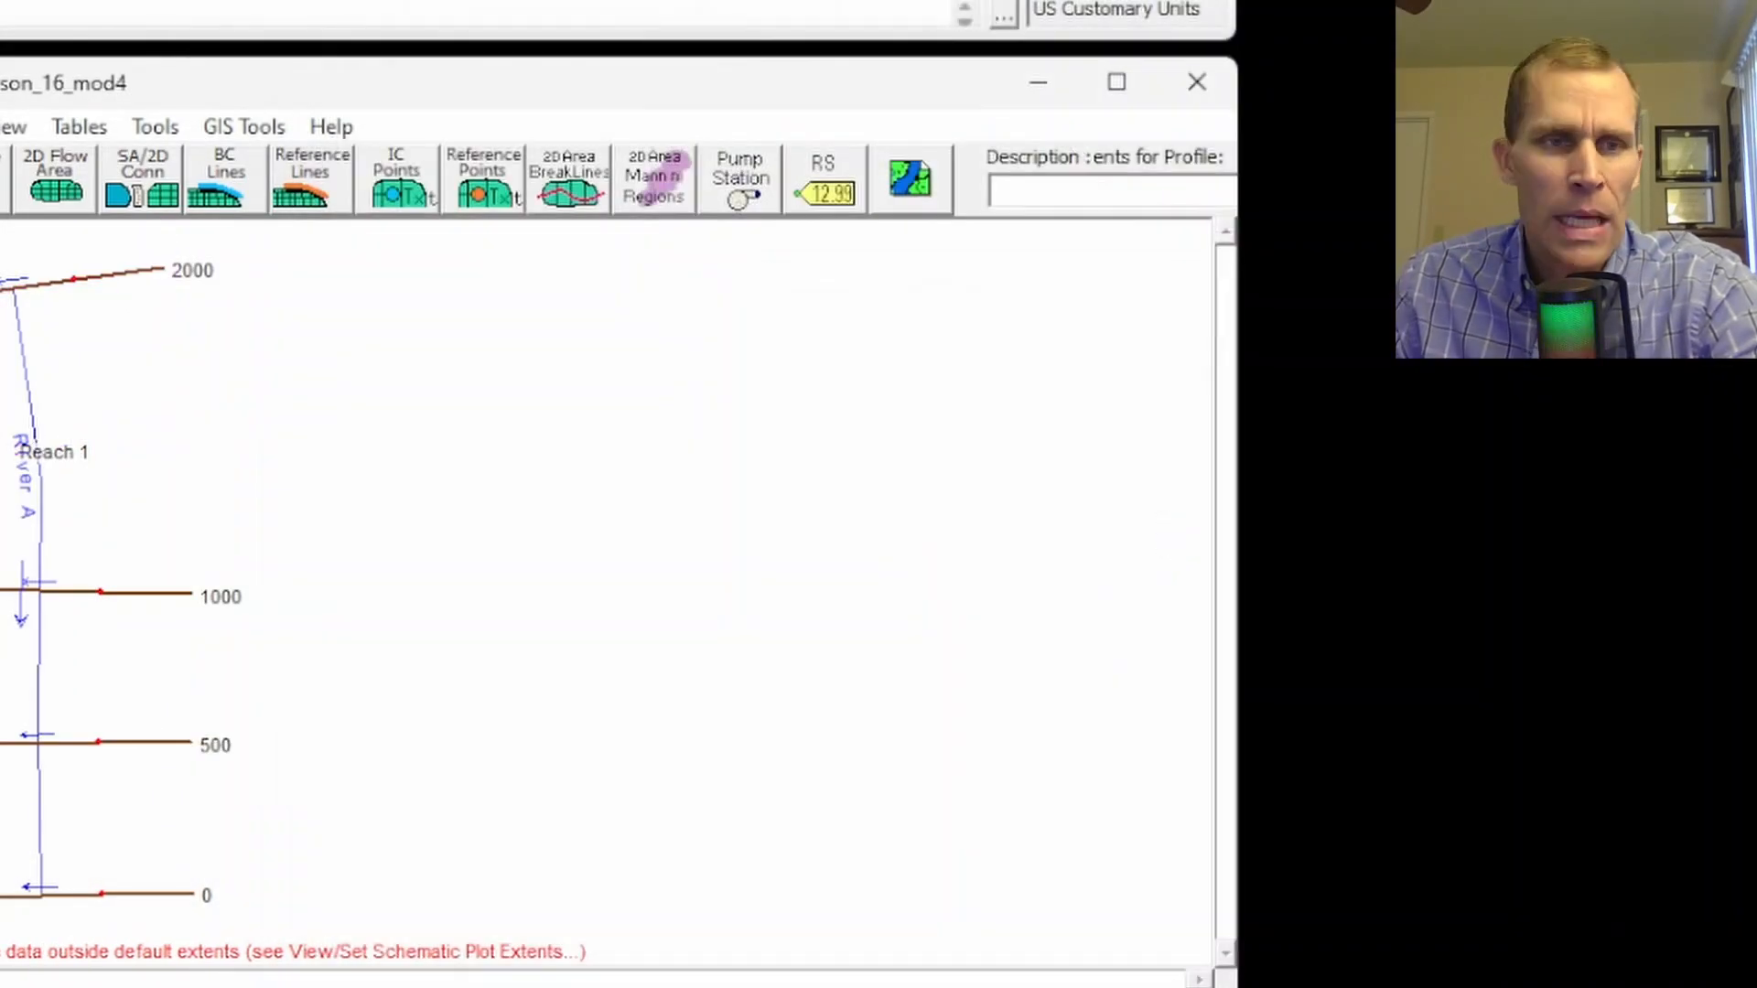
# - Examine the cross section at RS 2000 and the ground profile plot of River A, Reach 1 in the lesson_16_mod4 geometry
pyautogui.click(52, 288)
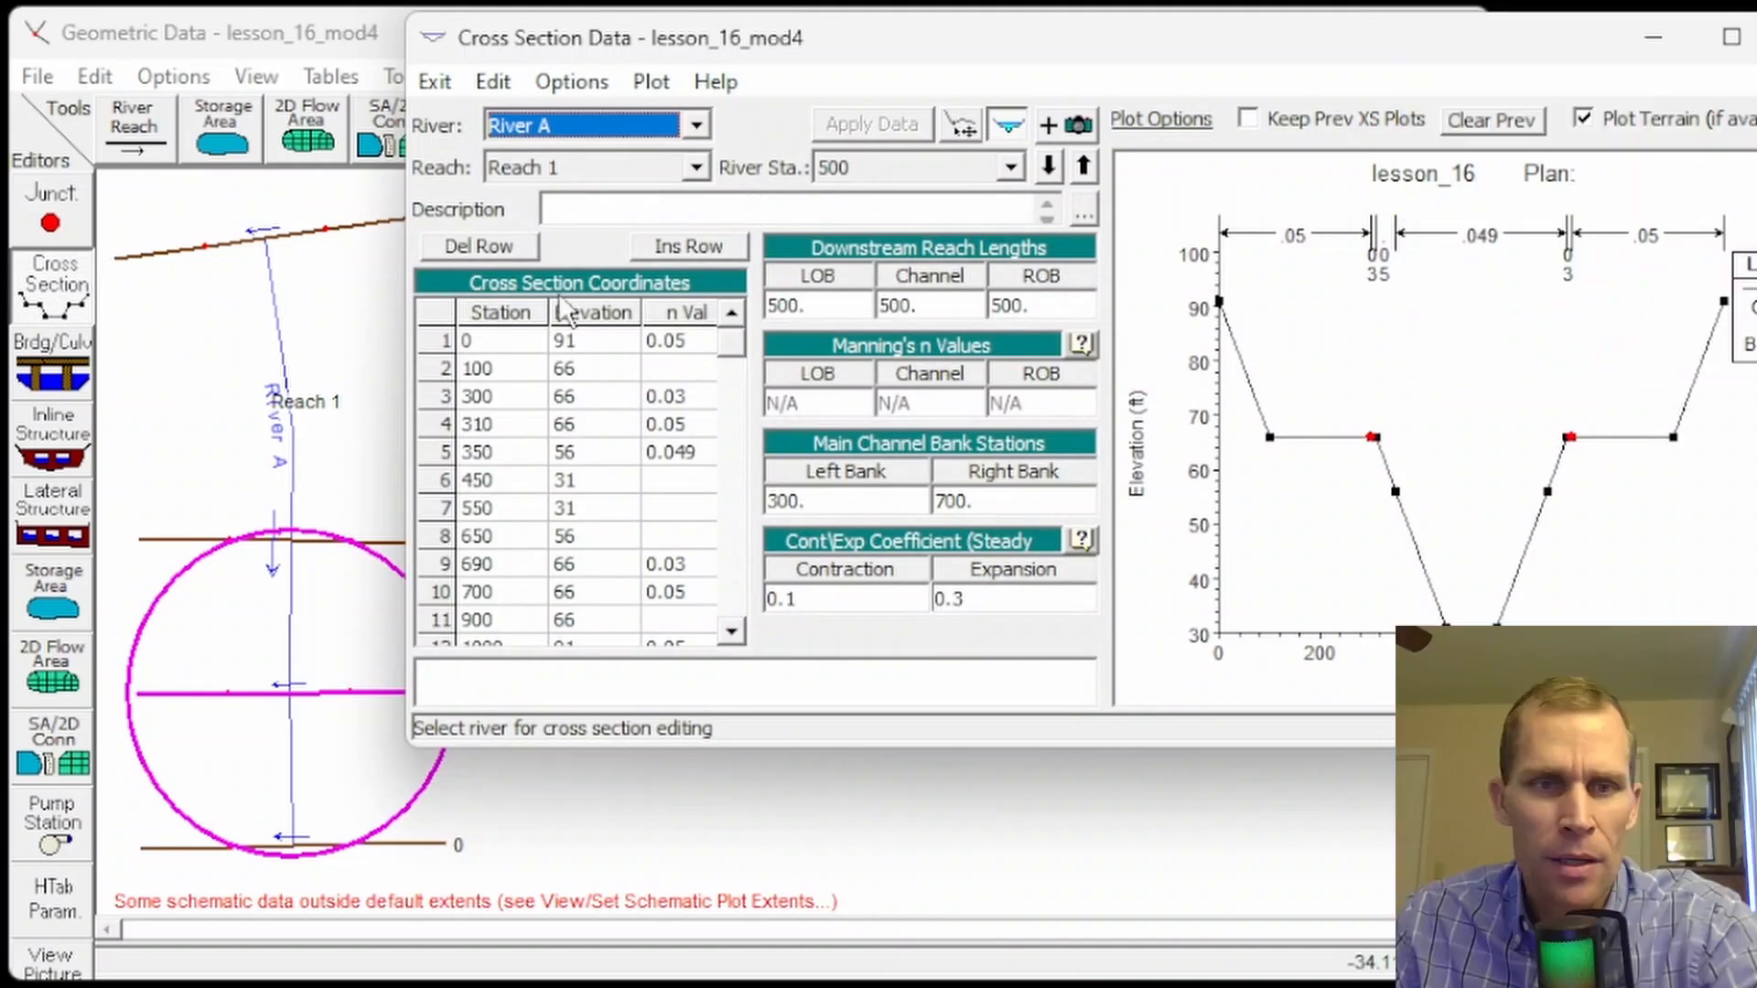
pyautogui.click(1010, 167)
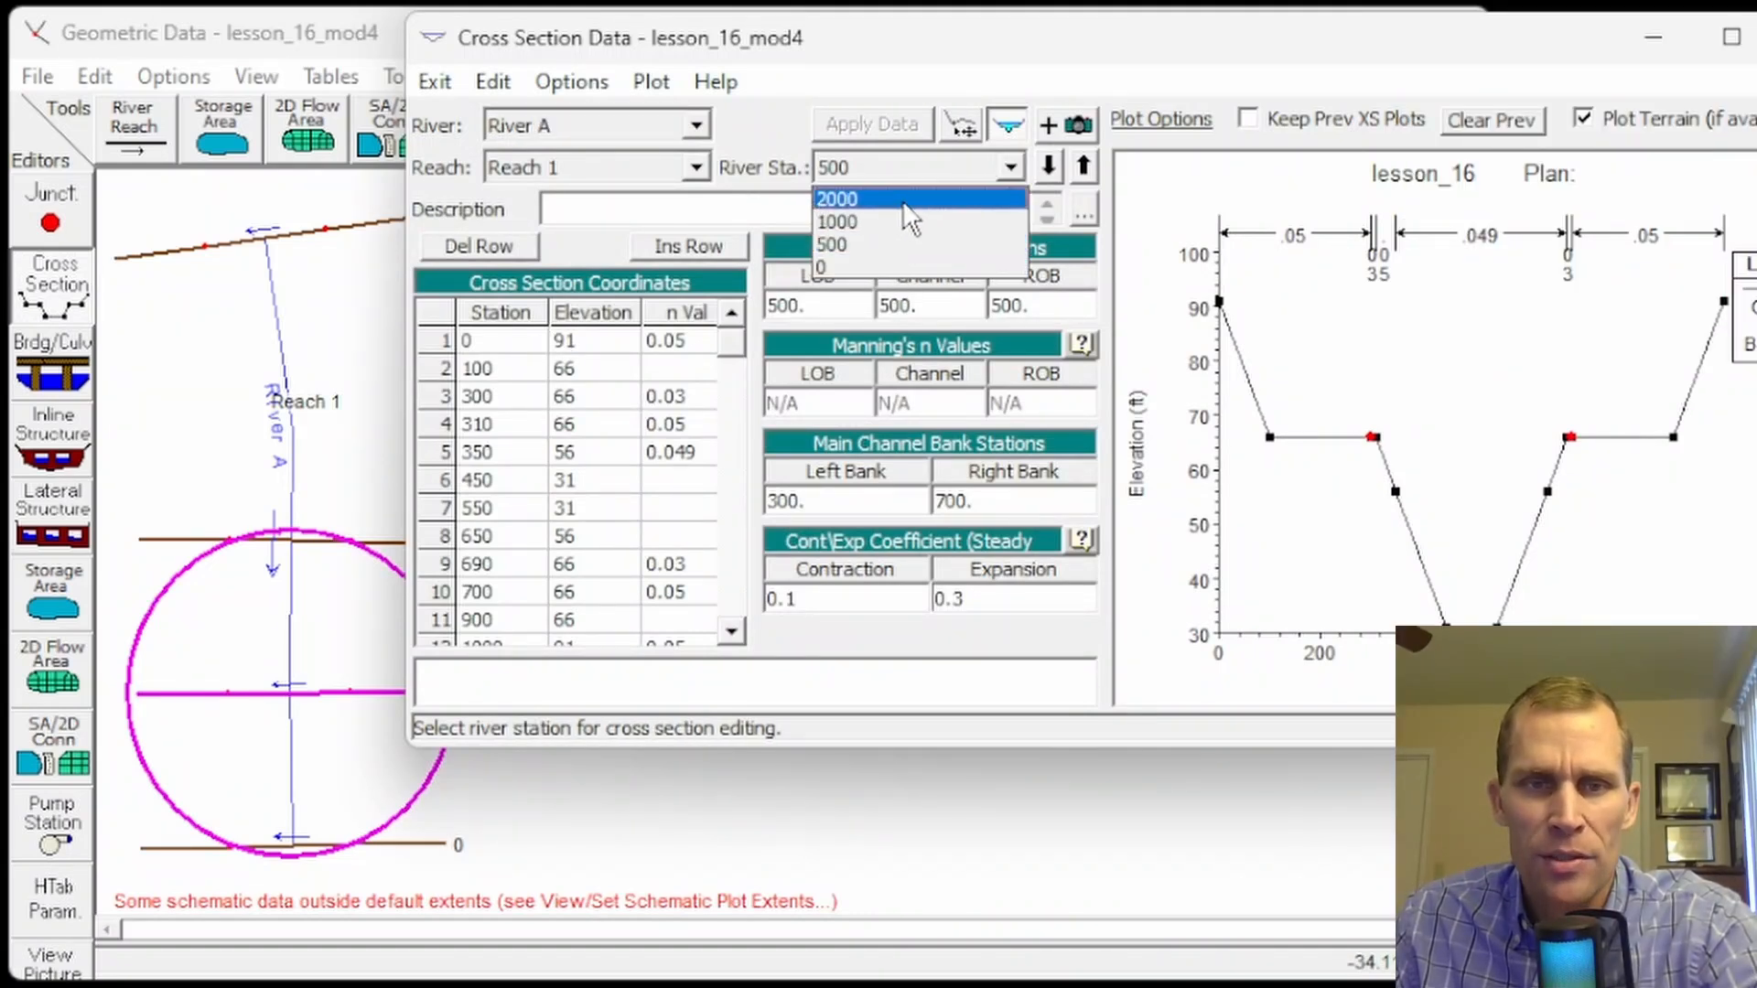
pyautogui.click(837, 198)
pyautogui.click(651, 82)
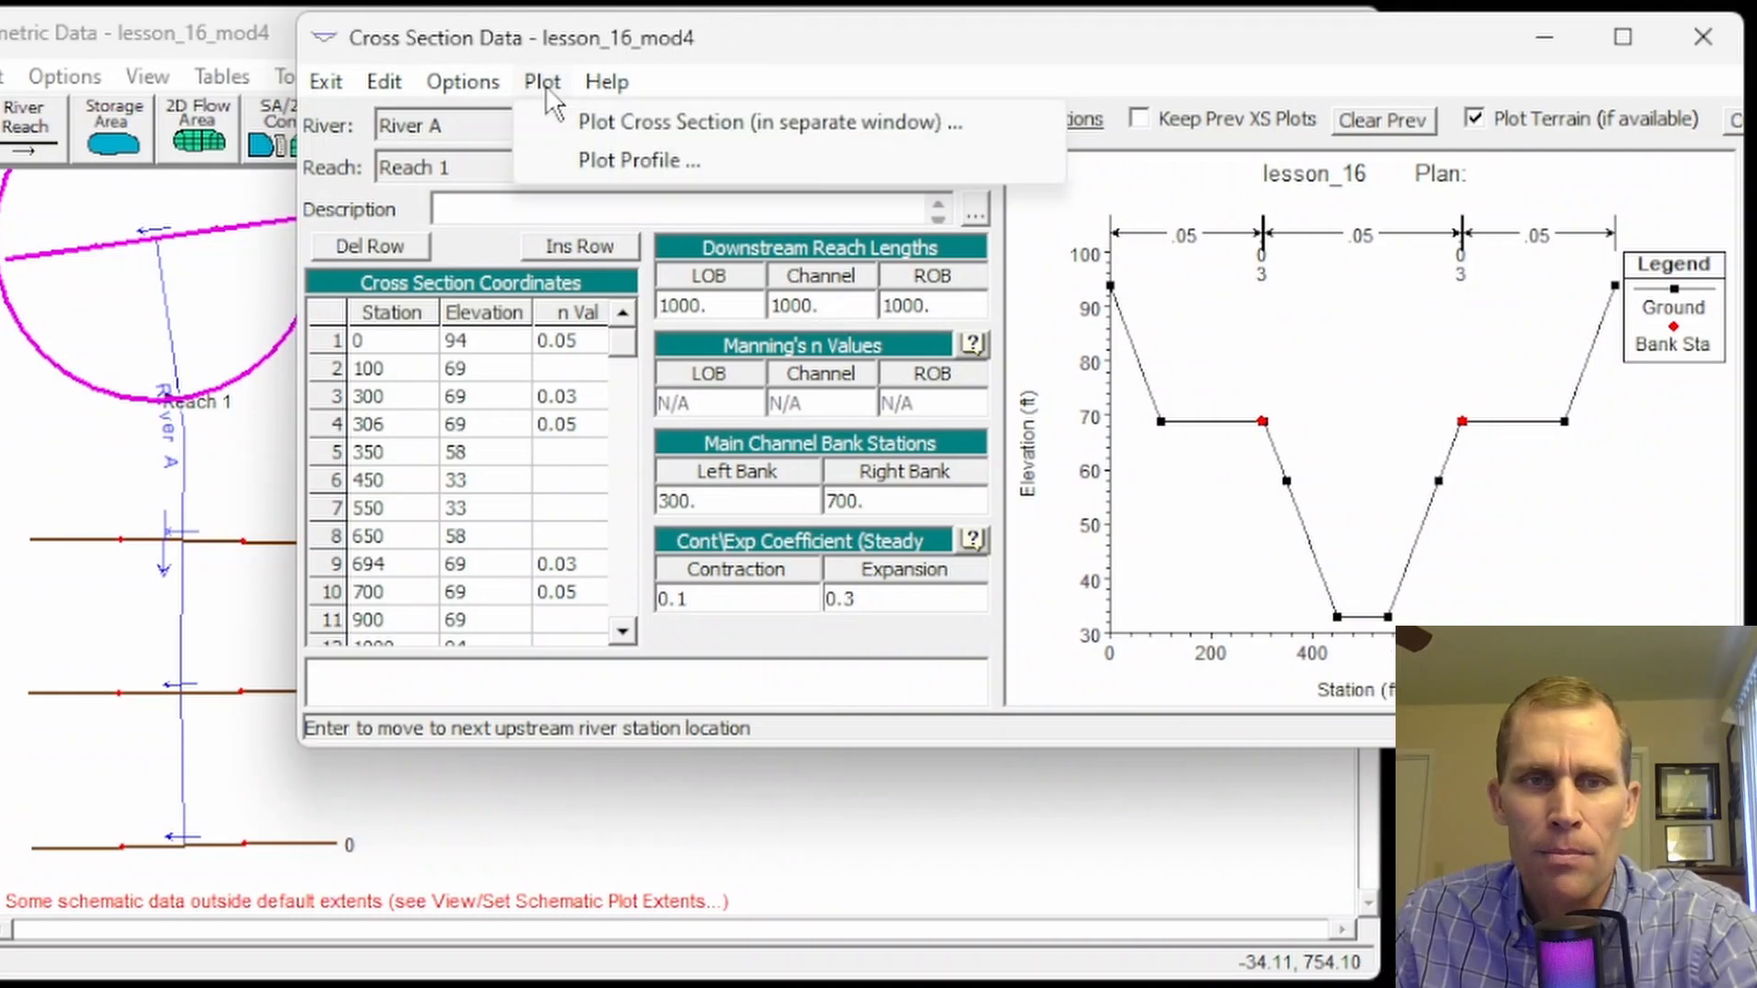
pyautogui.click(588, 162)
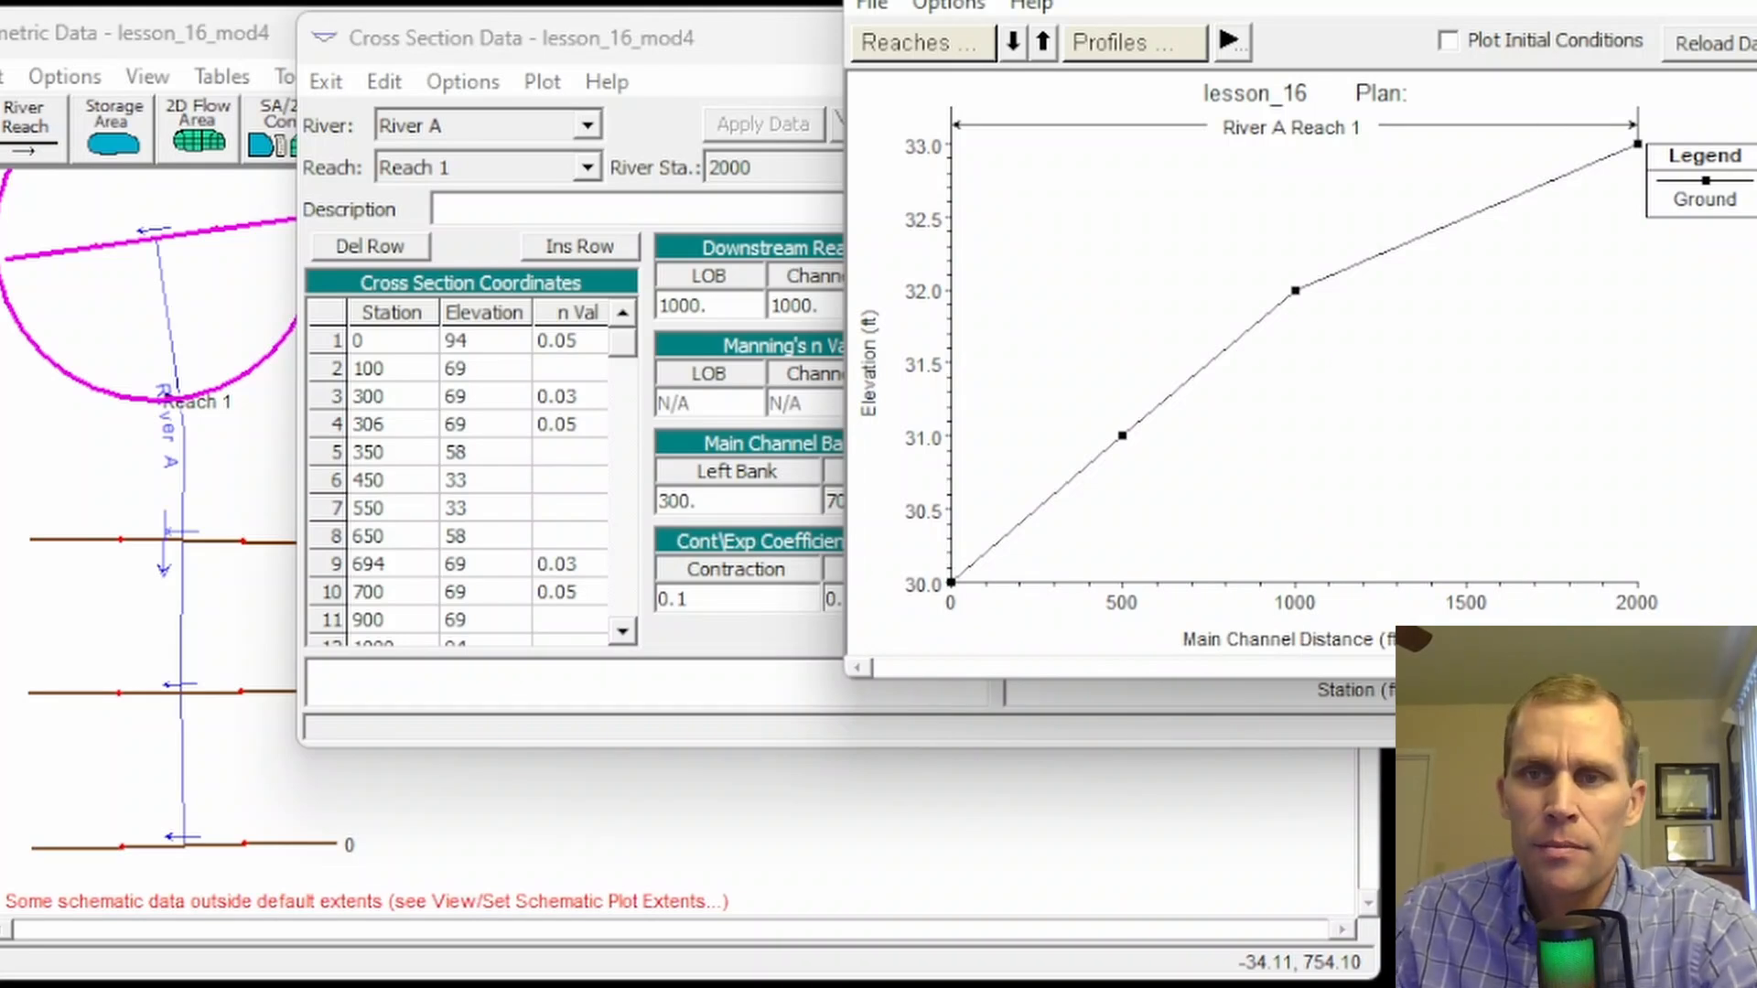
pyautogui.hotkey('alt', 'F4')
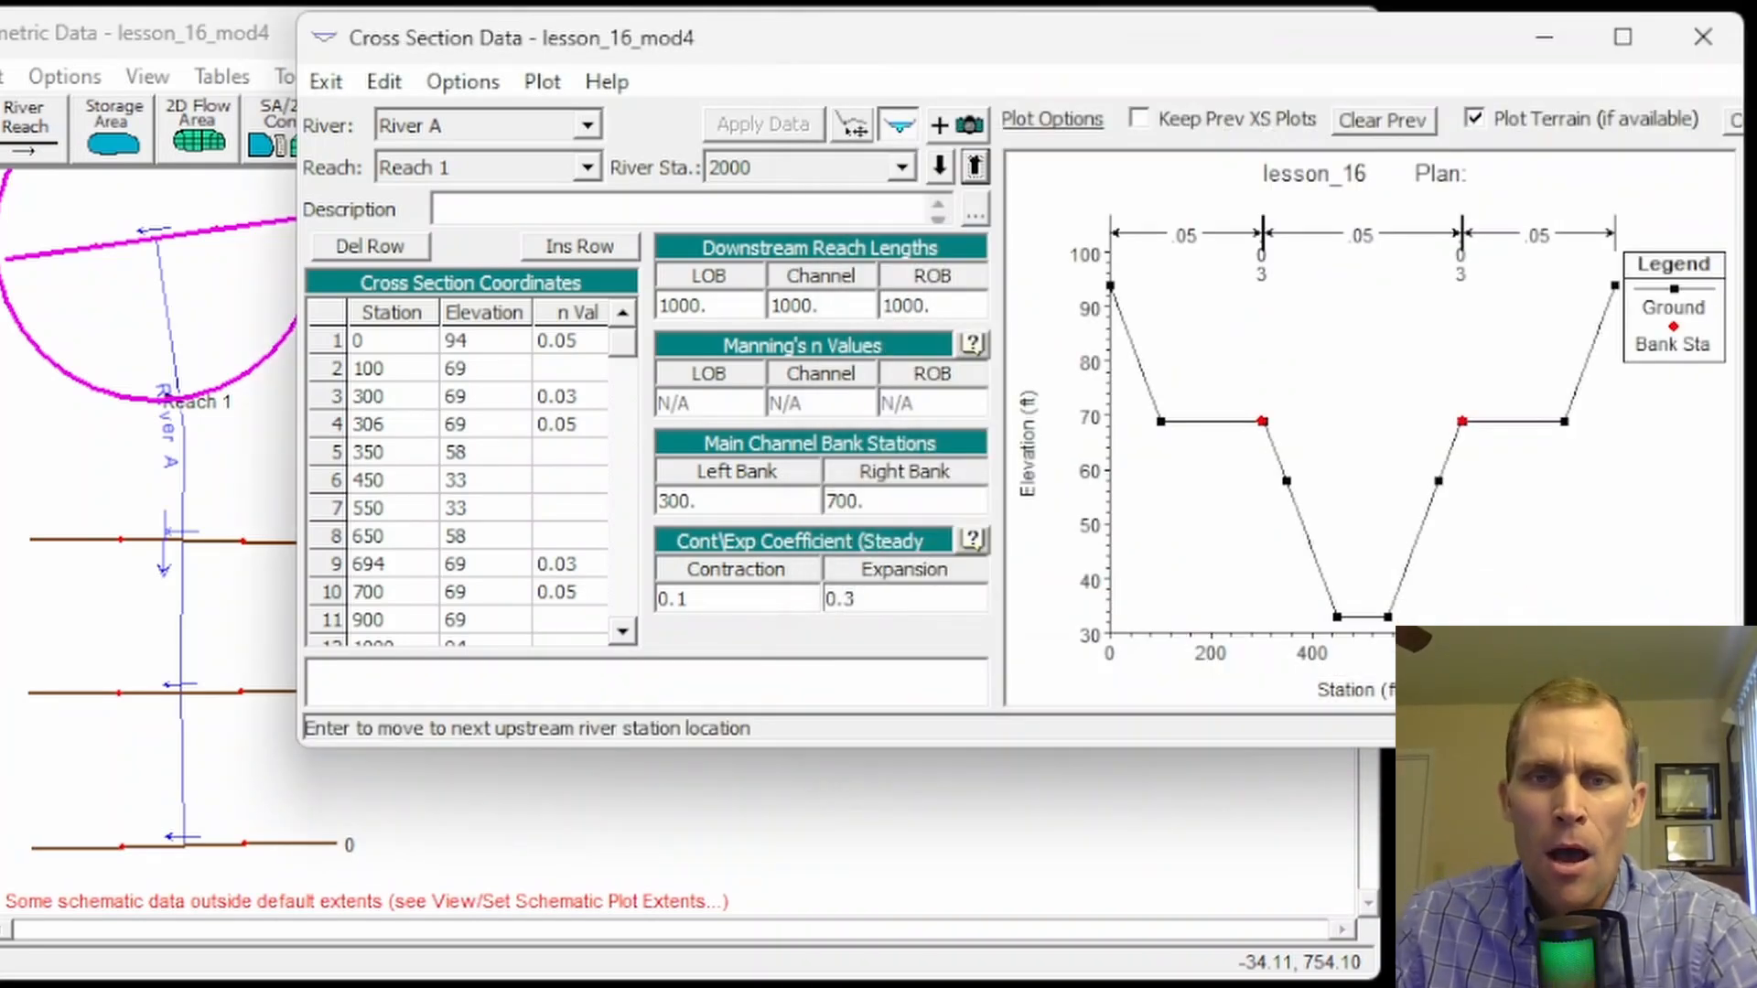
pyautogui.click(1703, 37)
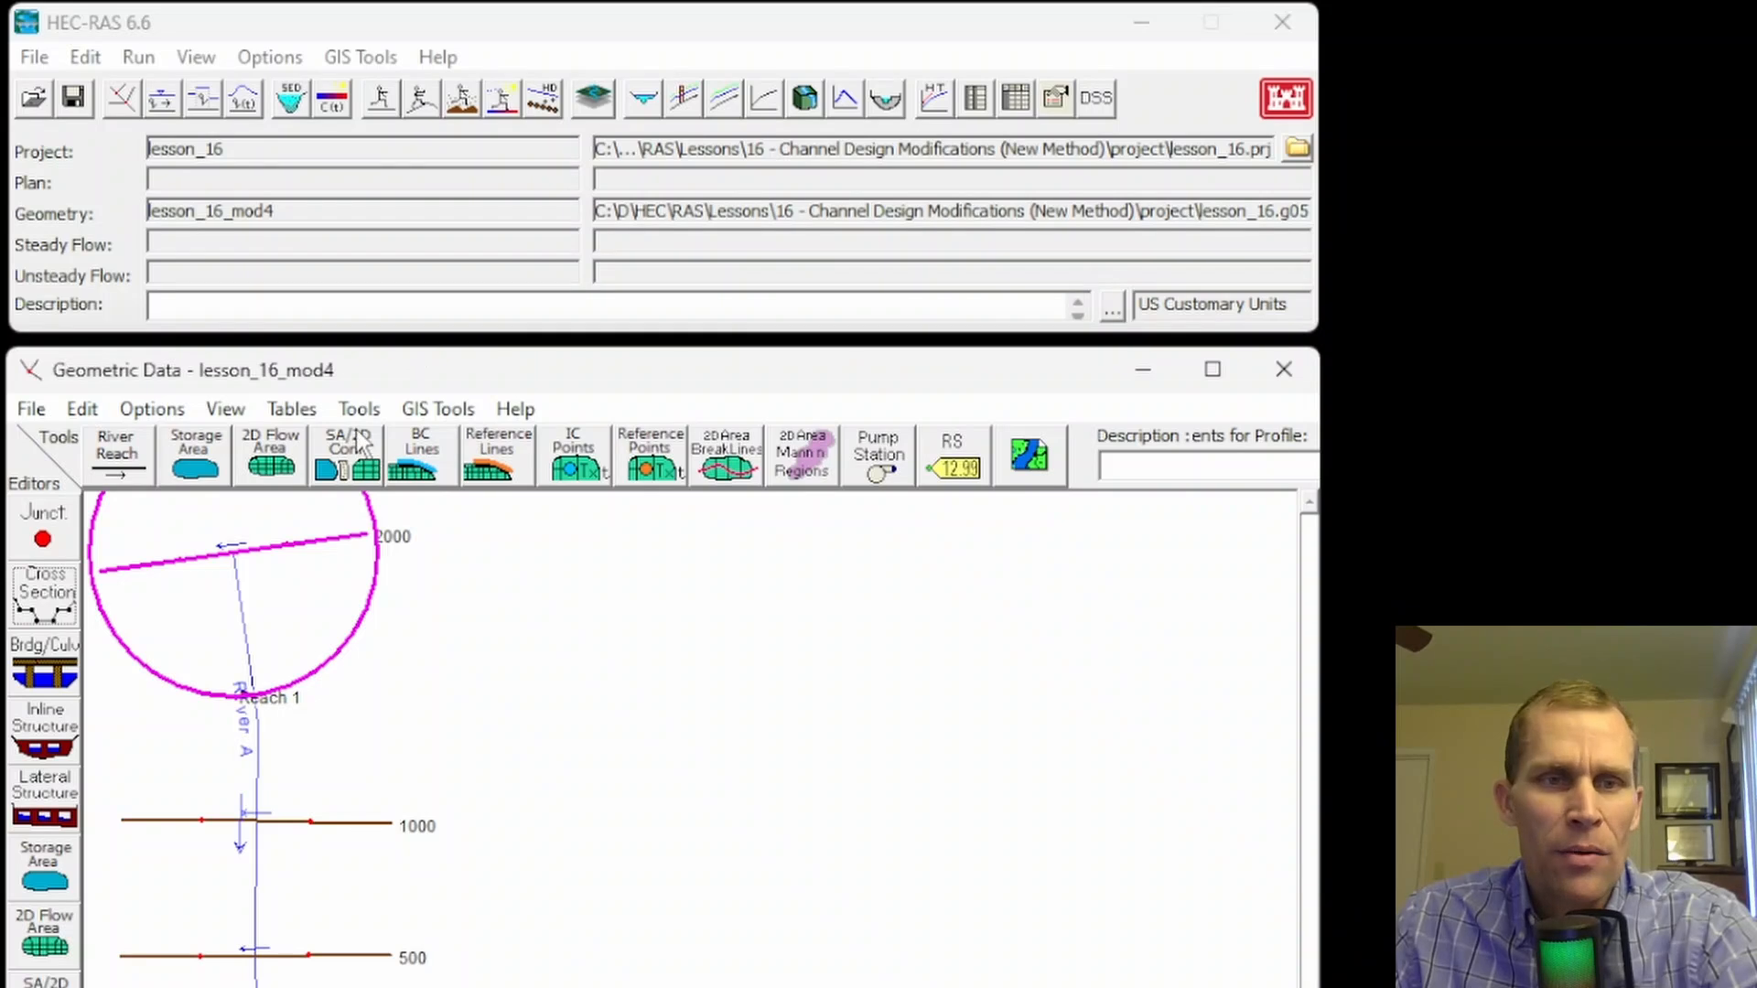
# - Open the new Channel Design/Modification editor for the lesson_16_mod4 geometry
pyautogui.click(357, 409)
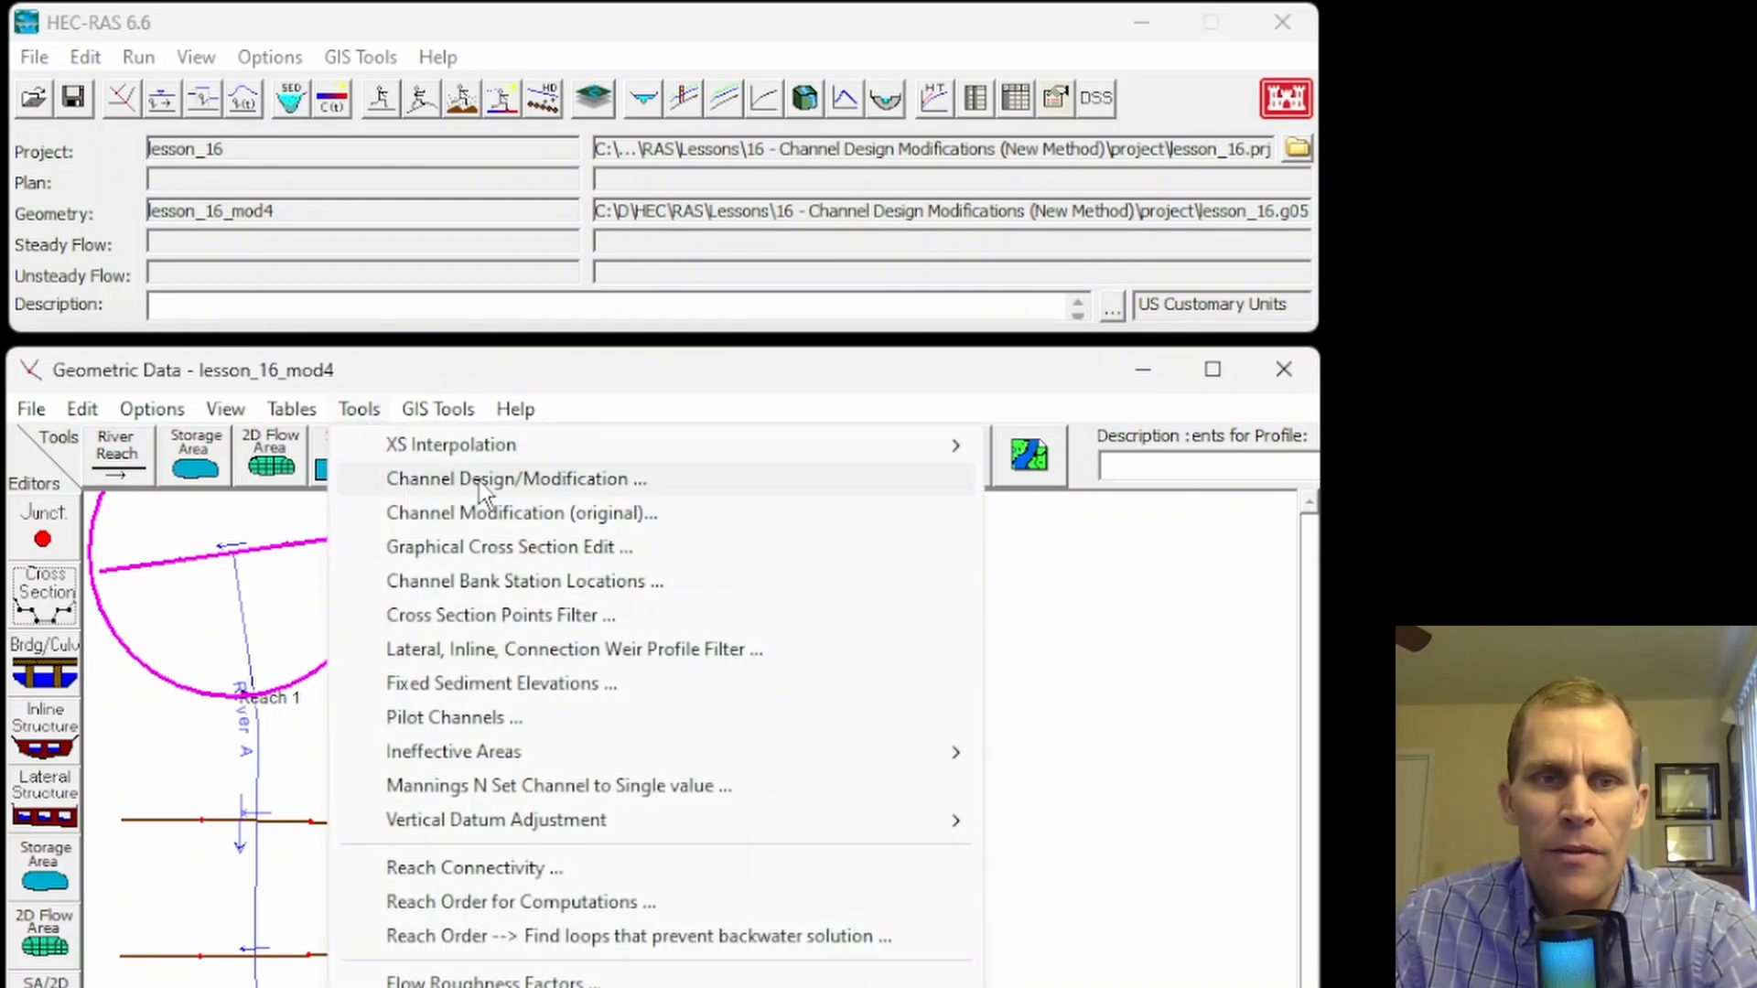
pyautogui.click(243, 381)
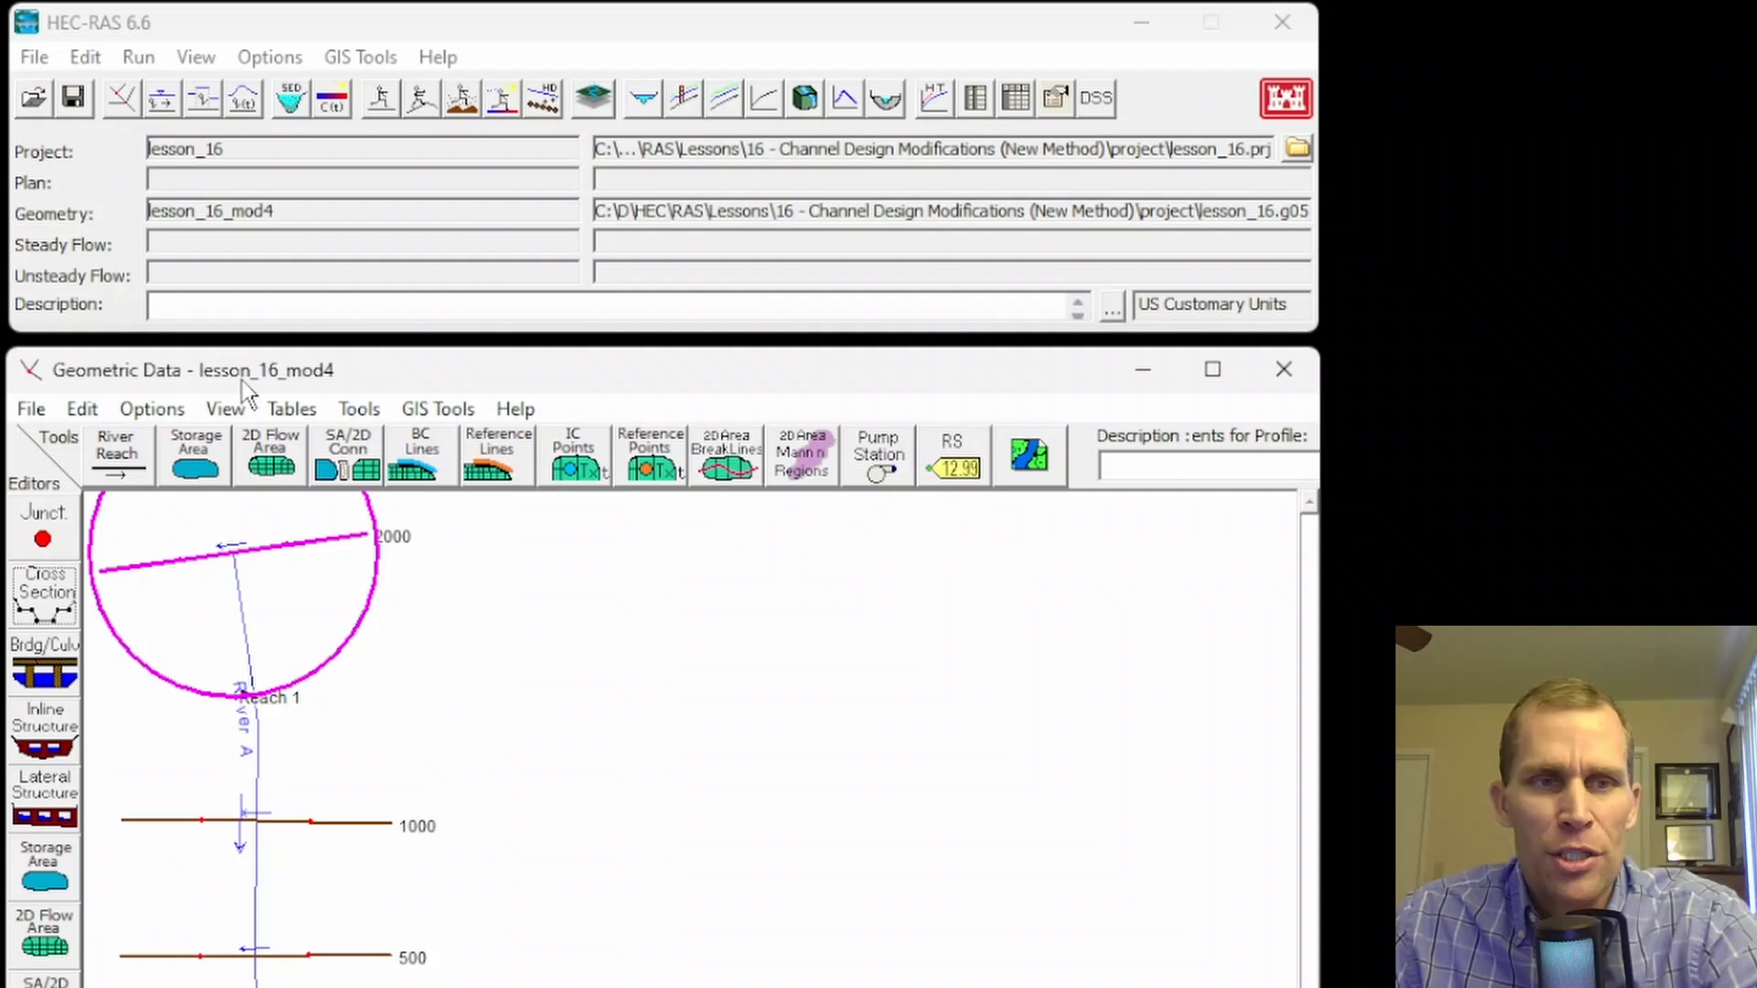
pyautogui.click(378, 416)
pyautogui.click(434, 479)
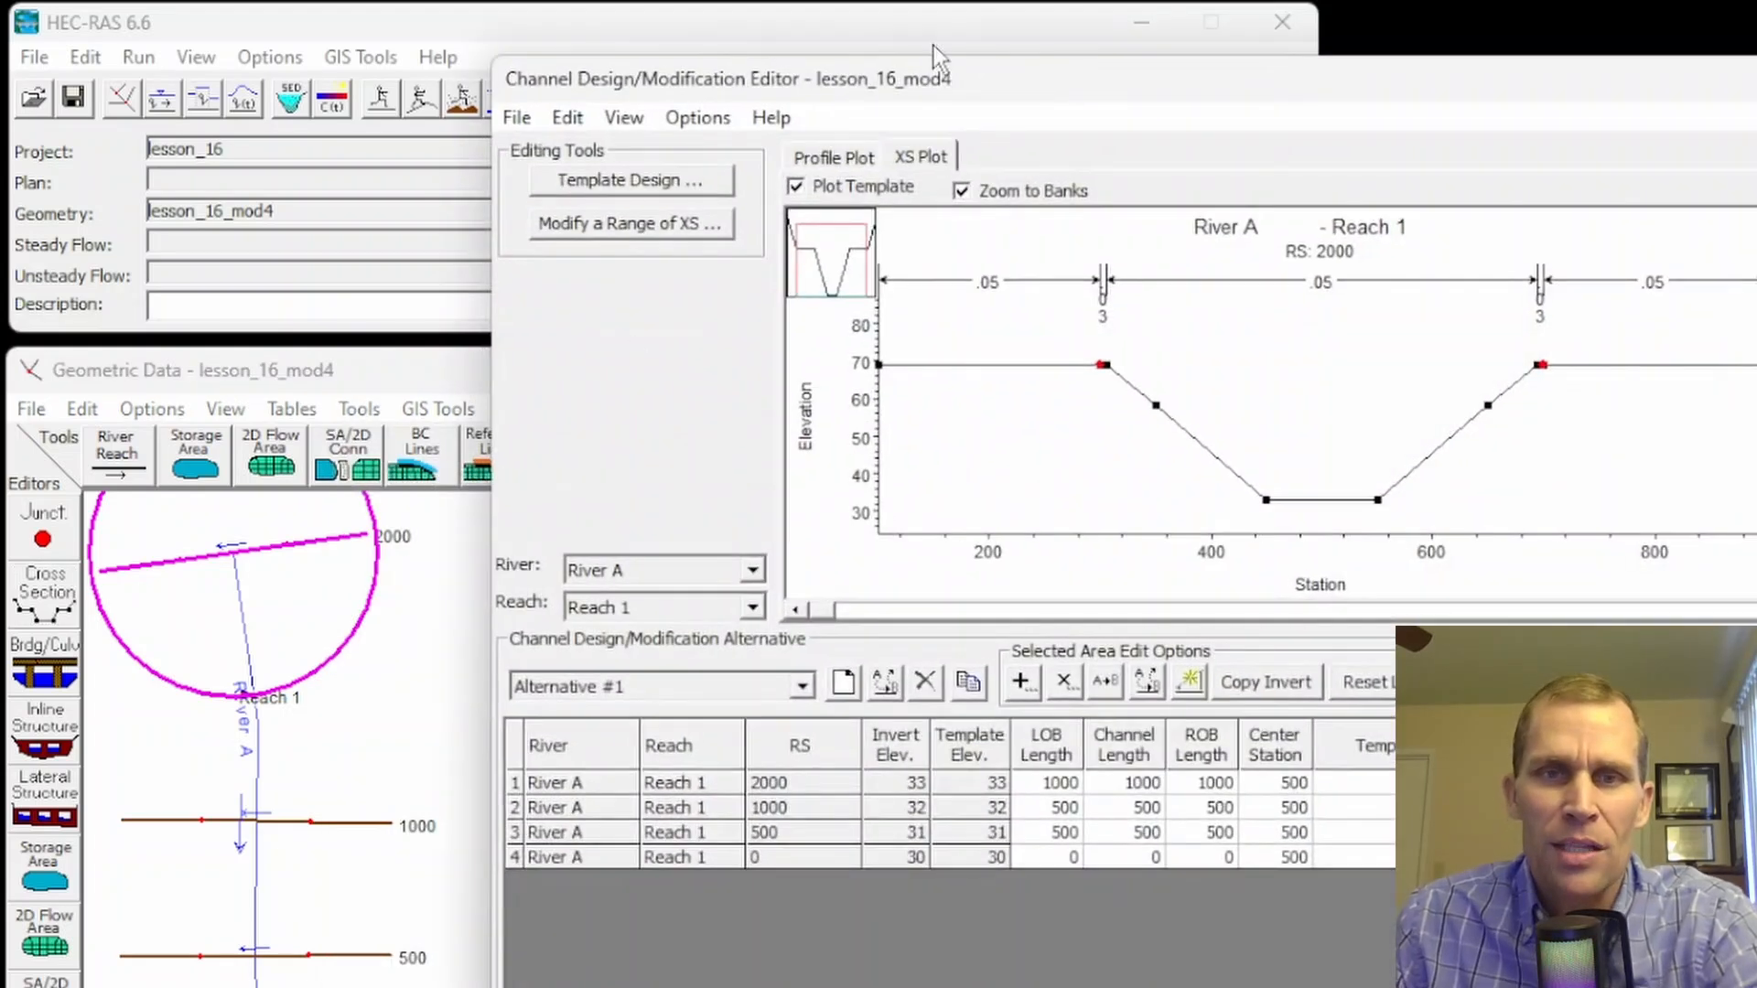
pyautogui.moveTo(1069, 91); pyautogui.dragTo(959, 102)
# - Review the template1 table and shape in the cross section template design, and close the template without changes
pyautogui.click(520, 194)
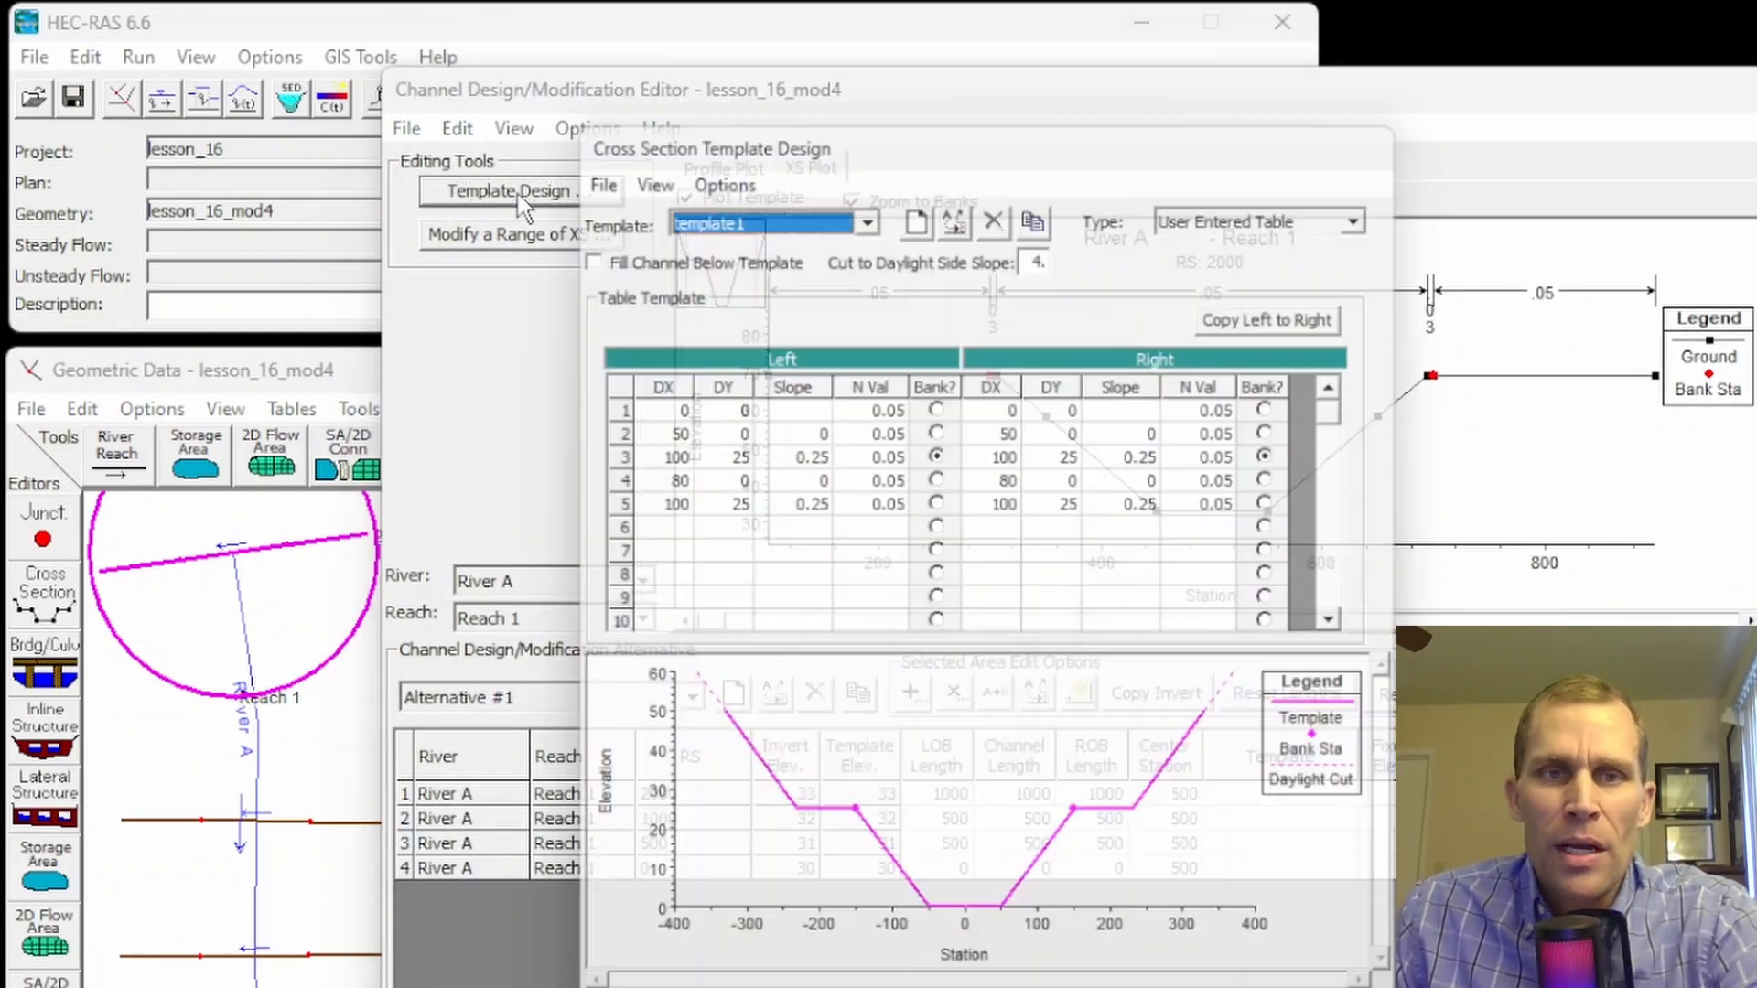
pyautogui.click(1281, 202)
pyautogui.click(1288, 249)
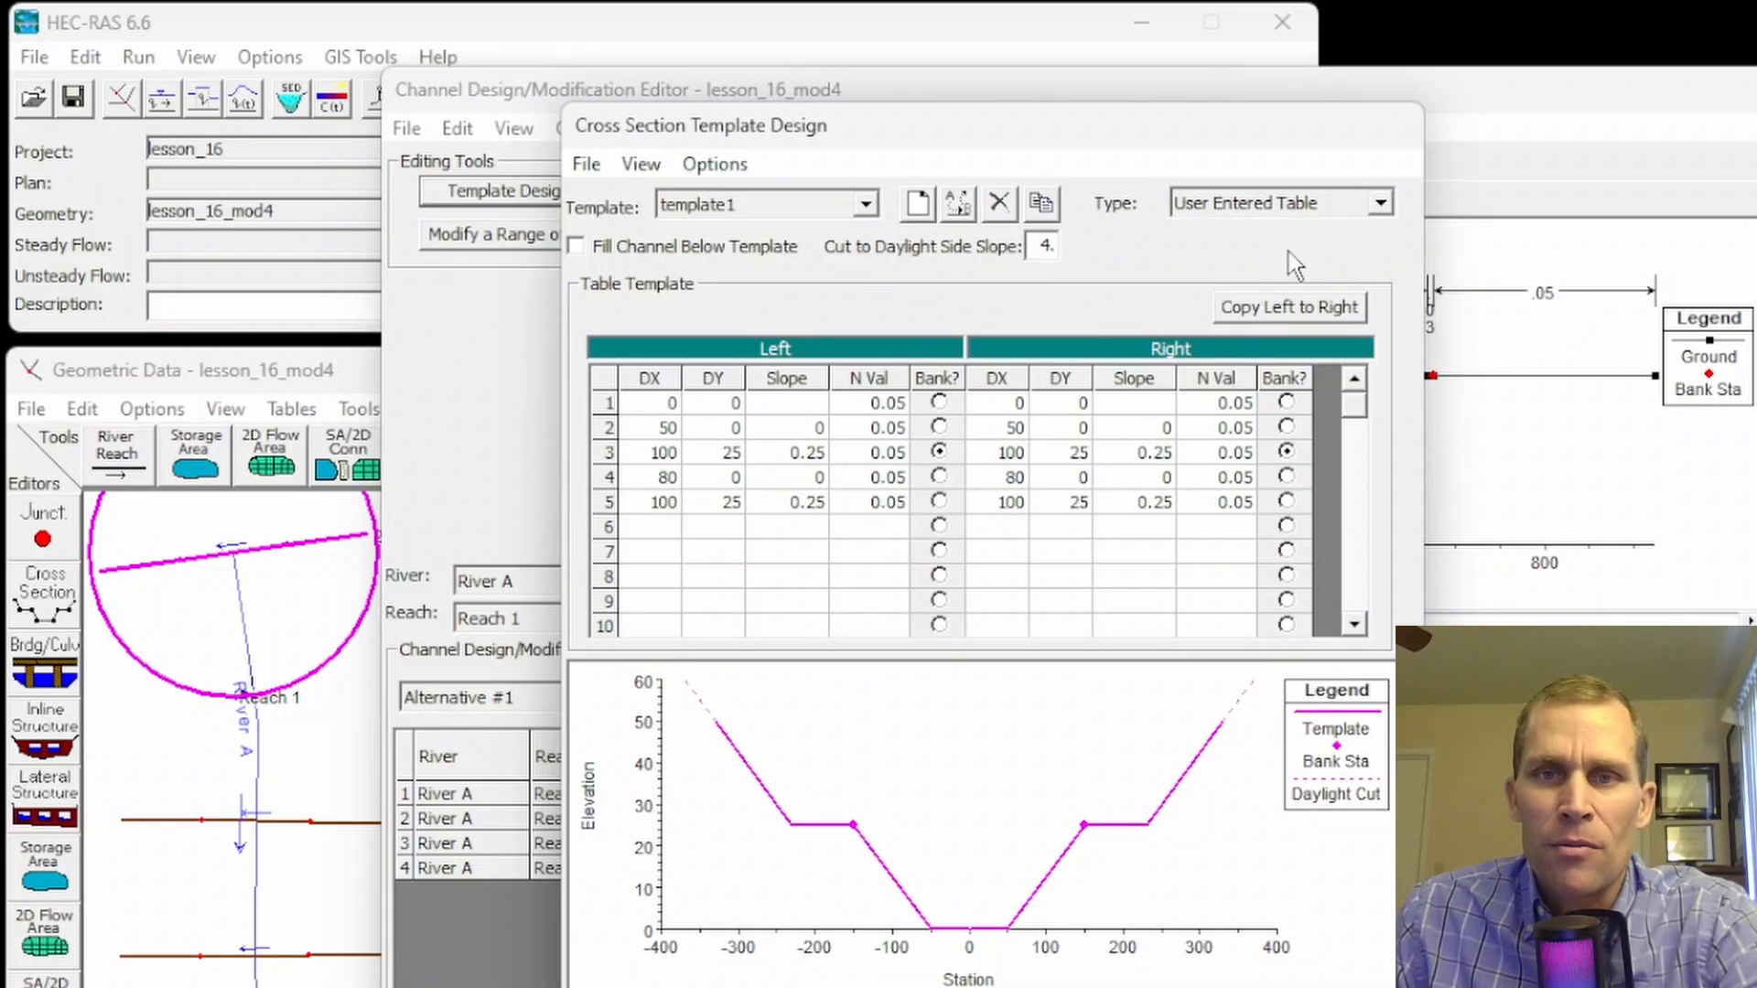
pyautogui.click(1281, 987)
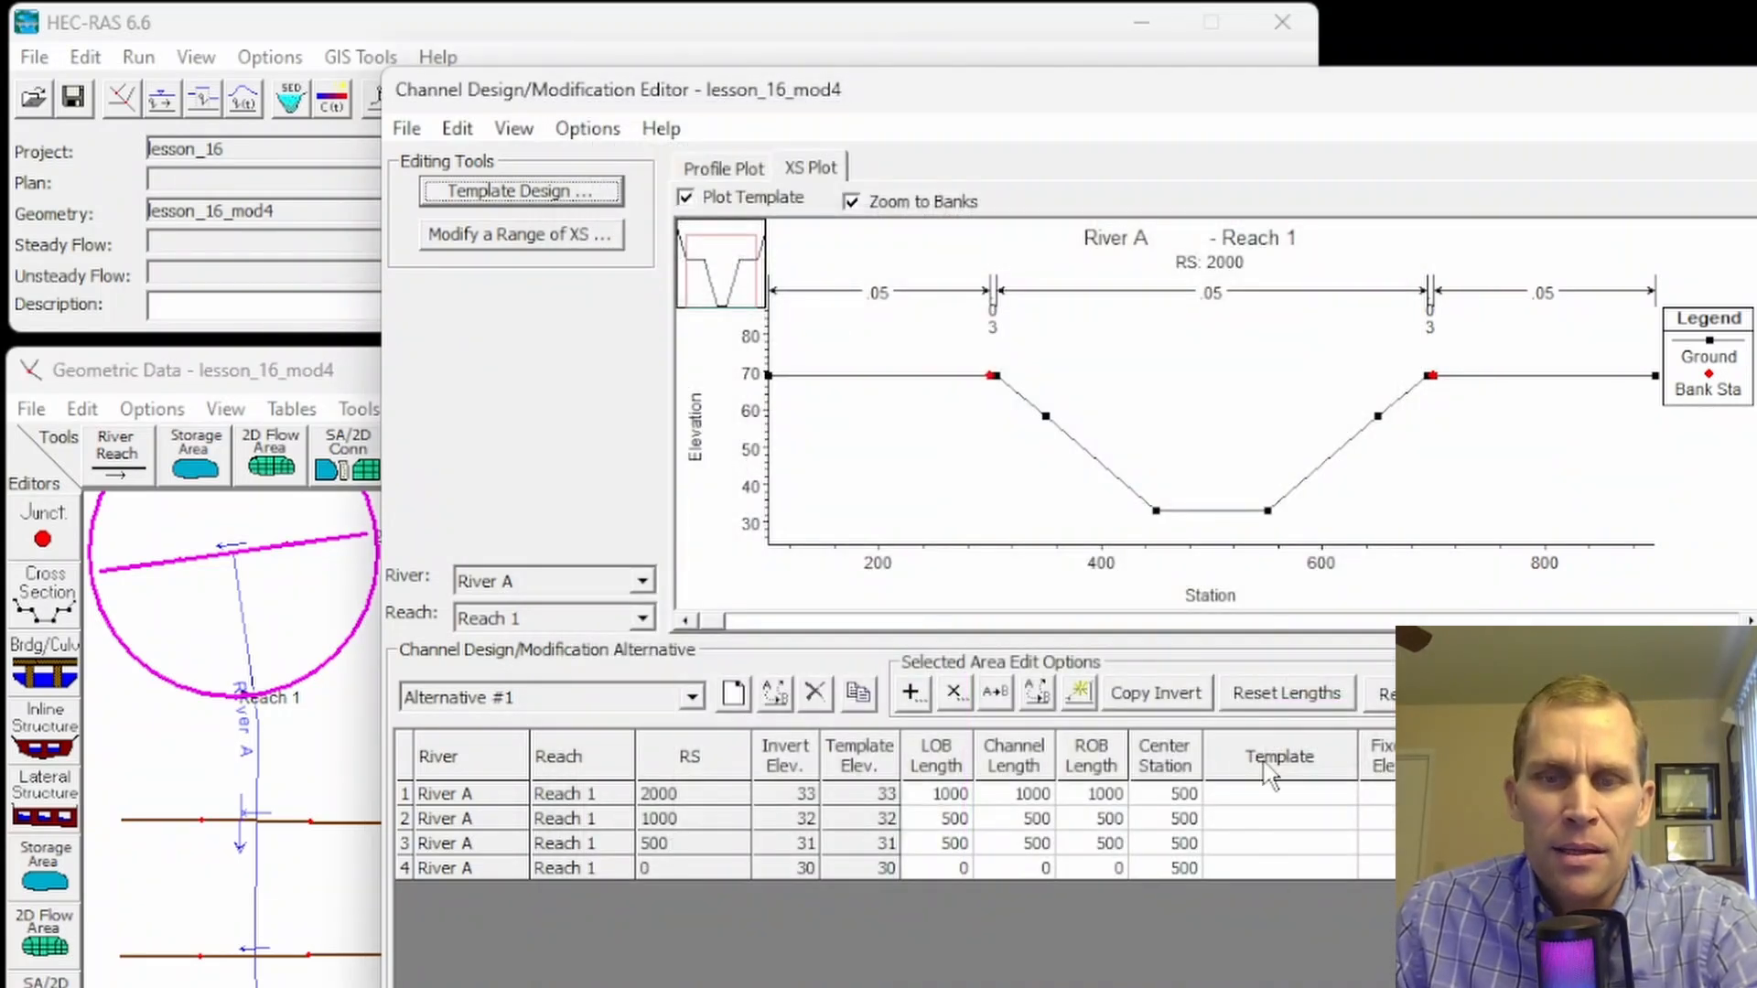